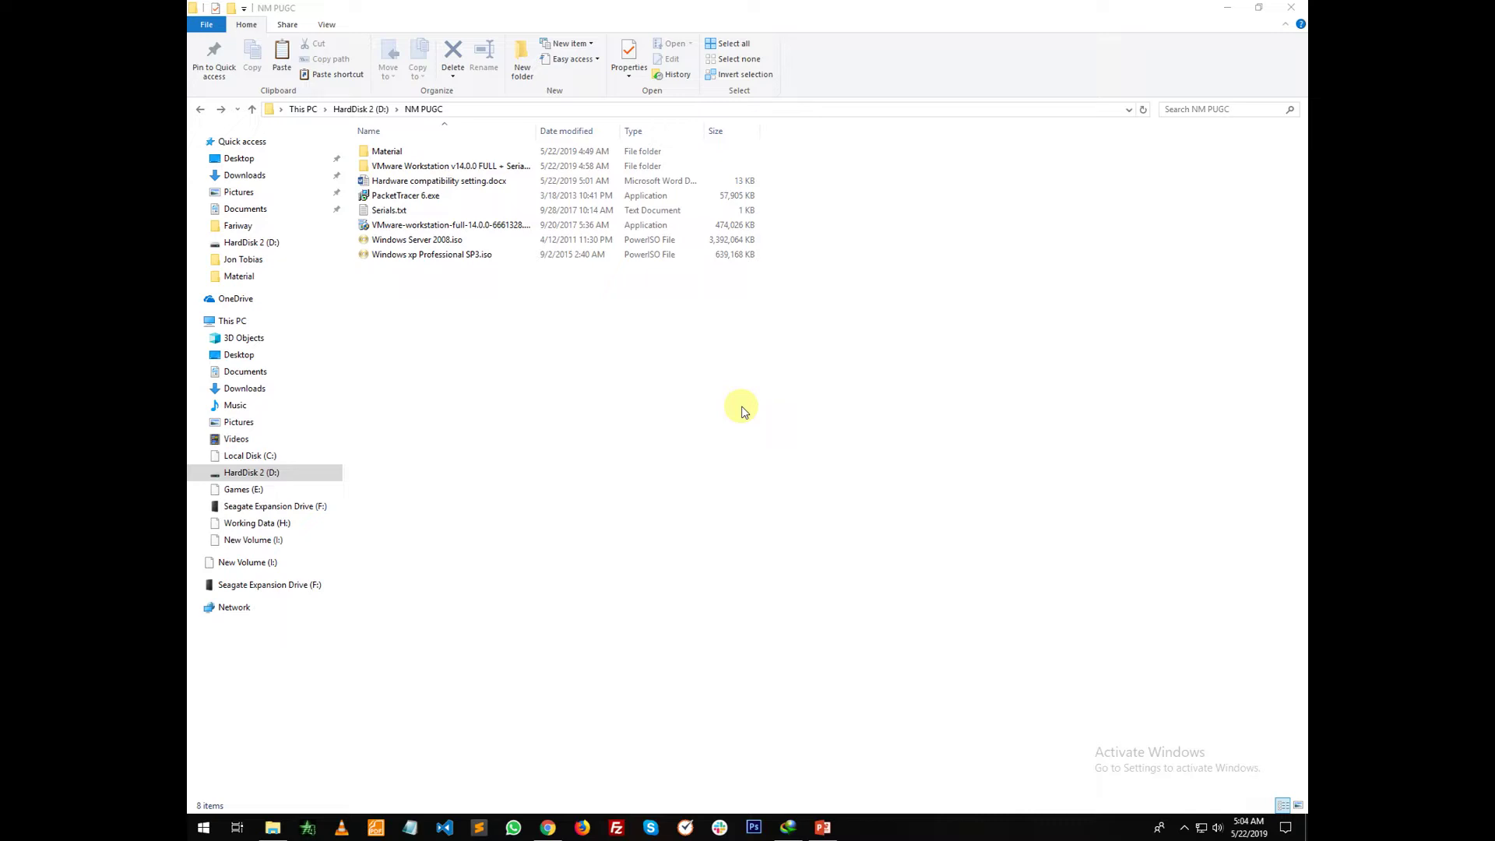
left_click_drag(794, 220, 600, 281)
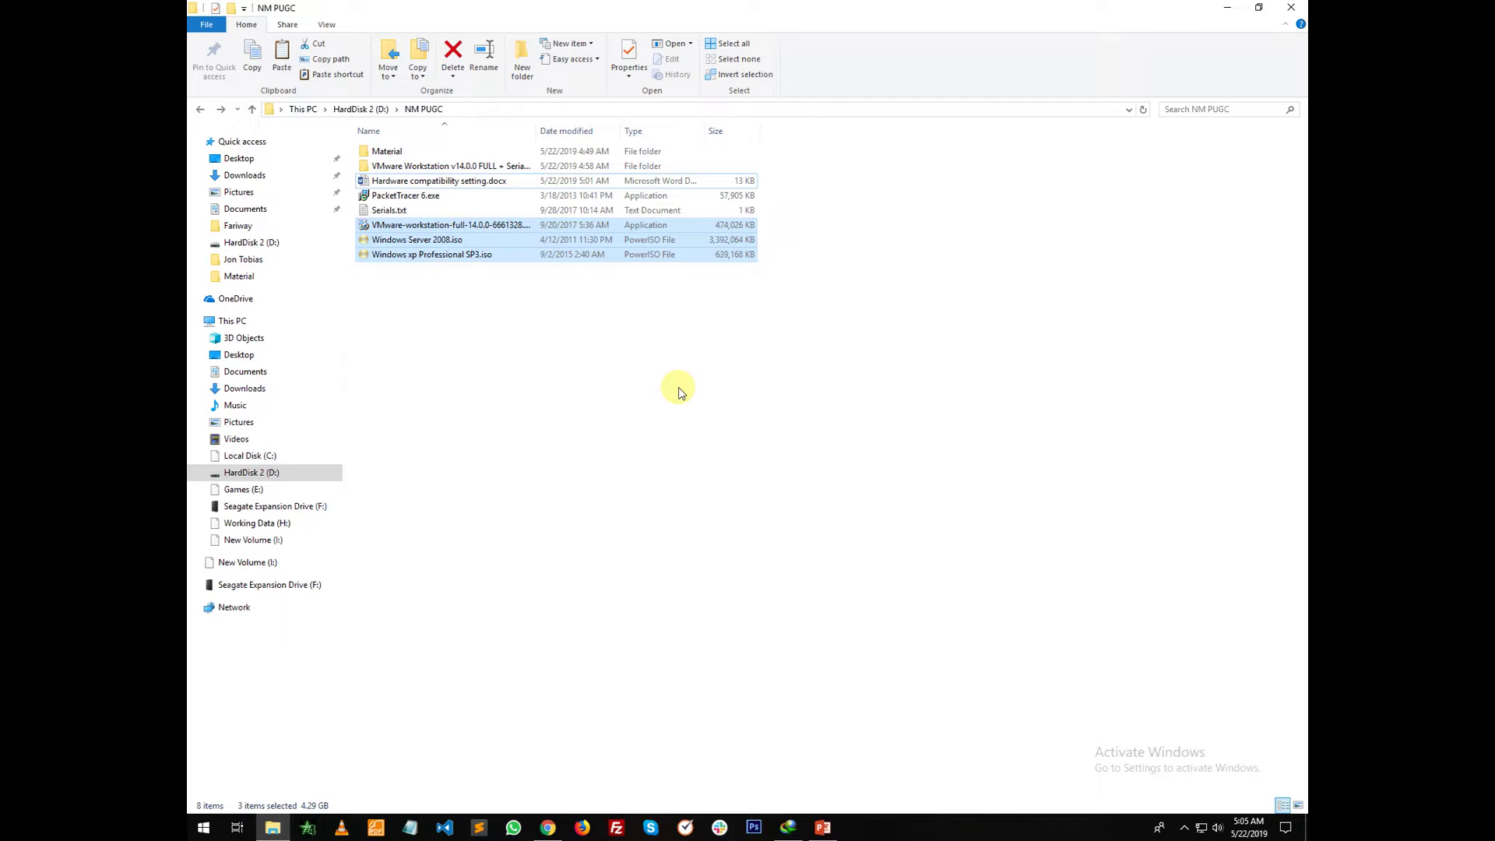
left_click(555, 384)
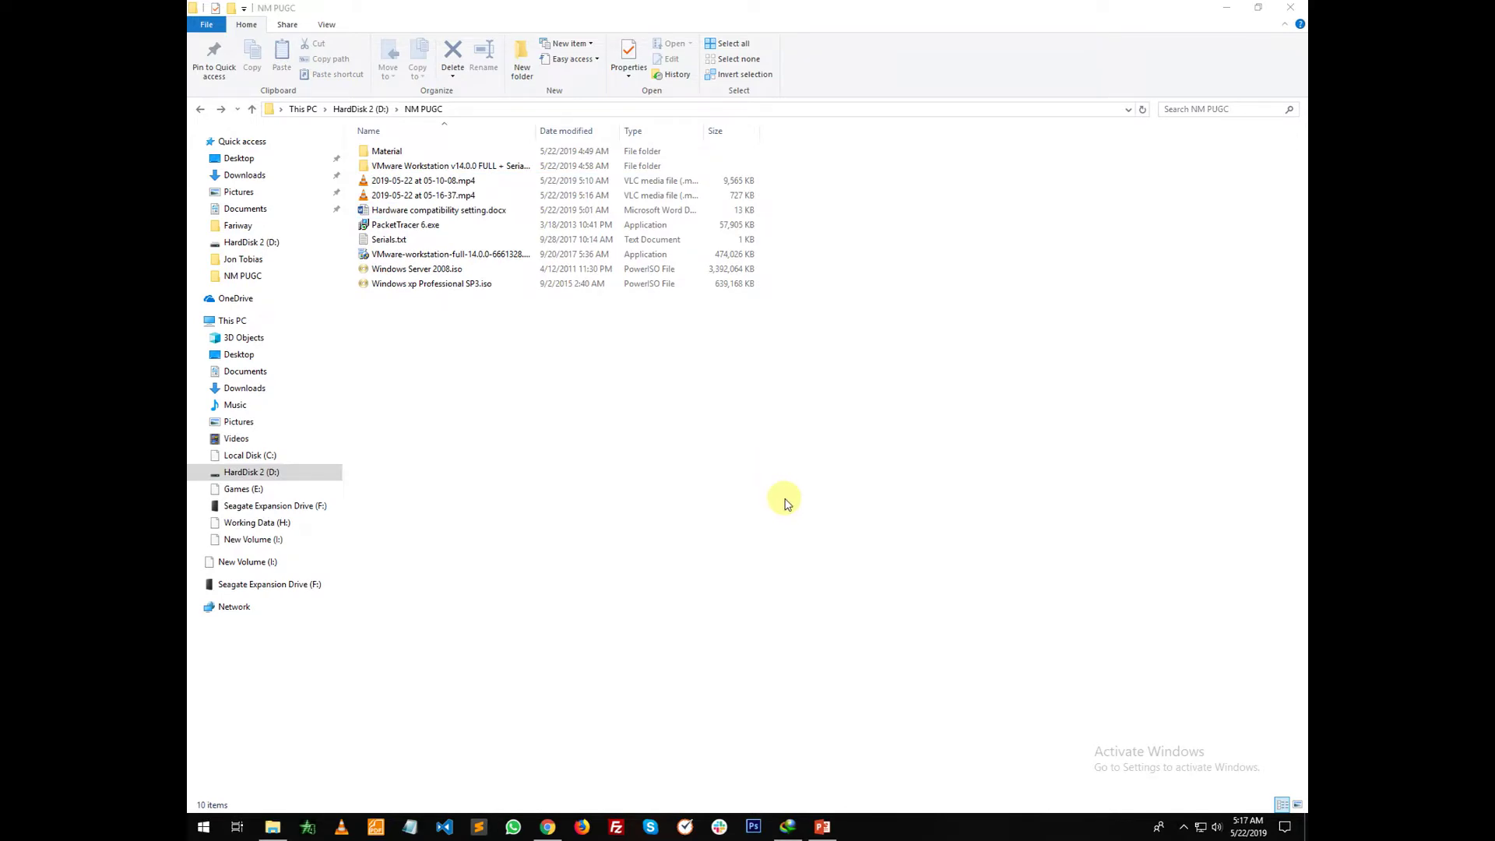
Step: Switch to VMware Workstation, maximize its window and start the New Virtual Machine Wizard
key("super+d")
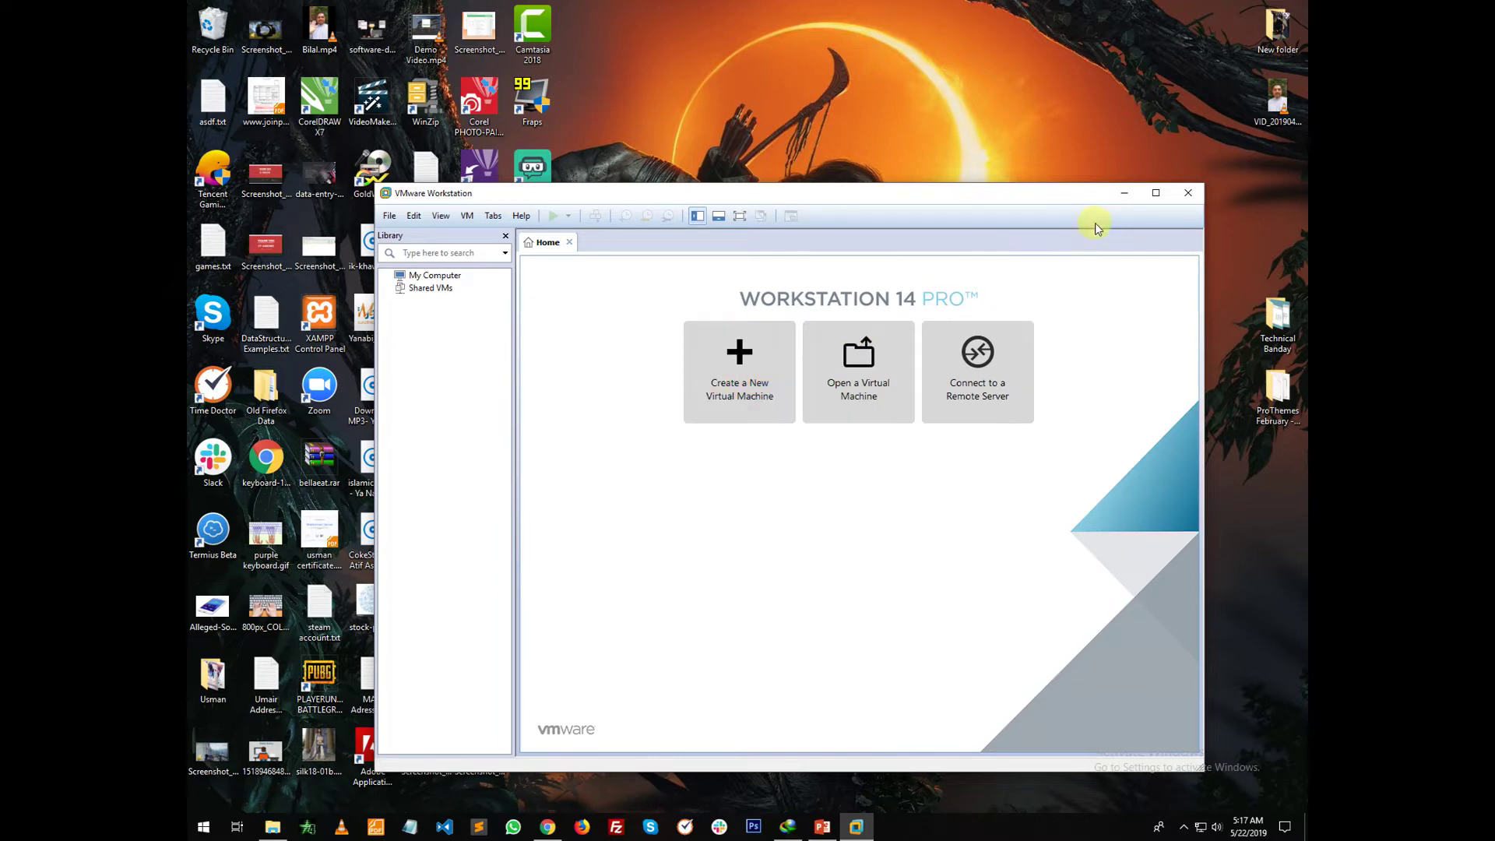
left_click(1155, 192)
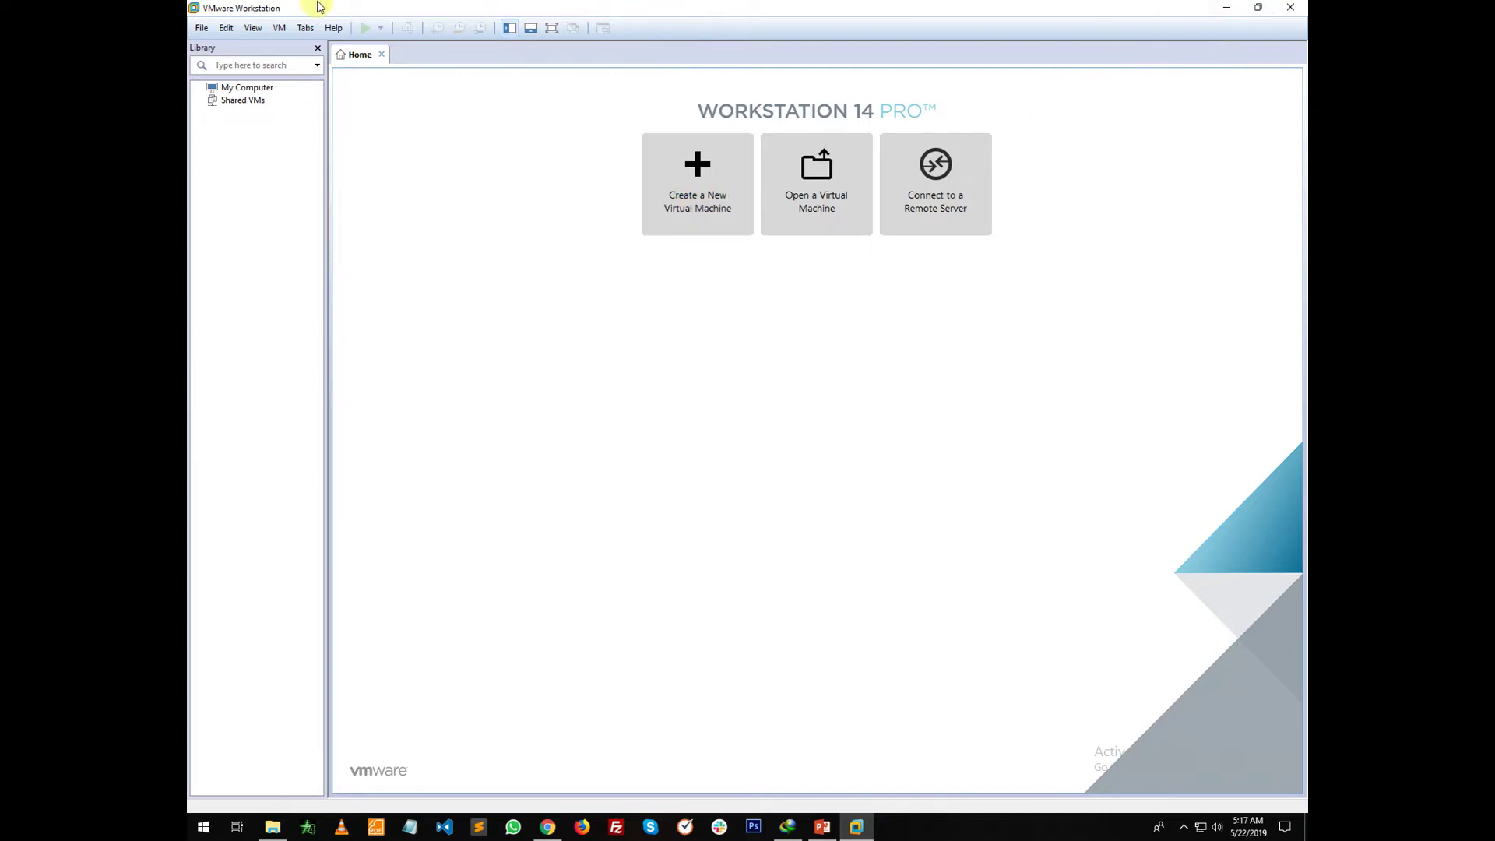
left_click(203, 30)
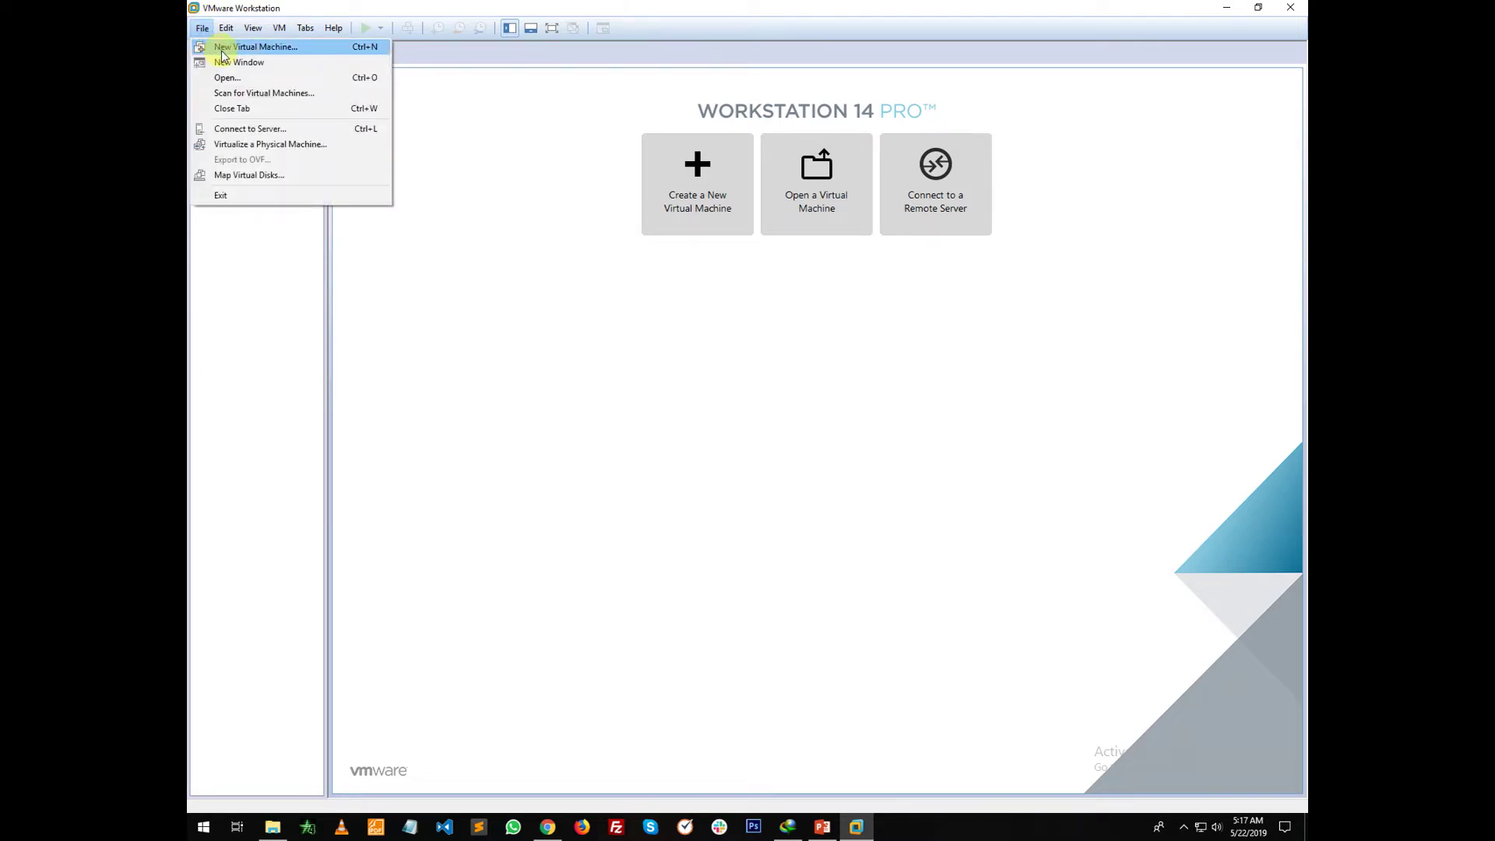
left_click(250, 46)
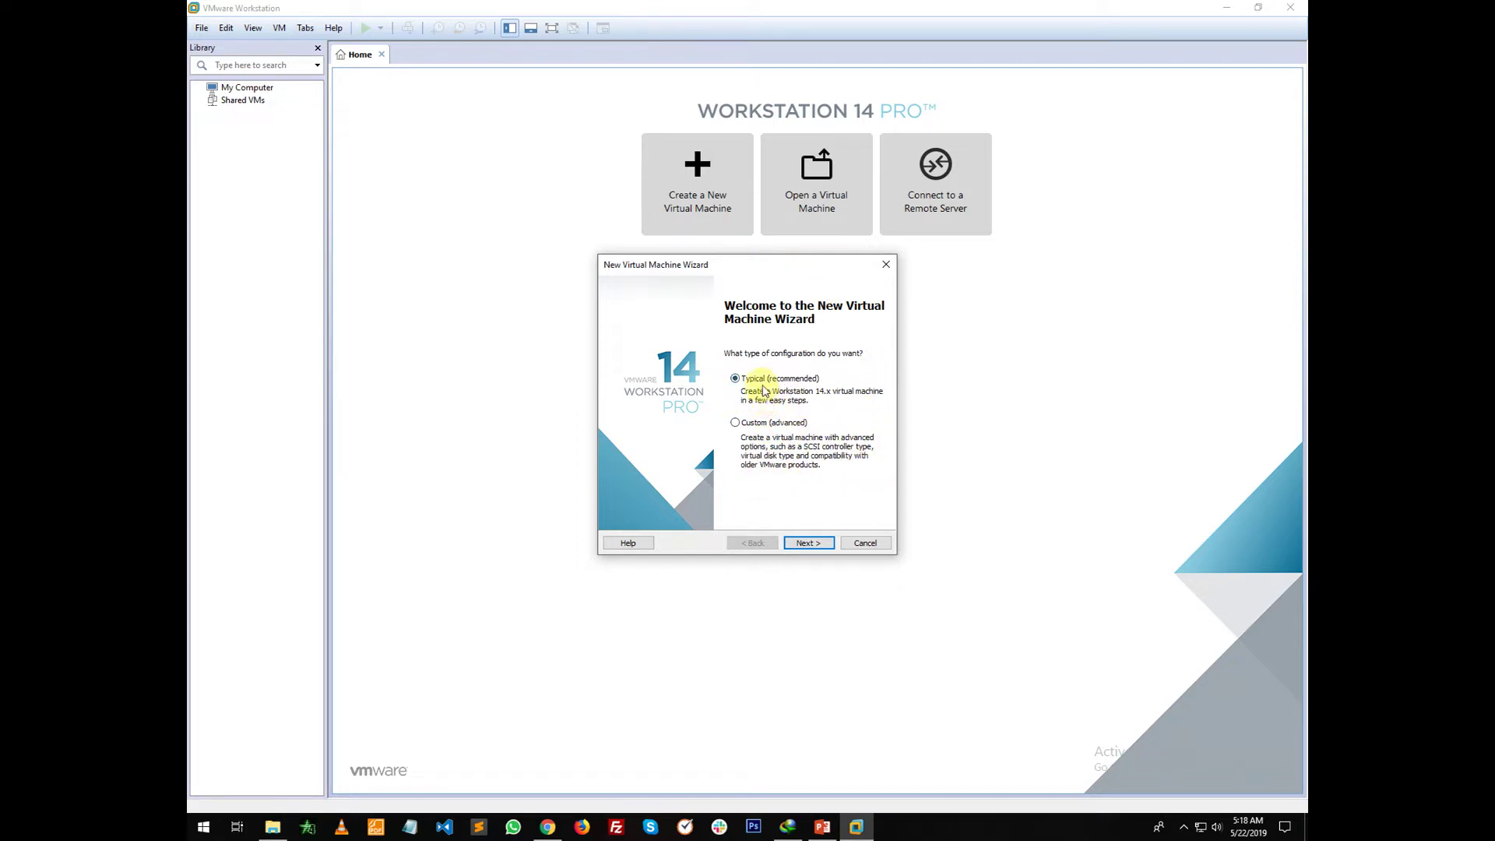
Step: Choose the Custom (advanced) configuration and accept Workstation 14.x as the hardware compatibility
left_click(768, 428)
left_click(820, 544)
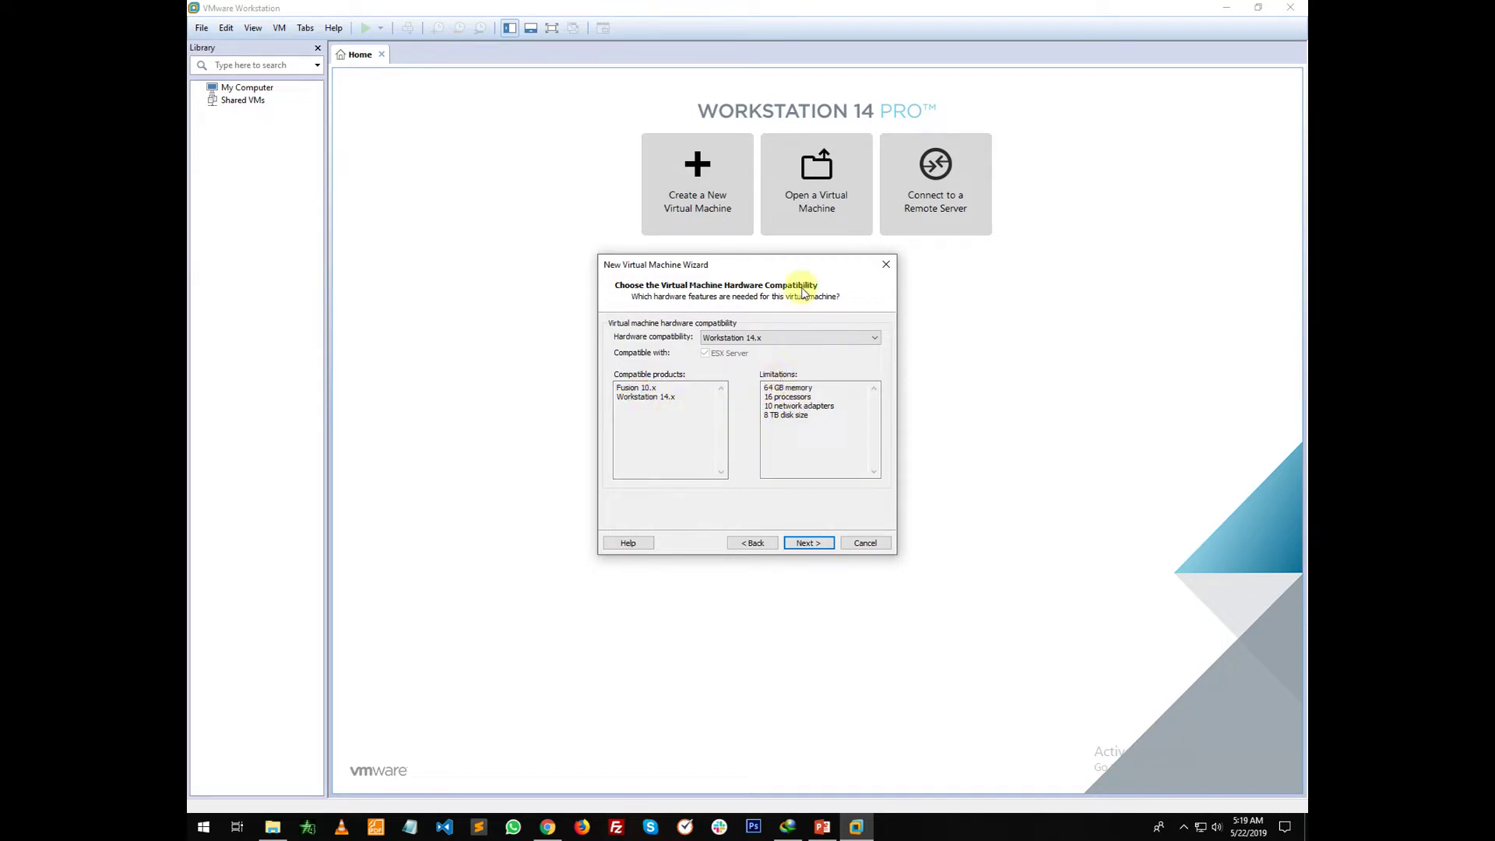
left_click_drag(808, 270, 814, 268)
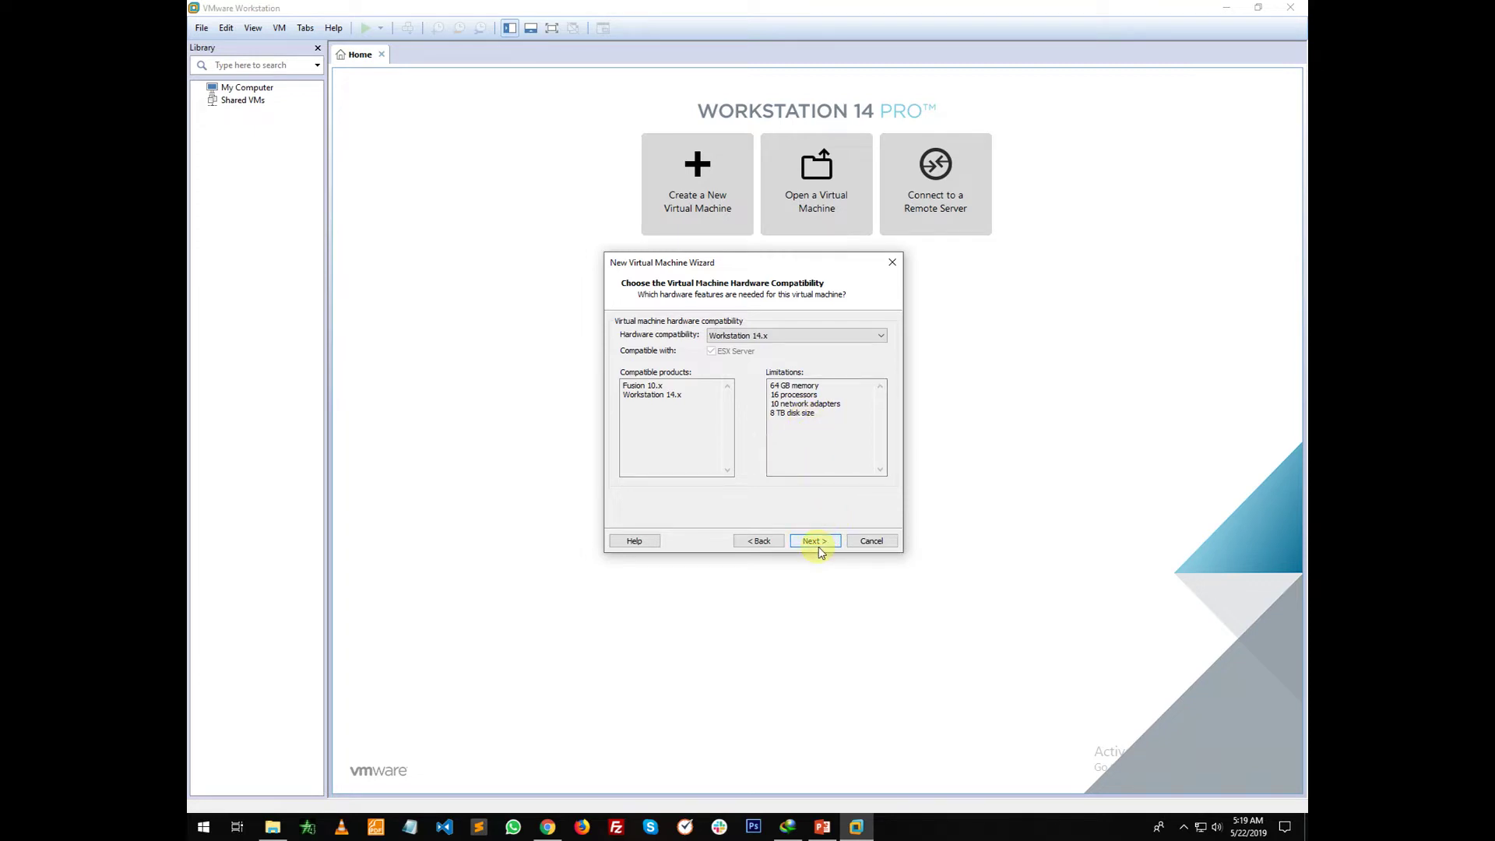
left_click(645, 395)
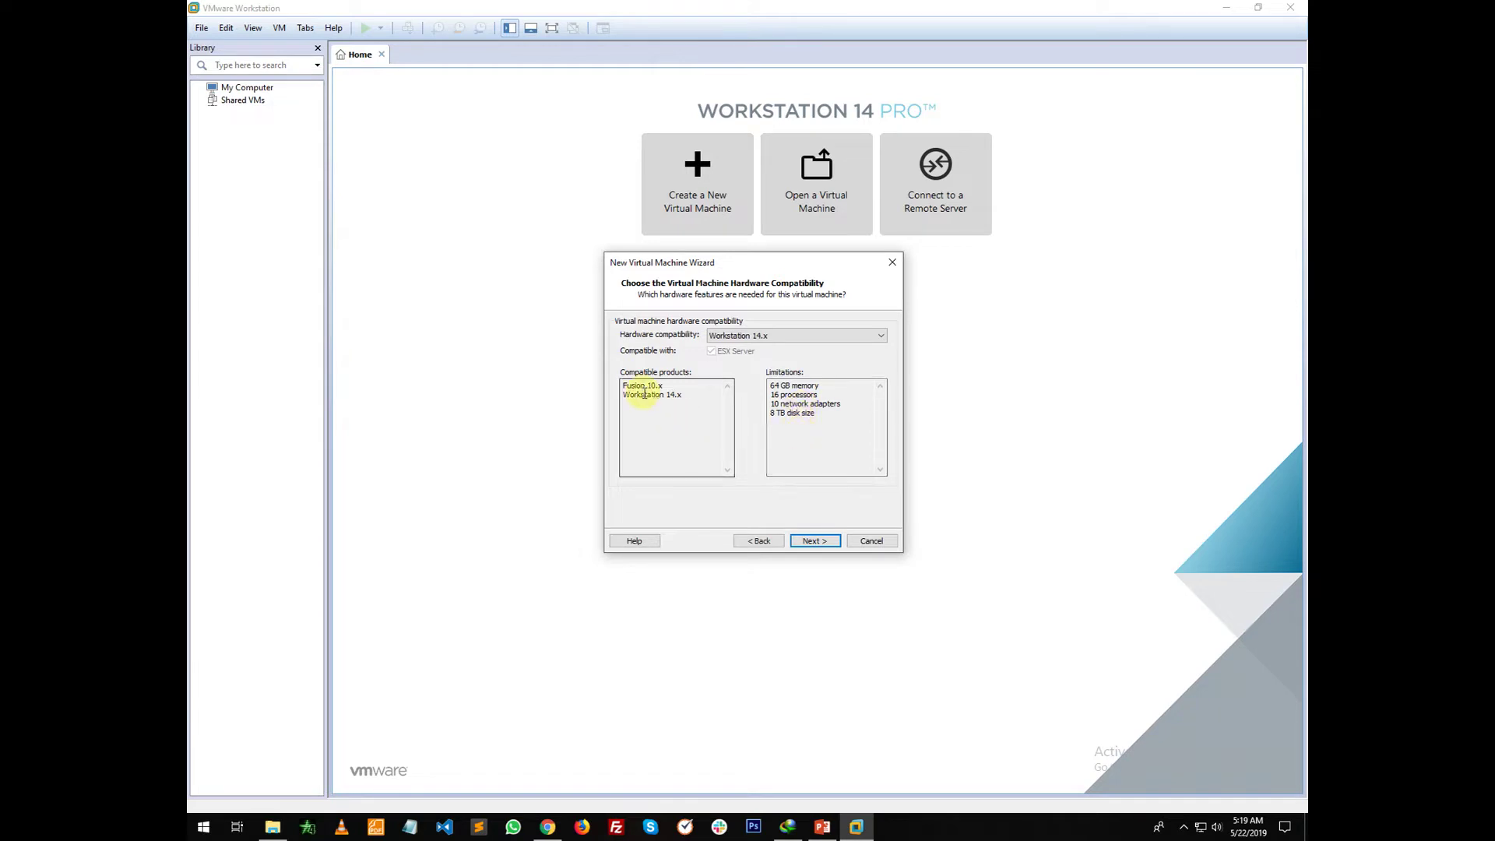
left_click(825, 539)
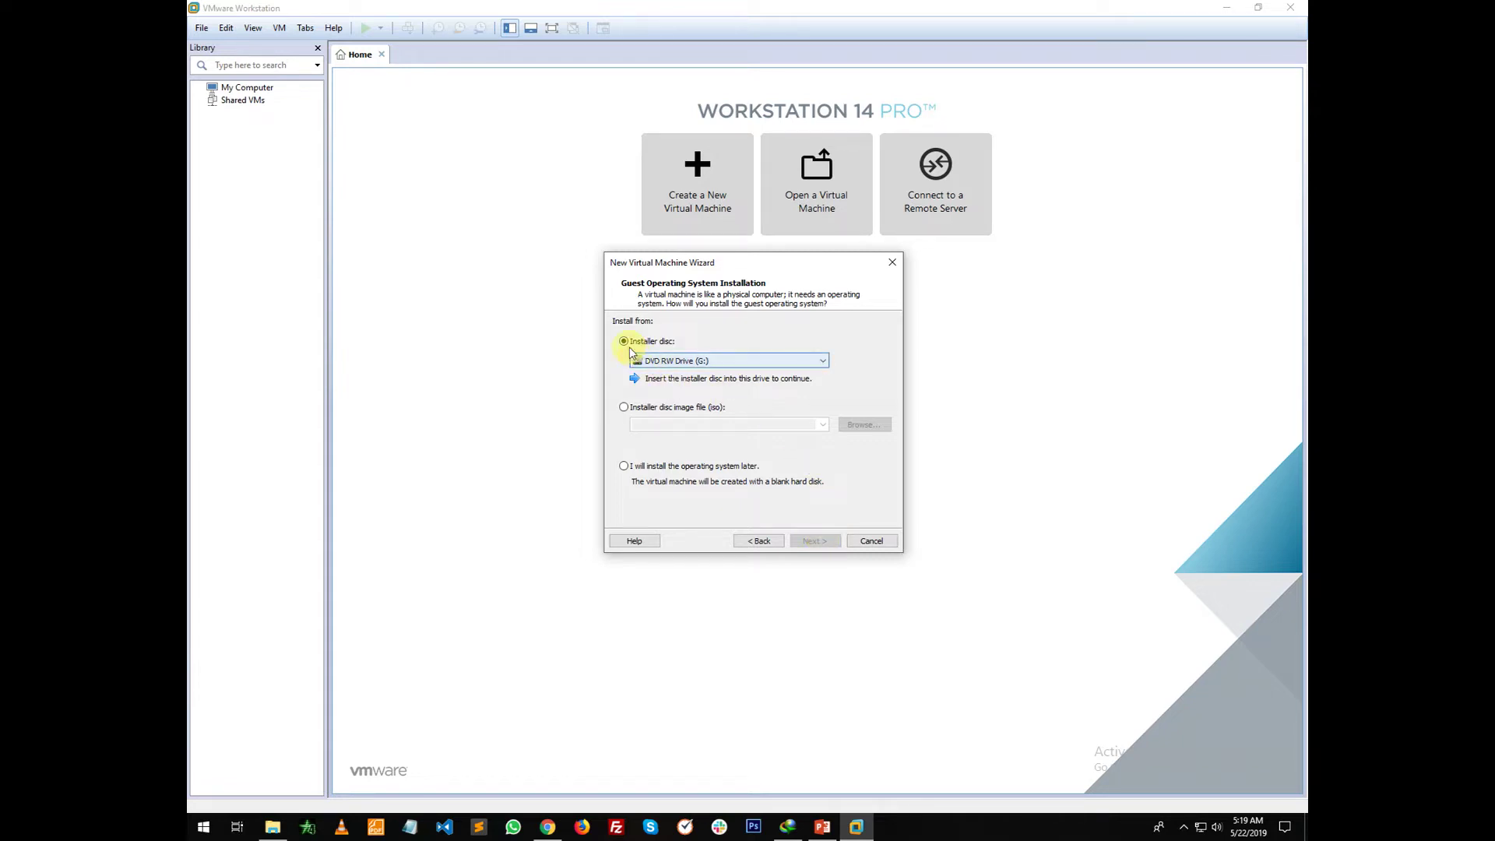
left_click(683, 361)
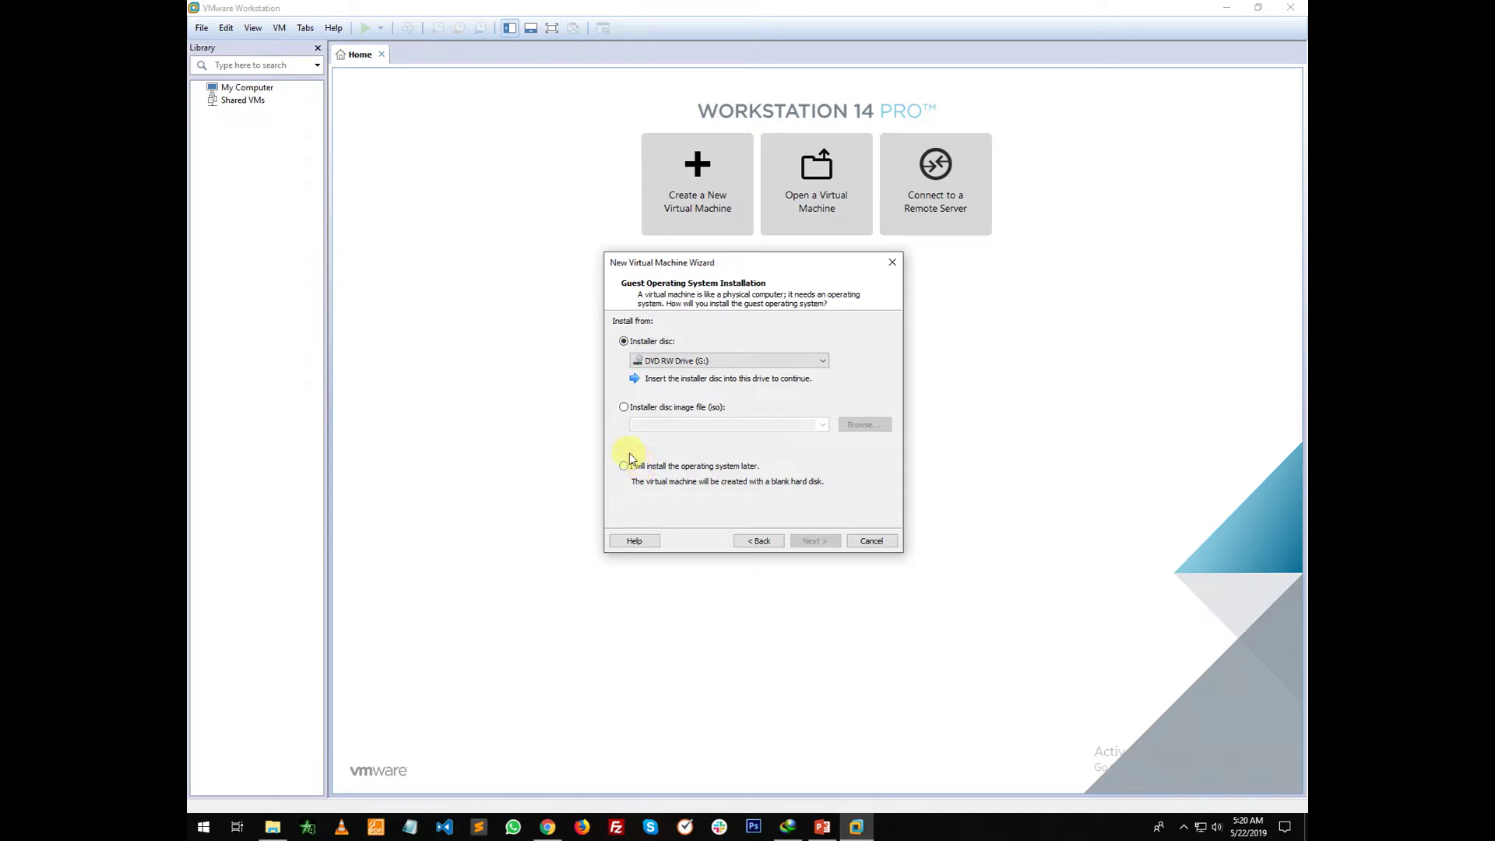
left_click(624, 406)
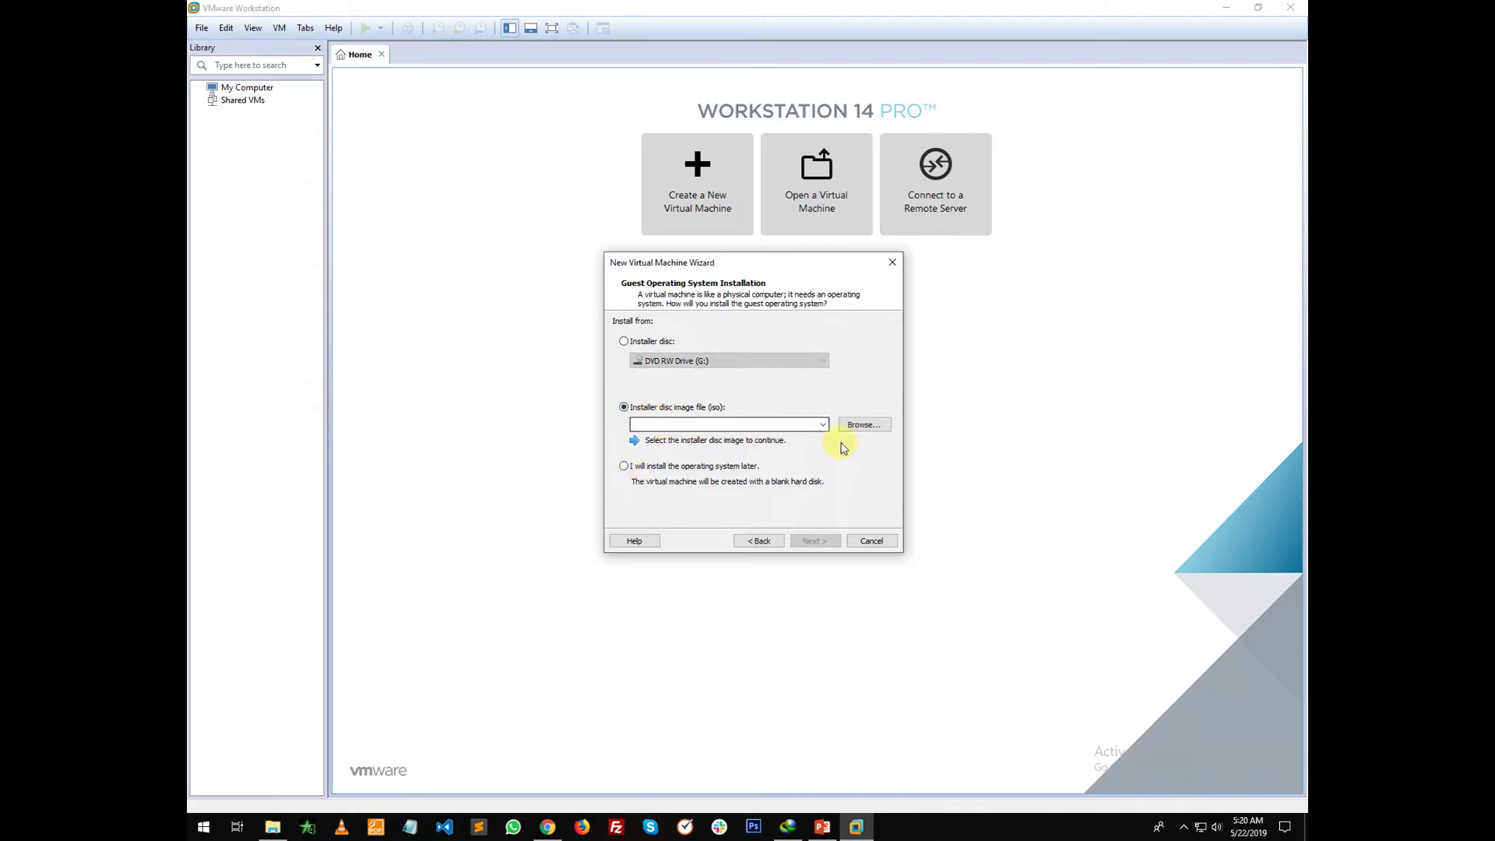
left_click(861, 426)
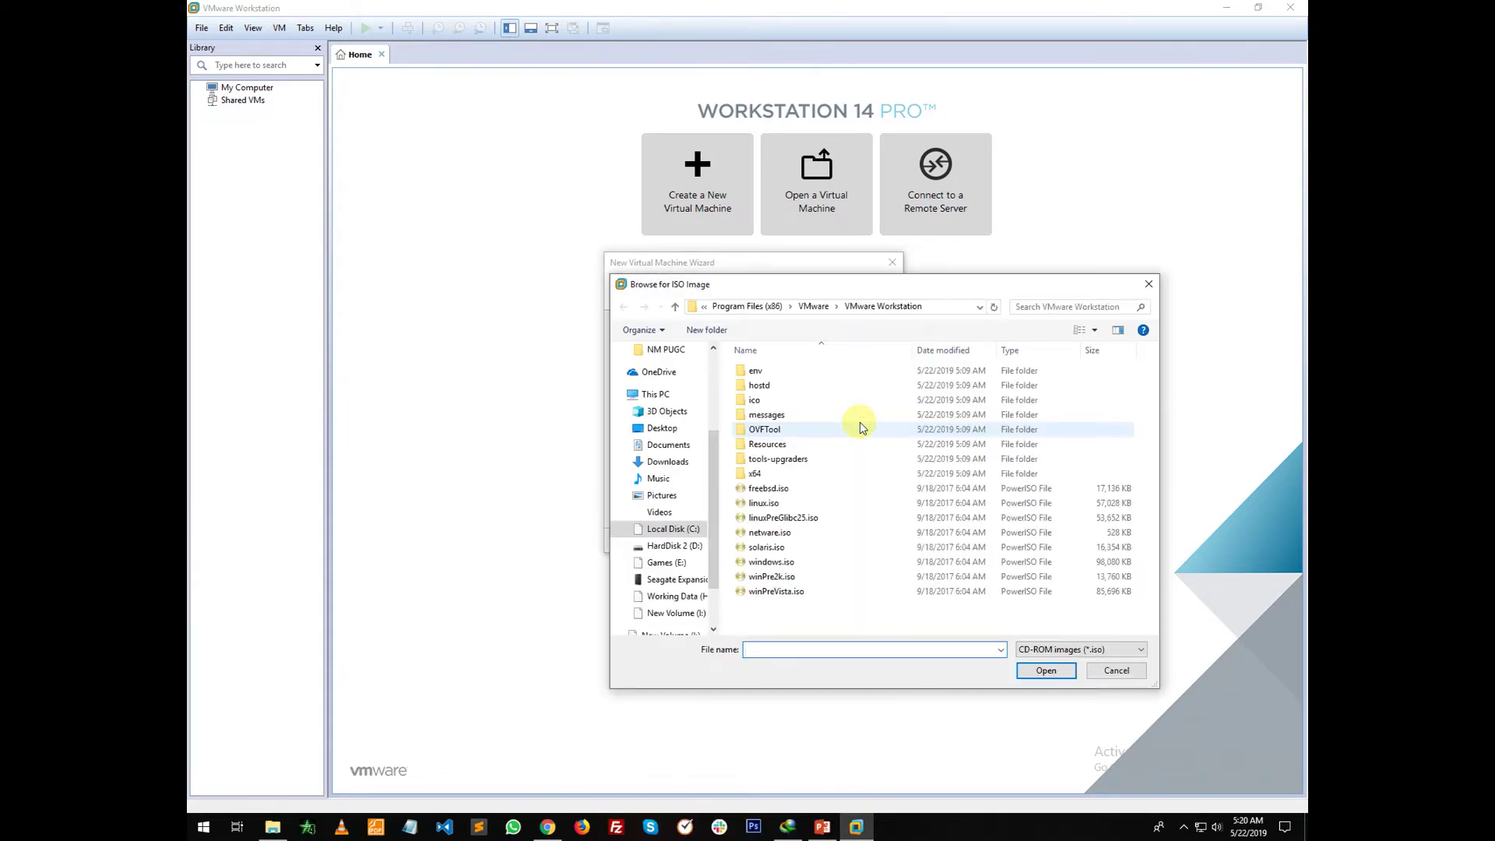
left_click(695, 546)
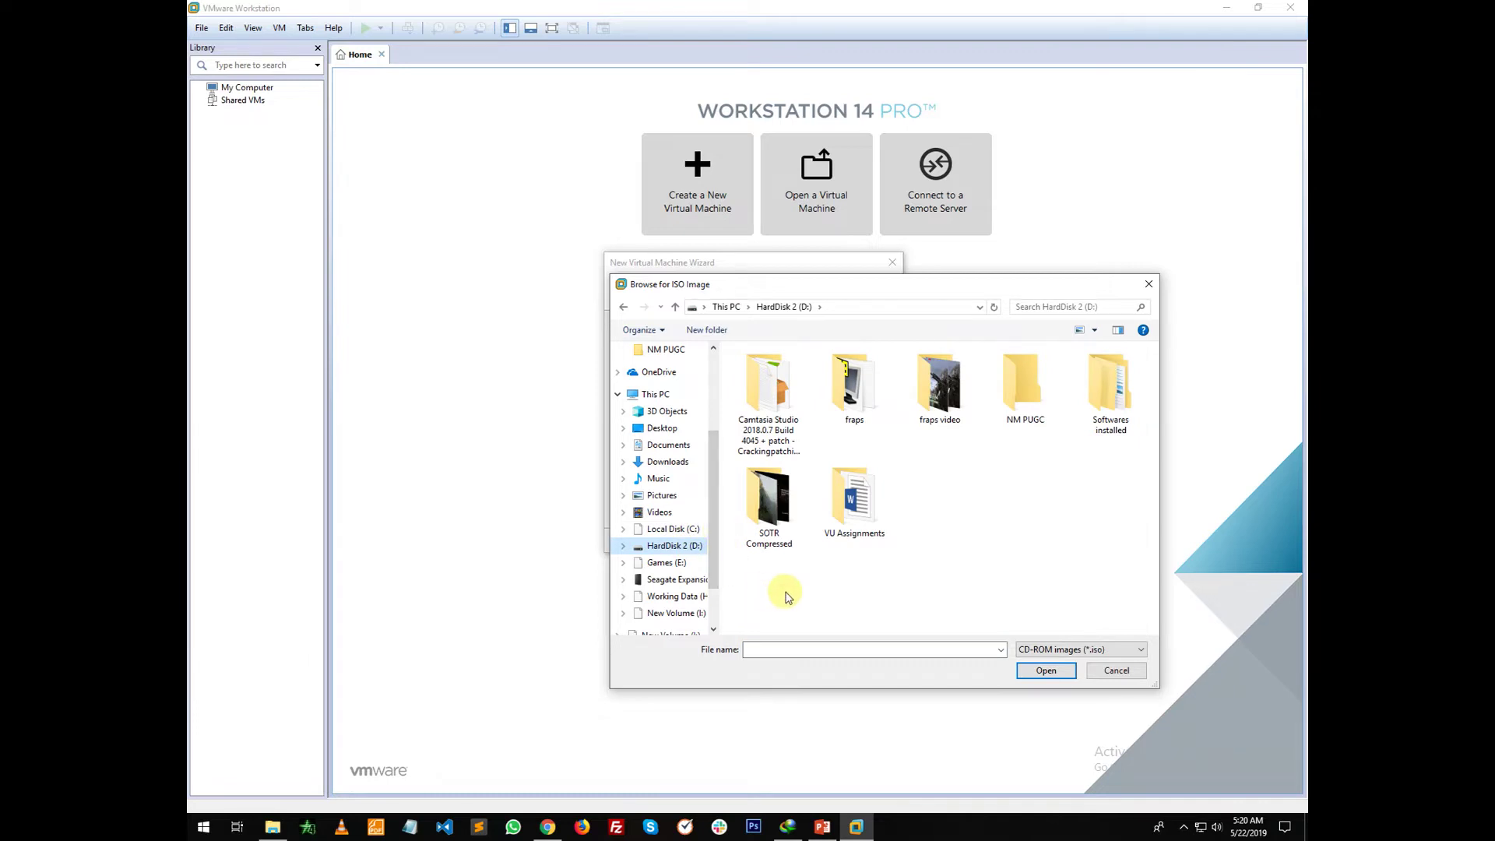
double_click(1022, 401)
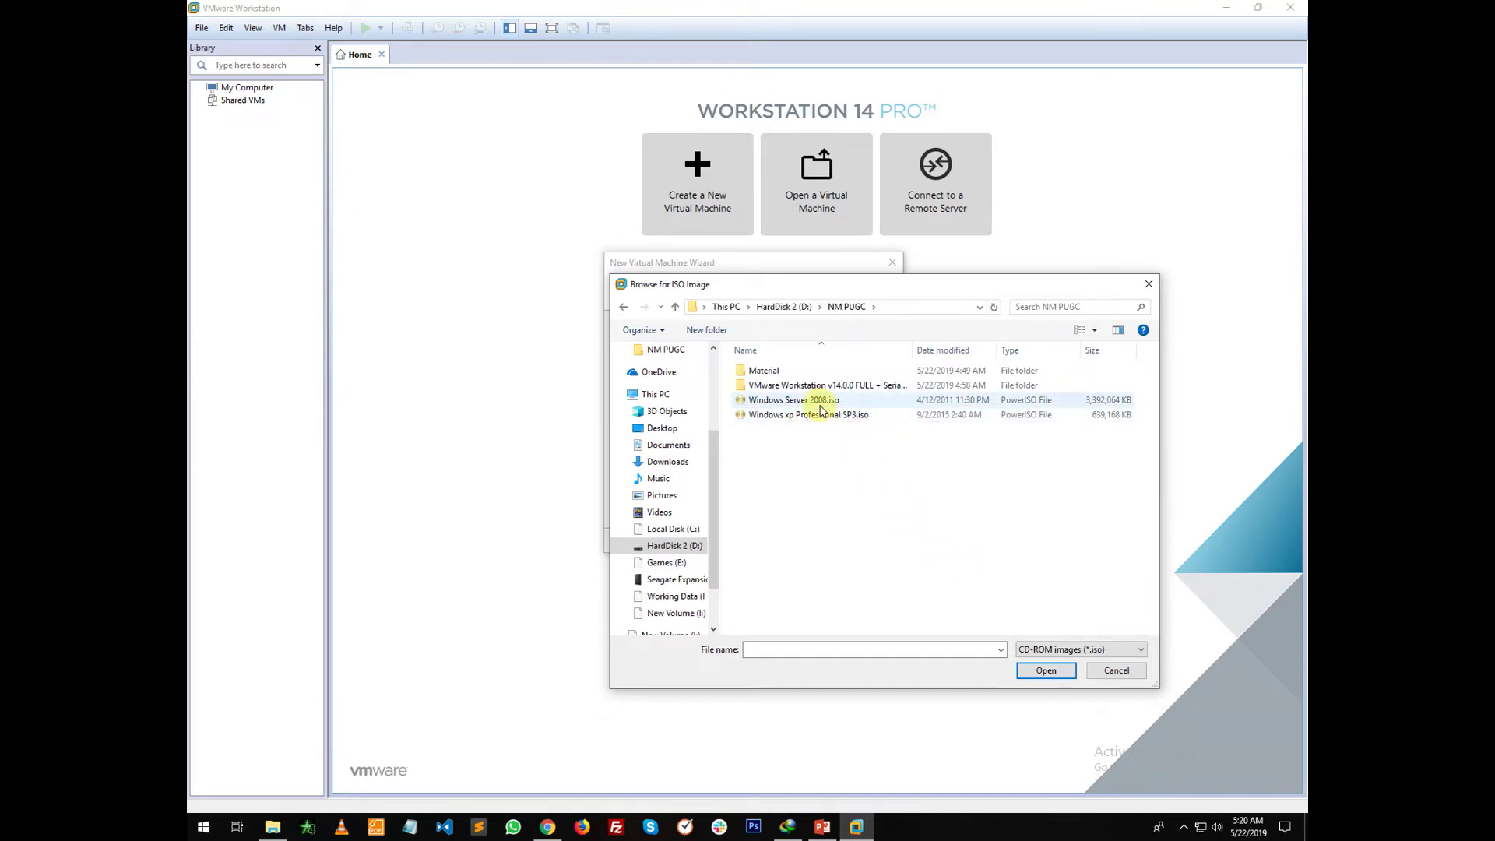
left_click(1117, 672)
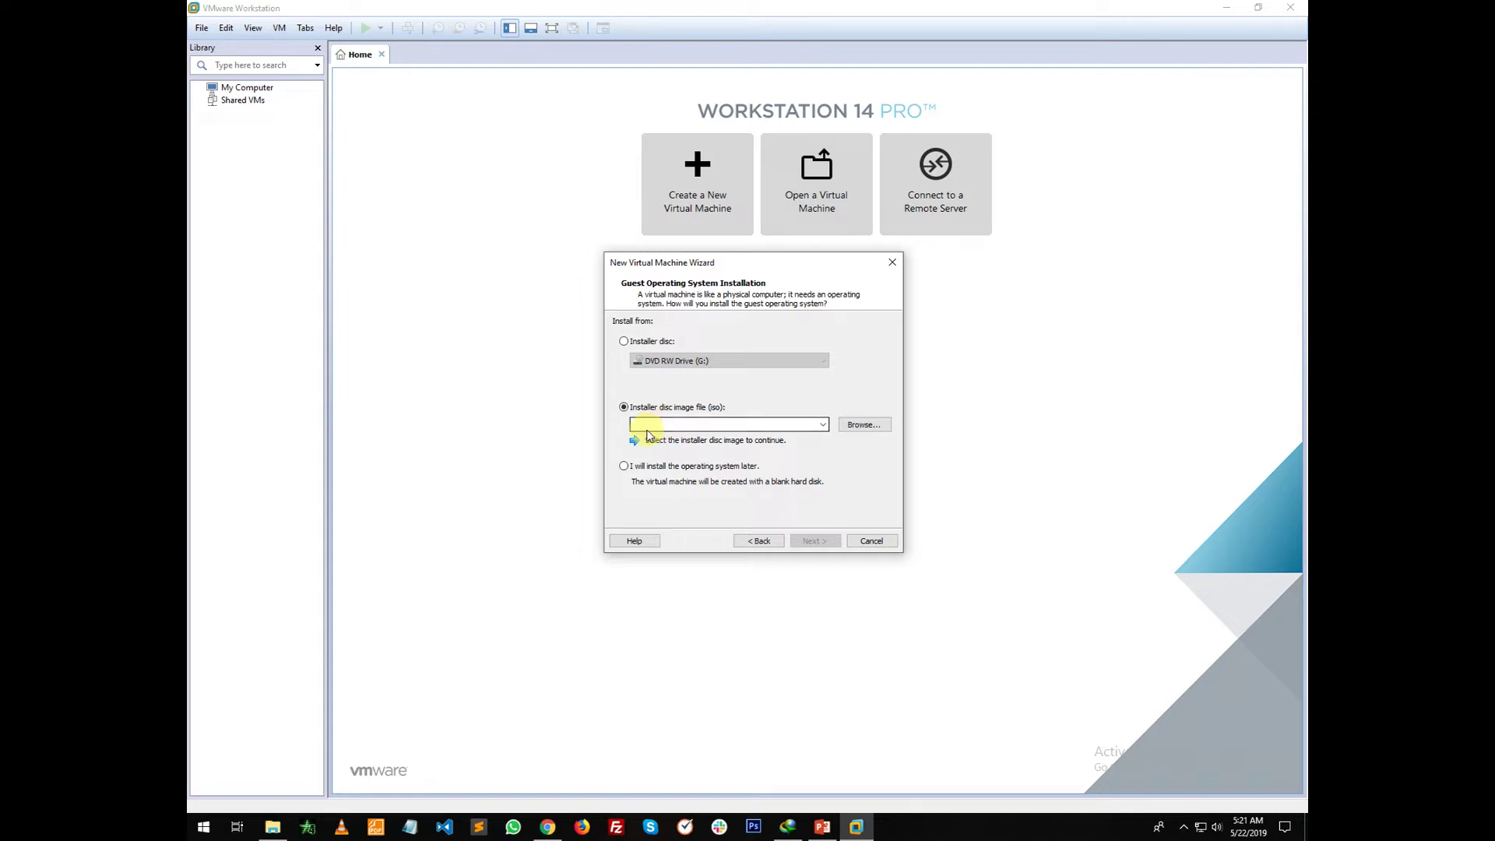
Step: Choose to install the operating system later and set the Microsoft Windows guest version to Windows XP Professional
left_click(643, 467)
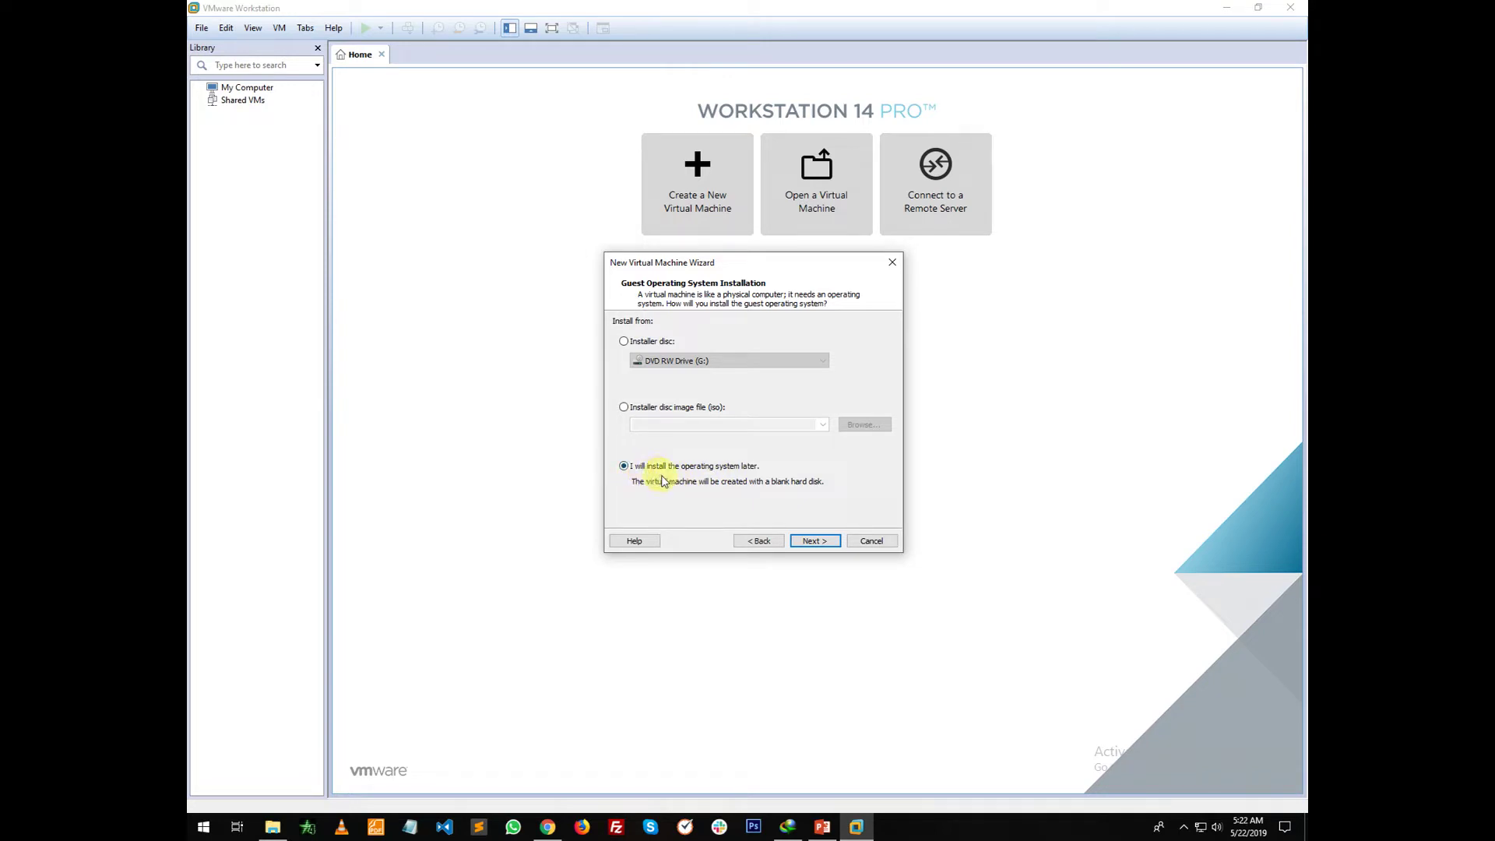
left_click(813, 542)
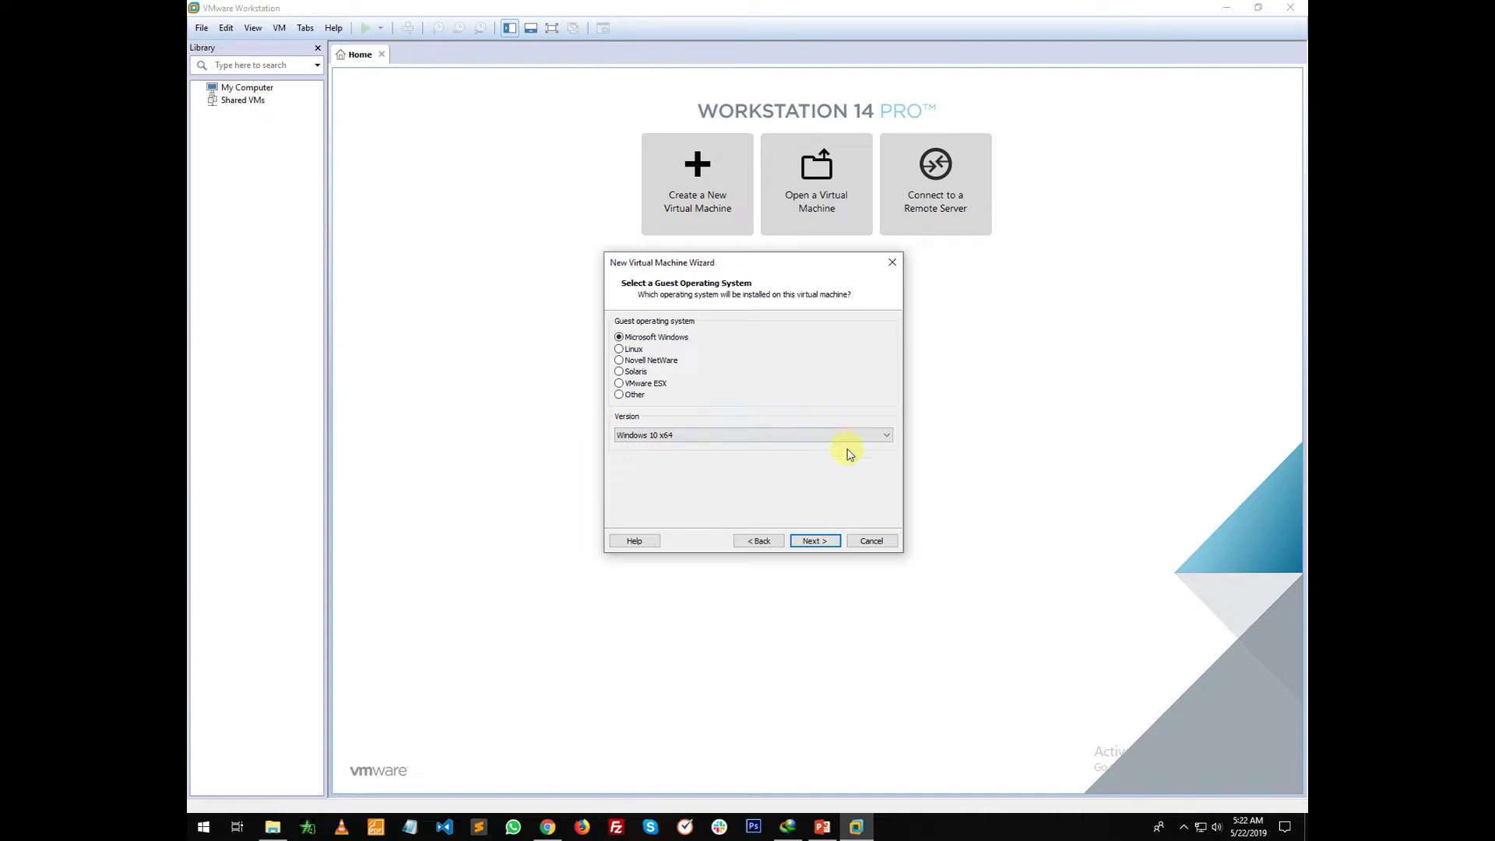
left_click(882, 438)
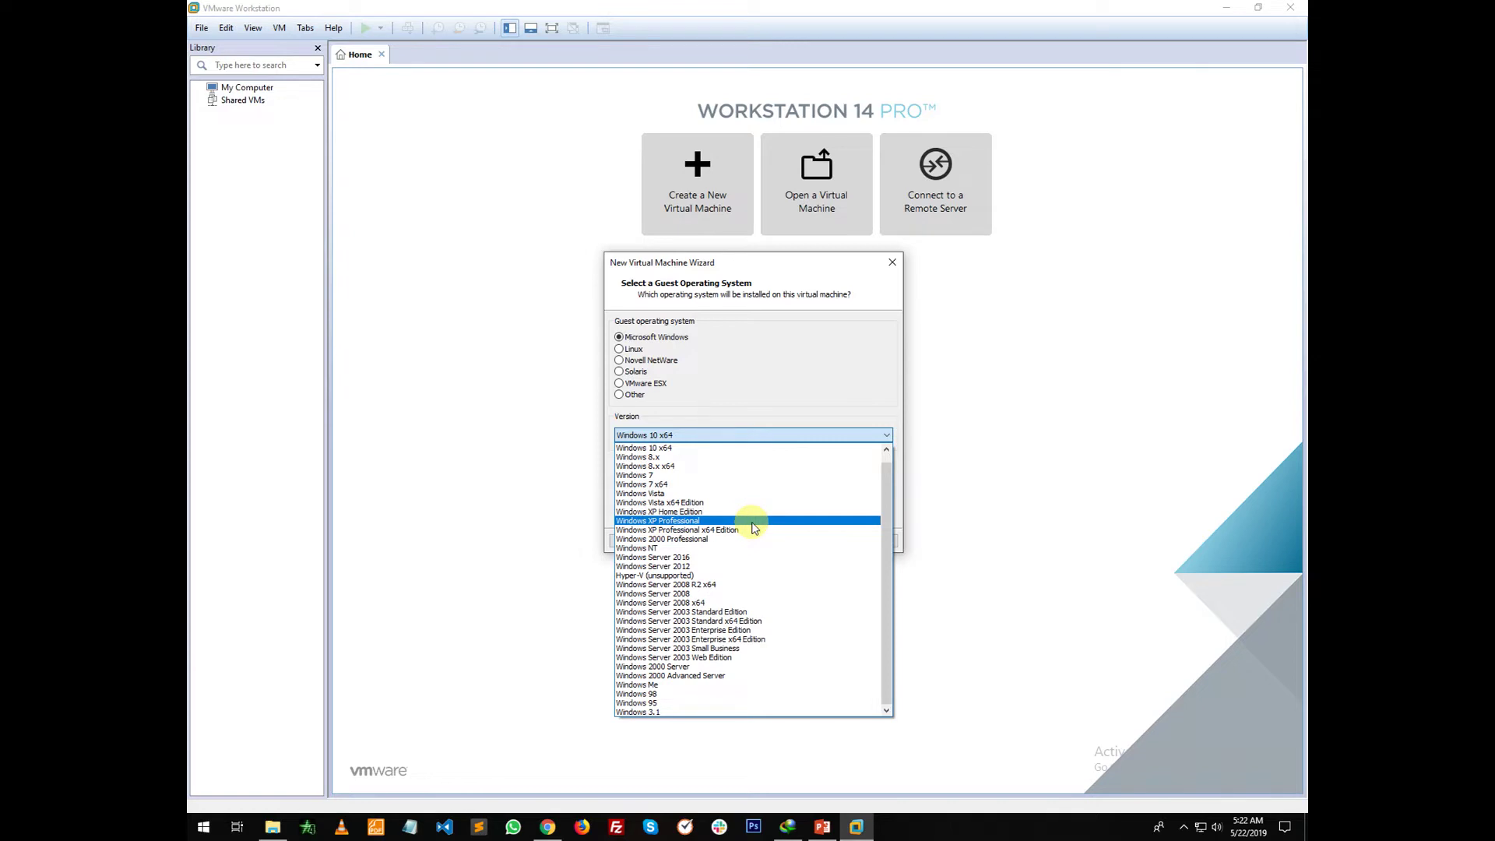
left_click(677, 521)
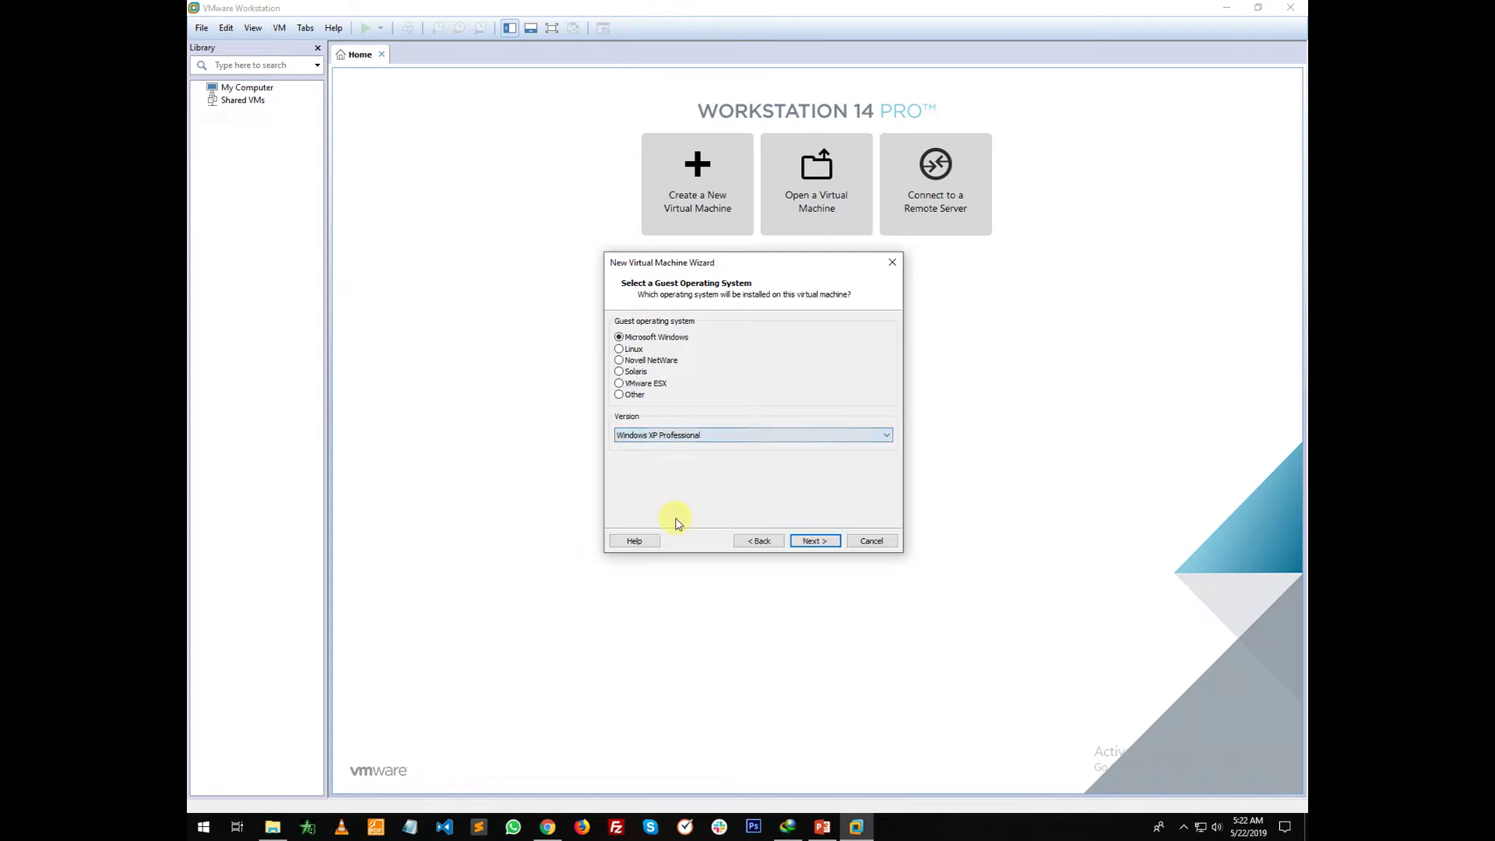
left_click(816, 541)
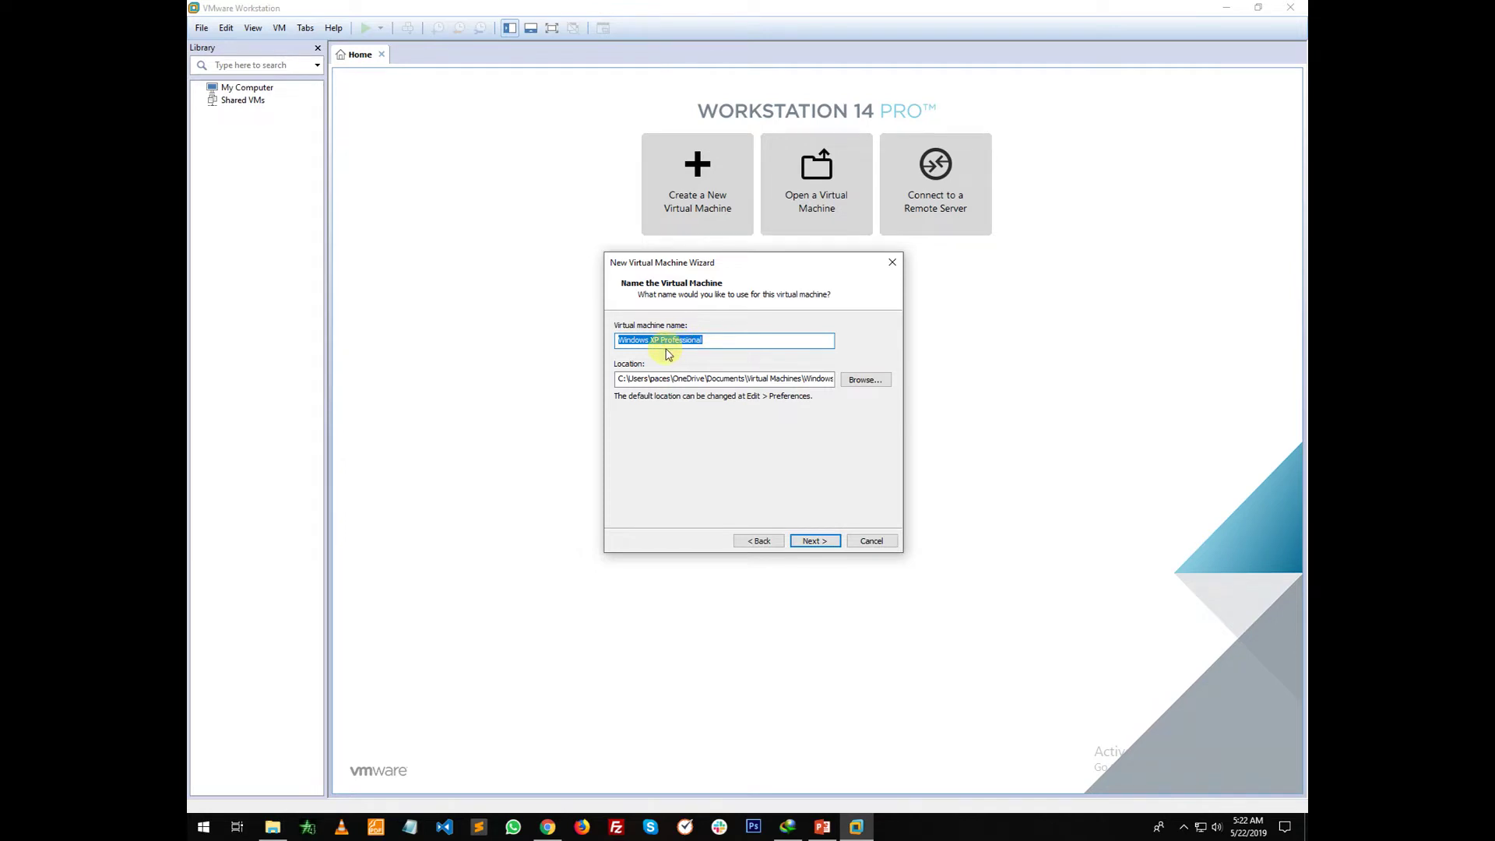
Step: Name the virtual machine "Win XP Pro 32bit" and browse for its location to the NM PUGC folder on HardDisk 2 (D:)
type("Win XP Pro 32bit")
left_click(860, 384)
scroll(775, 450, "down", 5)
scroll(774, 444, "up", 2)
double_click(717, 405)
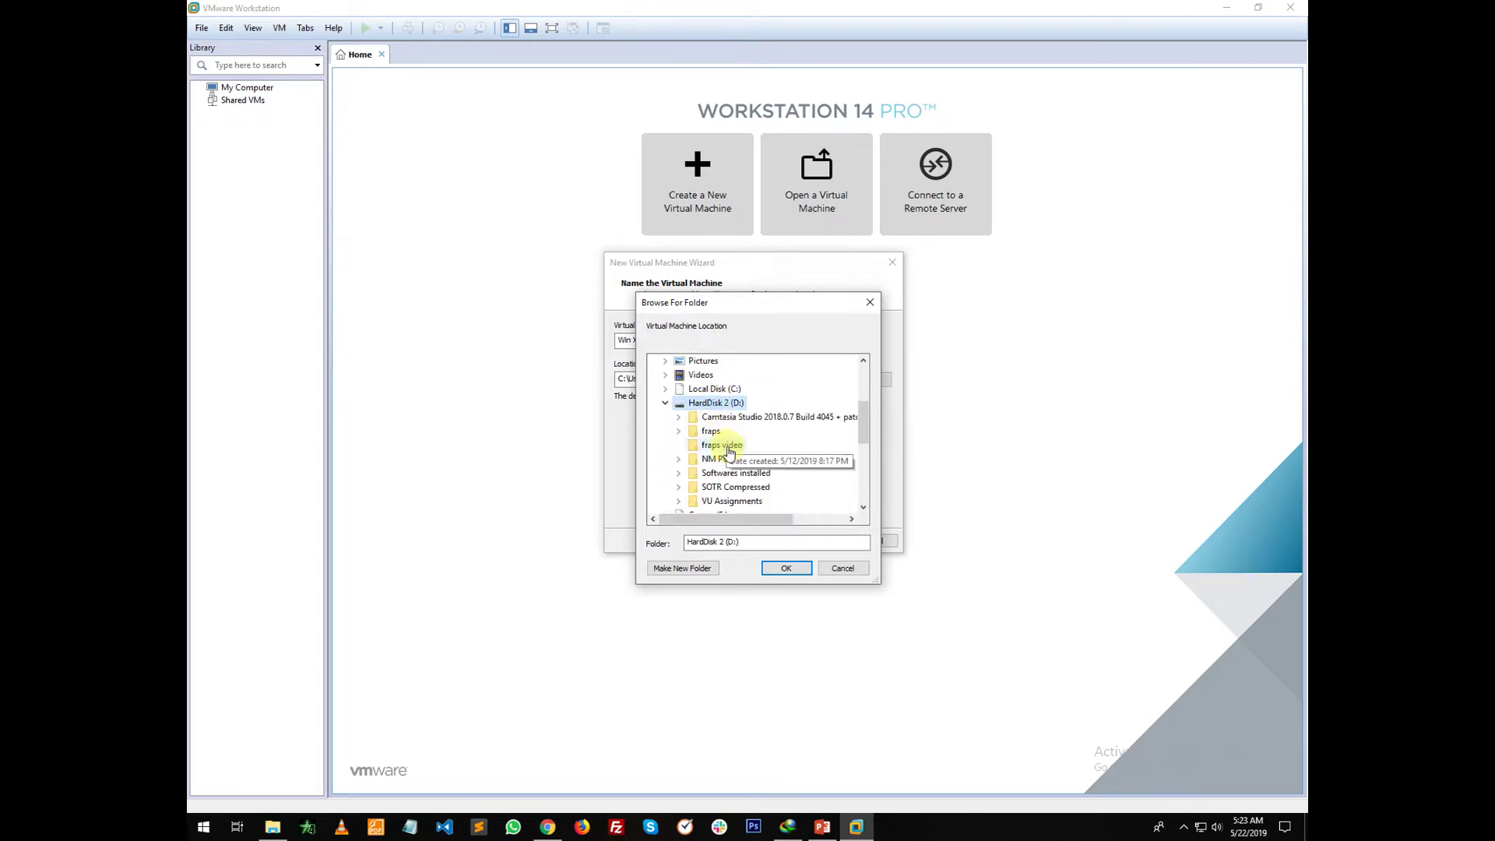
double_click(720, 459)
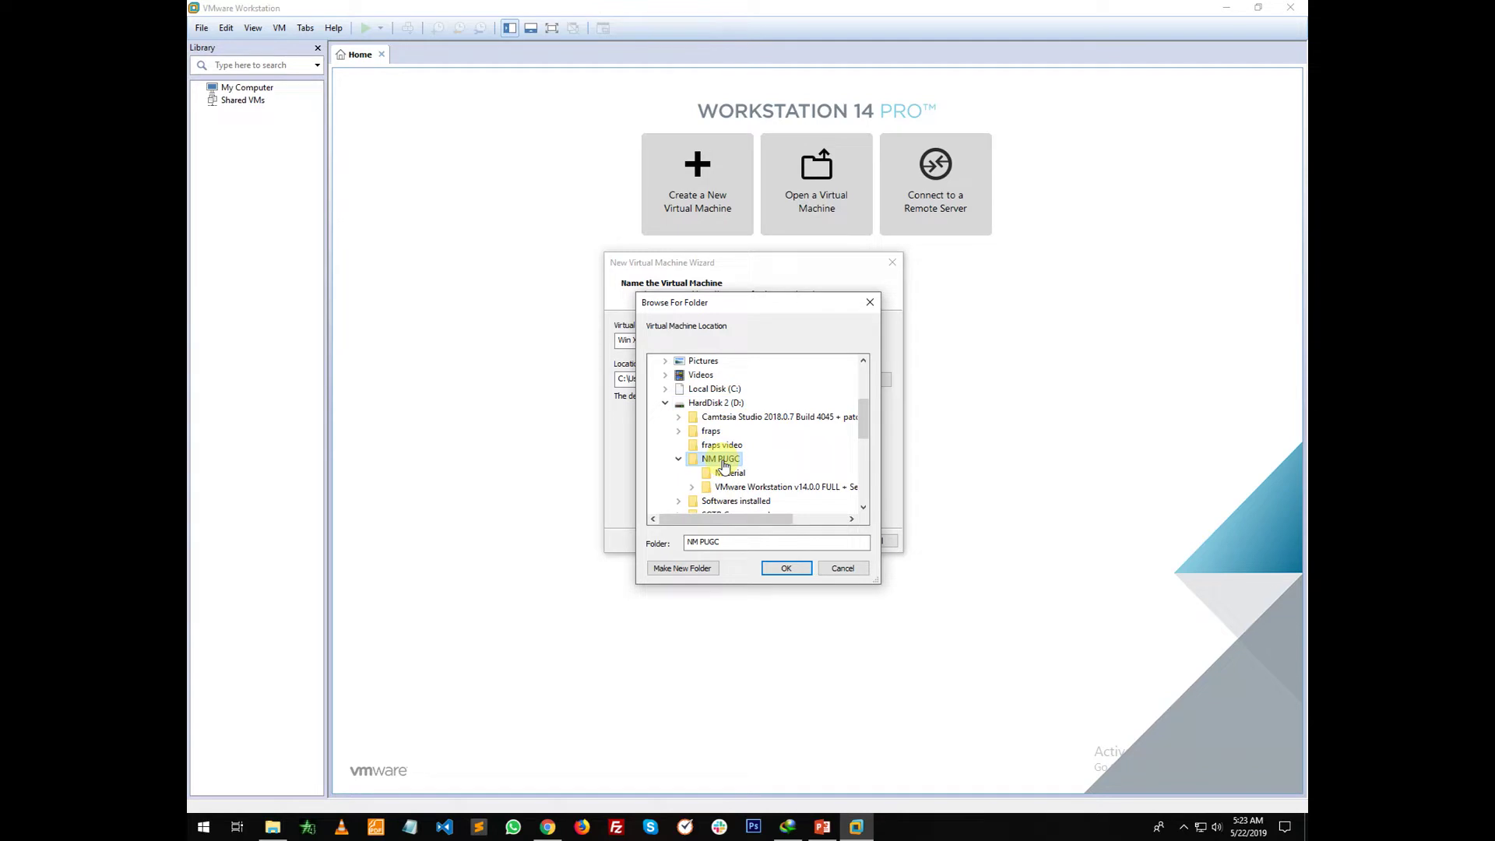
scroll(726, 451, "down", 1)
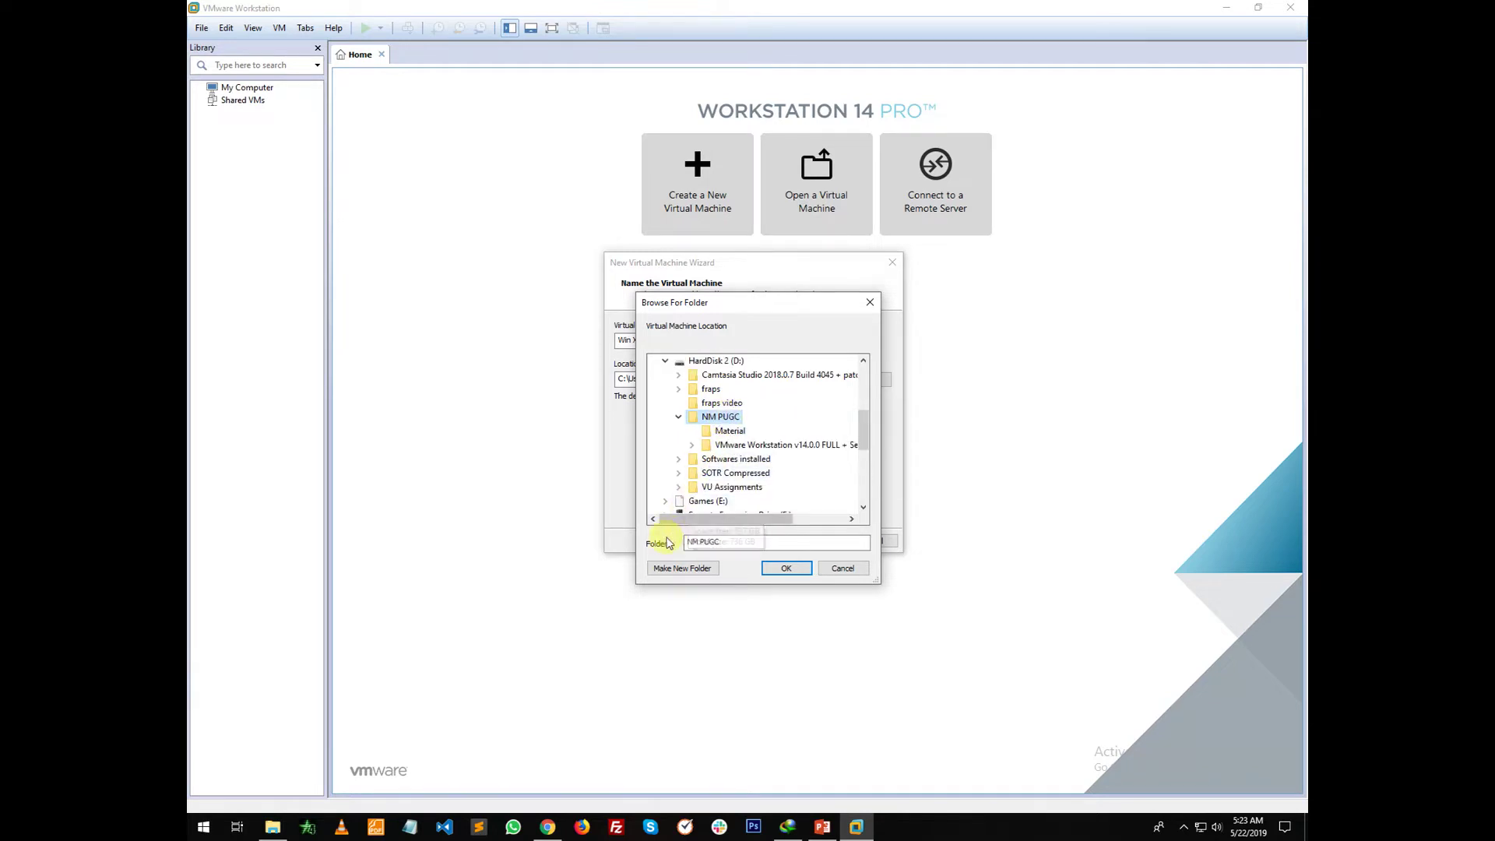
Step: Create a folder named "Wind Xp pro 32b" inside NM PUGC and accept it as the virtual machine's location
left_click(687, 569)
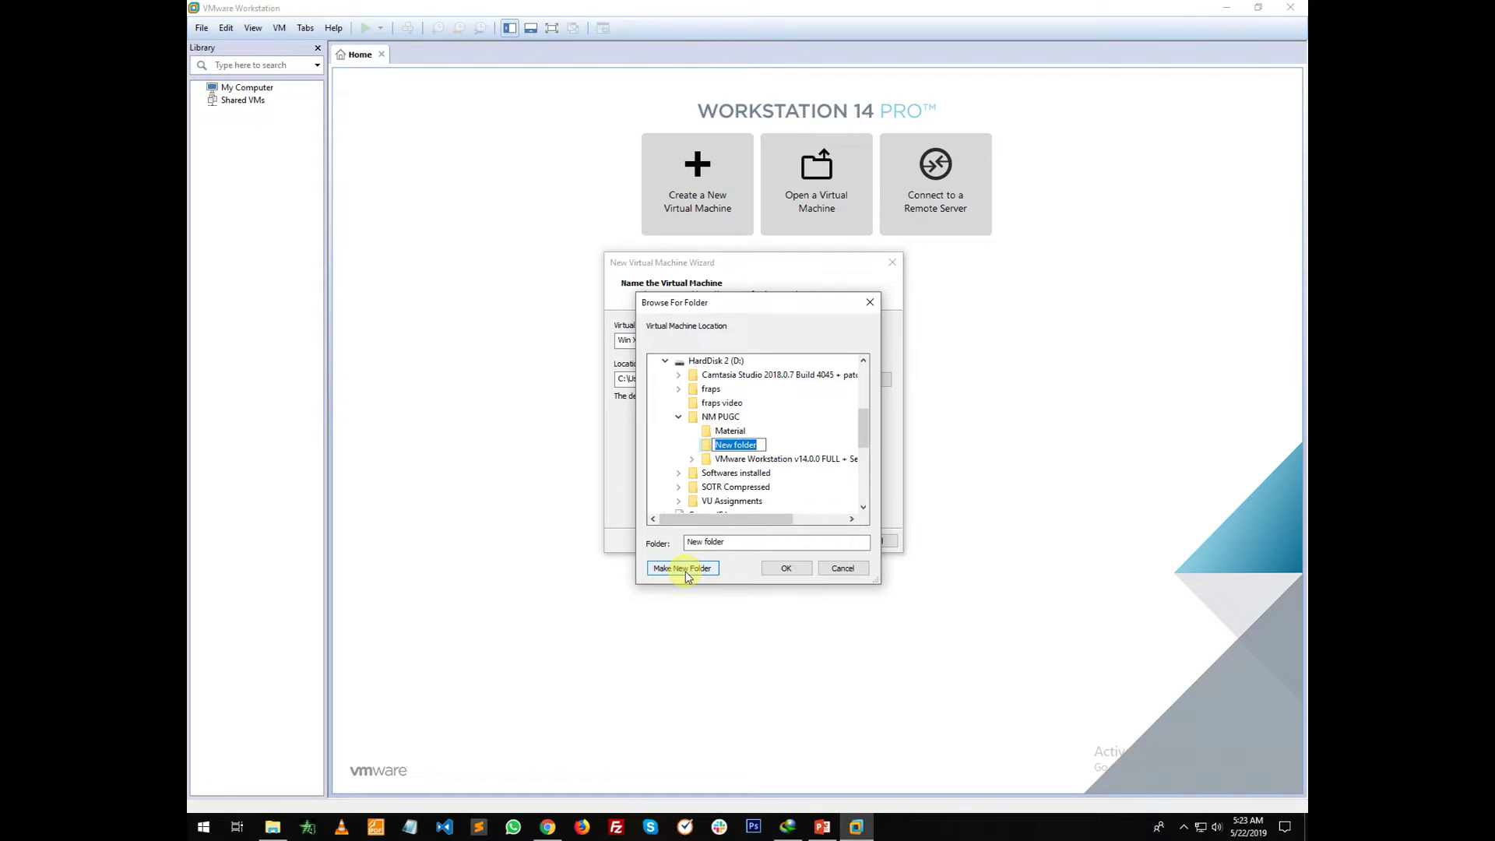
type("Wind Xp pro 32b")
key("Return")
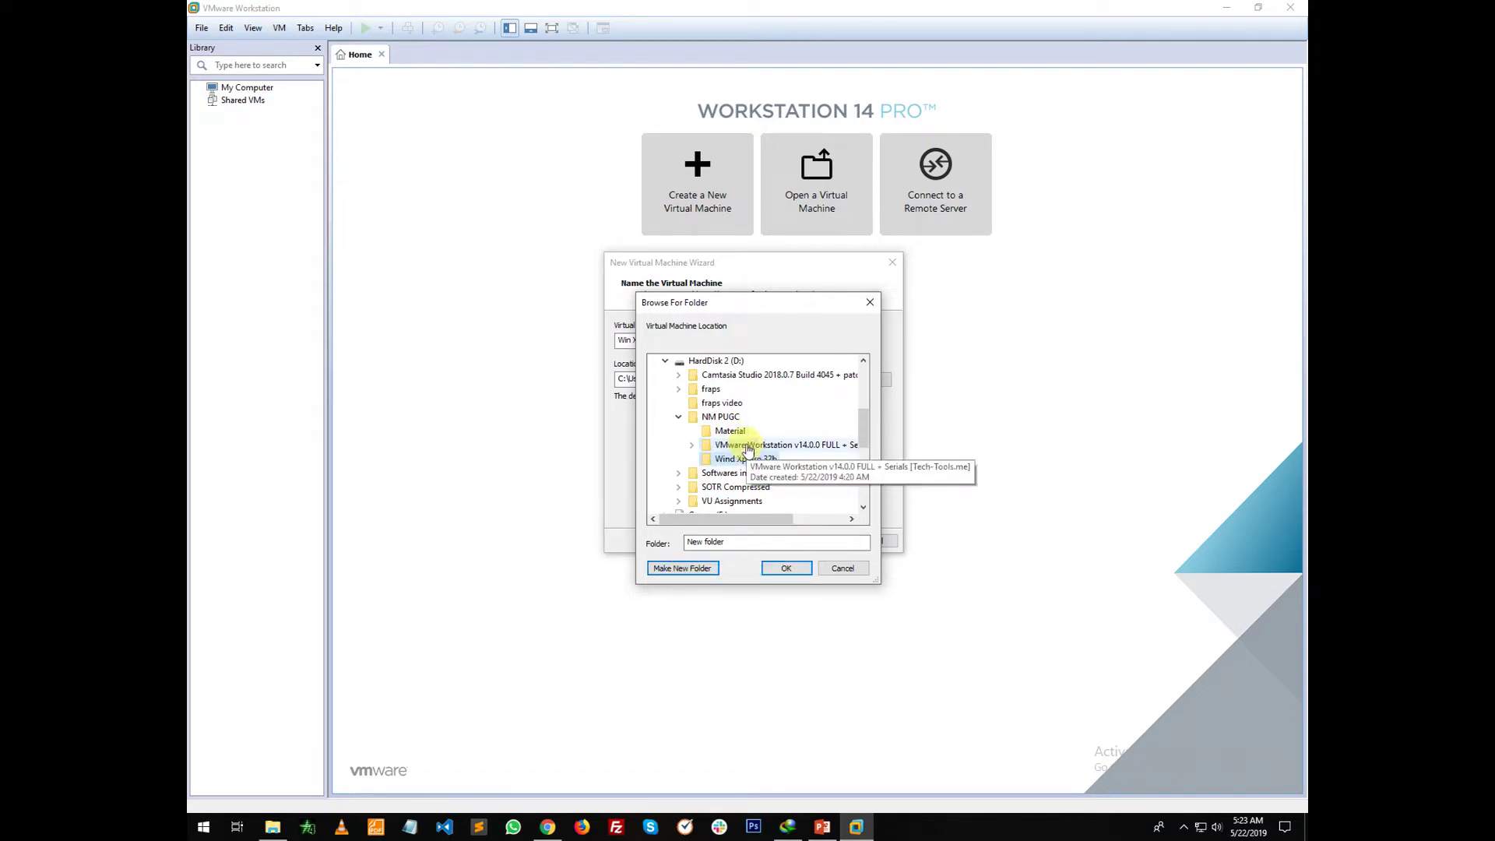
left_click(787, 567)
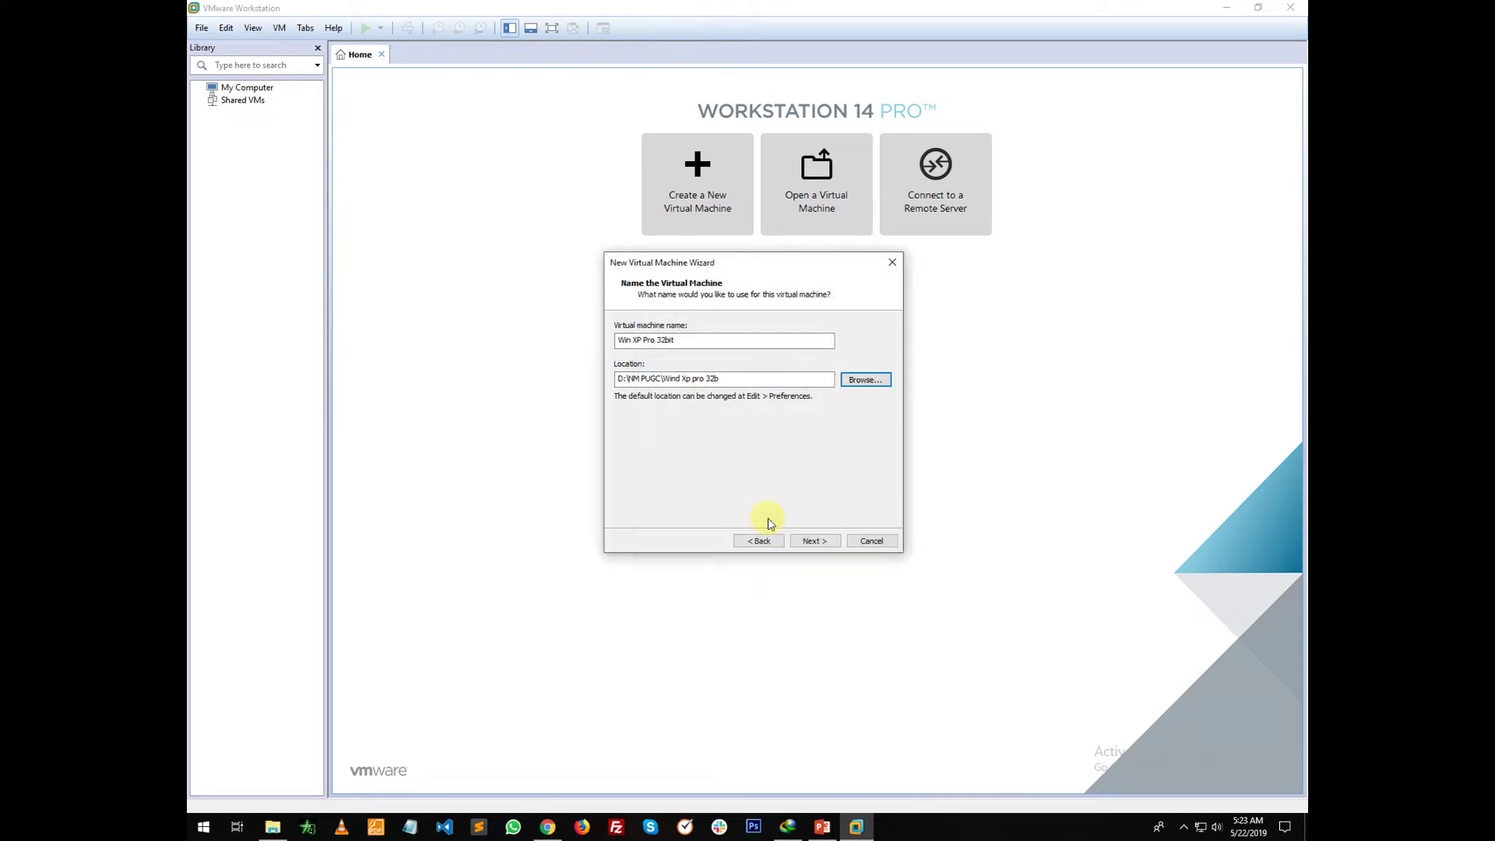
left_click(725, 382)
left_click(666, 380)
left_click(732, 379)
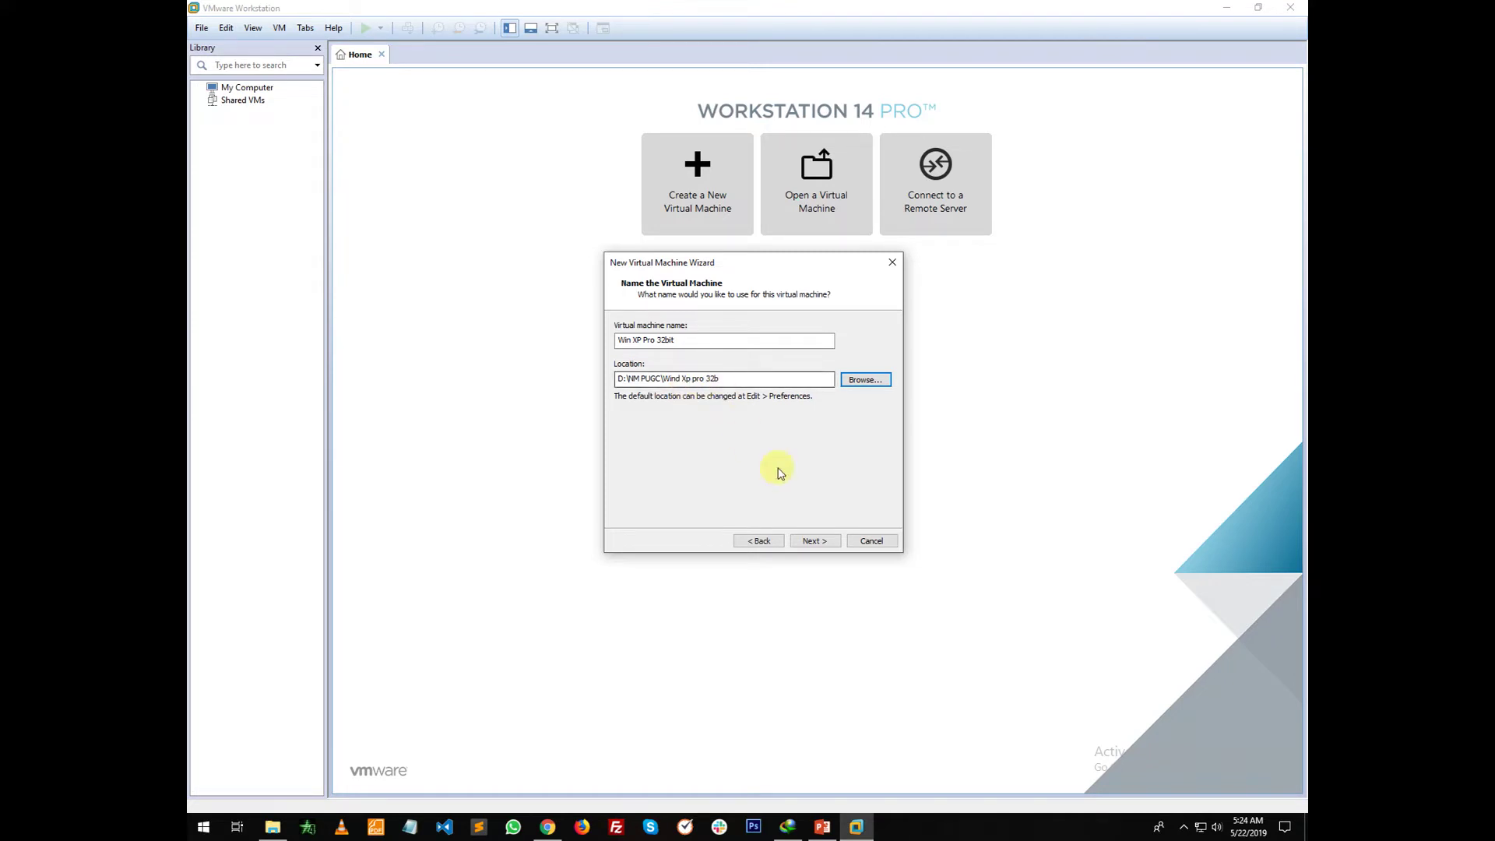
left_click(814, 540)
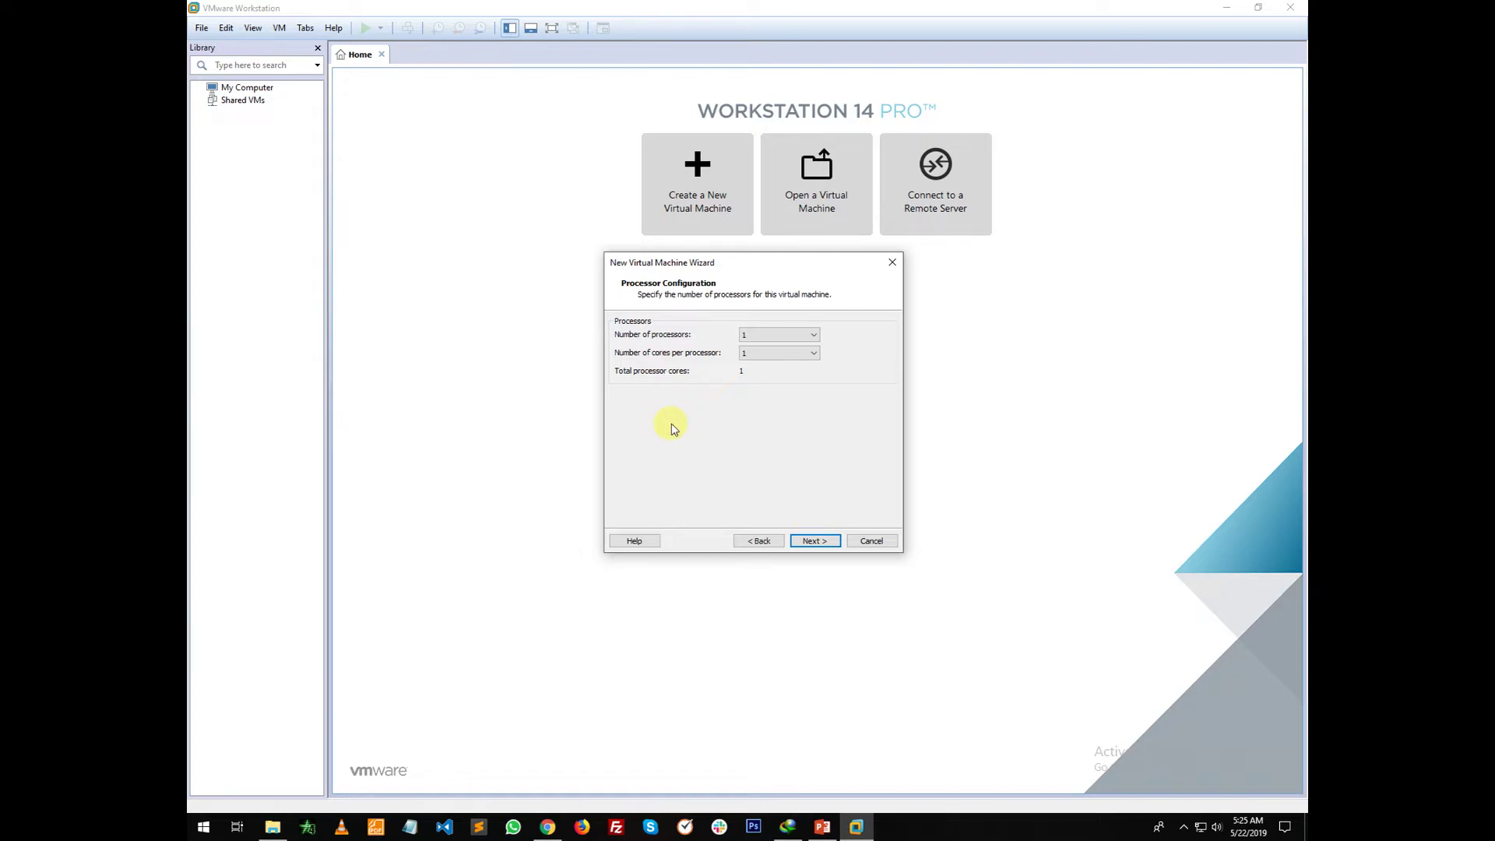
Step: Configure the virtual machine with 1 processor and 1 core per processor, and accept the processor configuration
left_click(799, 337)
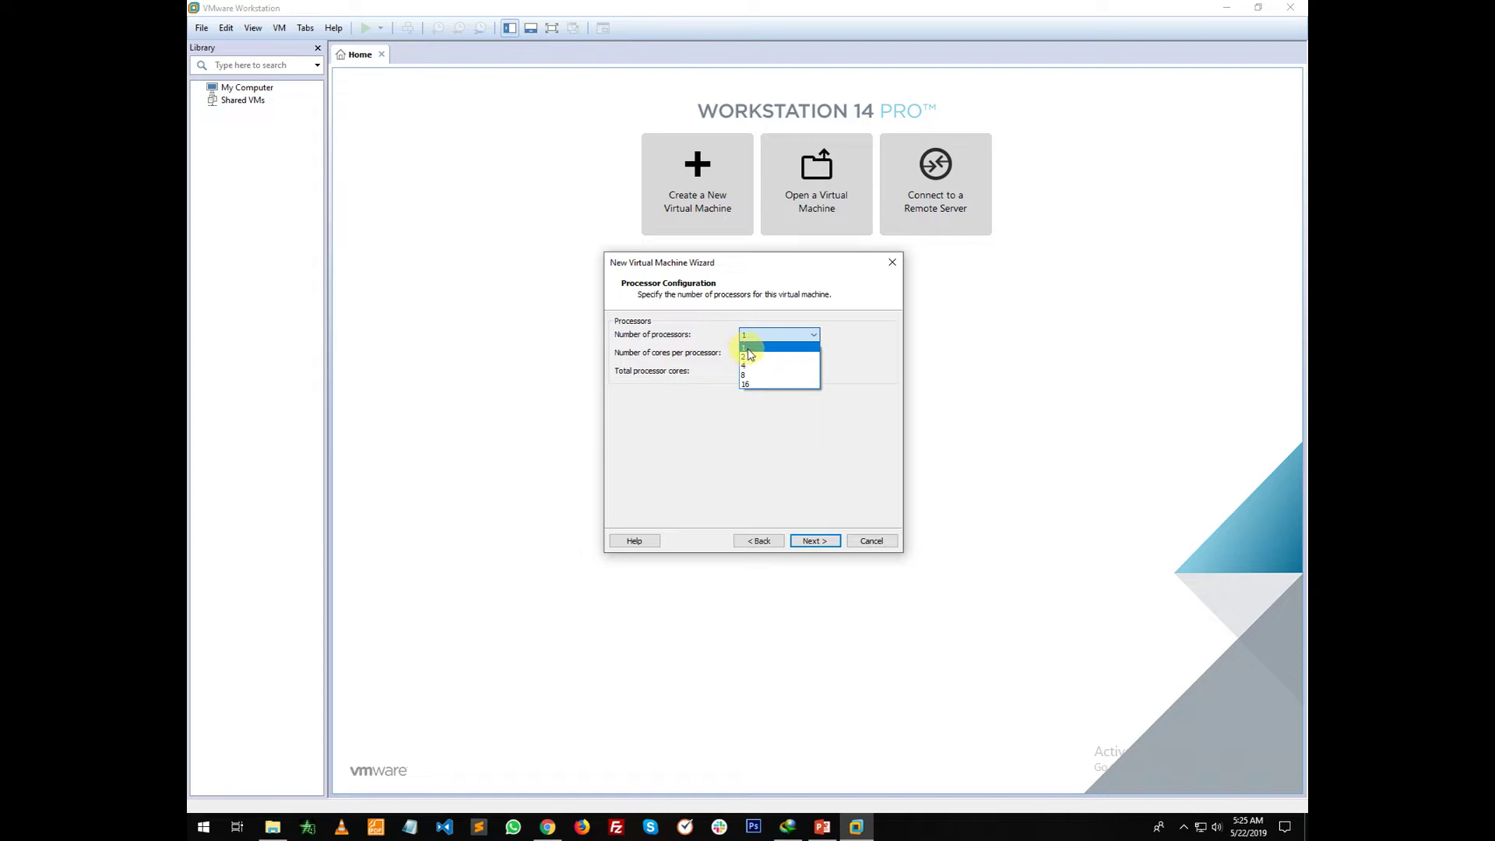
left_click(748, 349)
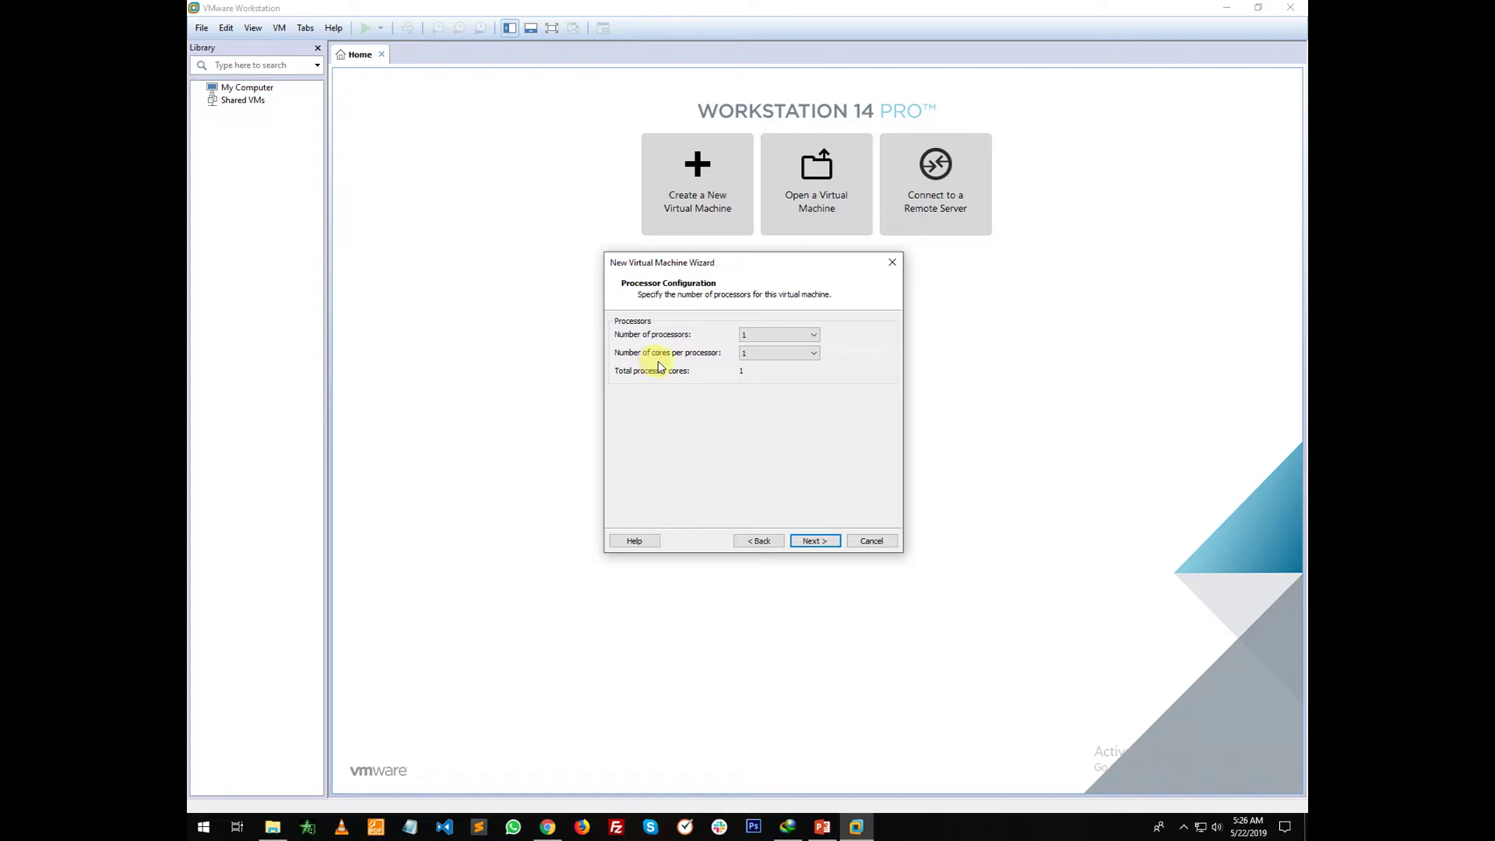
left_click(766, 360)
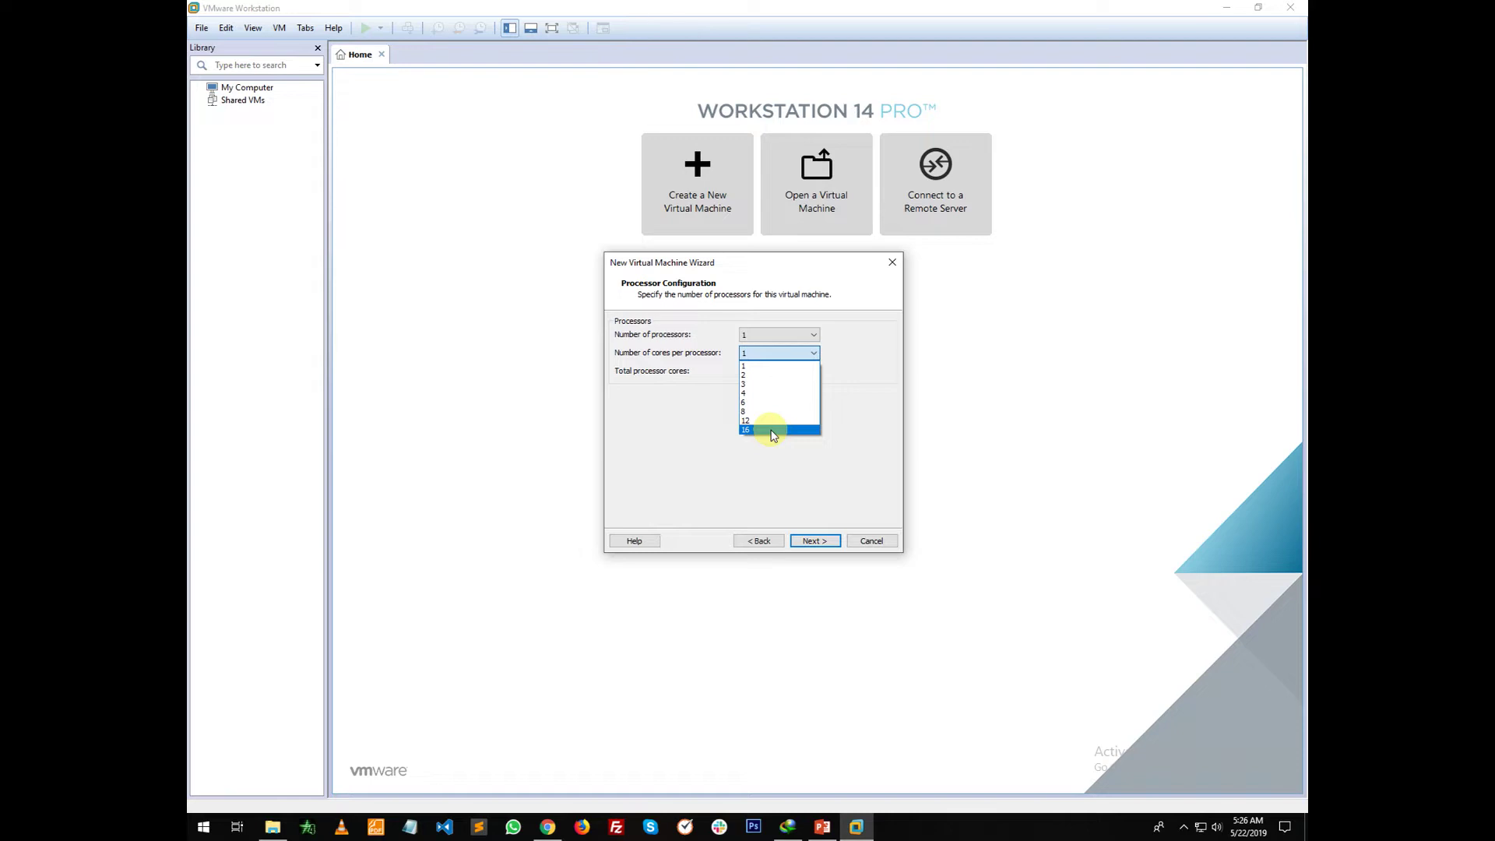
left_click(760, 354)
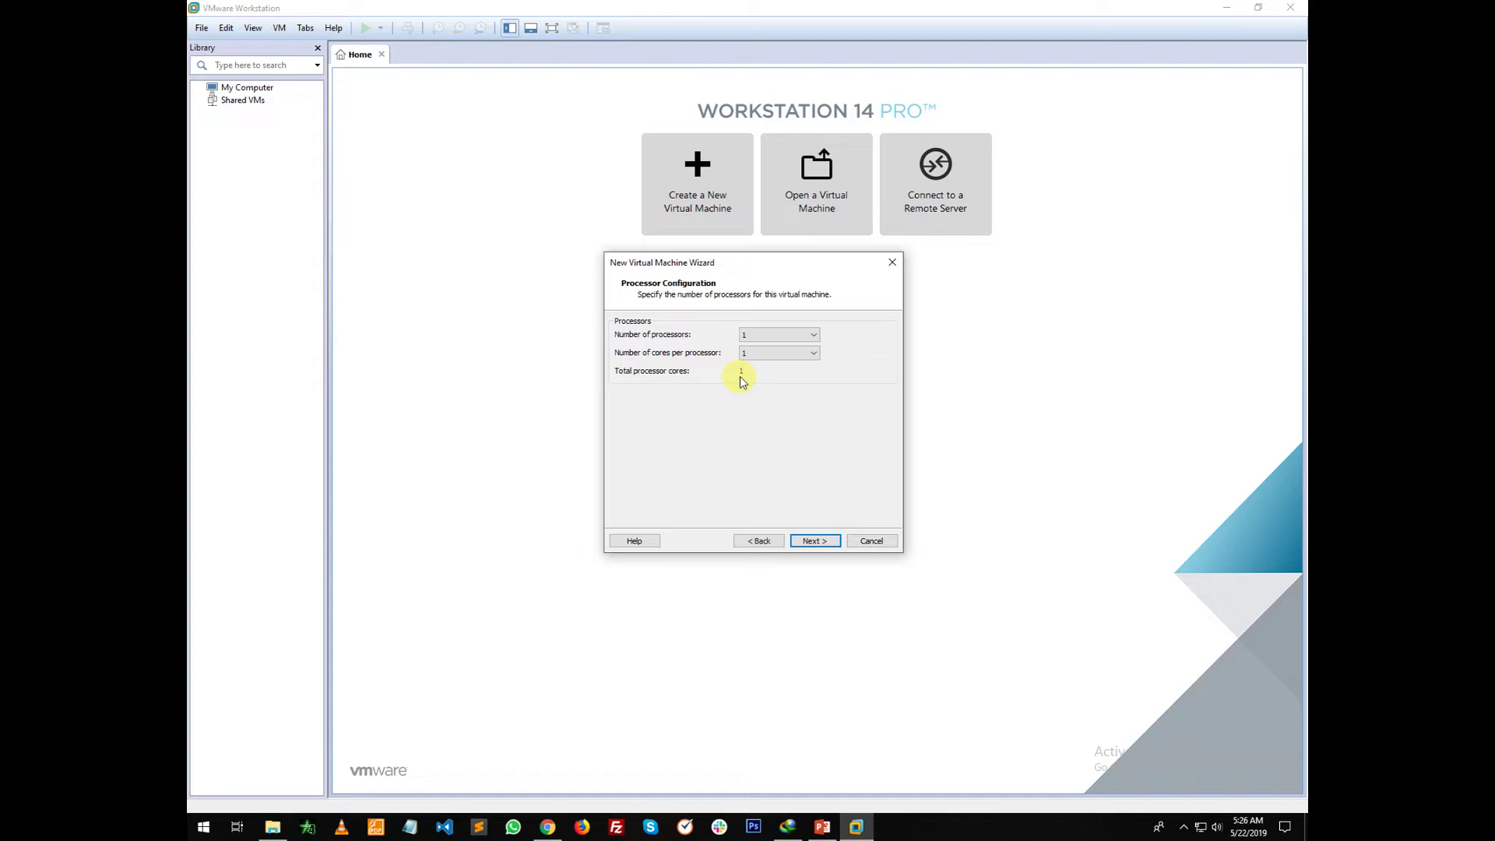
left_click(761, 353)
left_click(761, 380)
left_click(764, 354)
left_click(767, 366)
left_click(814, 541)
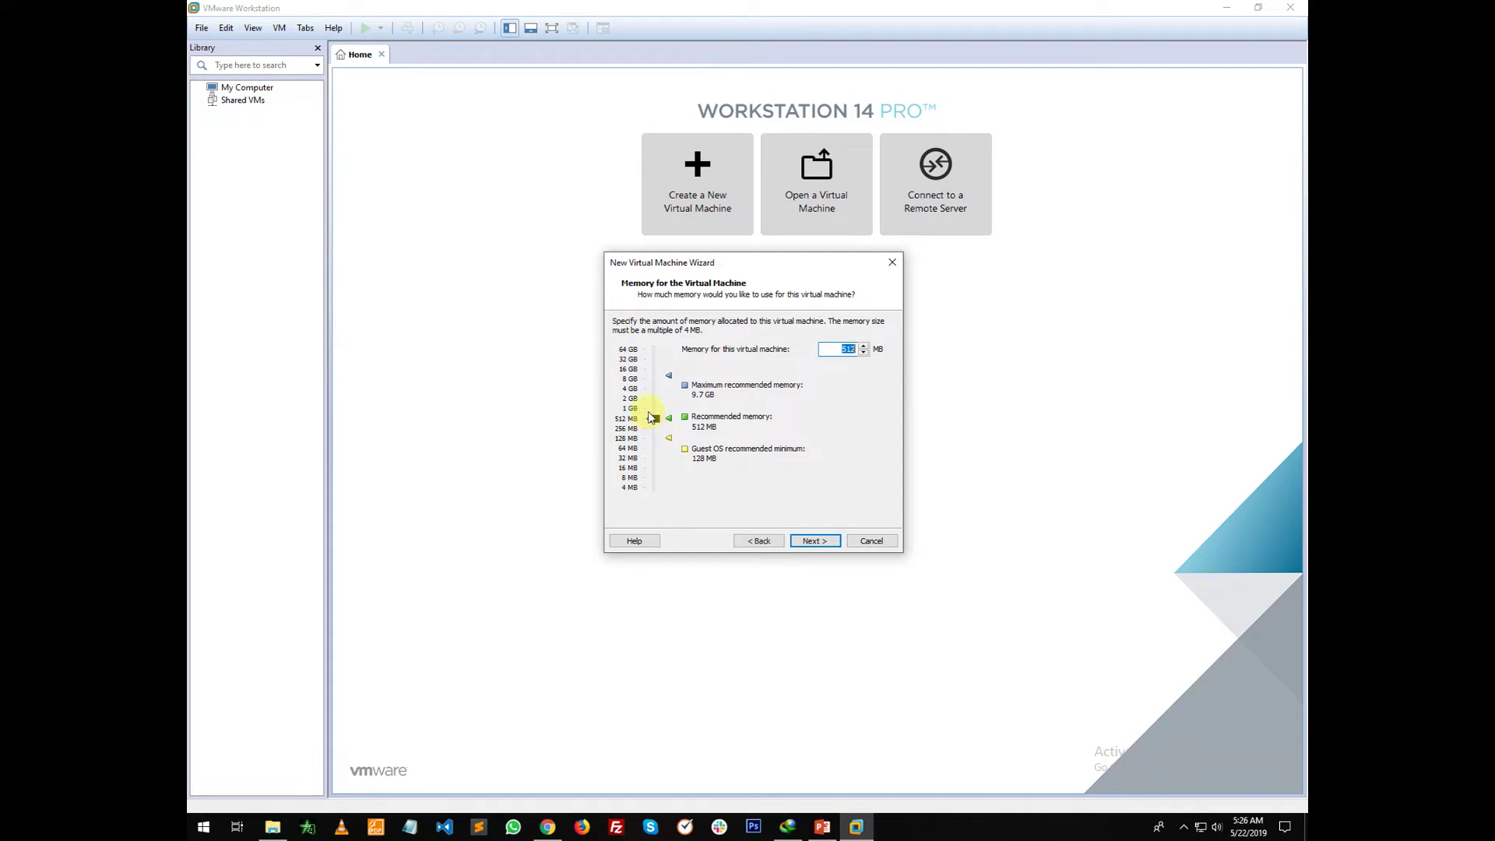
Step: Set the virtual machine's memory to 1 GB and proceed to the network type choice
left_click_drag(649, 413, 651, 408)
left_click(629, 411)
left_click(814, 541)
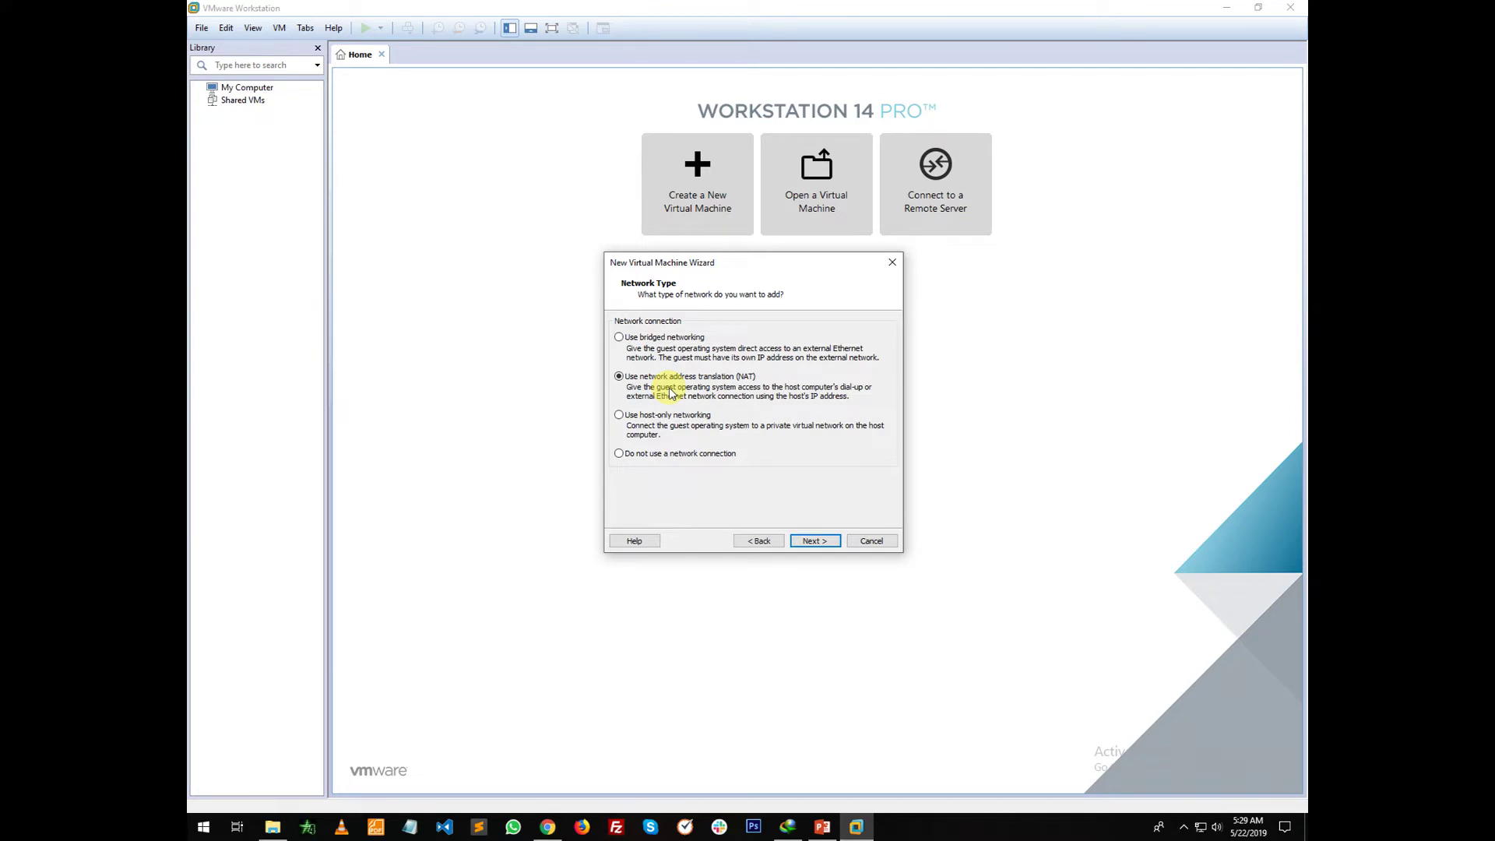
Step: Keep network address translation (NAT) as the network type and choose BusLogic as the SCSI controller
left_click(826, 543)
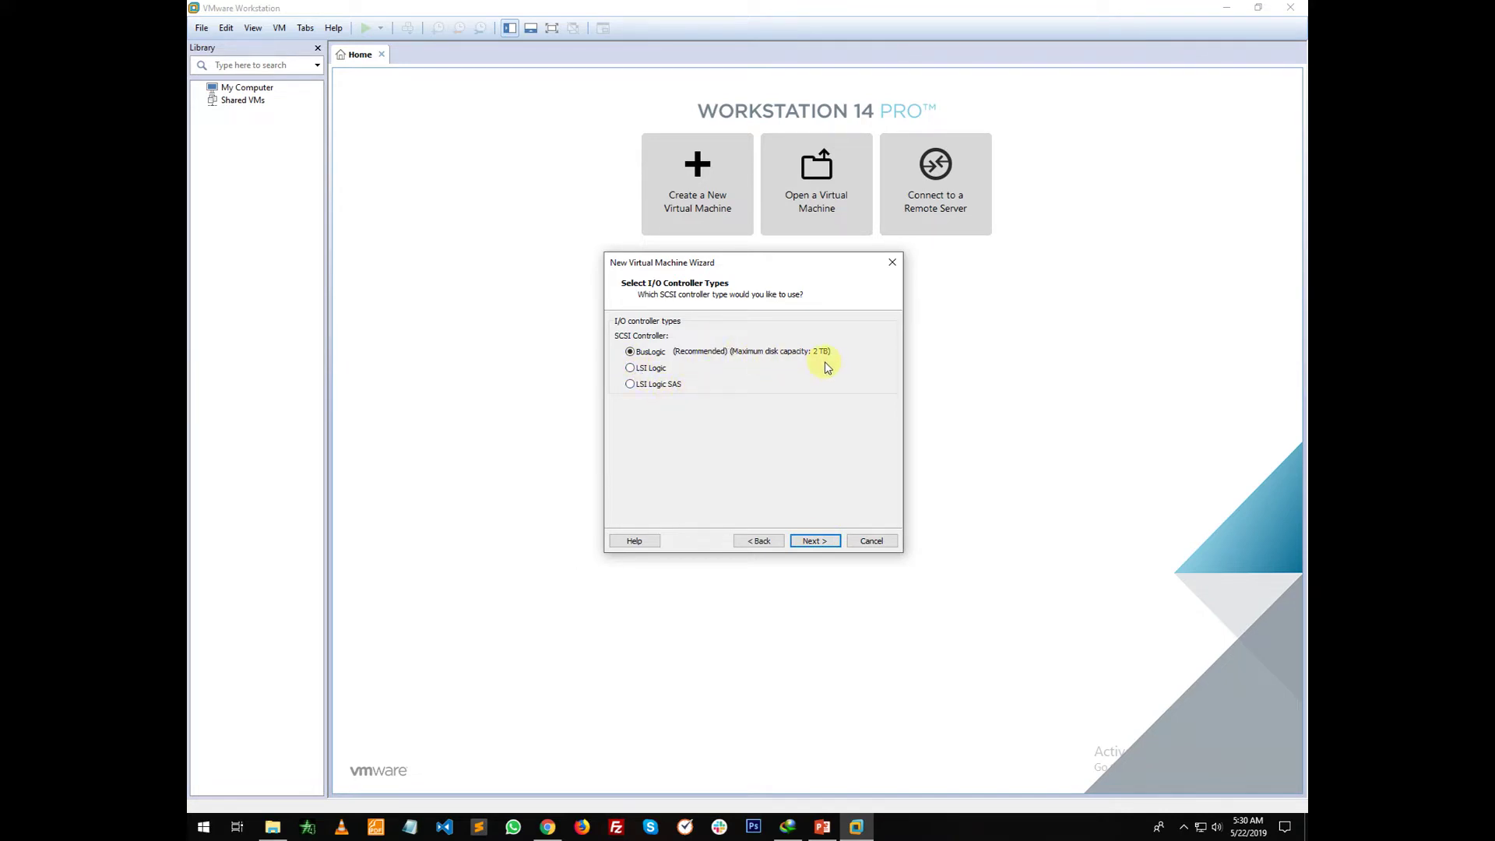
left_click(631, 369)
left_click(634, 389)
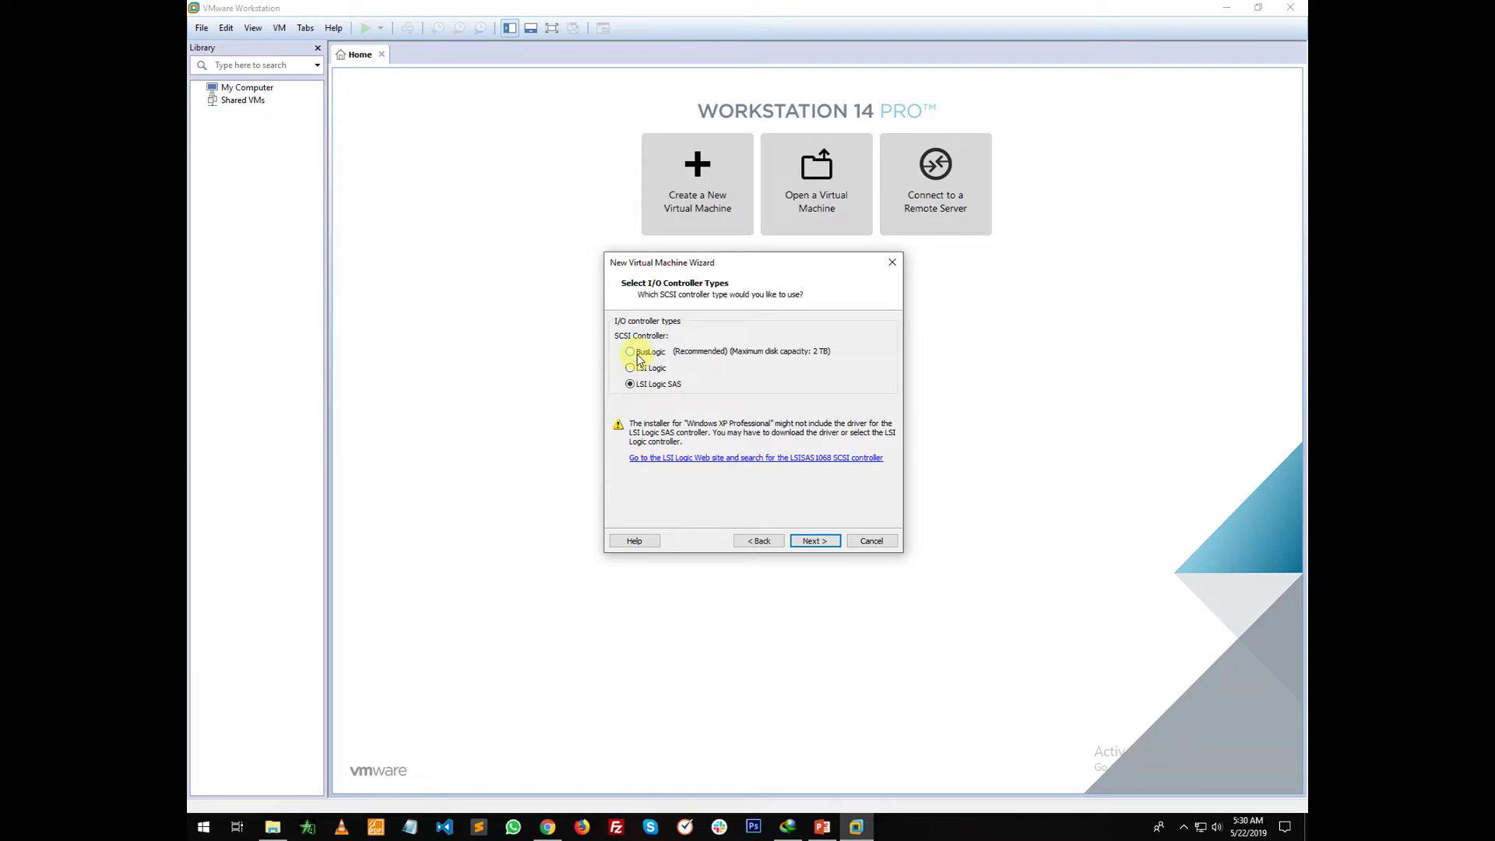
left_click(637, 354)
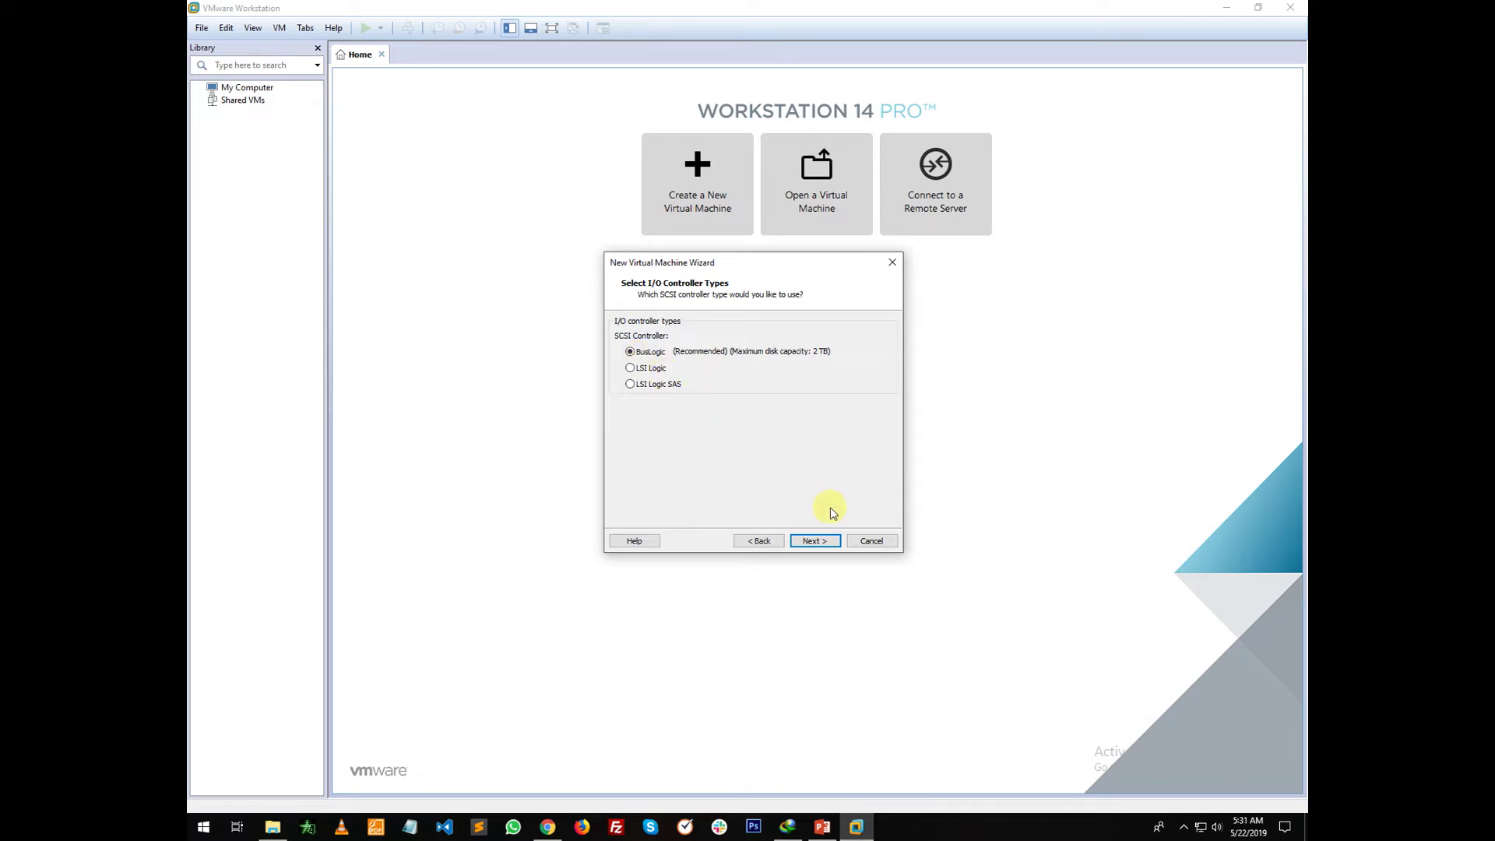
left_click(828, 543)
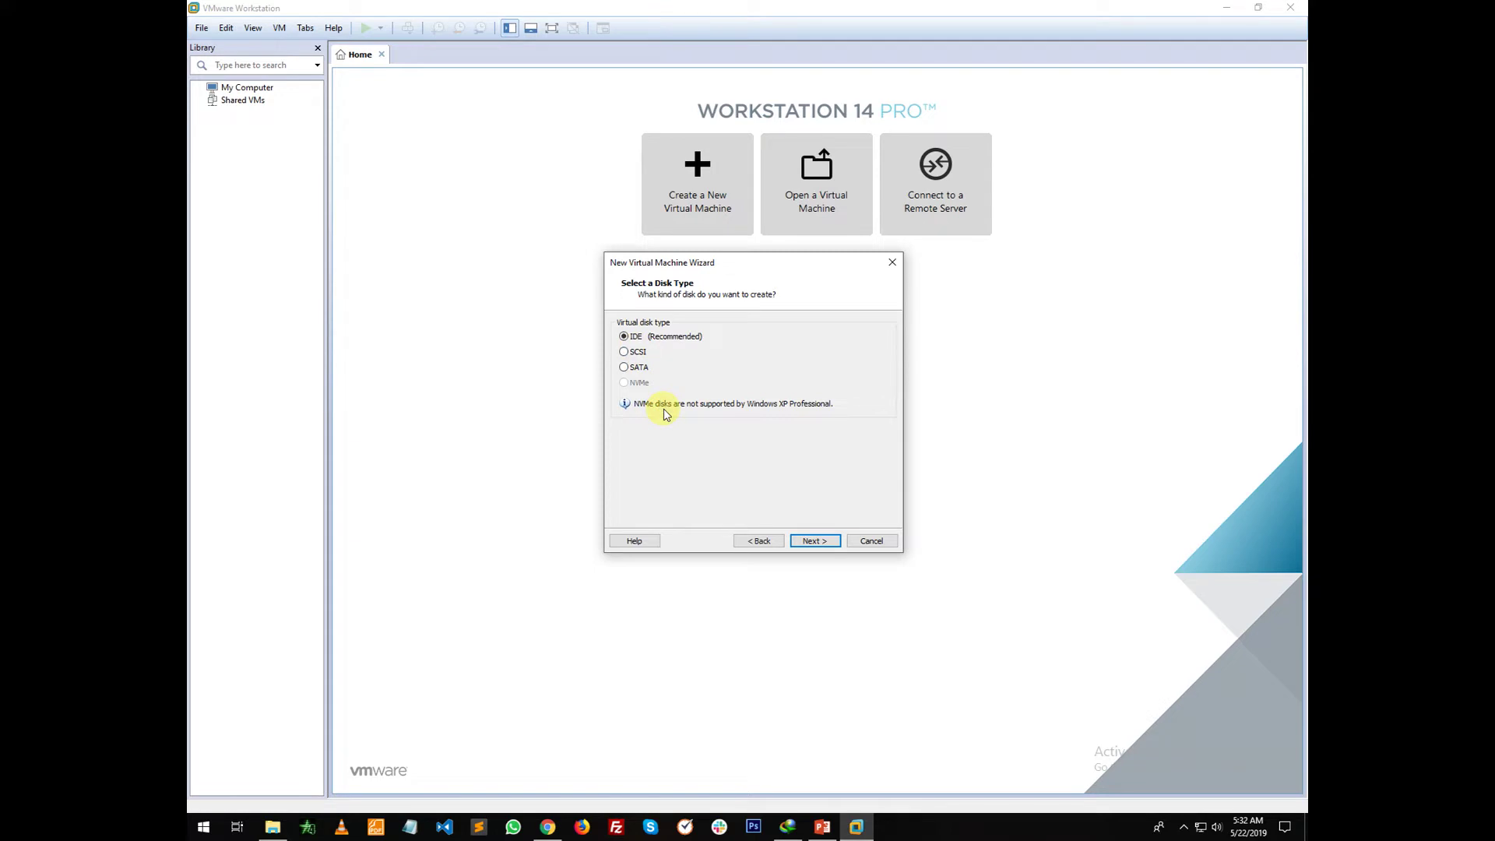
Step: Accept the recommended IDE disk type and choose to create a new virtual disk
left_click(623, 352)
left_click(814, 540)
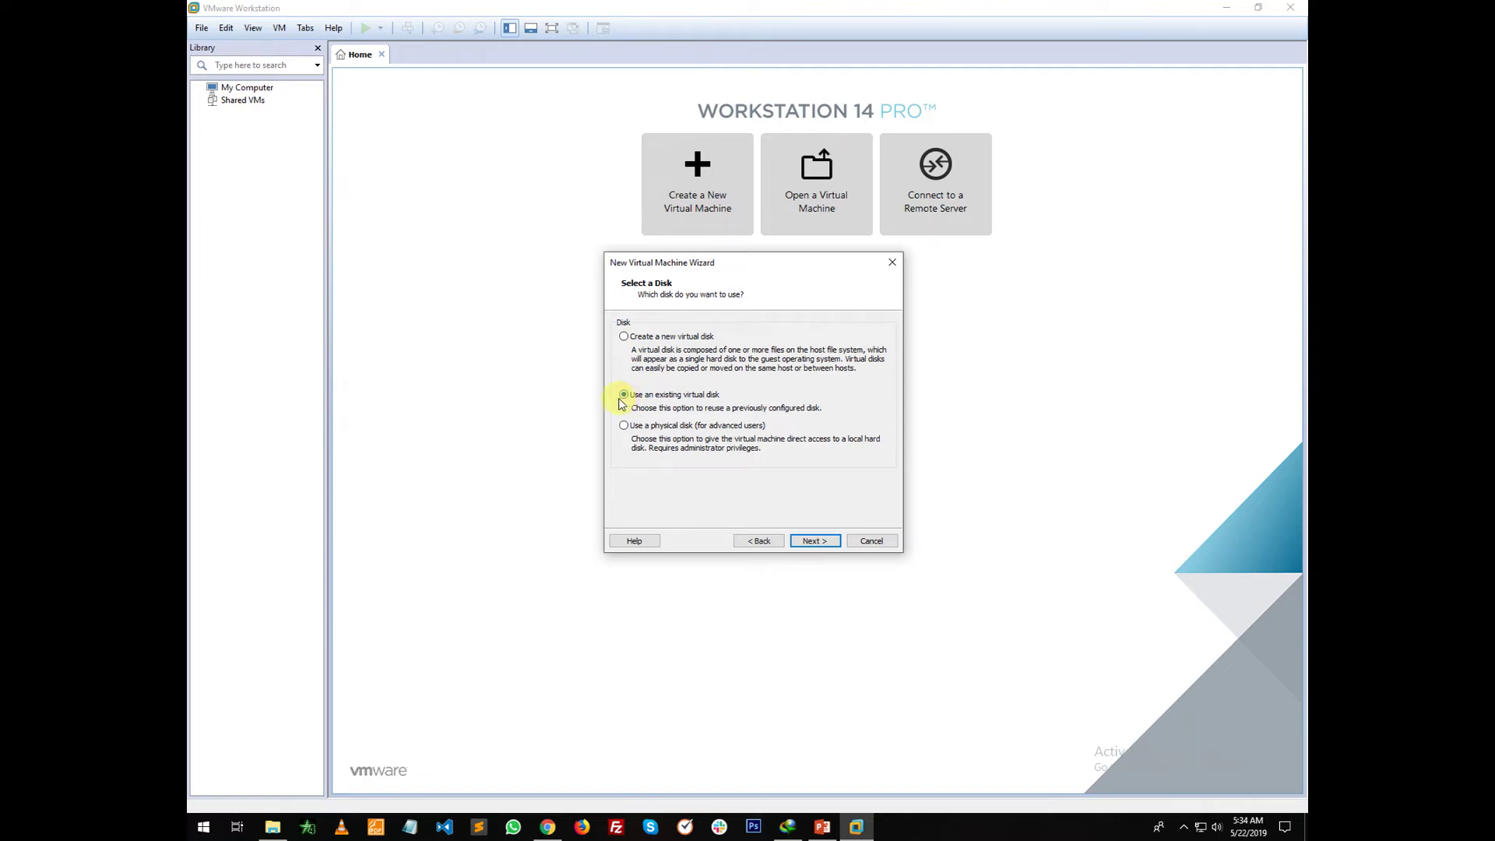
left_click(624, 336)
left_click(818, 539)
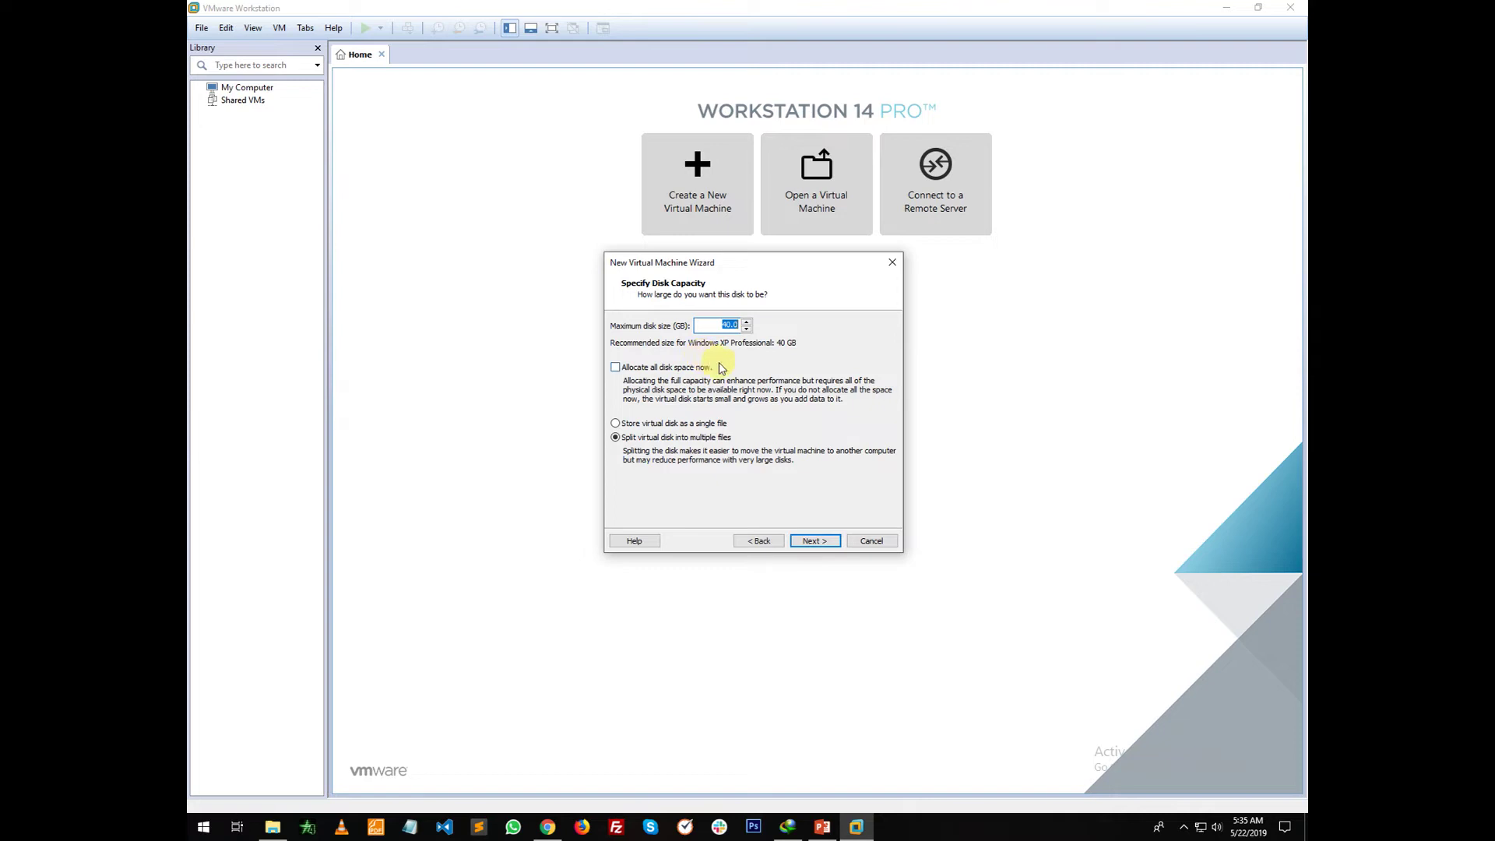
Step: Set the maximum disk size to 10 GB and store the virtual disk as a single file
type("10")
left_click(547, 828)
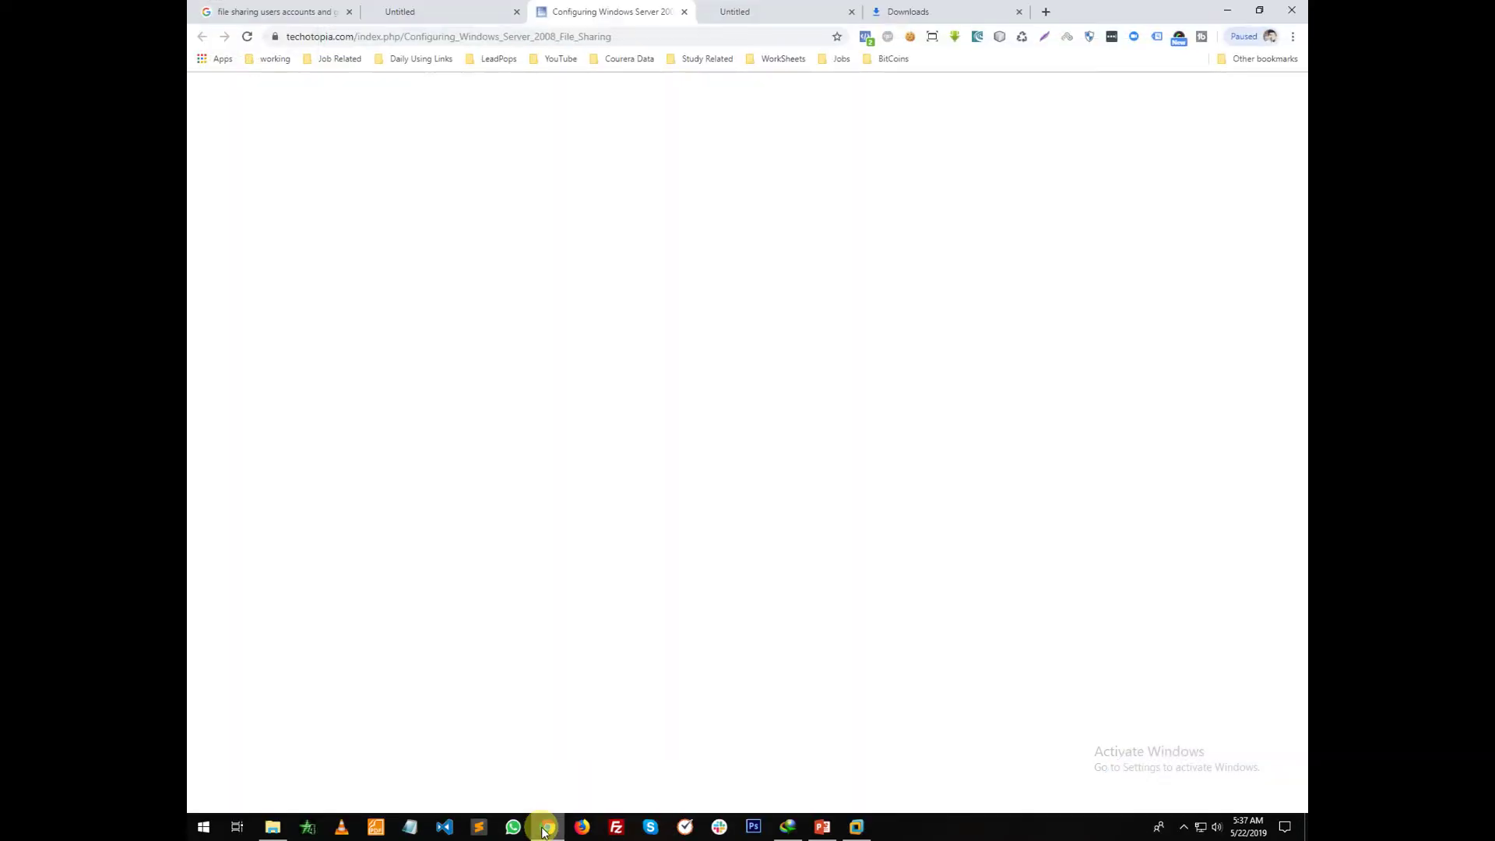
left_click(1296, 9)
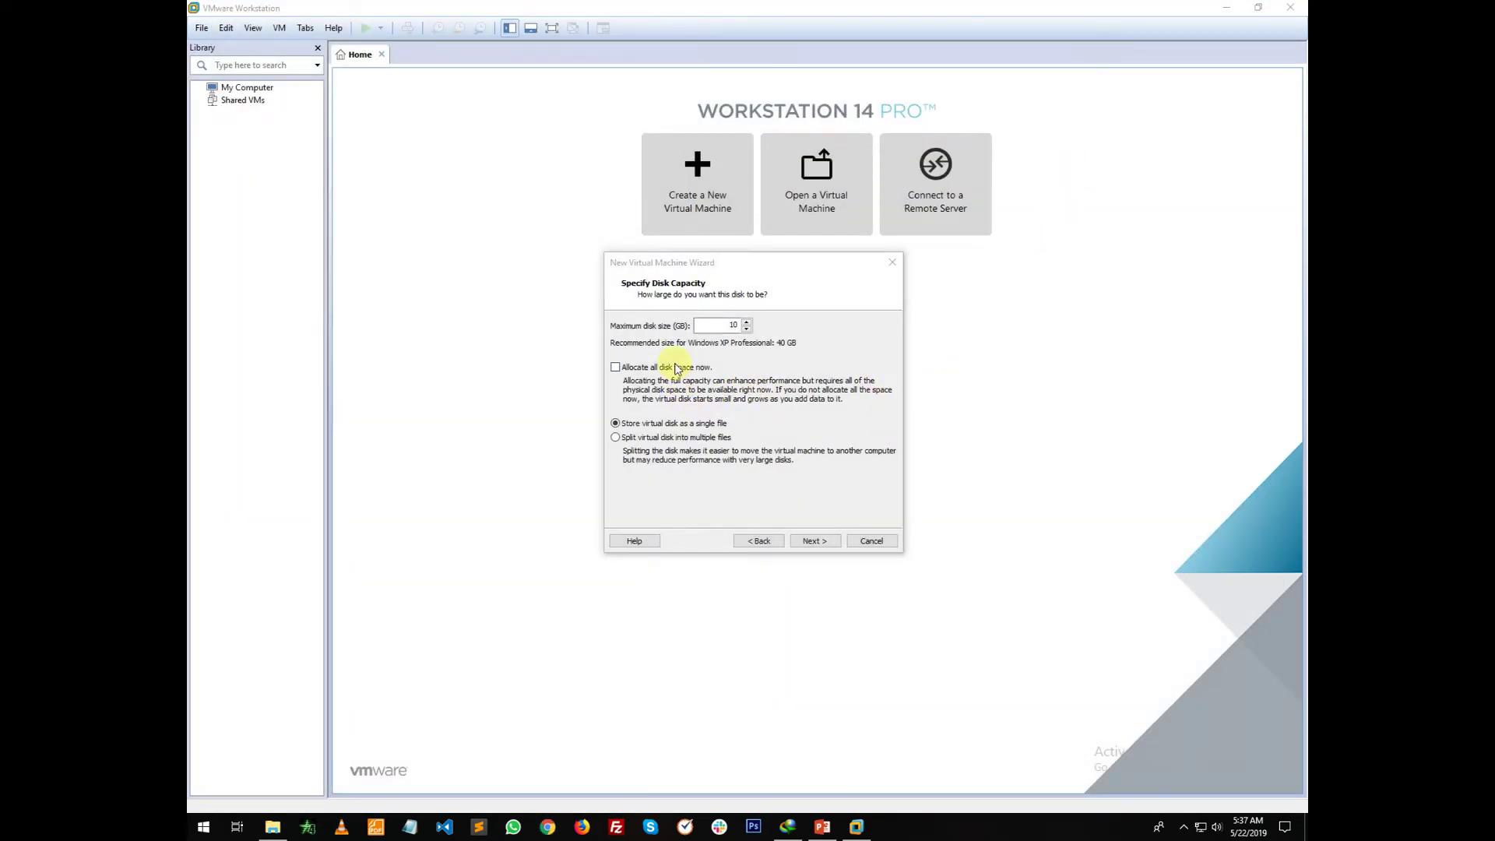
left_click(825, 539)
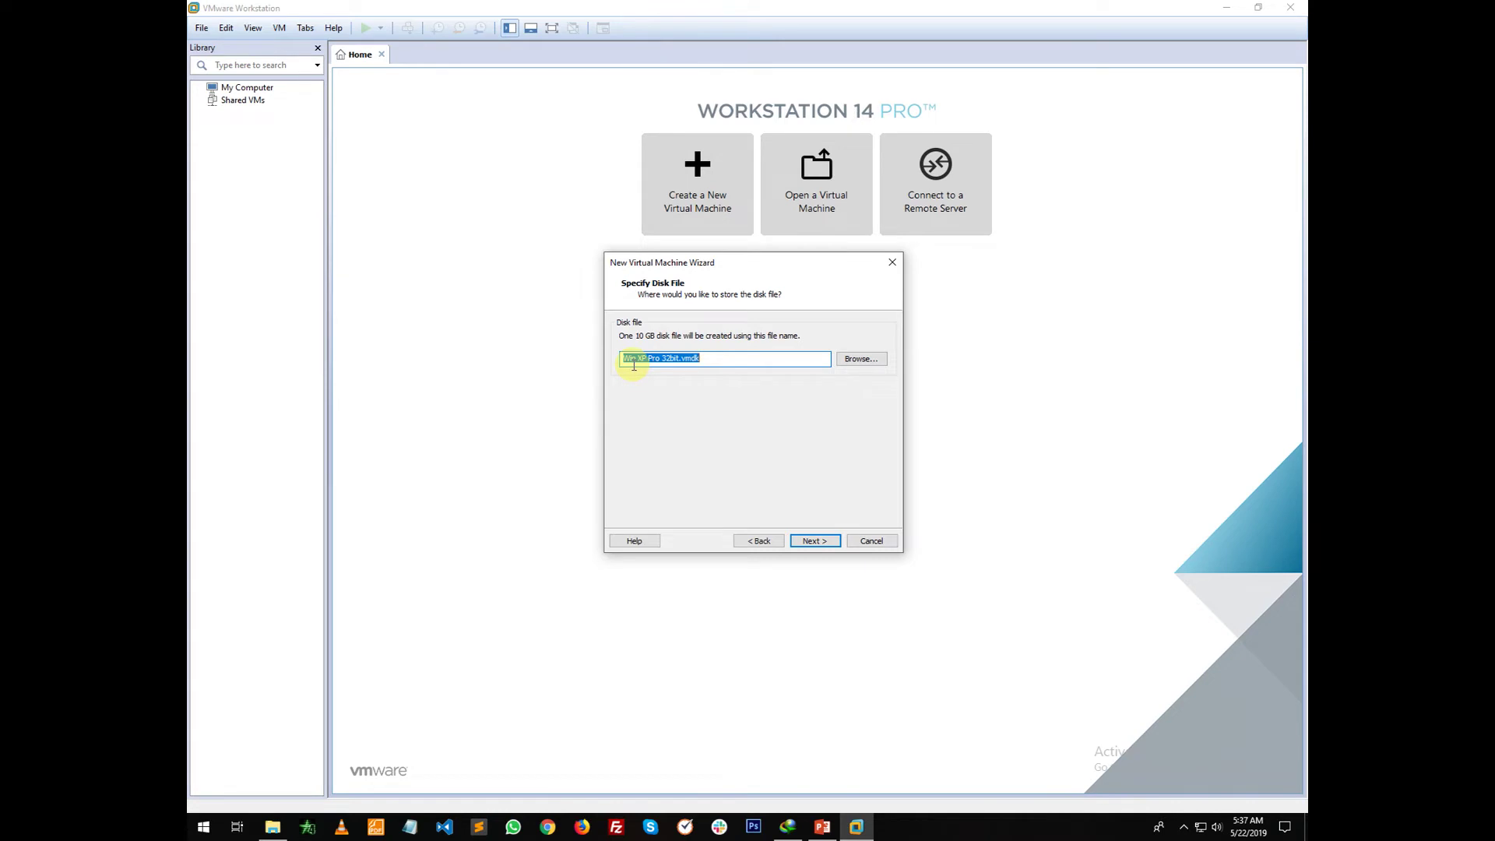
Step: Accept "Win XP Pro 32bit.vmdk" as the disk file name and proceed to the settings summary
left_click(723, 358)
left_click(659, 359)
left_click(814, 540)
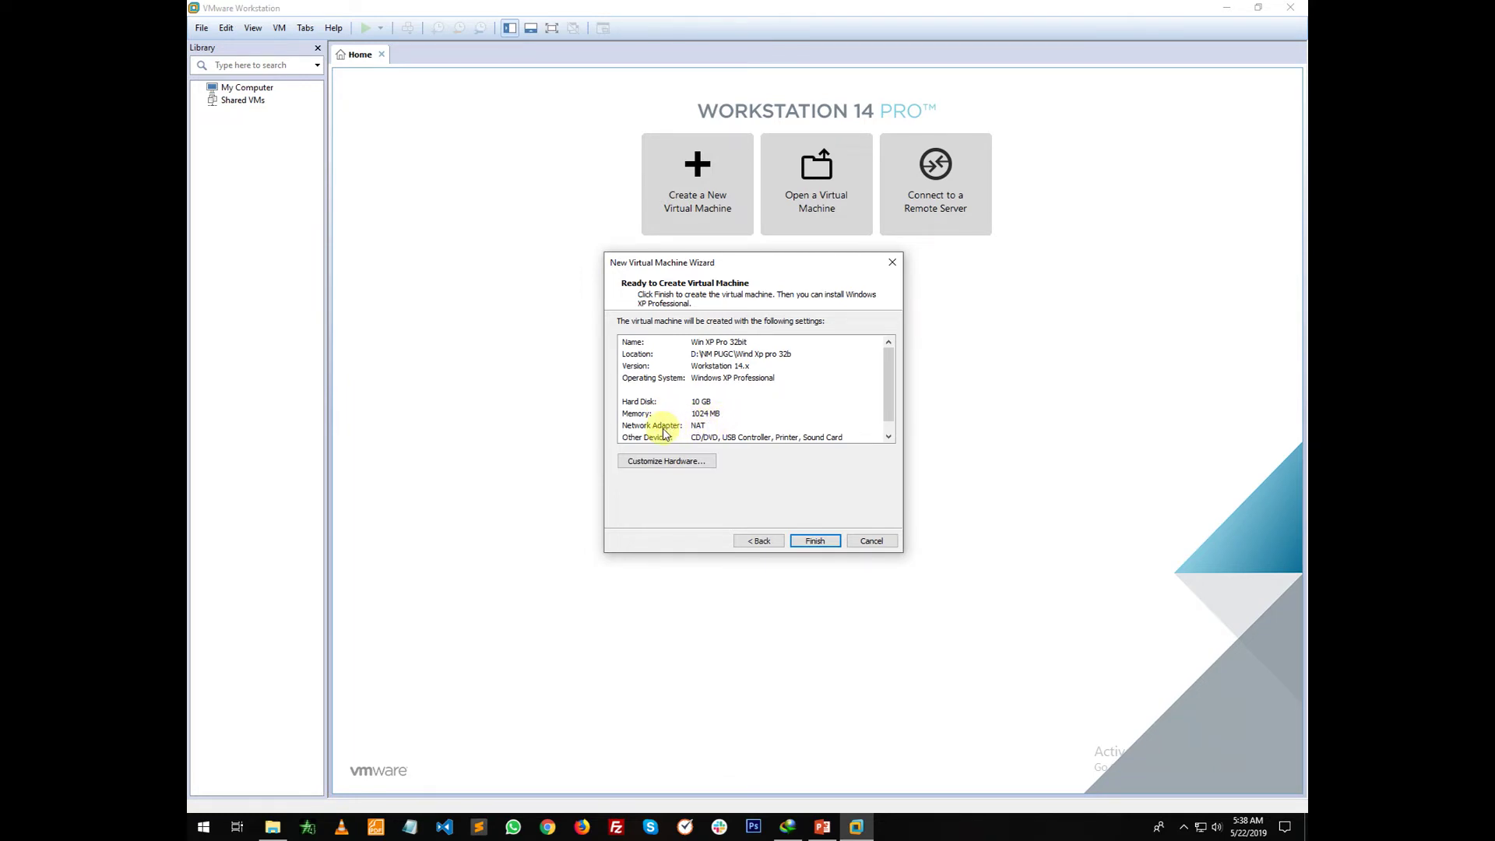
Step: Review the virtual machine's settings summary and hardware devices, and finish creating the machine
scroll(665, 433, "down", 1)
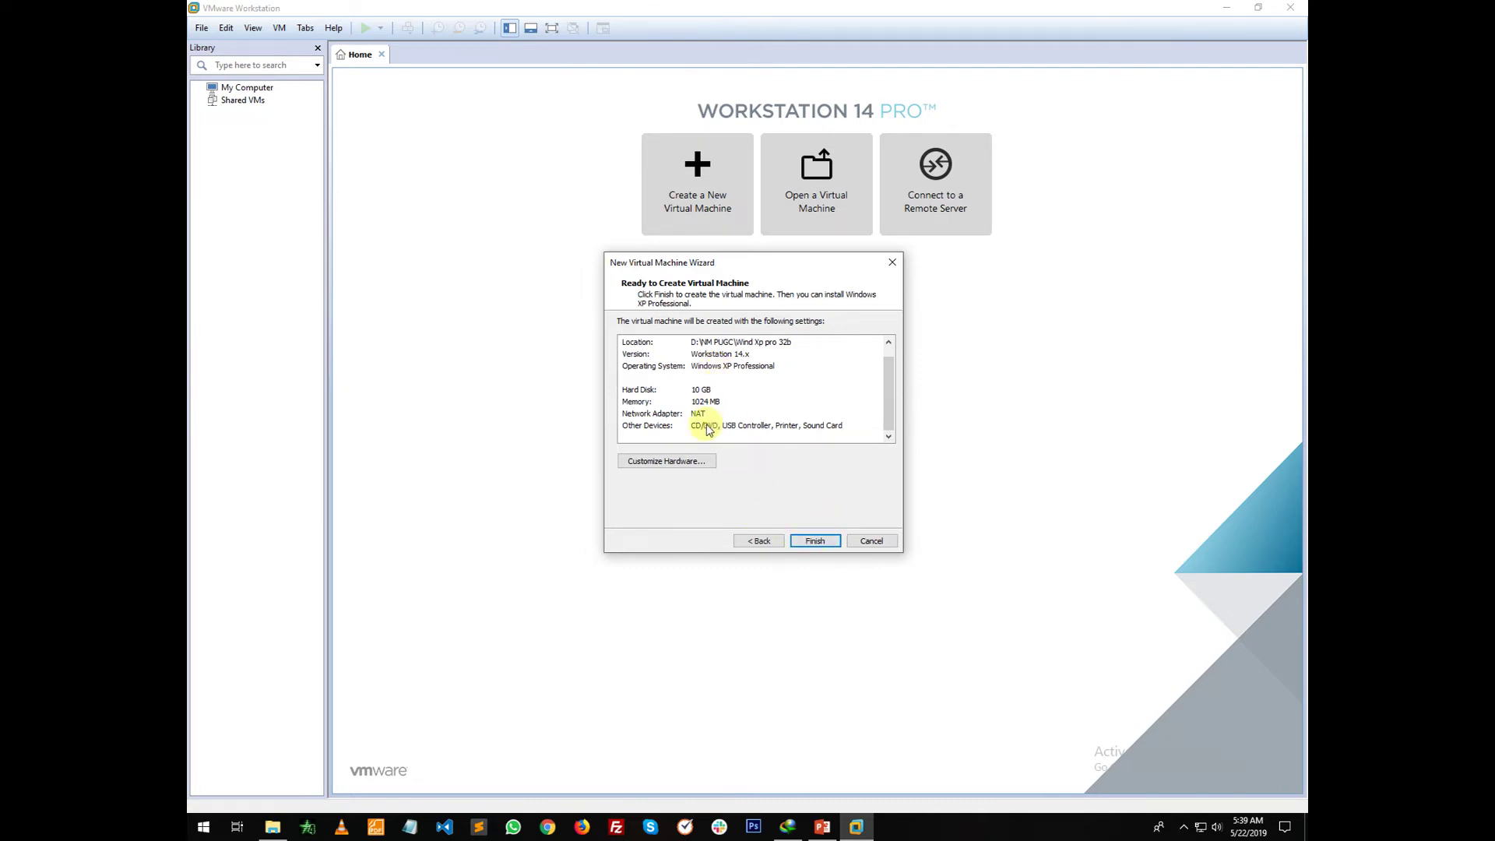
left_click(680, 463)
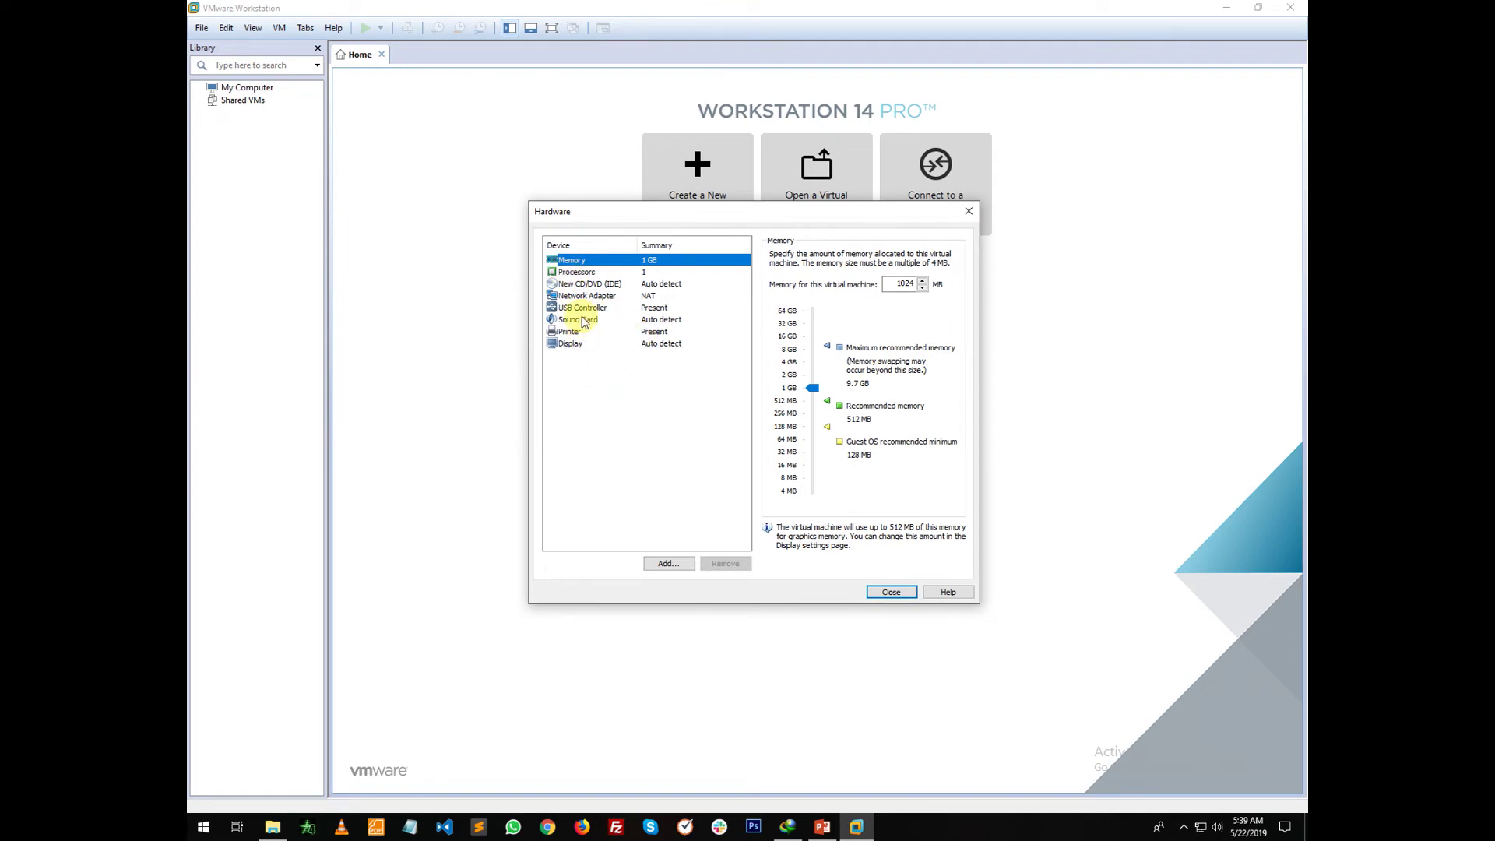
left_click(892, 592)
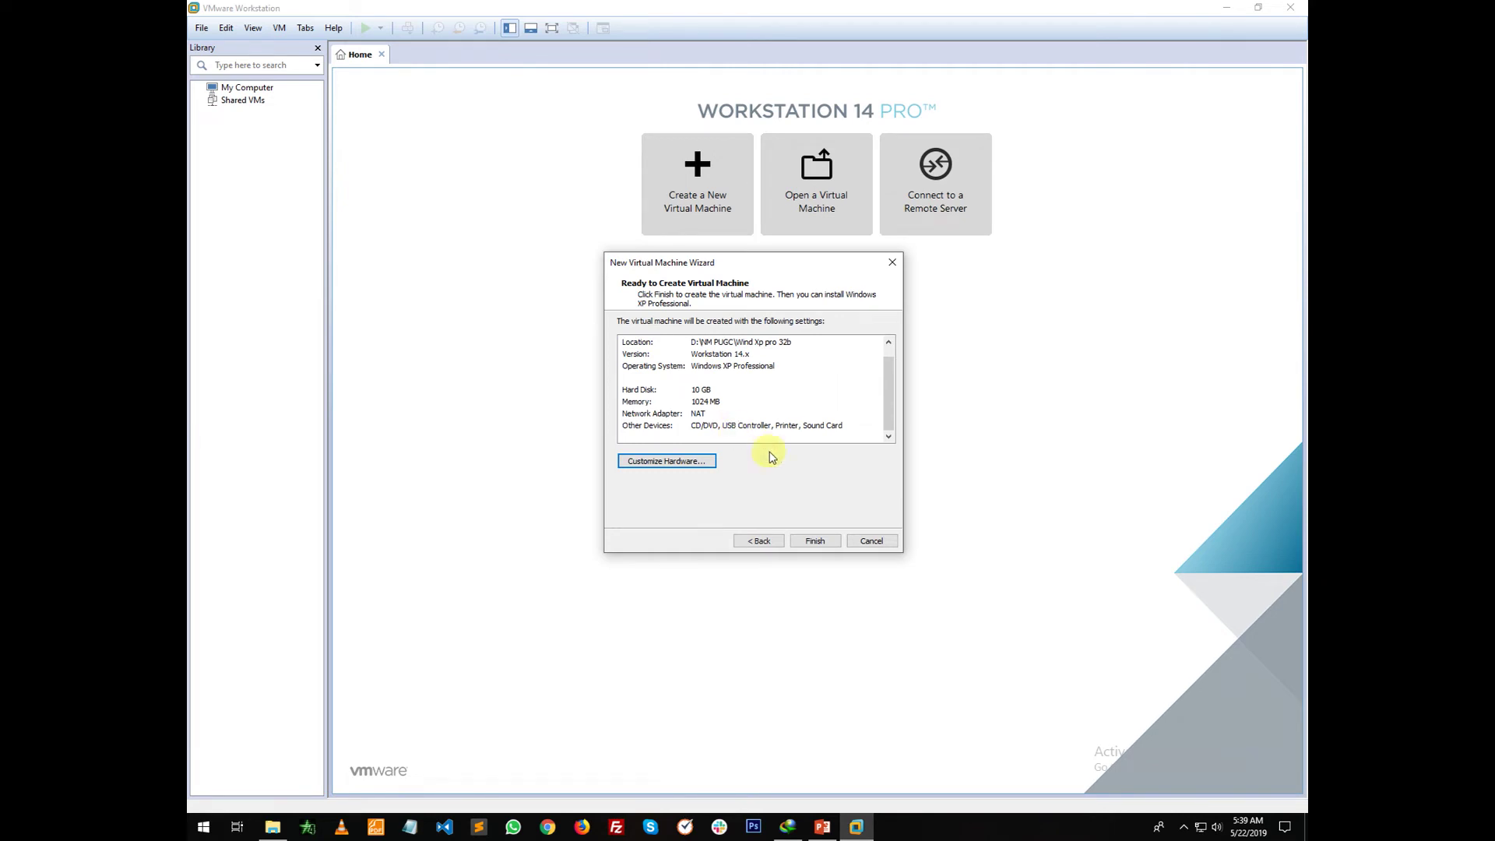
left_click(812, 542)
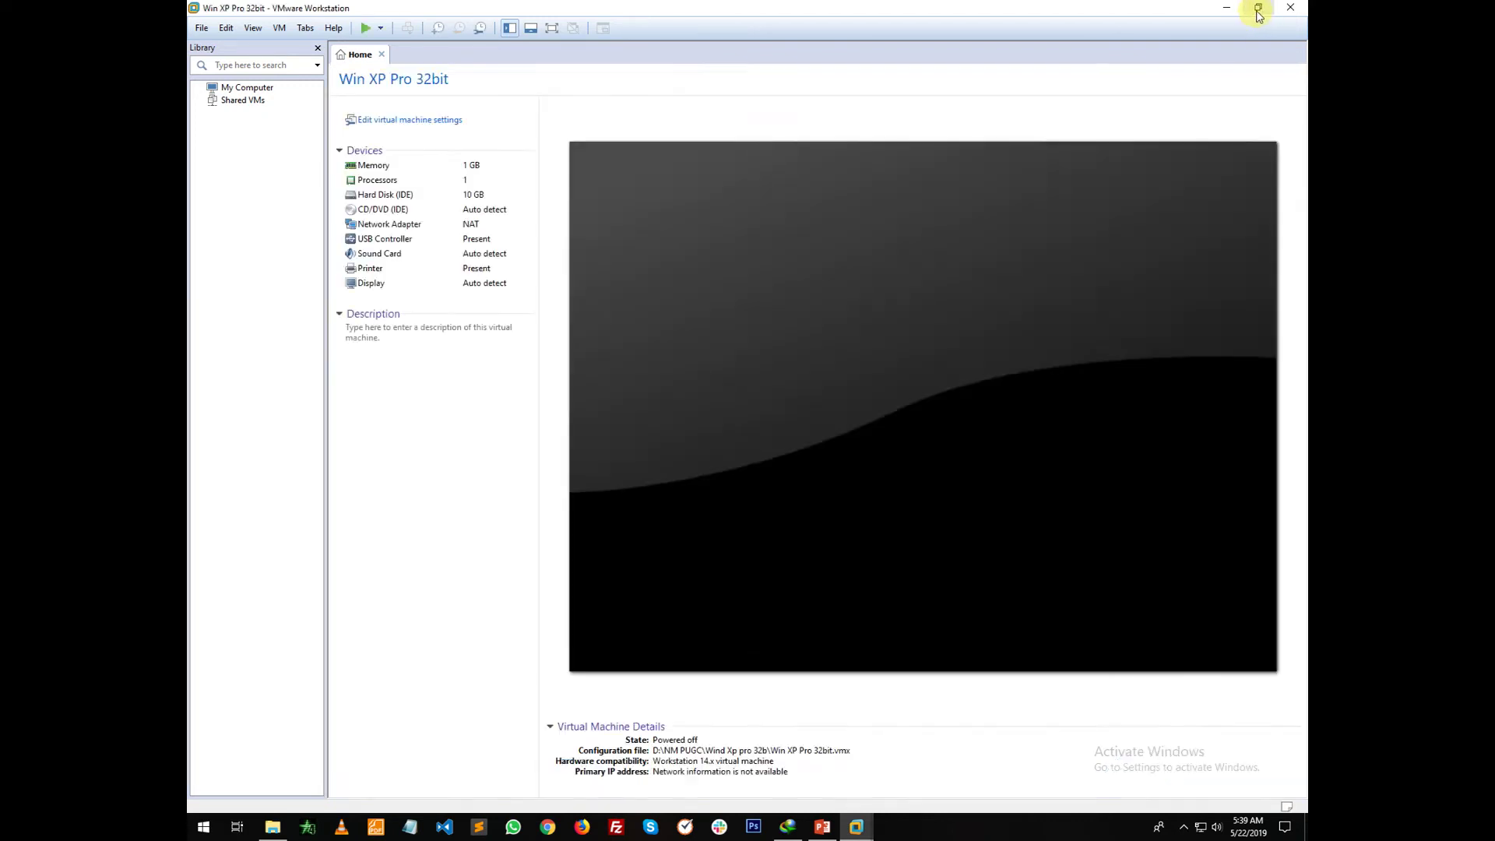
Step: Restore the maximized VMware Workstation window to a smaller size, reposition it on the desktop and select Win XP Pro 32bit in the library
left_click(1260, 10)
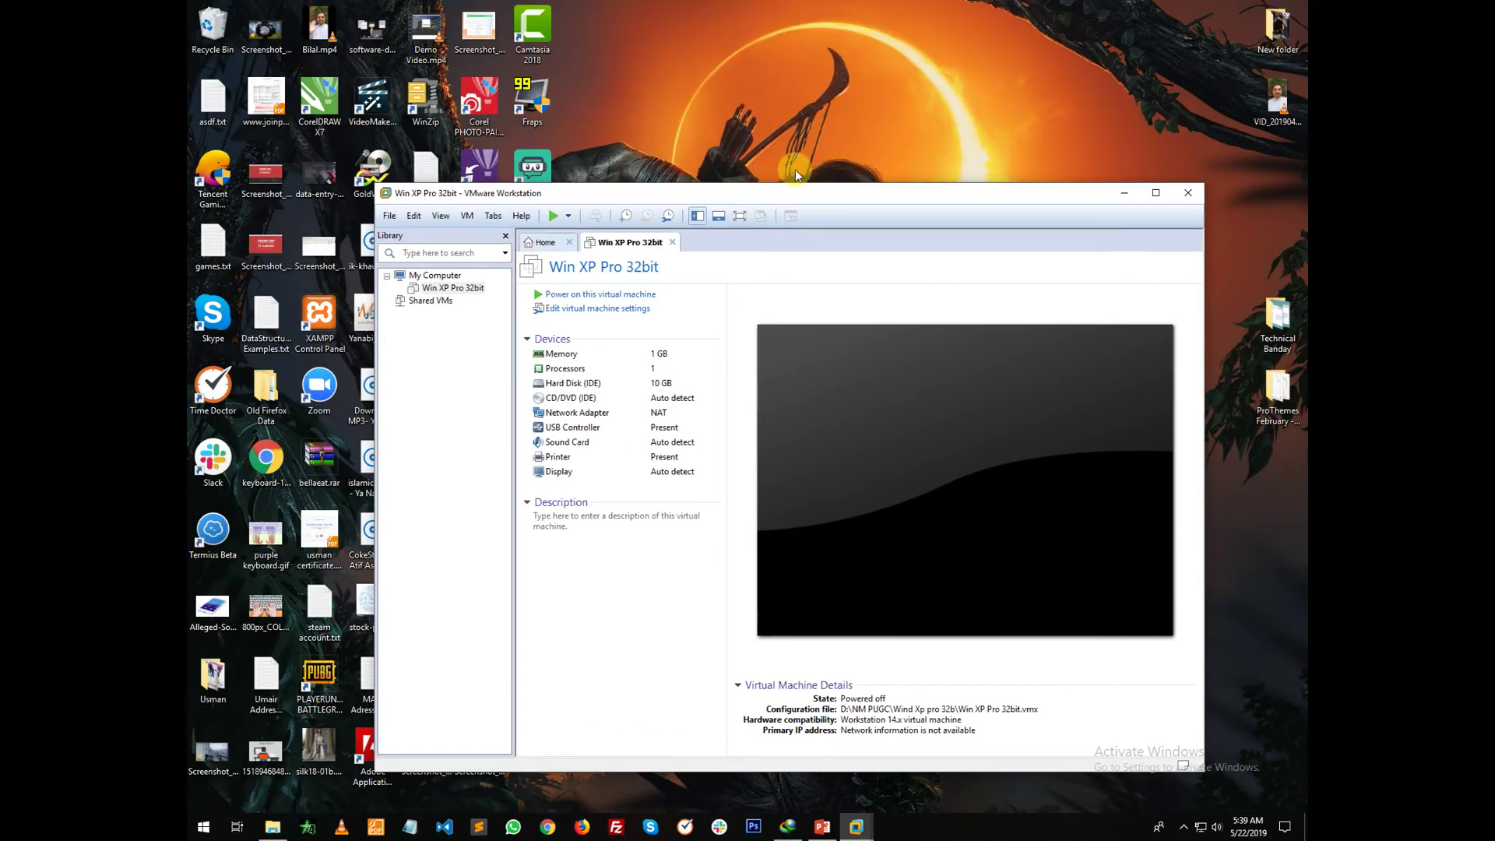
left_click_drag(775, 194, 921, 210)
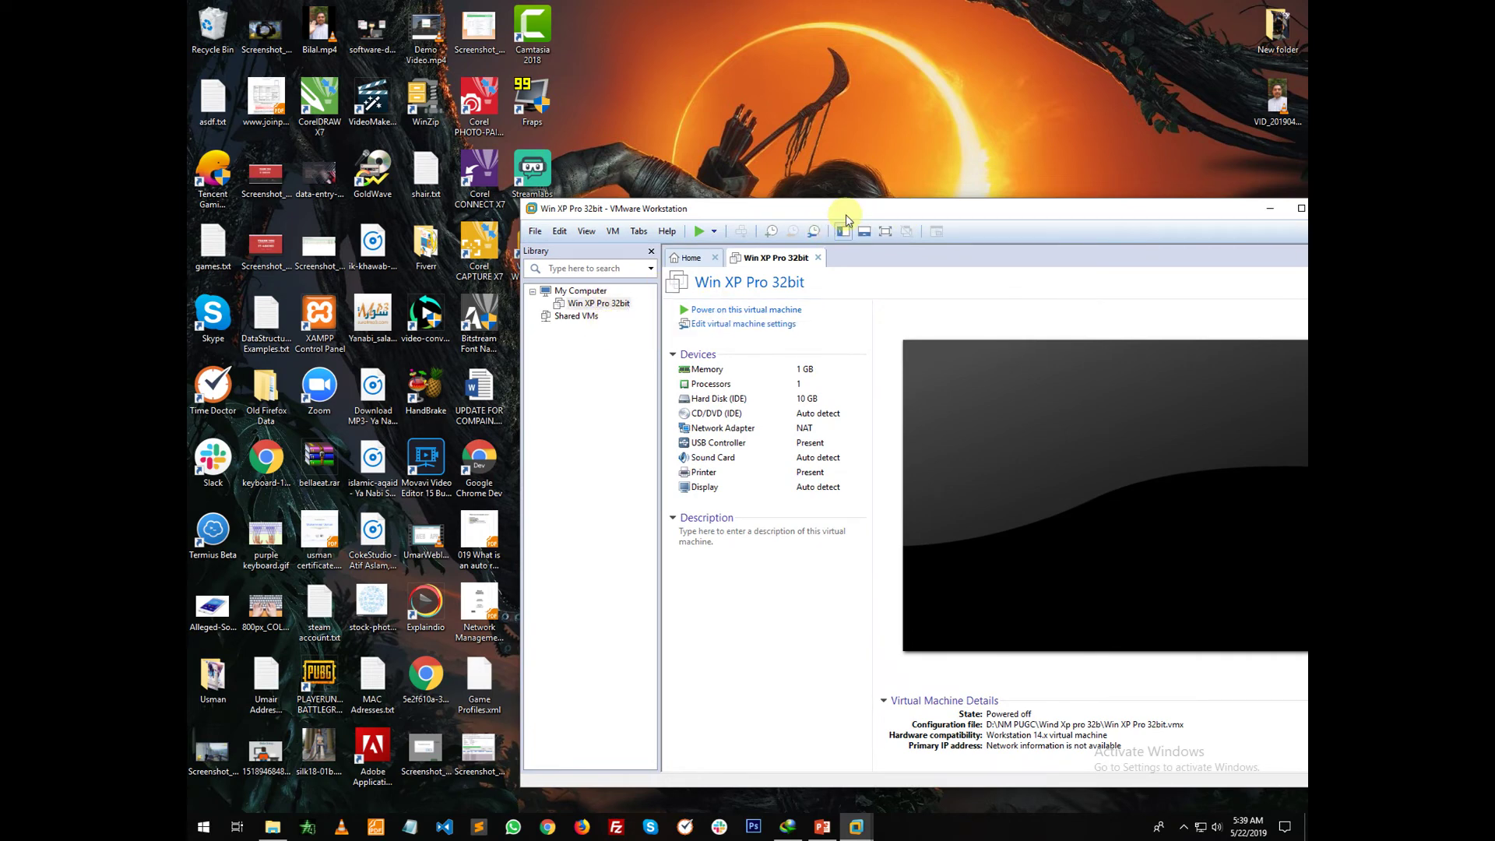
left_click_drag(841, 218, 791, 222)
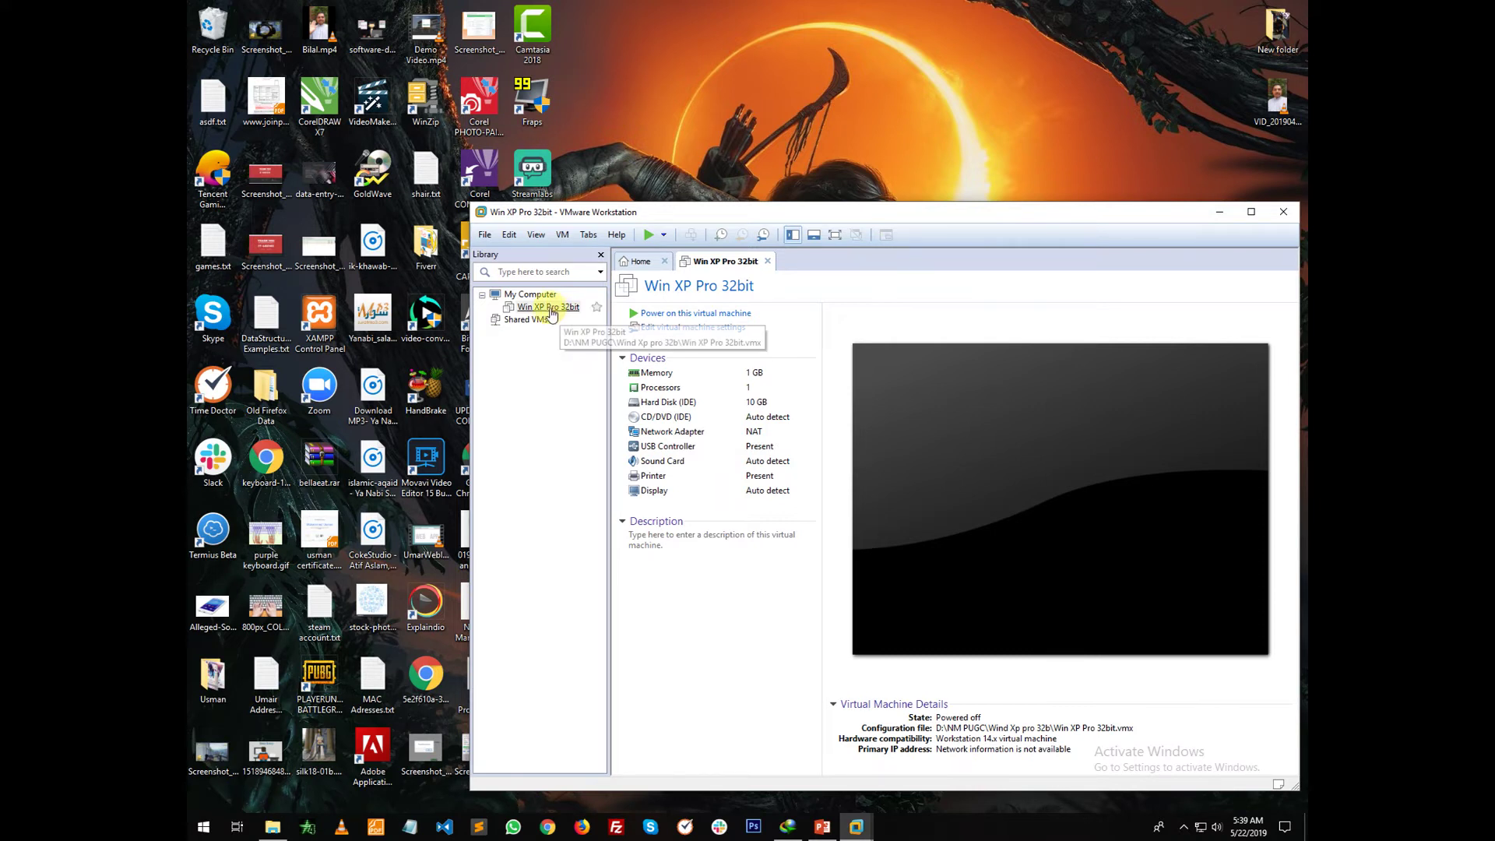
left_click(552, 309)
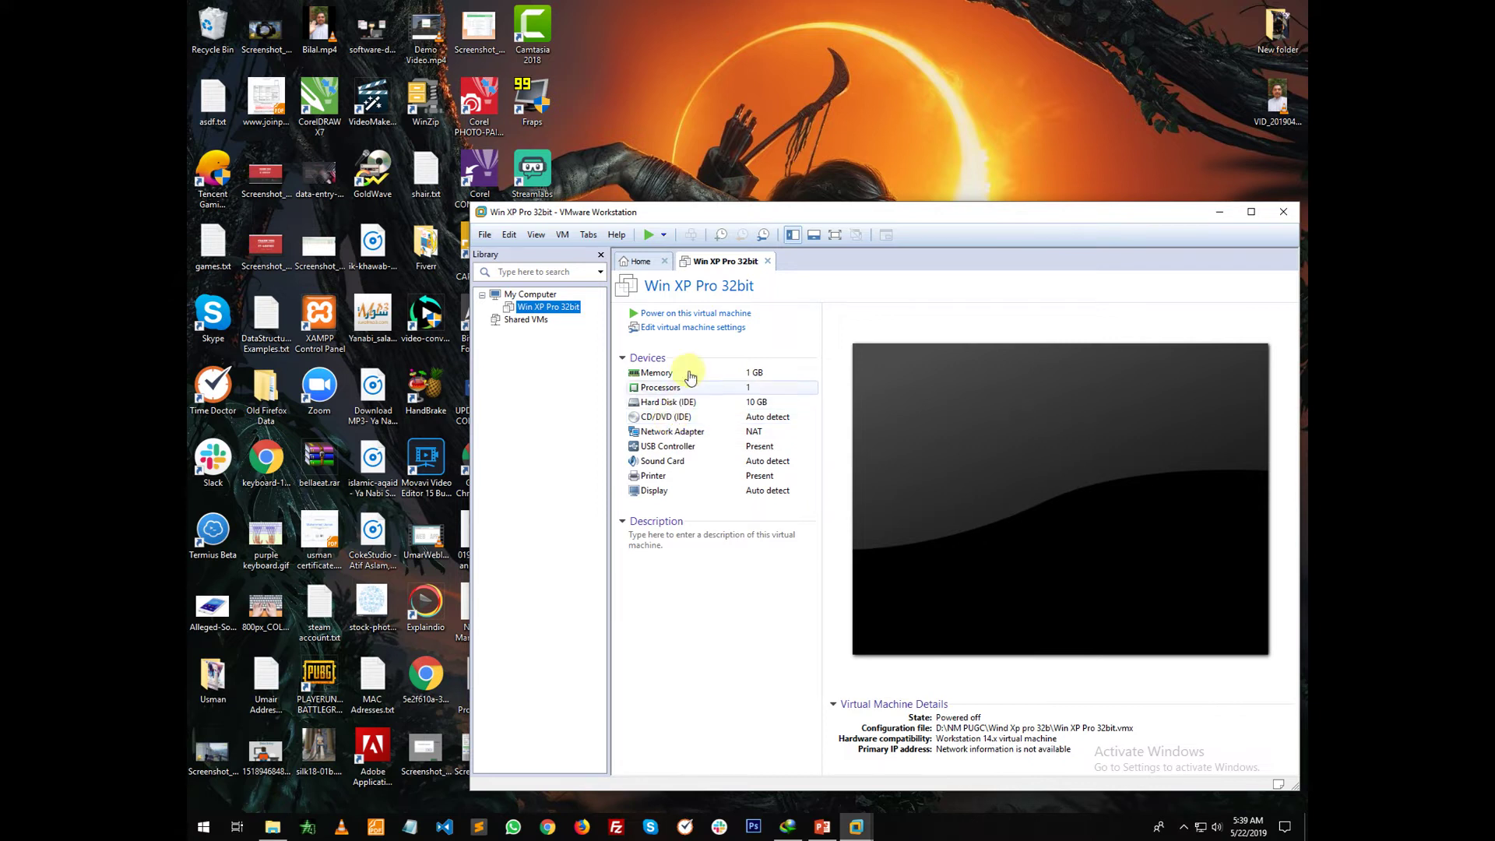
Step: Set the virtual machine's CD/DVD drive to use the ISO image "Windows xp Professional SP3.iso" from the NM PUGC folder
left_click(697, 333)
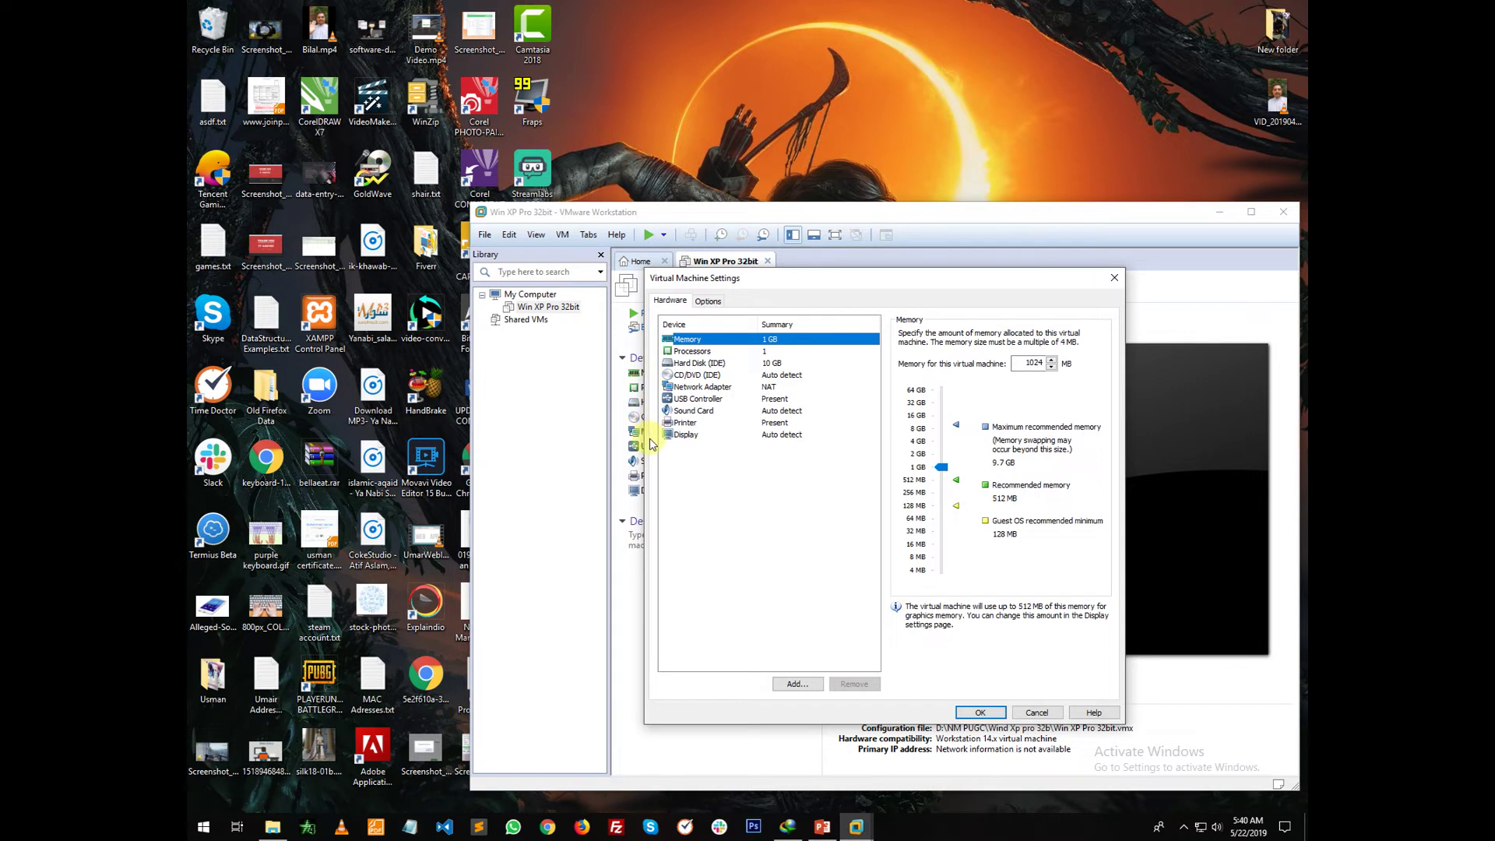
left_click(711, 379)
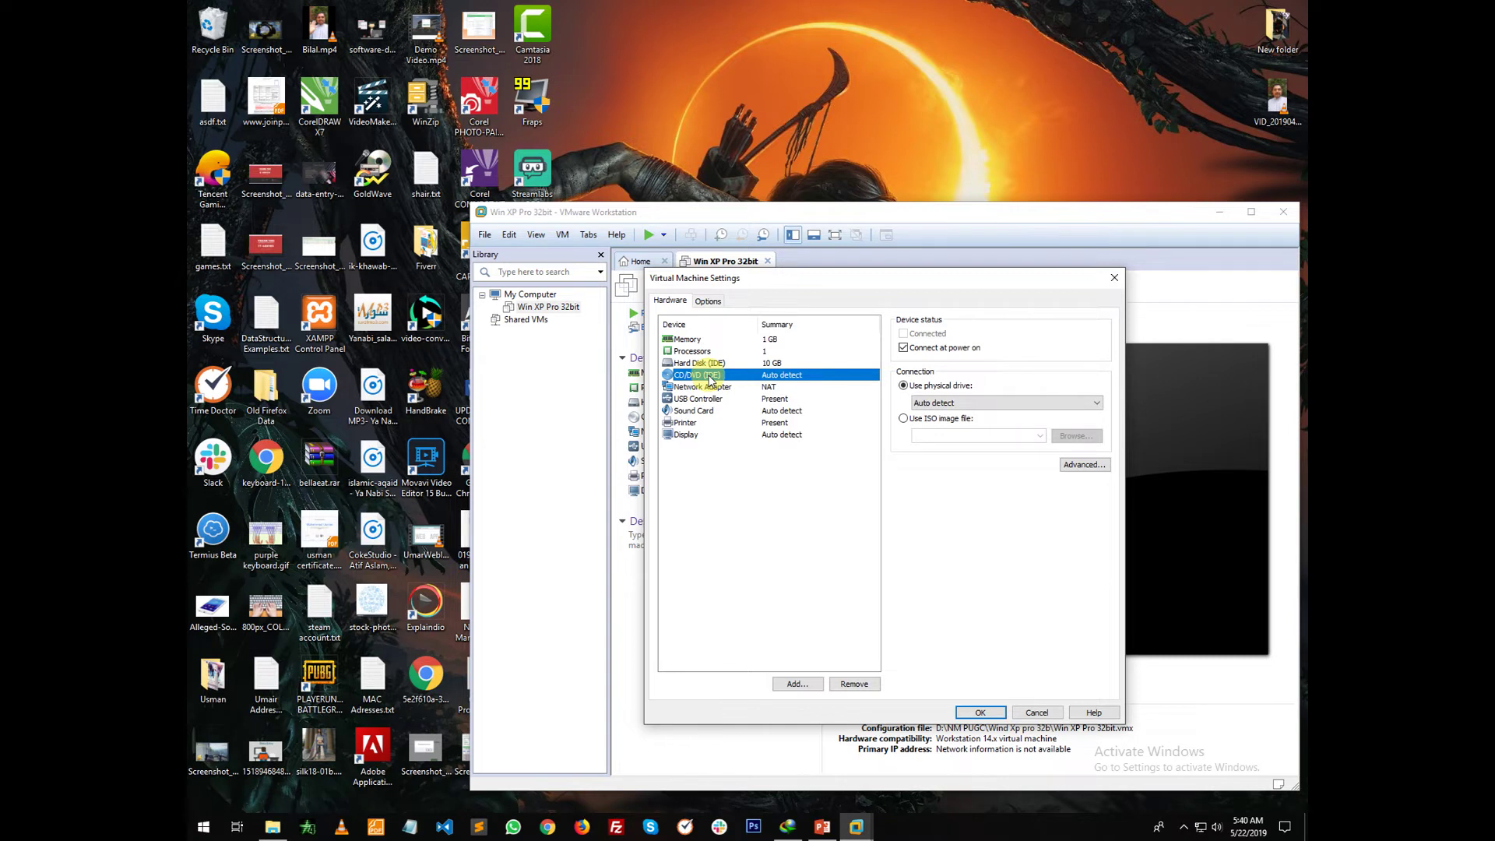
left_click(903, 421)
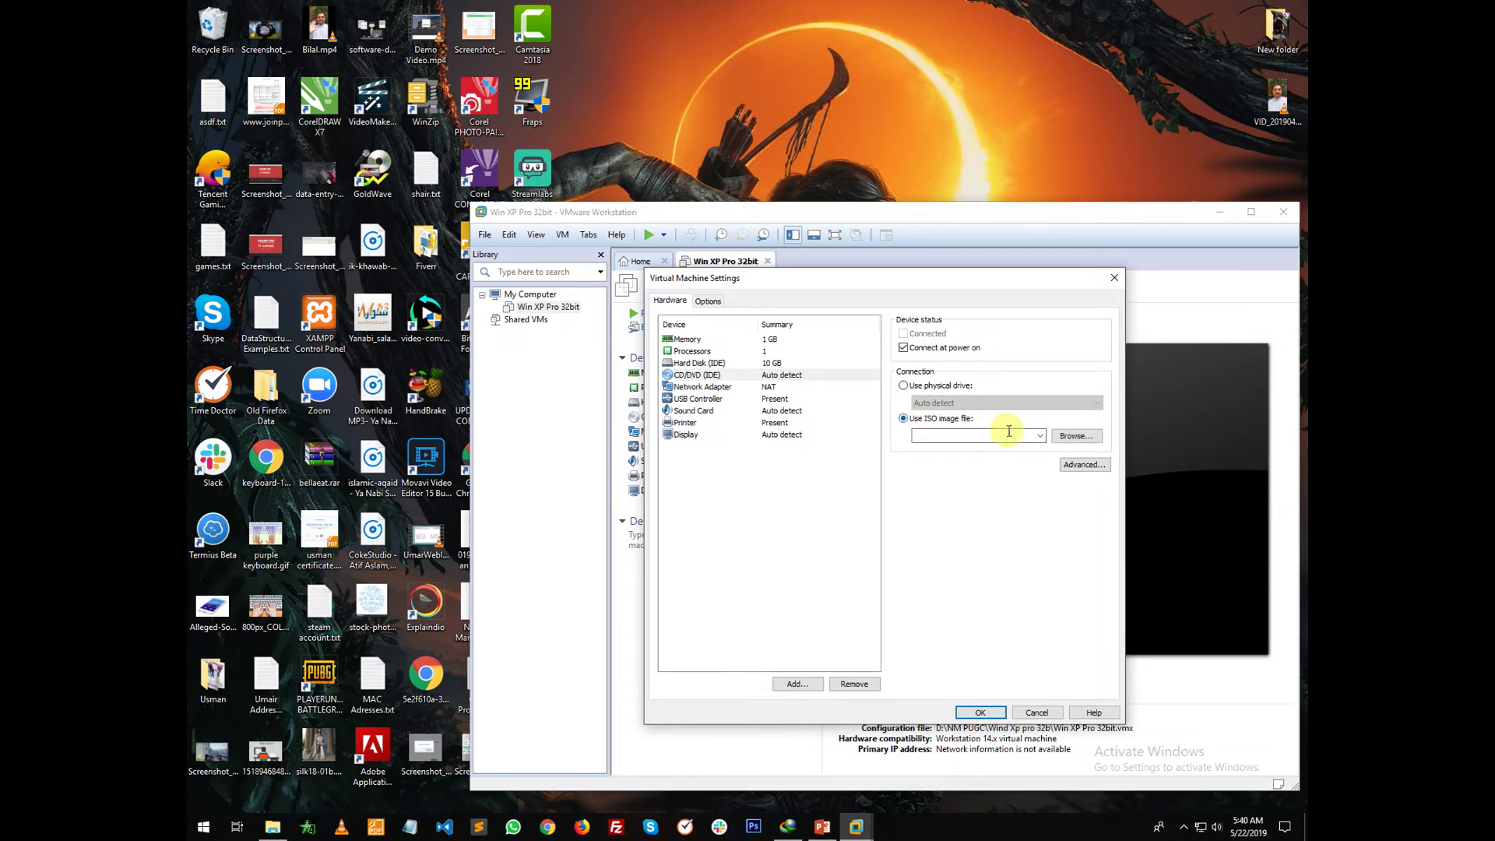
left_click(1076, 436)
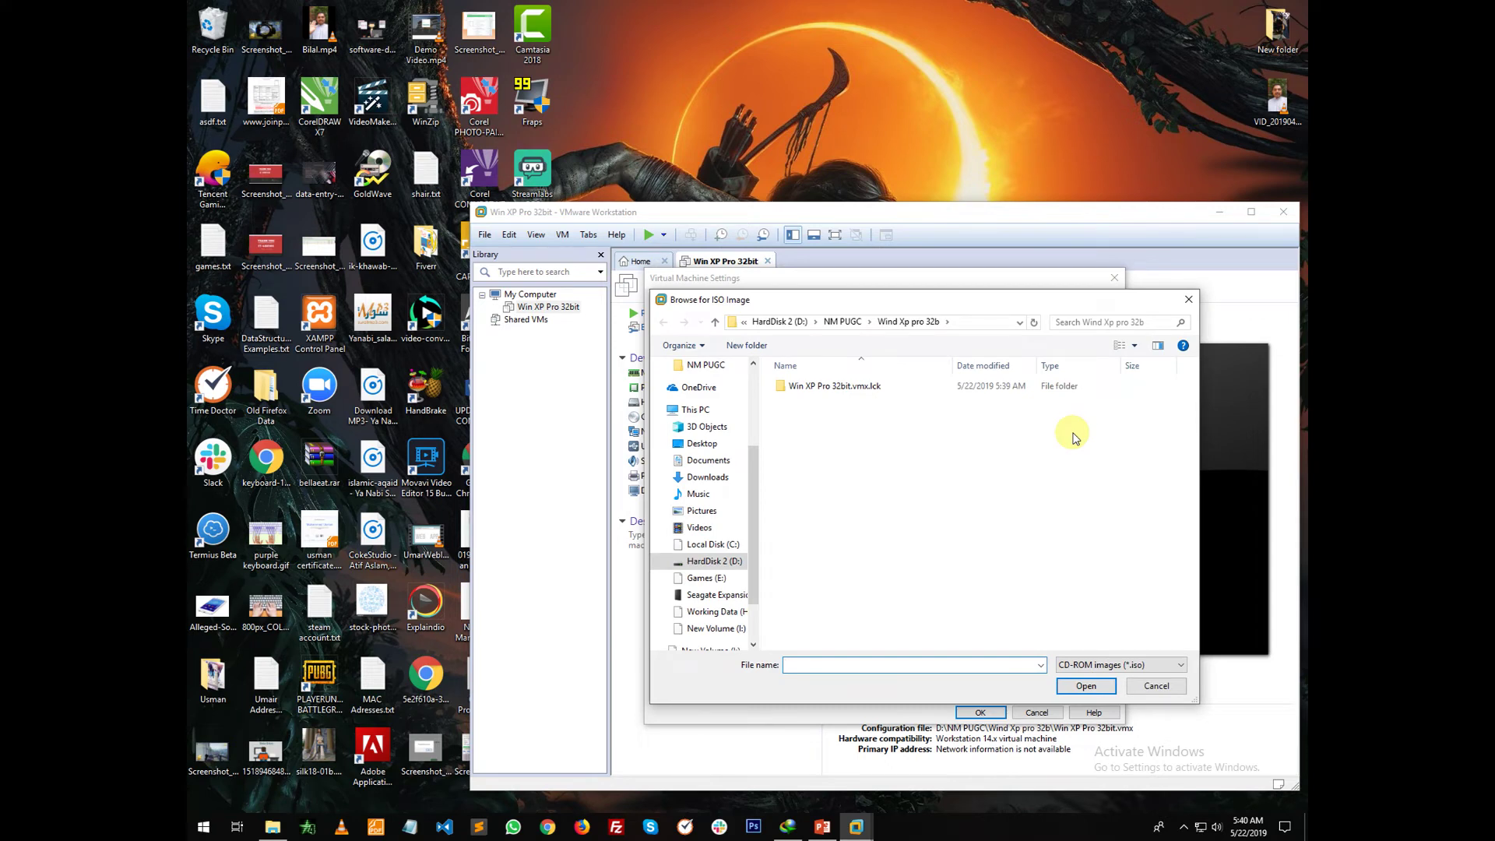
left_click(848, 322)
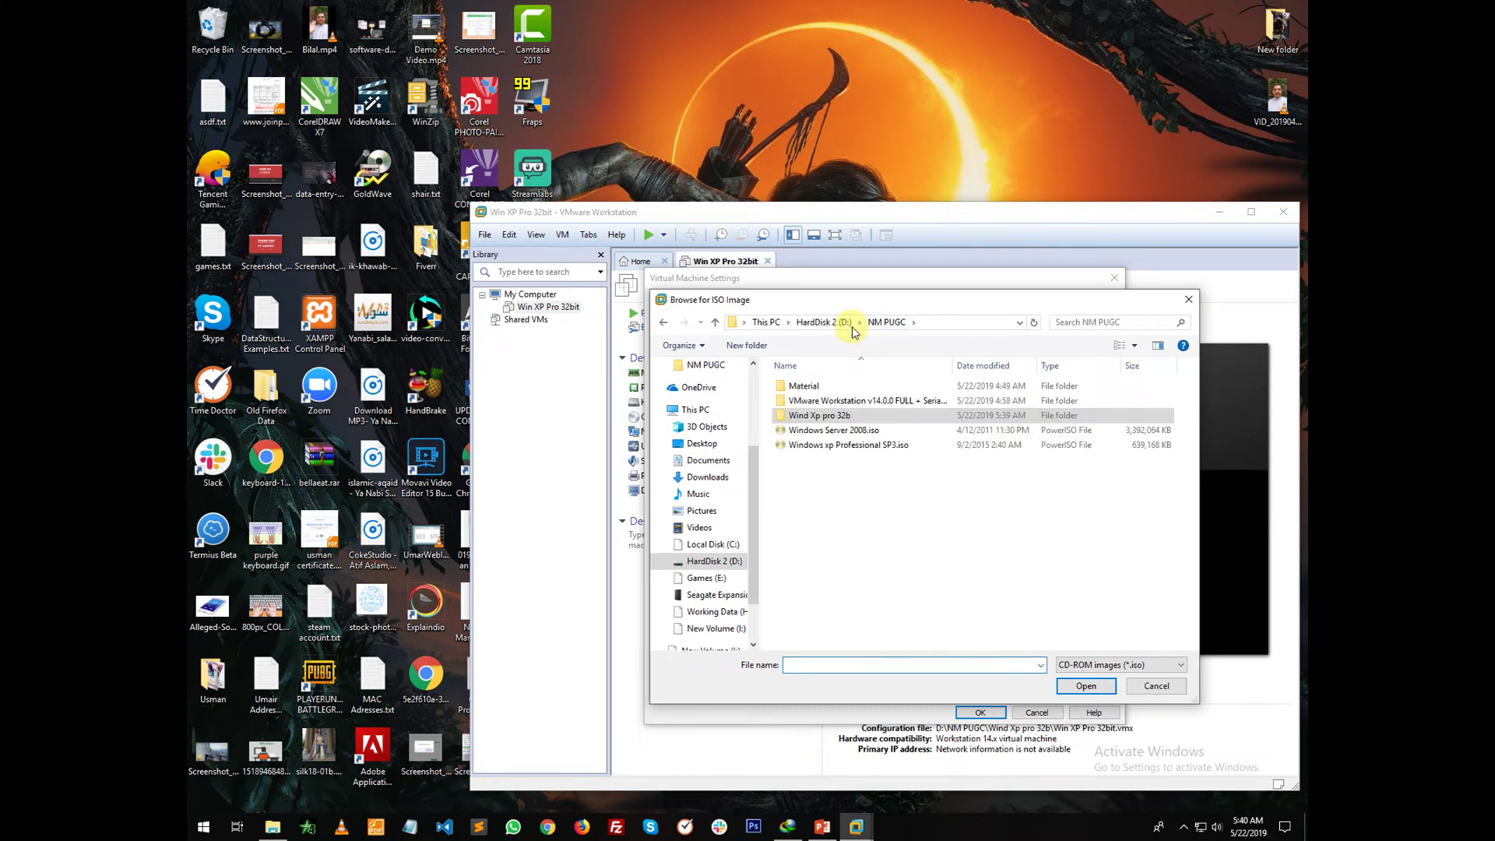
left_click(867, 450)
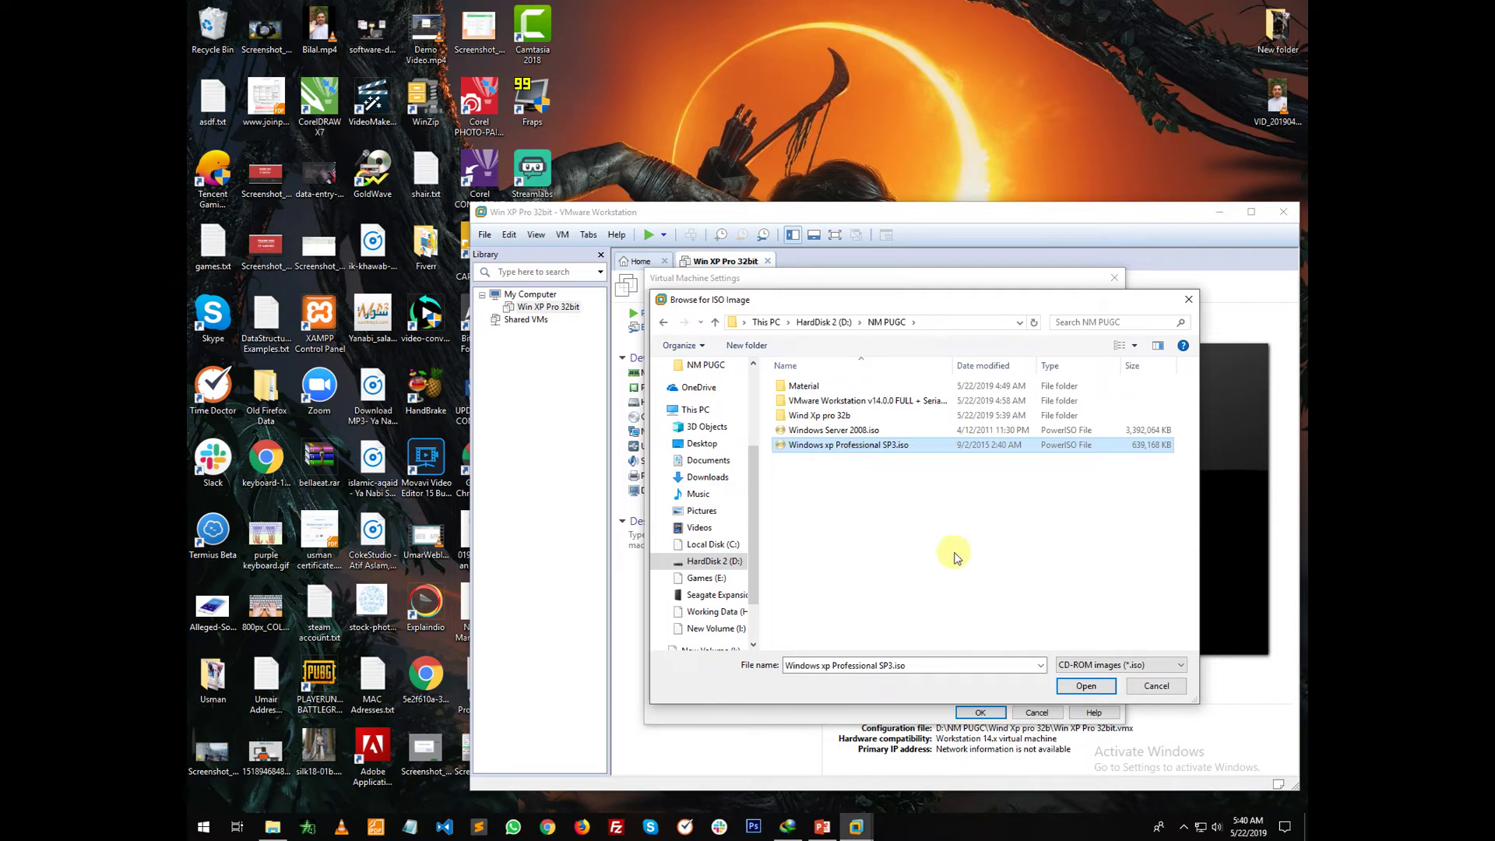
left_click(1082, 684)
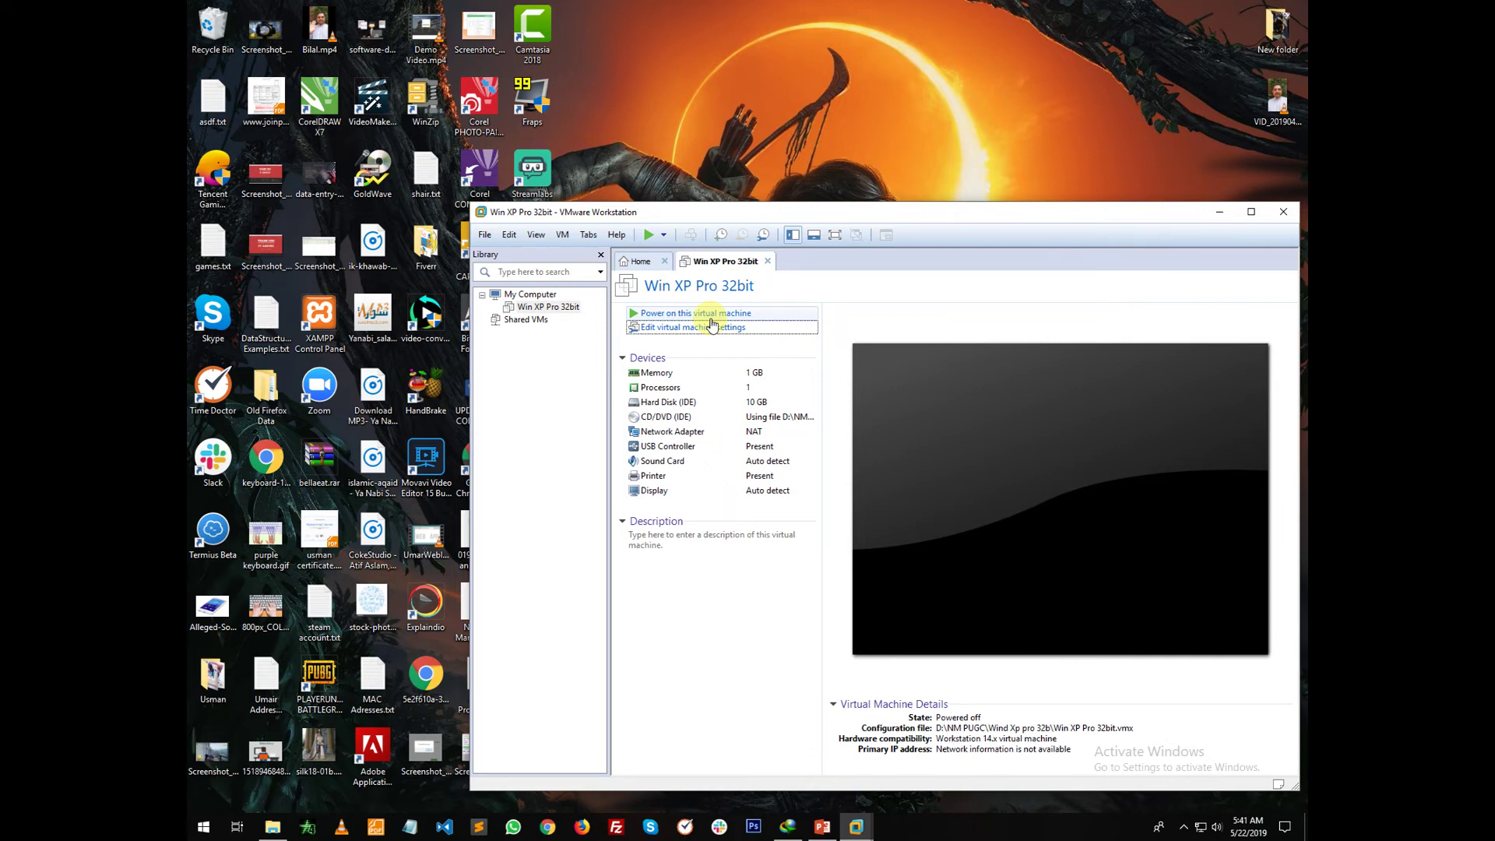
Step: Power on the Windows XP virtual machine to start Windows Setup and dismiss the removable devices hint
left_click(710, 315)
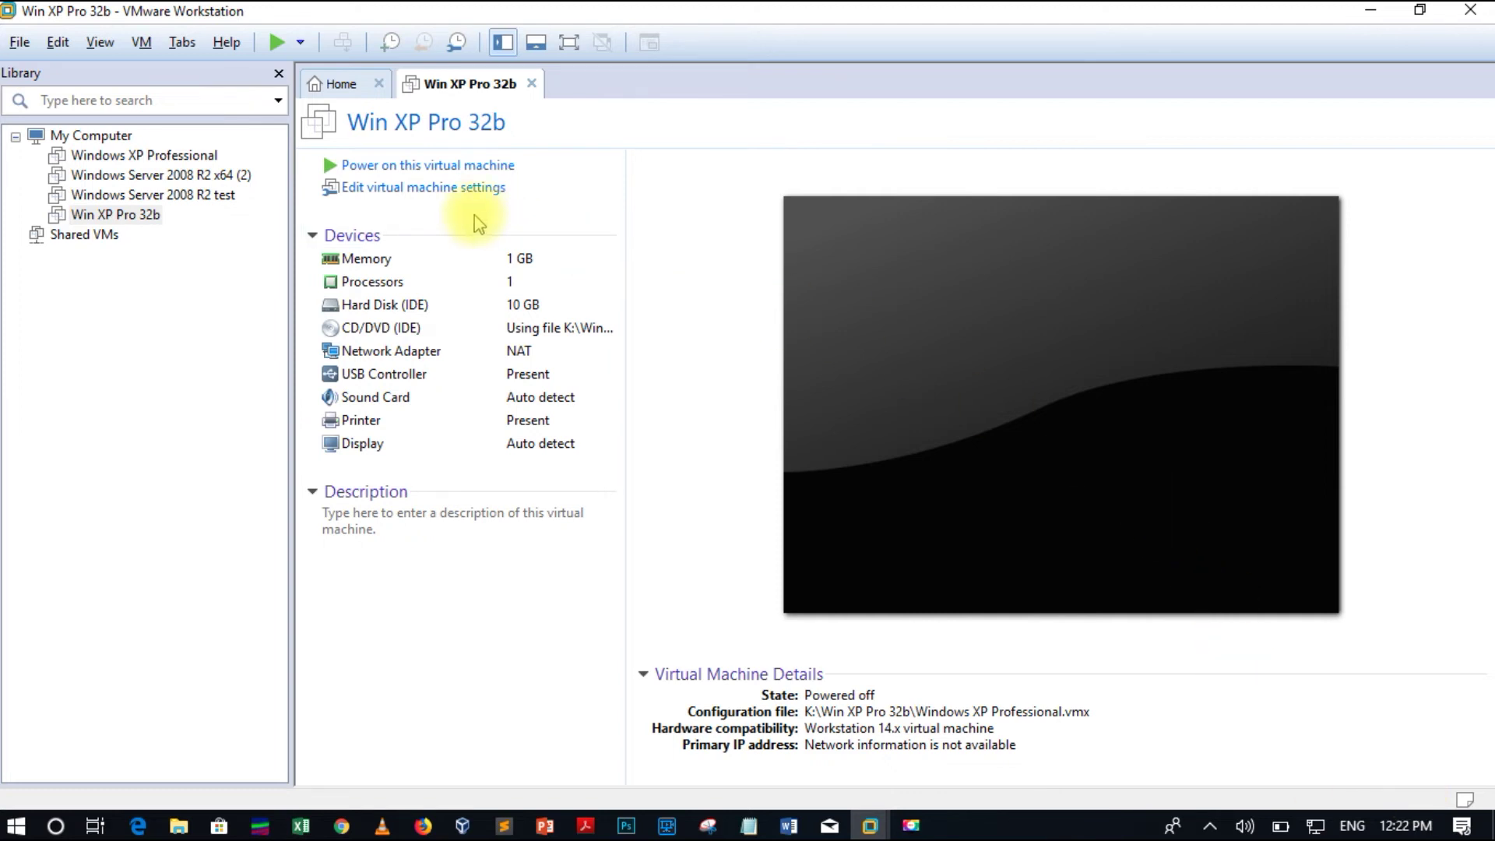
left_click(444, 177)
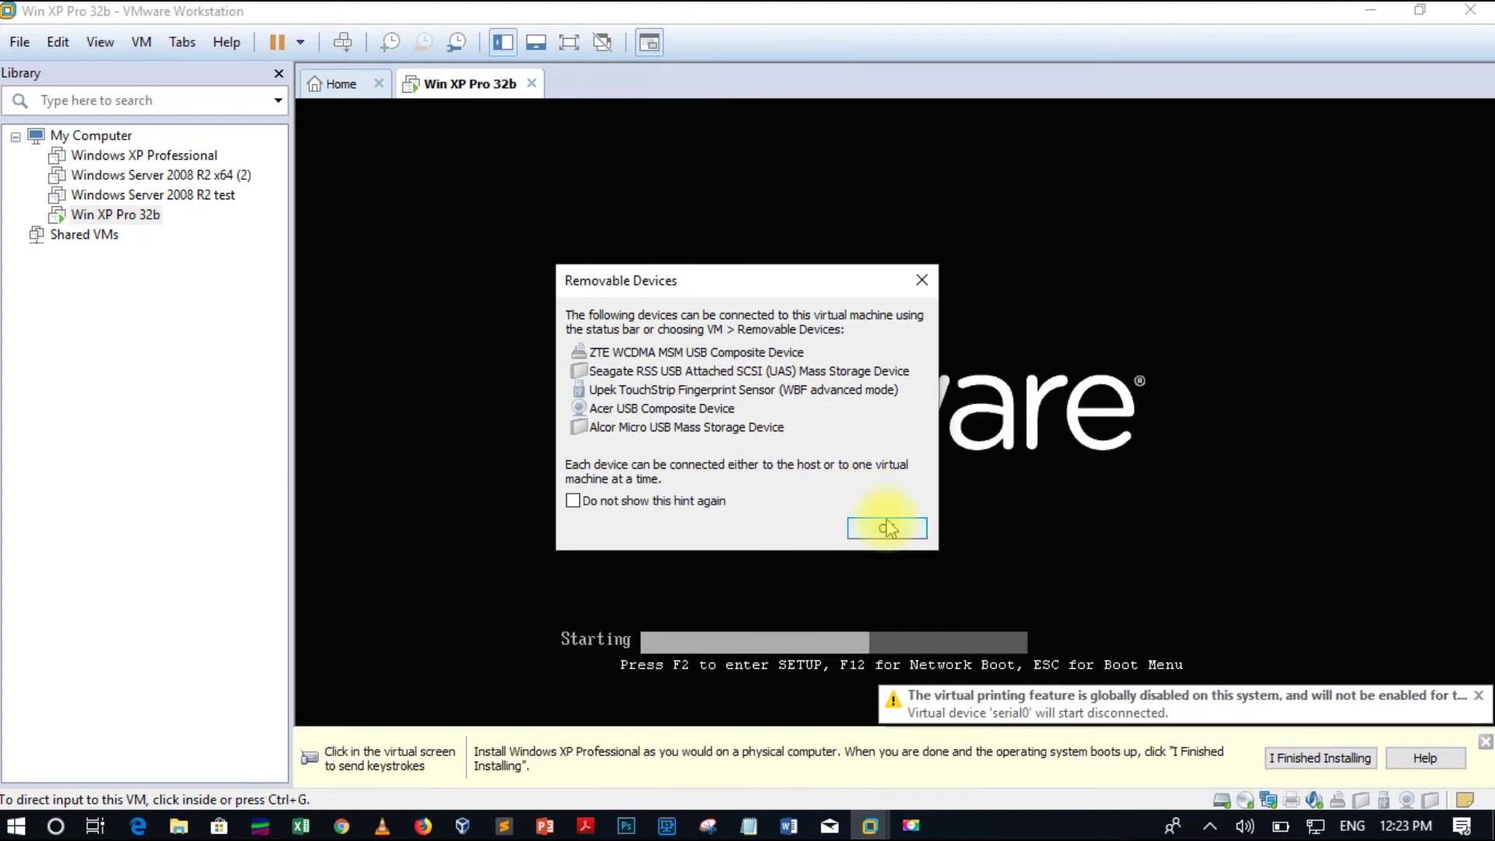
left_click(887, 528)
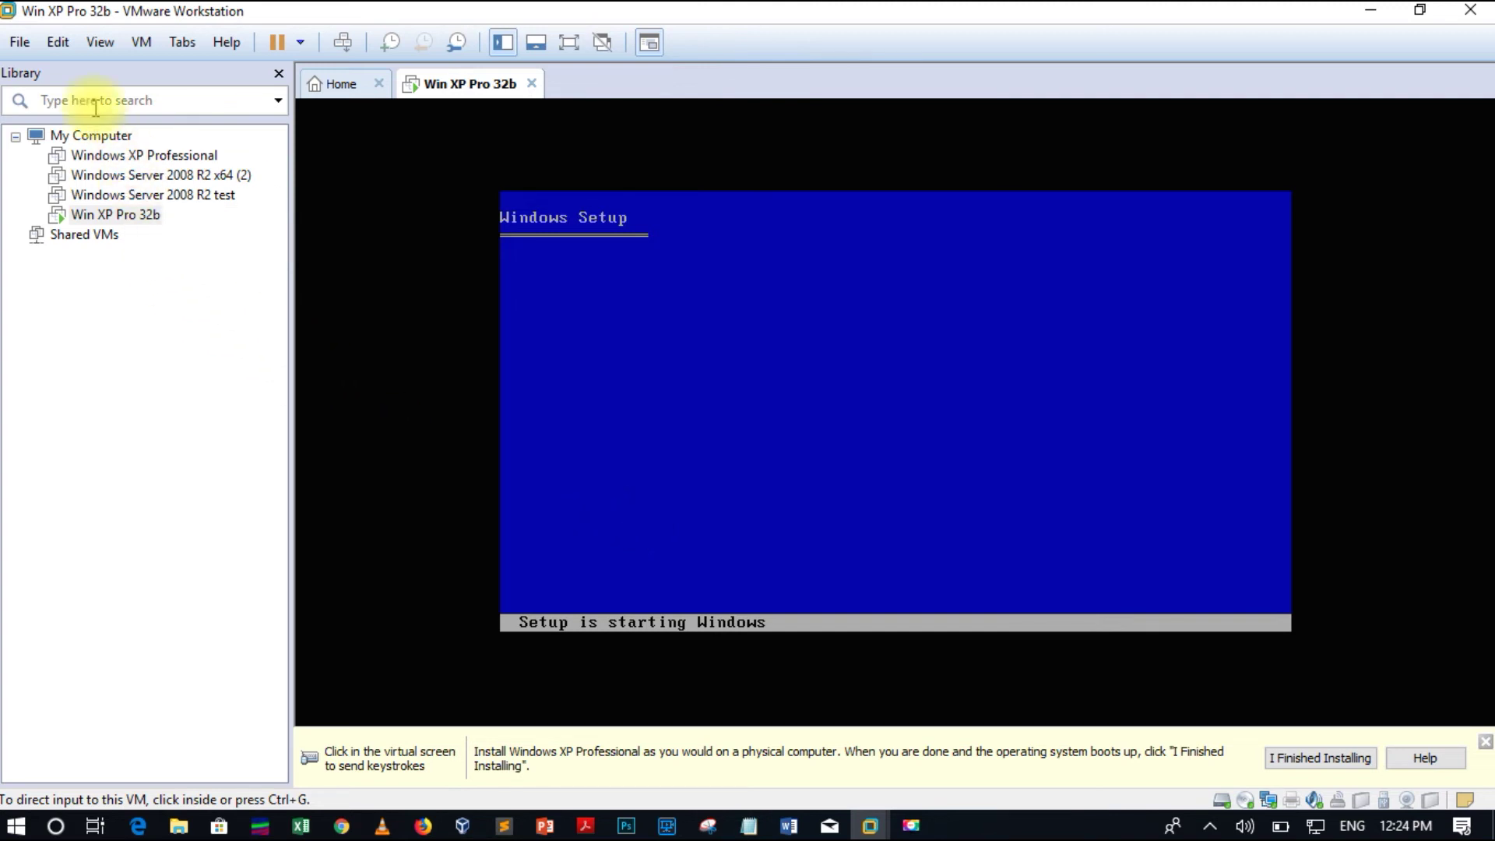
Step: Start creating another new virtual machine with the Custom configuration and Workstation 14.x hardware compatibility
left_click(17, 39)
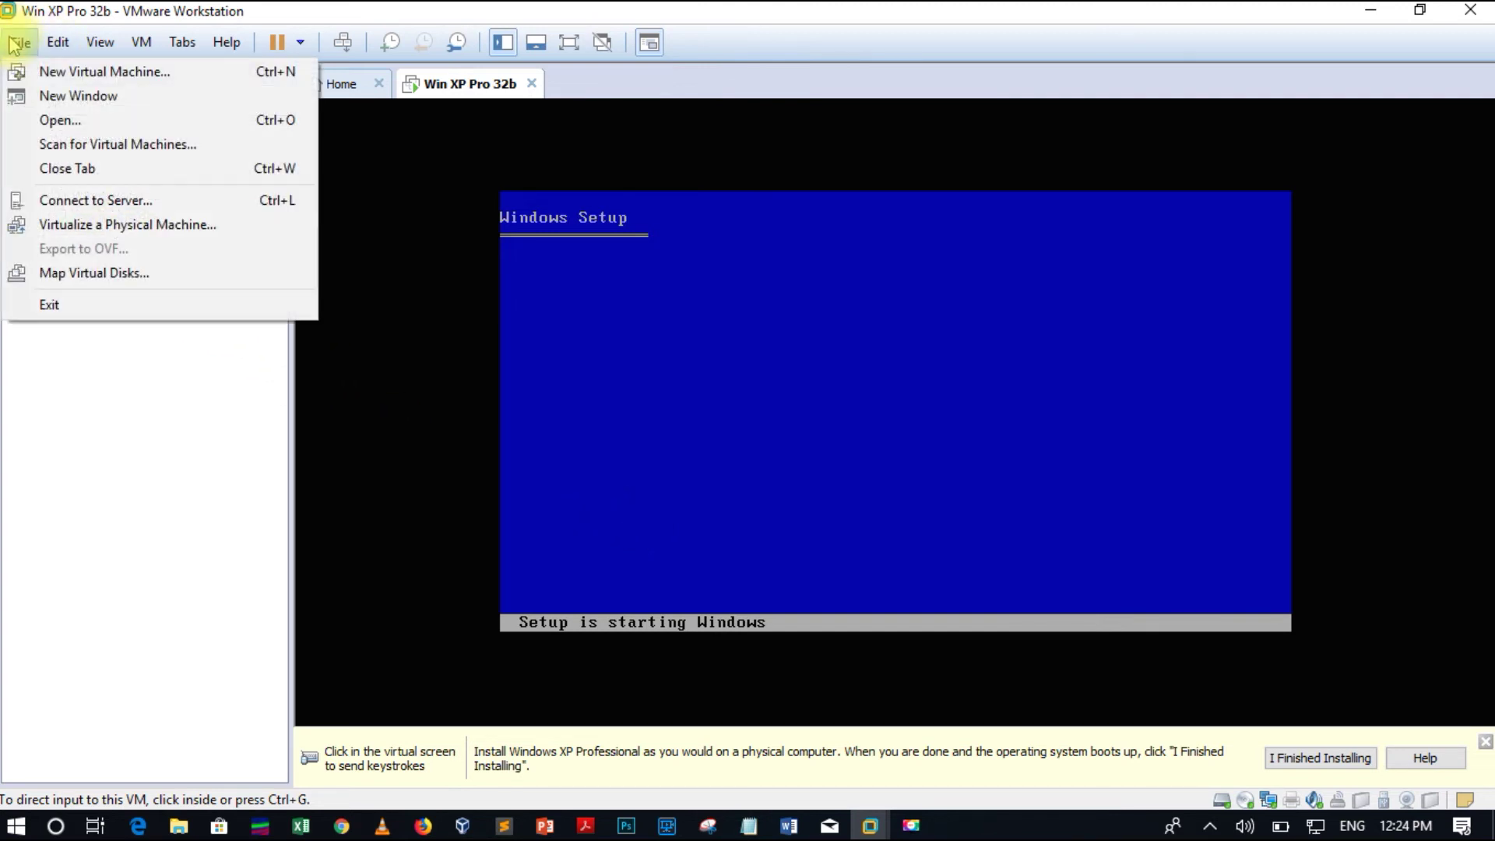
left_click(26, 74)
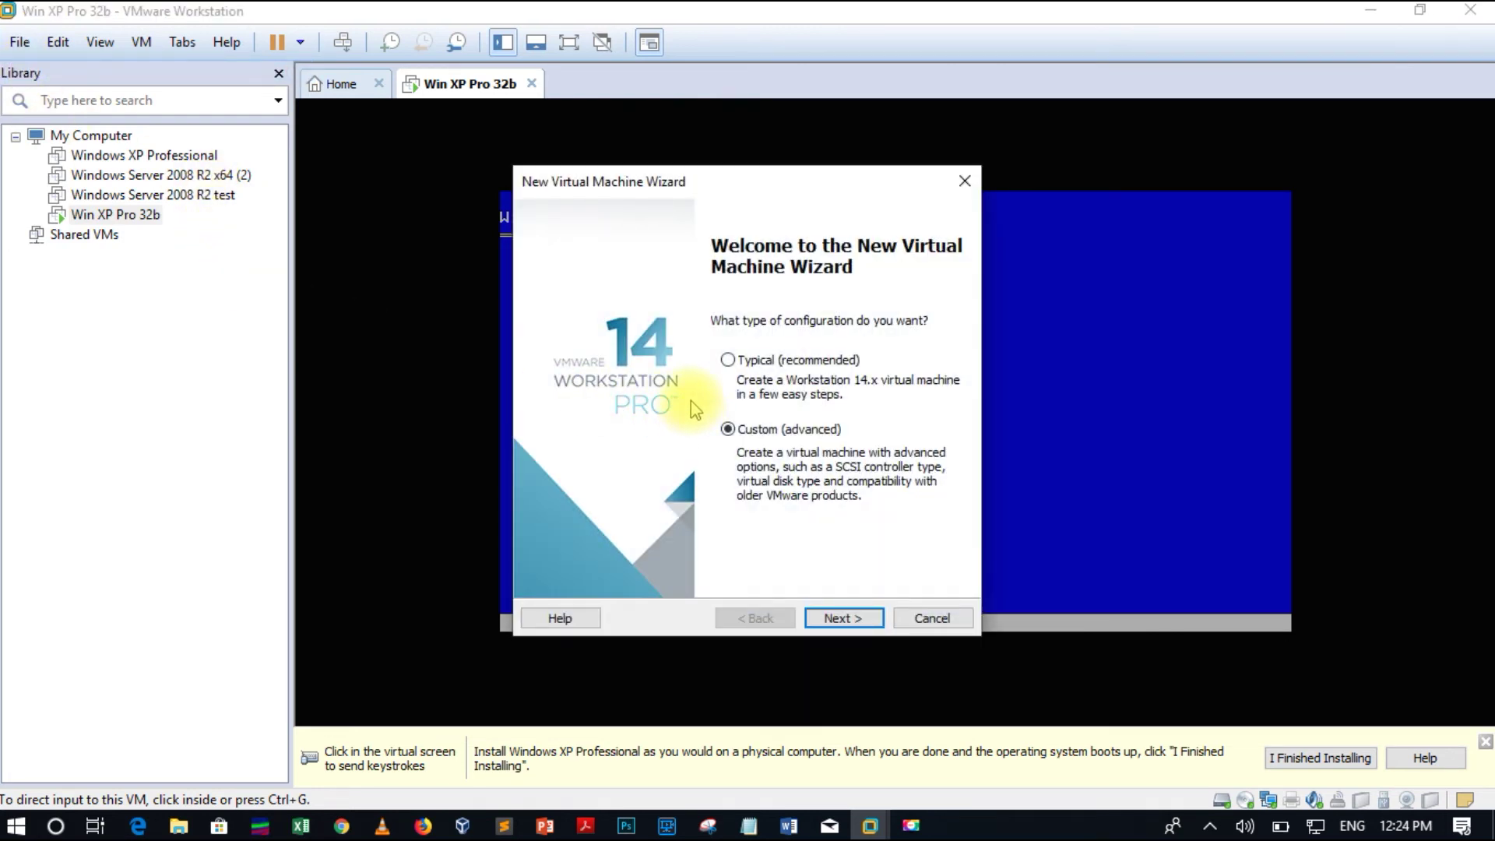
left_click(828, 619)
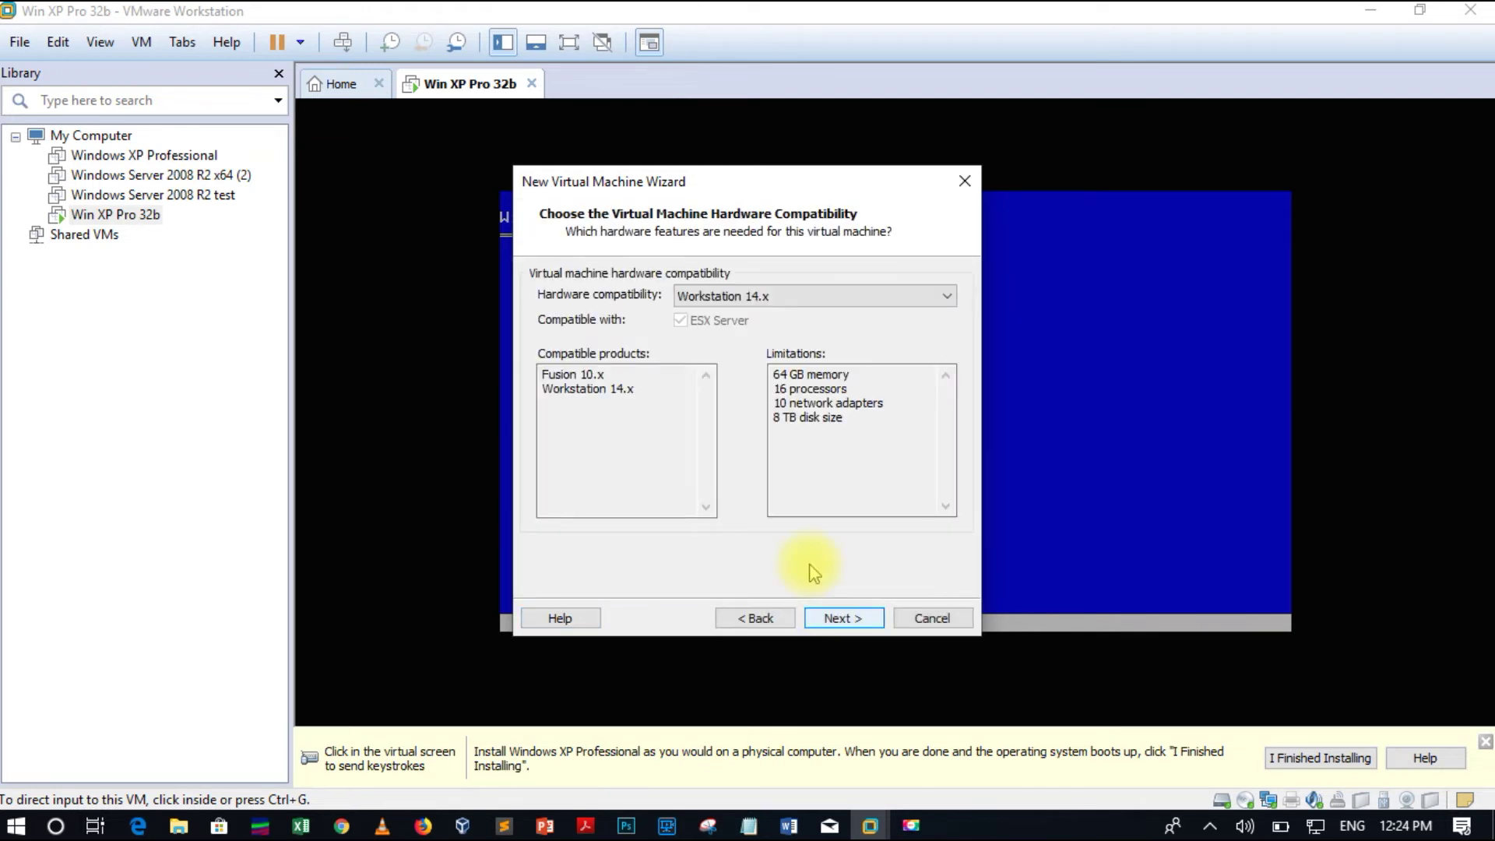
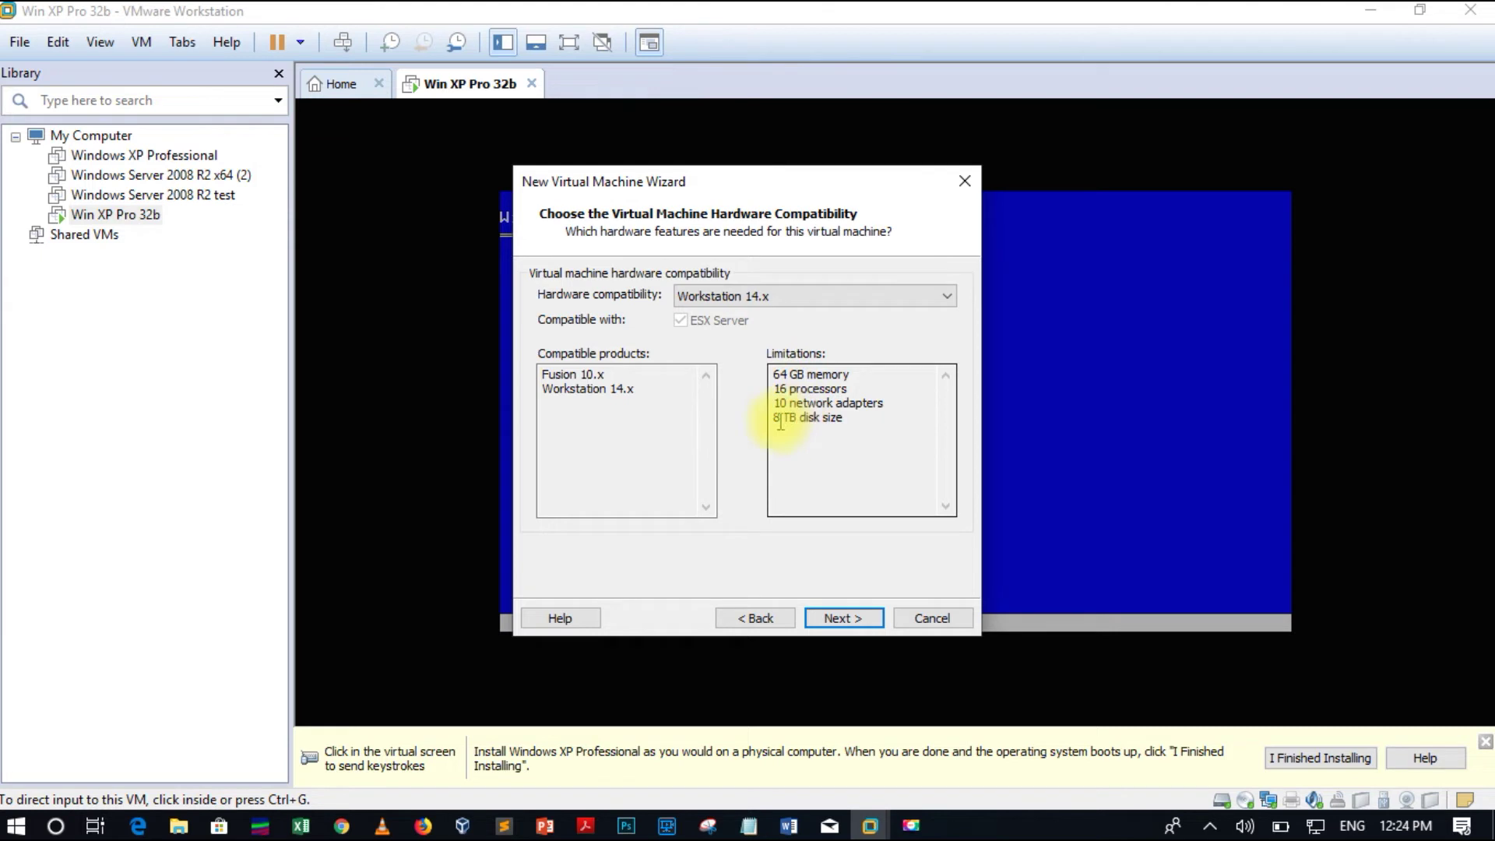
left_click(826, 623)
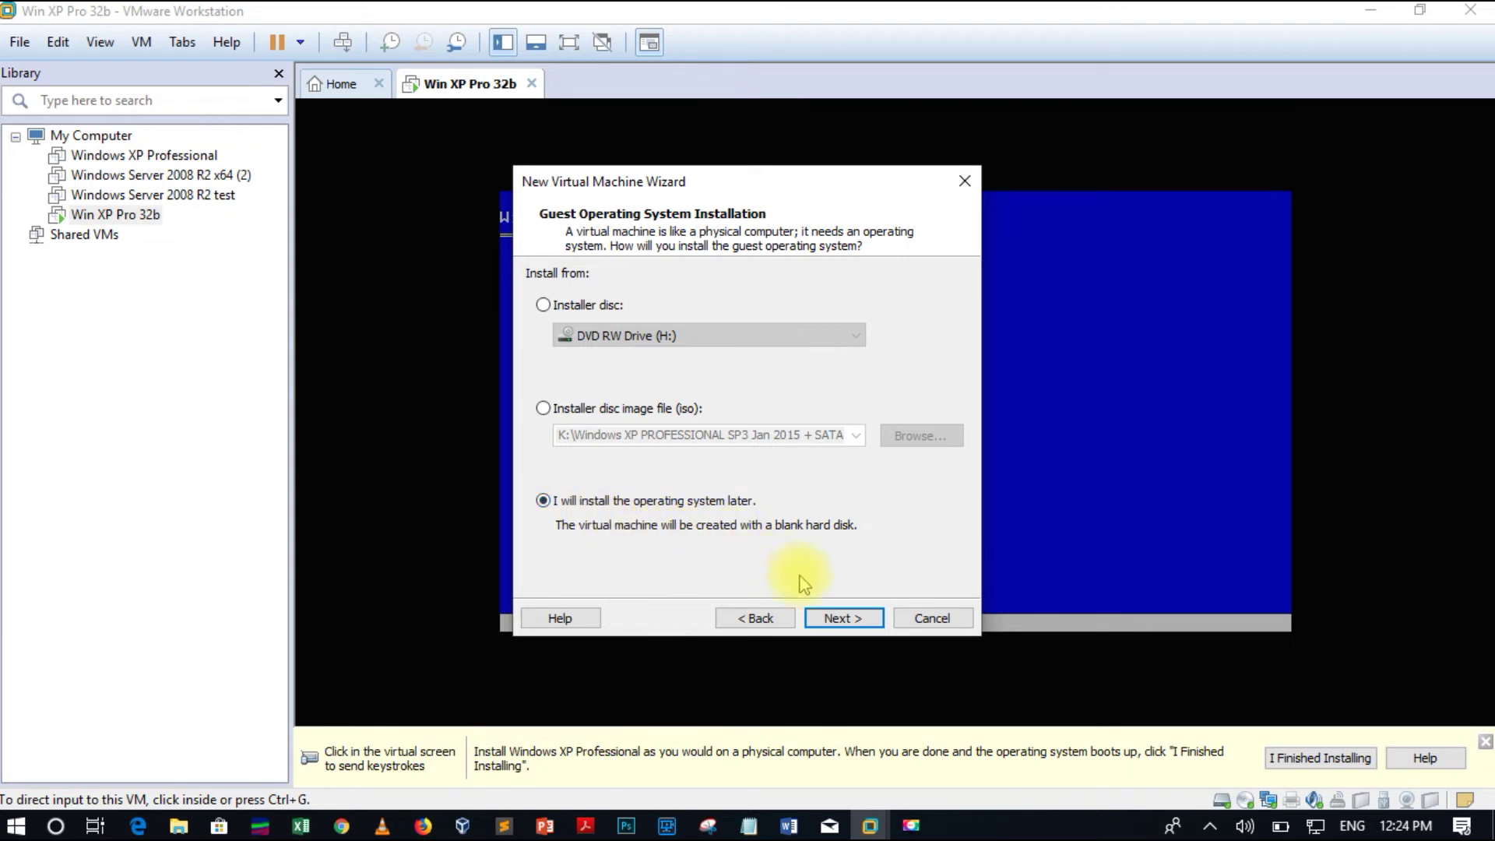
Step: Leave the operating system installation for later and choose Windows Server 2008 R2 x64 as the guest operating system
left_click(842, 620)
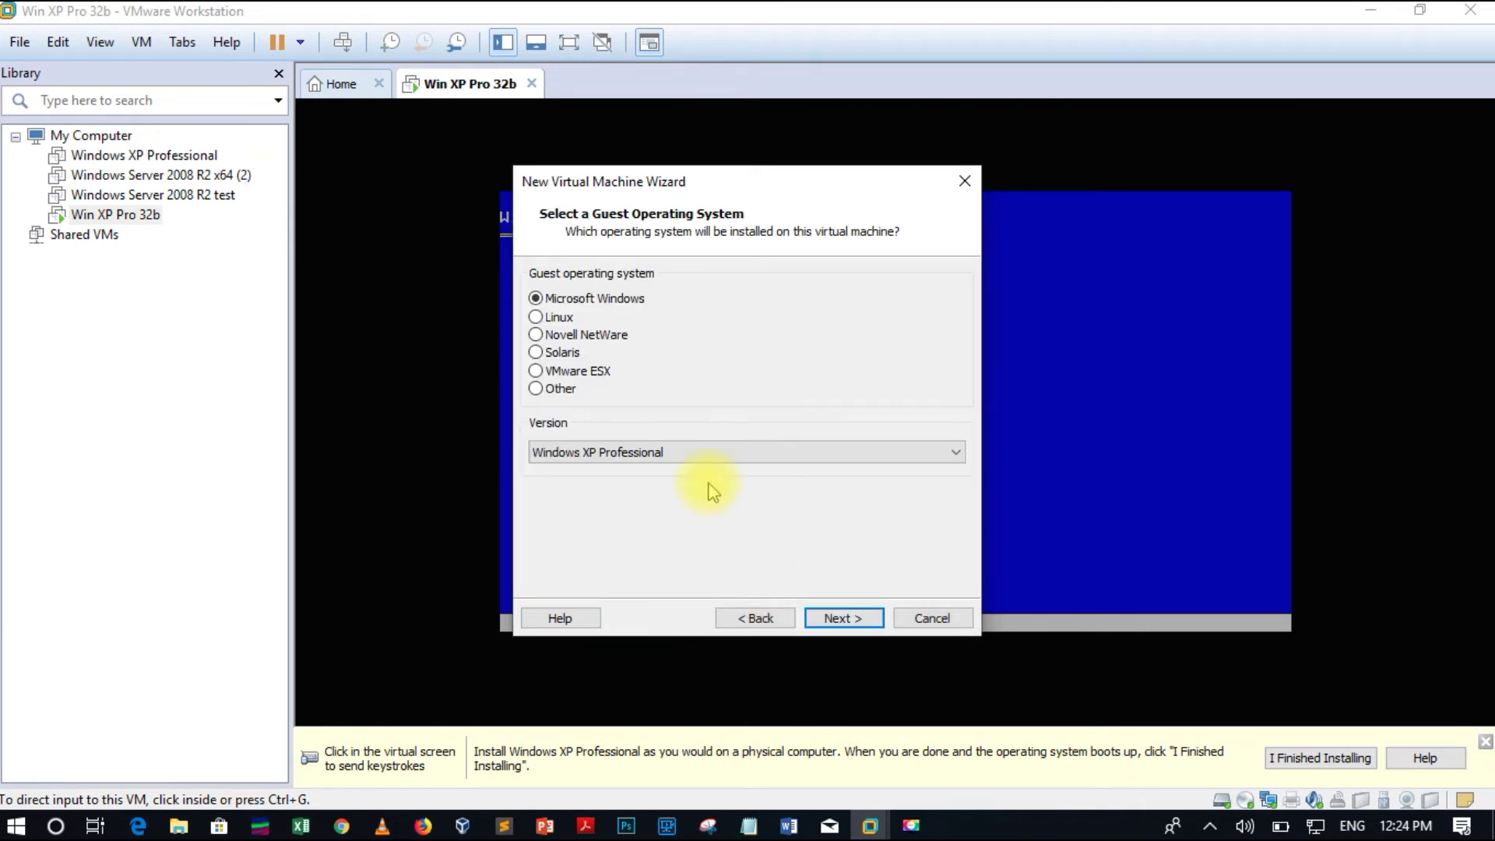
left_click(666, 455)
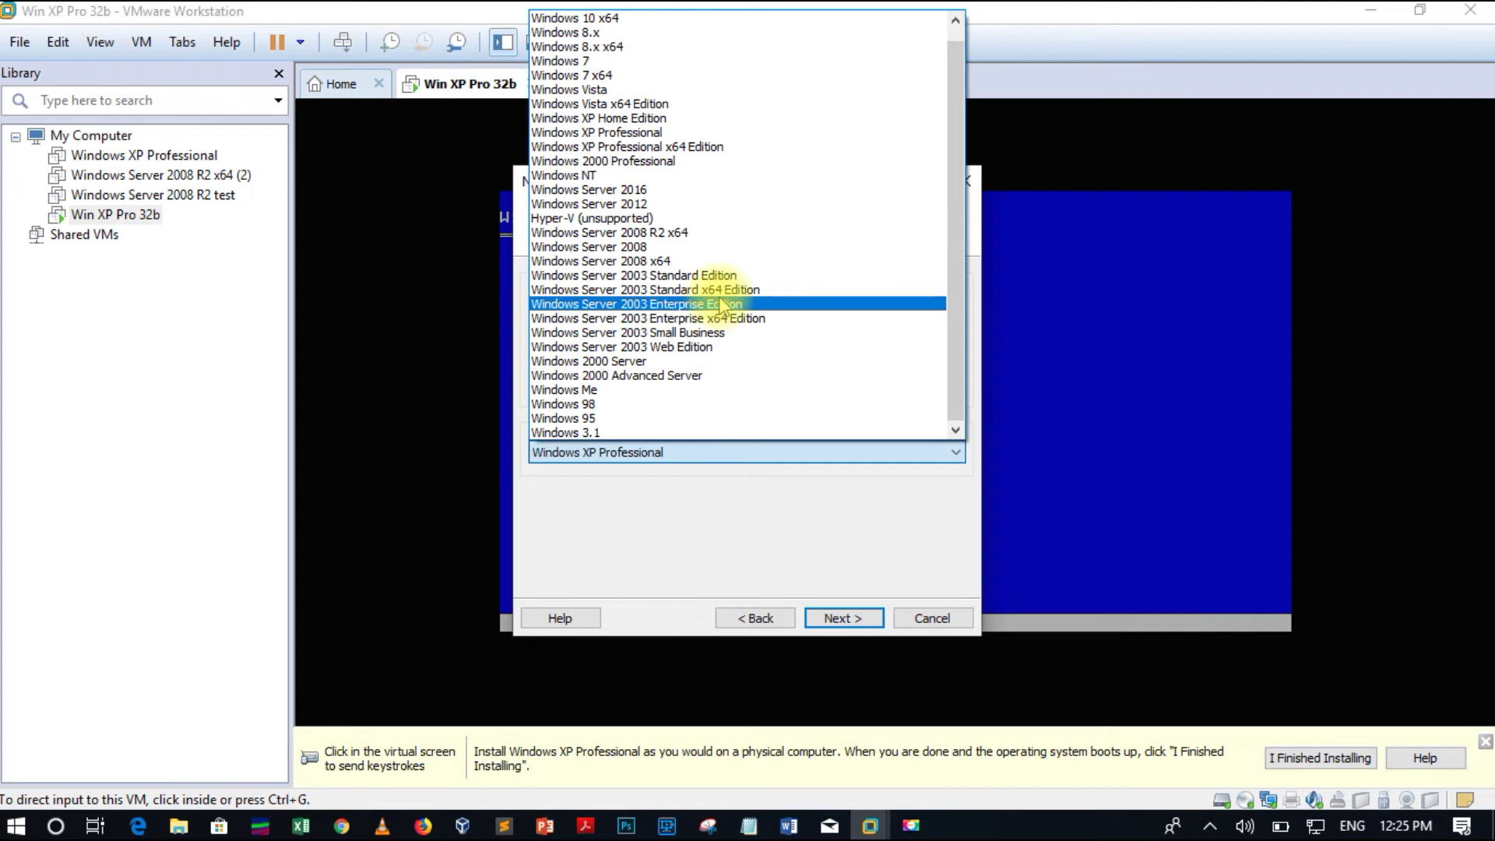
left_click(693, 234)
left_click(837, 619)
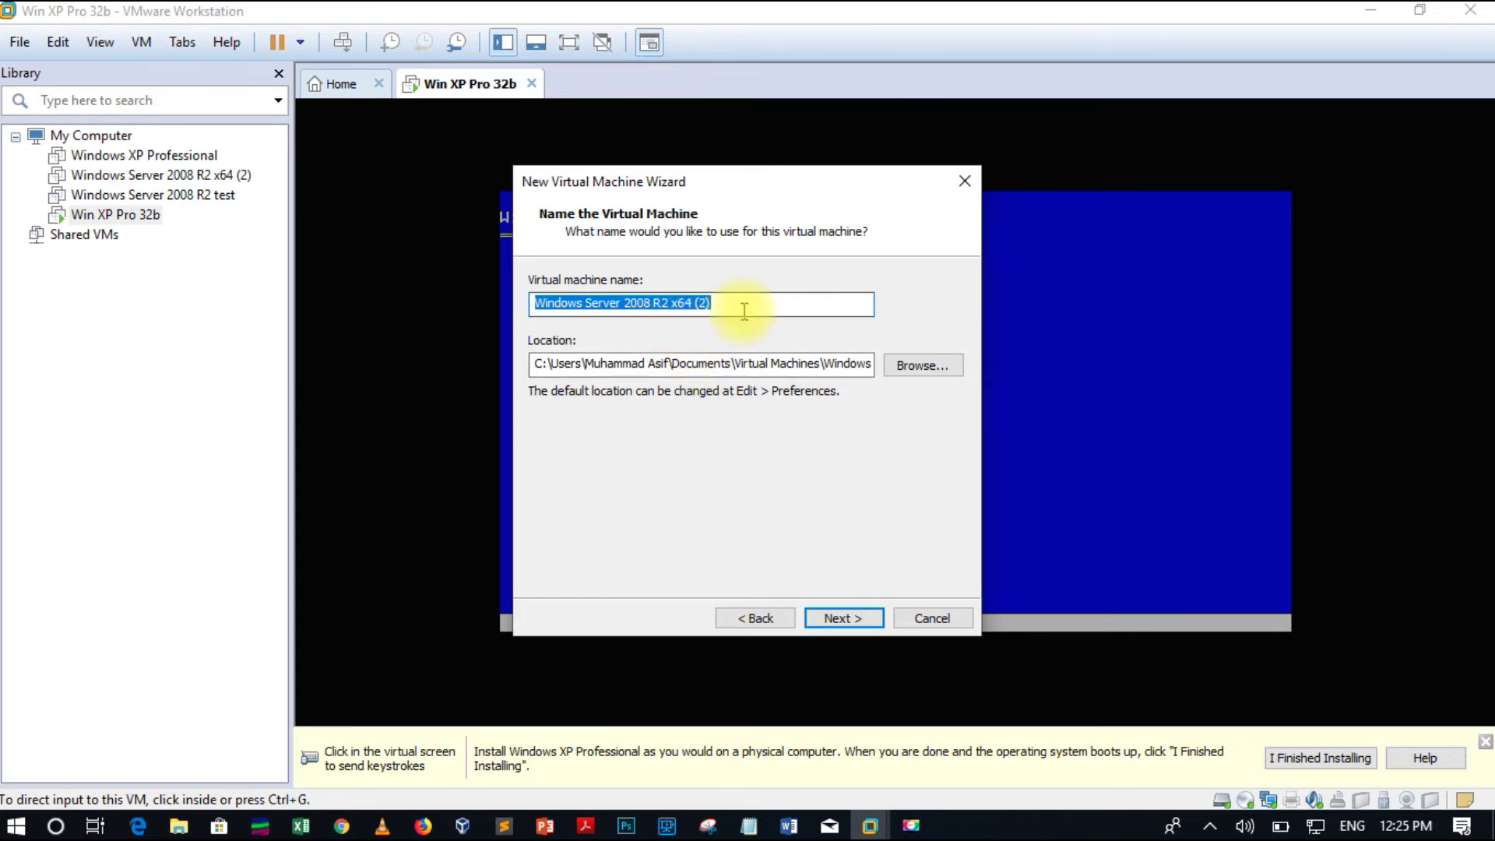
Step: Name the virtual machine "Win Server 2008r2" and try to create a folder of the same name on New Volume (K:), declining the folder merge
type("Win")
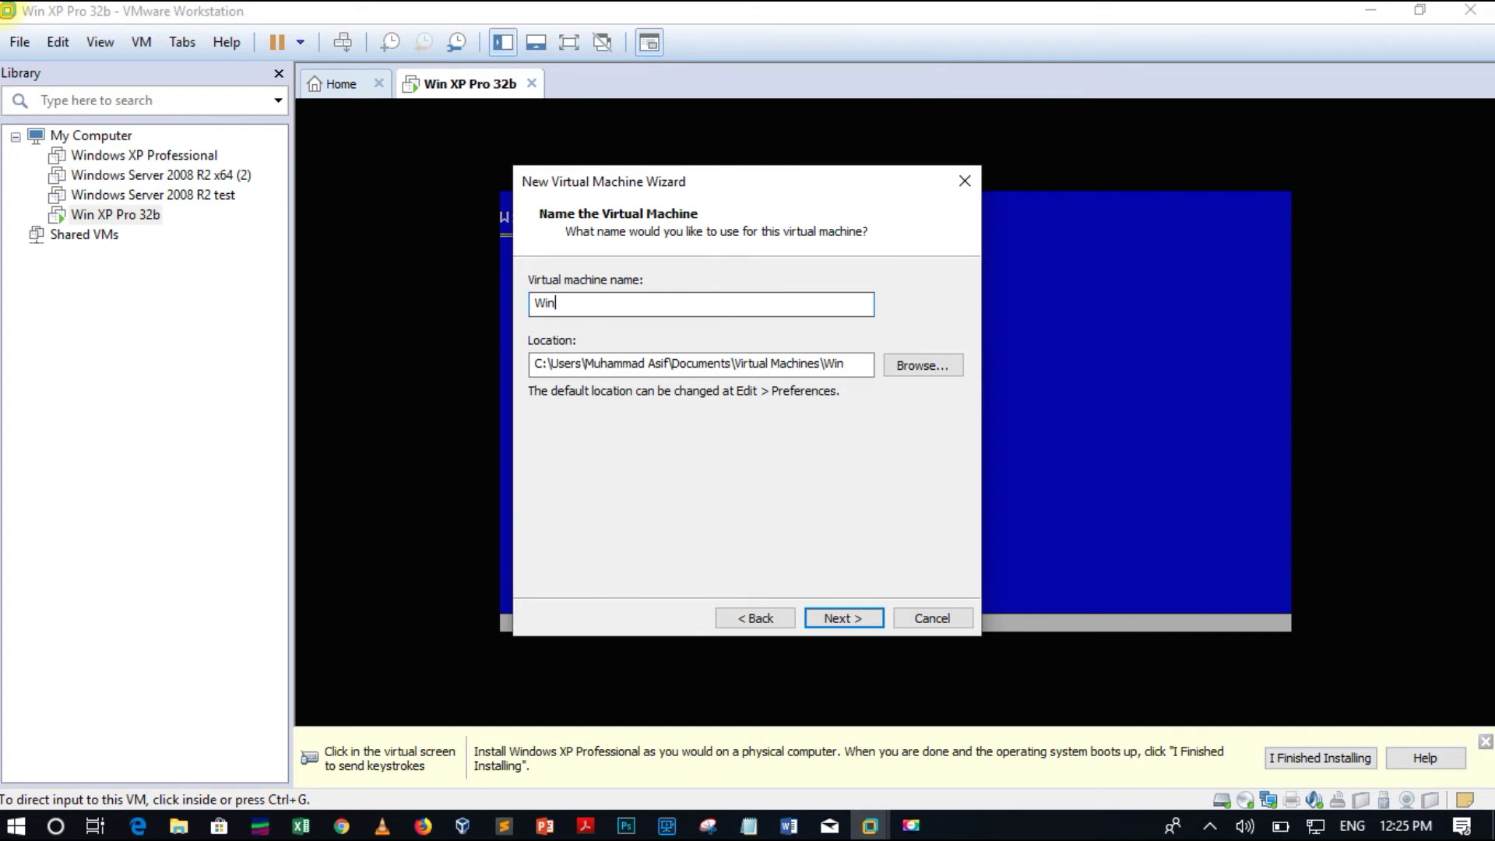
type(" Server 2008r2")
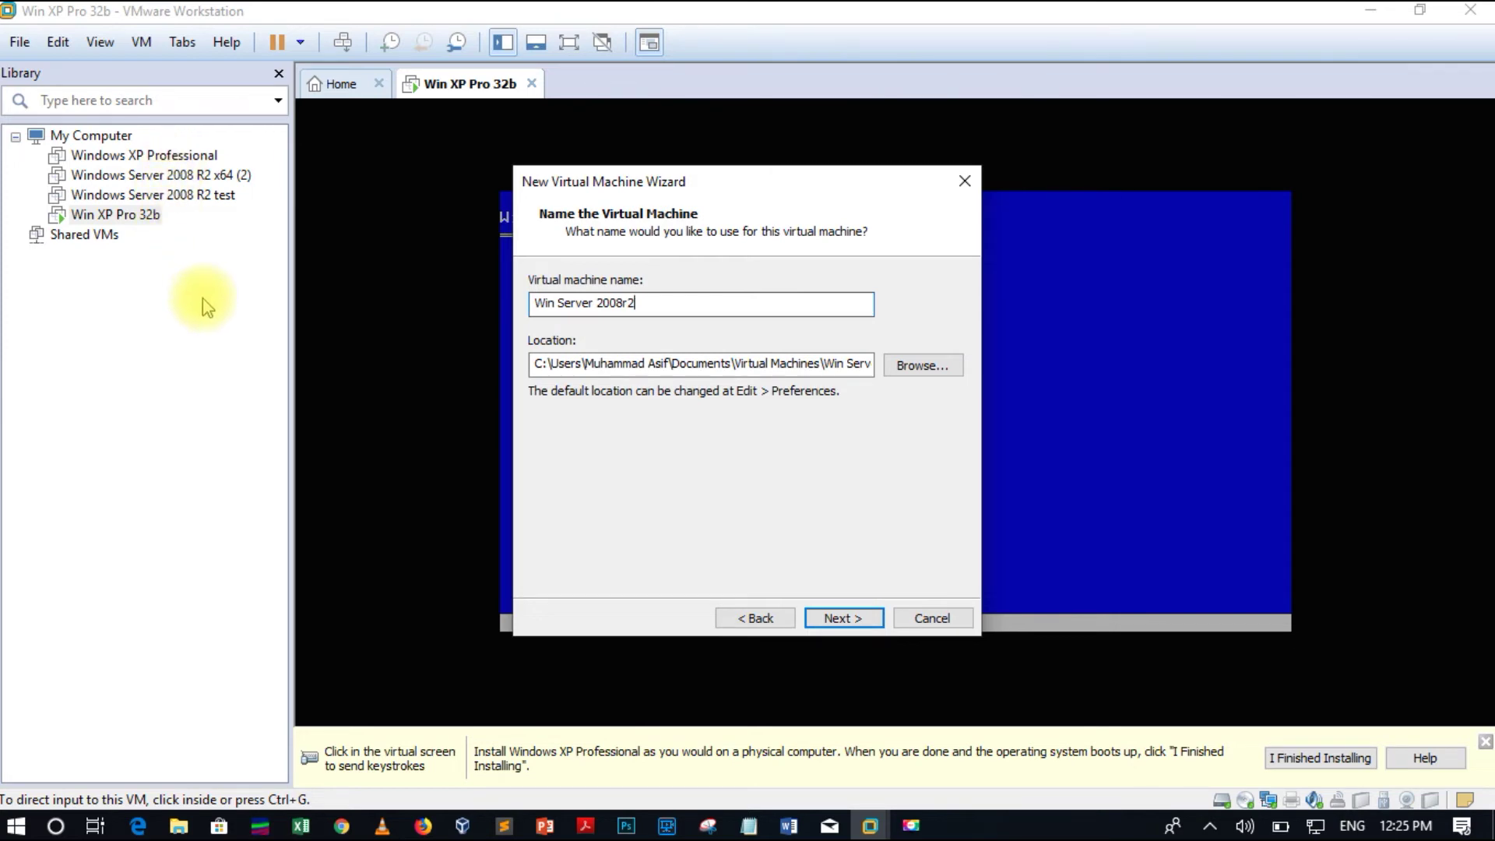
left_click(916, 380)
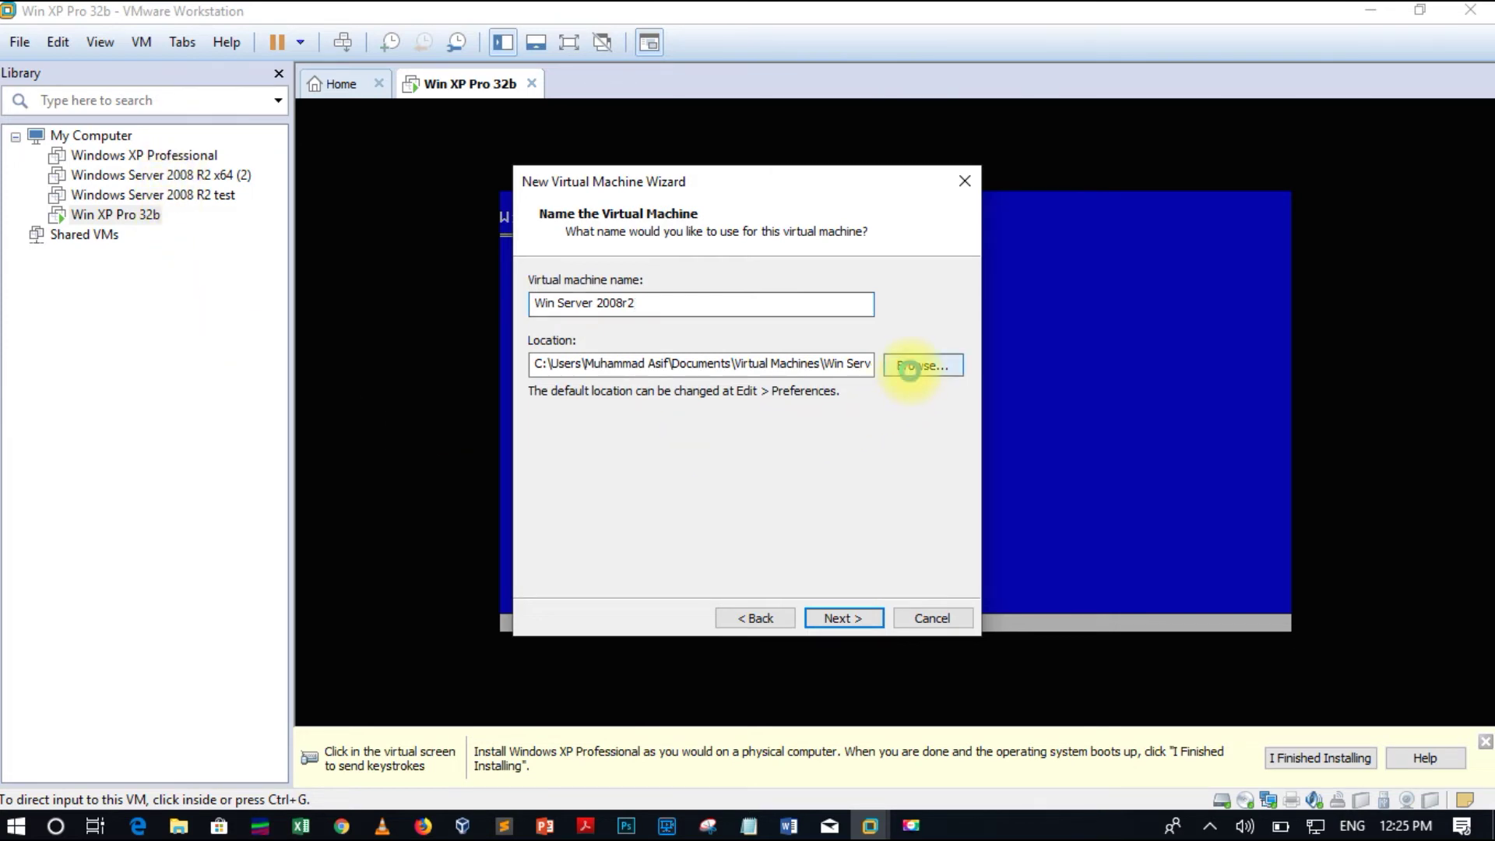
scroll(865, 530, "down", 4)
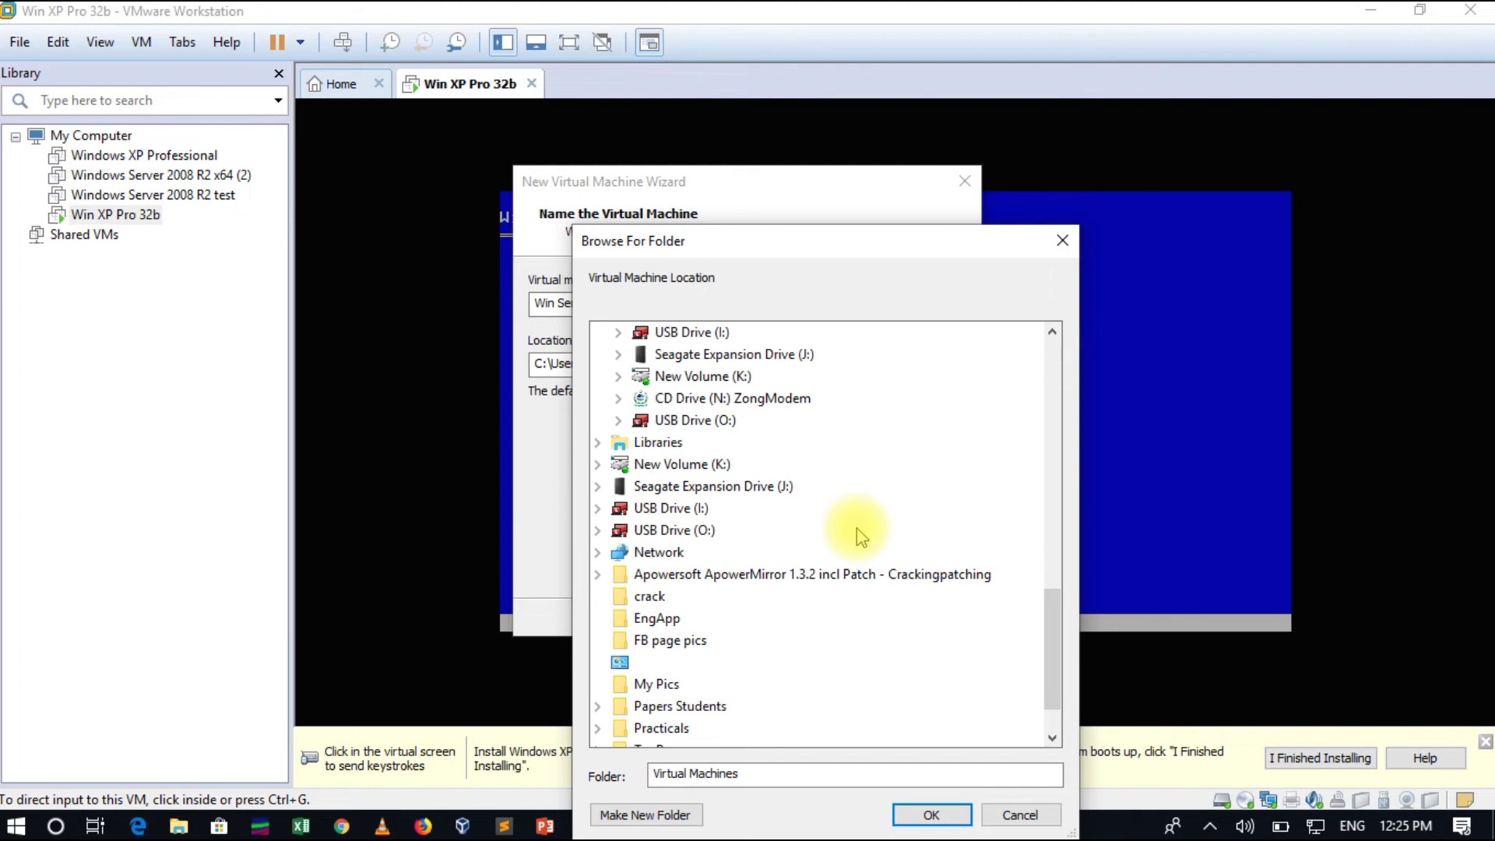
scroll(862, 535, "up", 2)
double_click(666, 508)
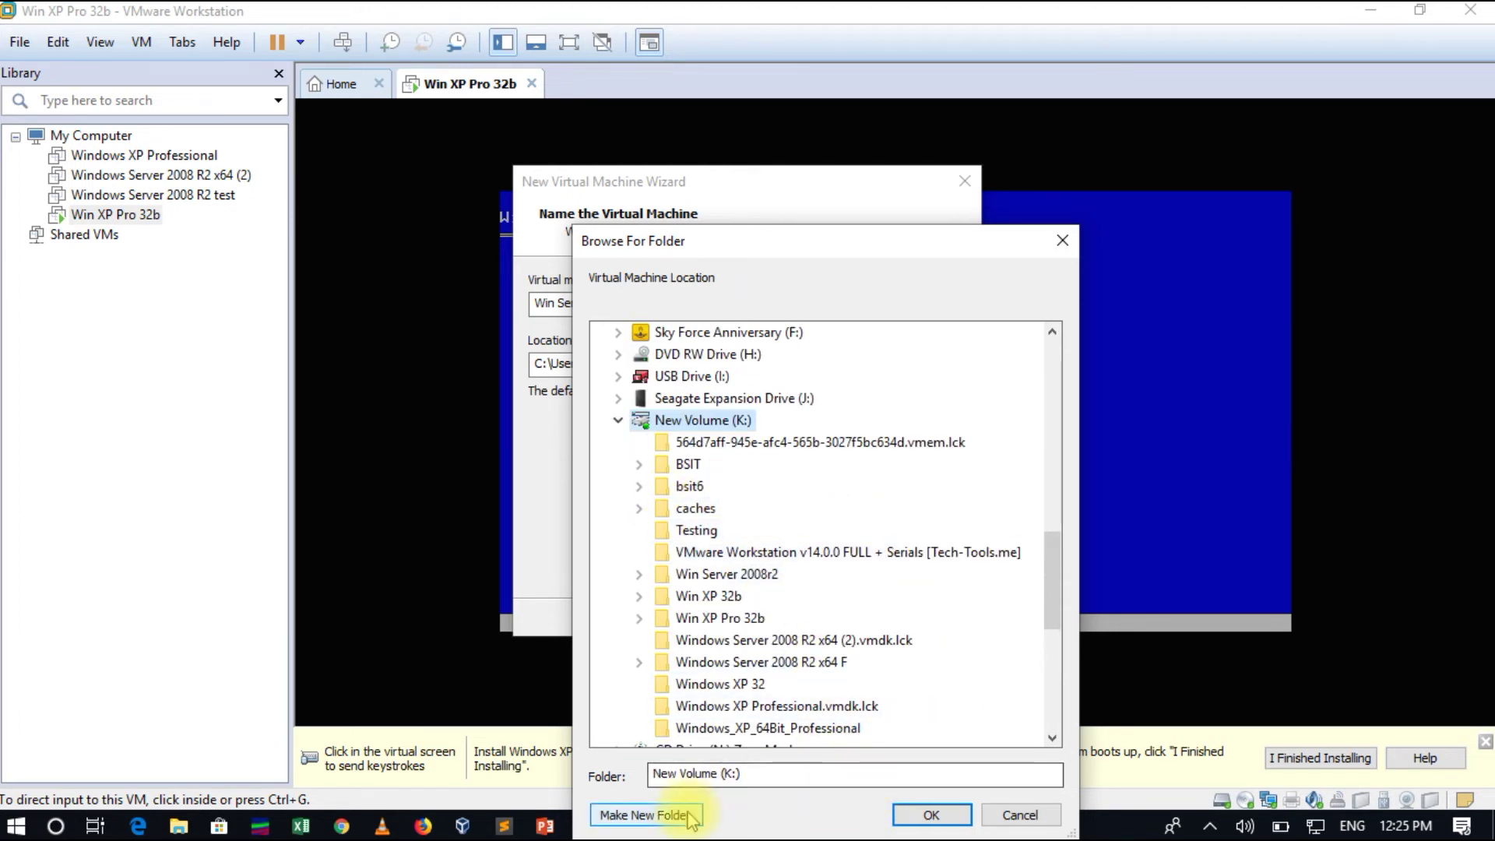
left_click(645, 815)
type("Win Server 2008r2")
key("Return")
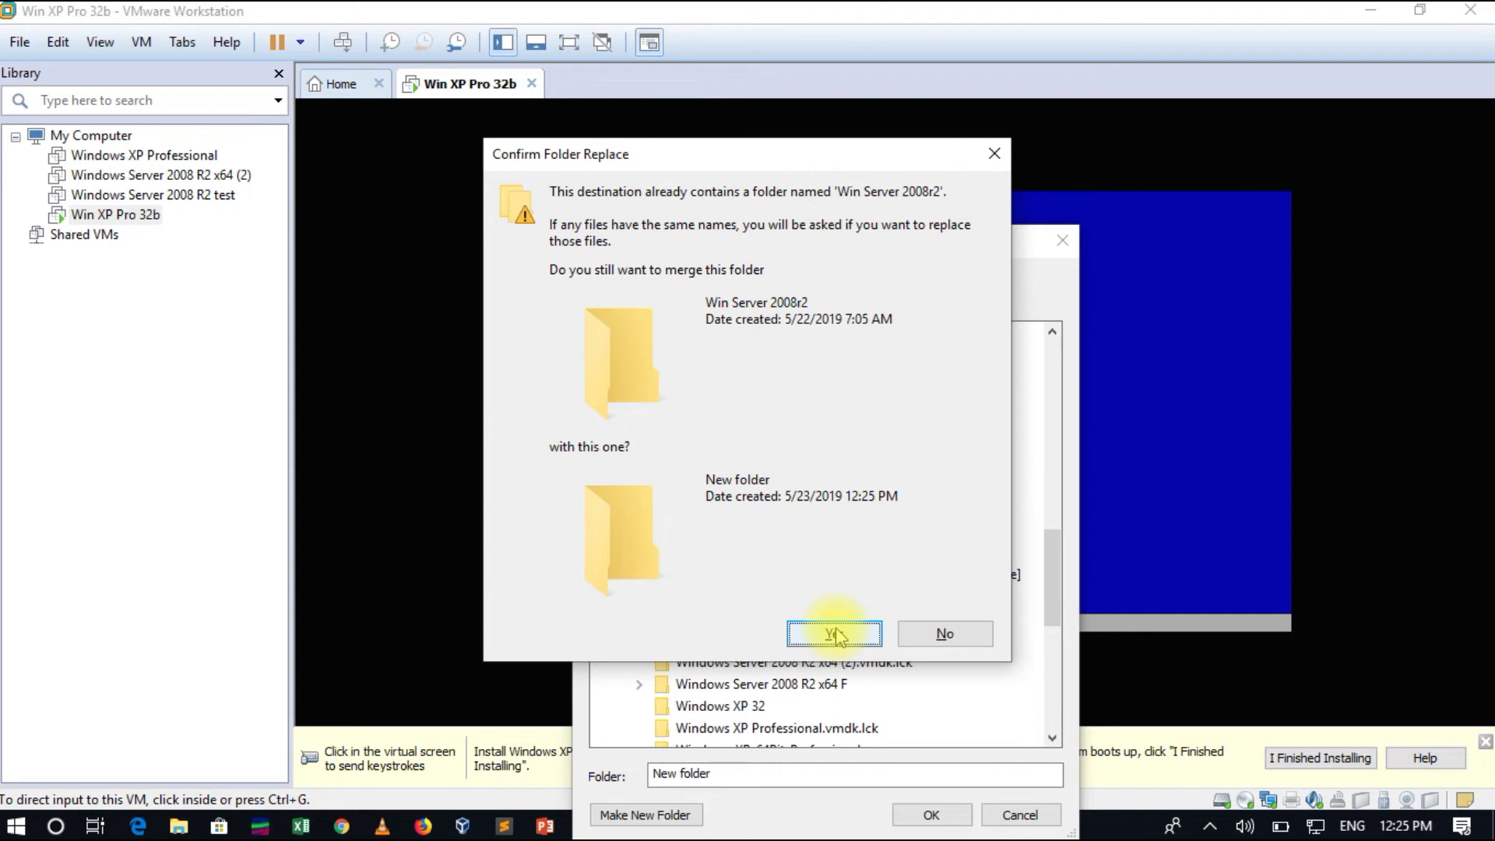
left_click(917, 637)
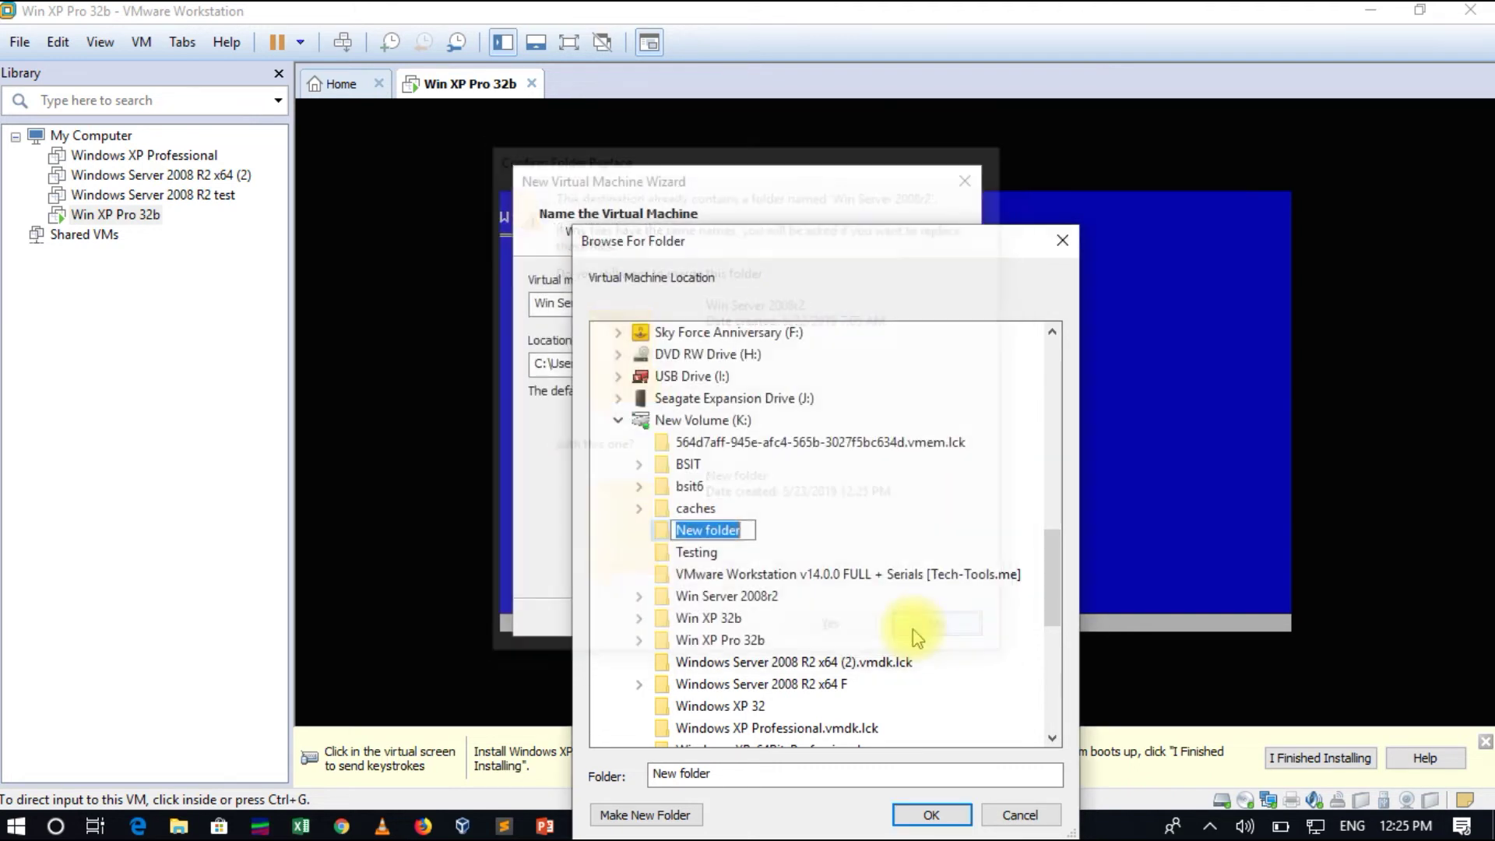
Step: Name the new folder on drive K: "Win Server 2008 R2" and use it as the virtual machine's location
type("Win")
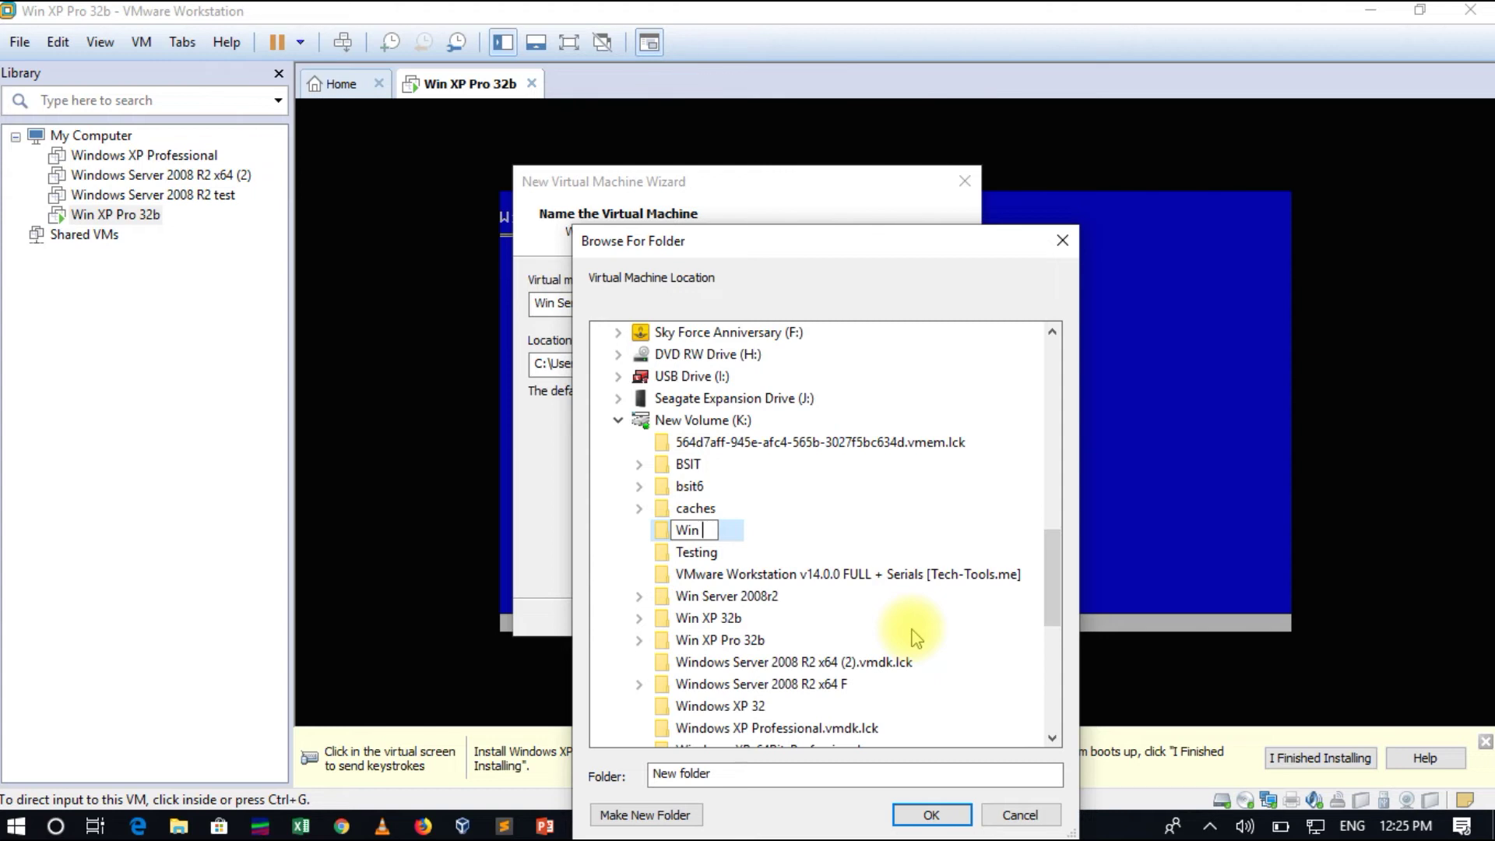
type(" Server 200")
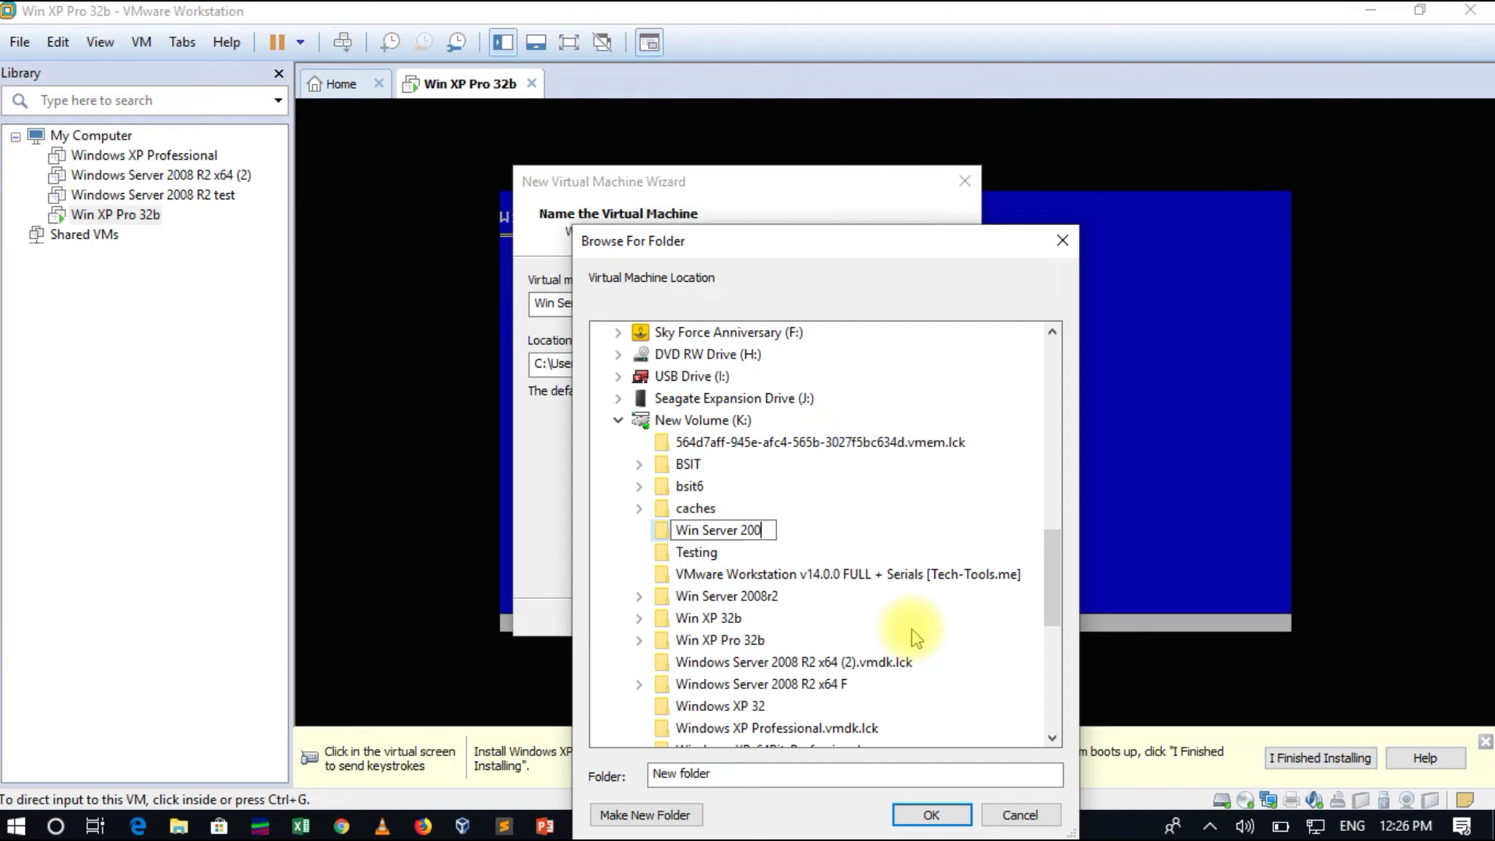
type("8 R2")
key("Return")
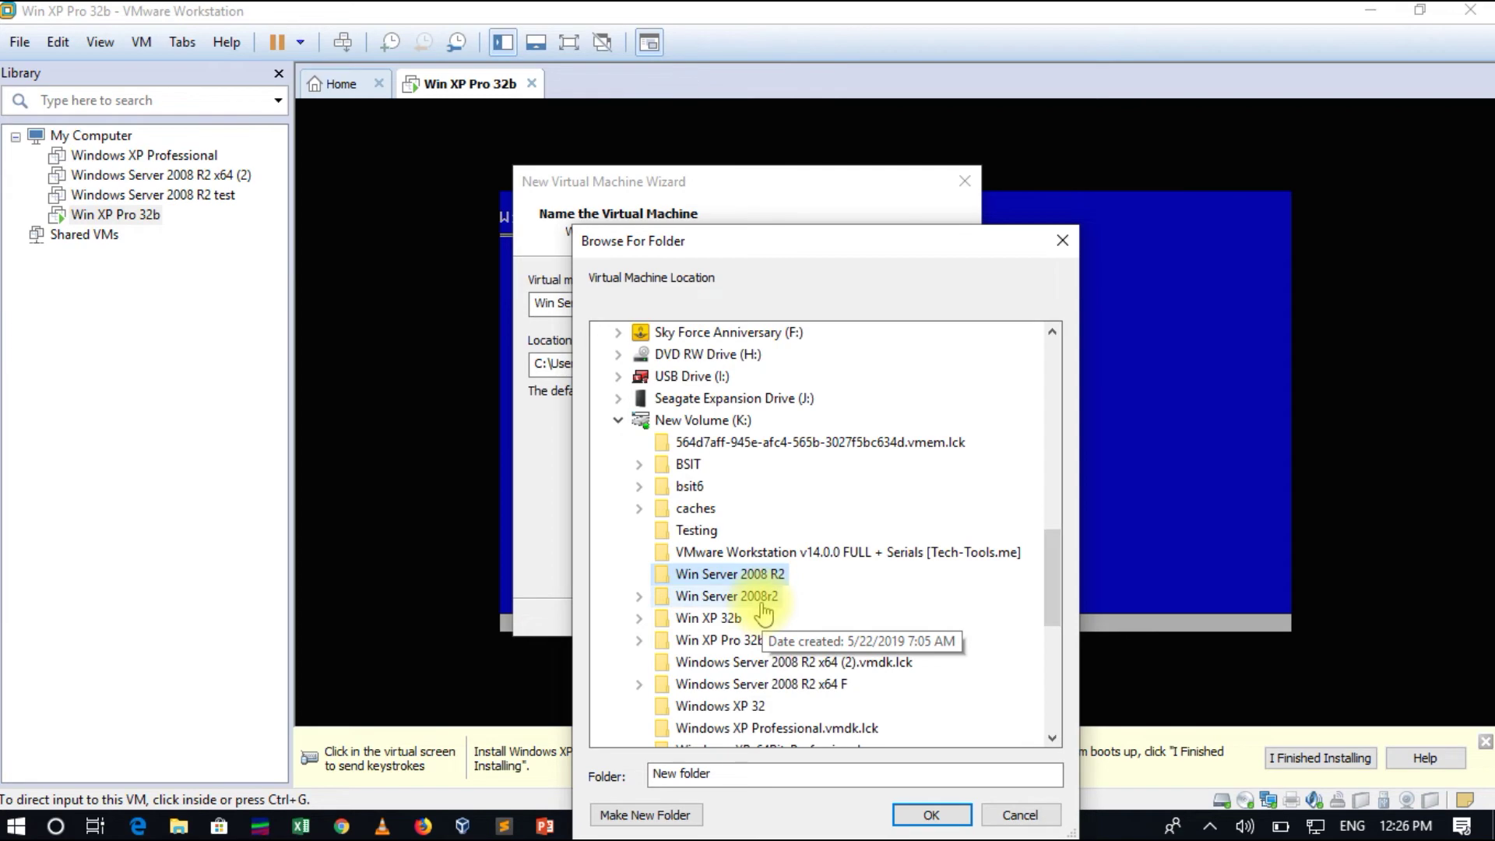
left_click(933, 815)
left_click(845, 618)
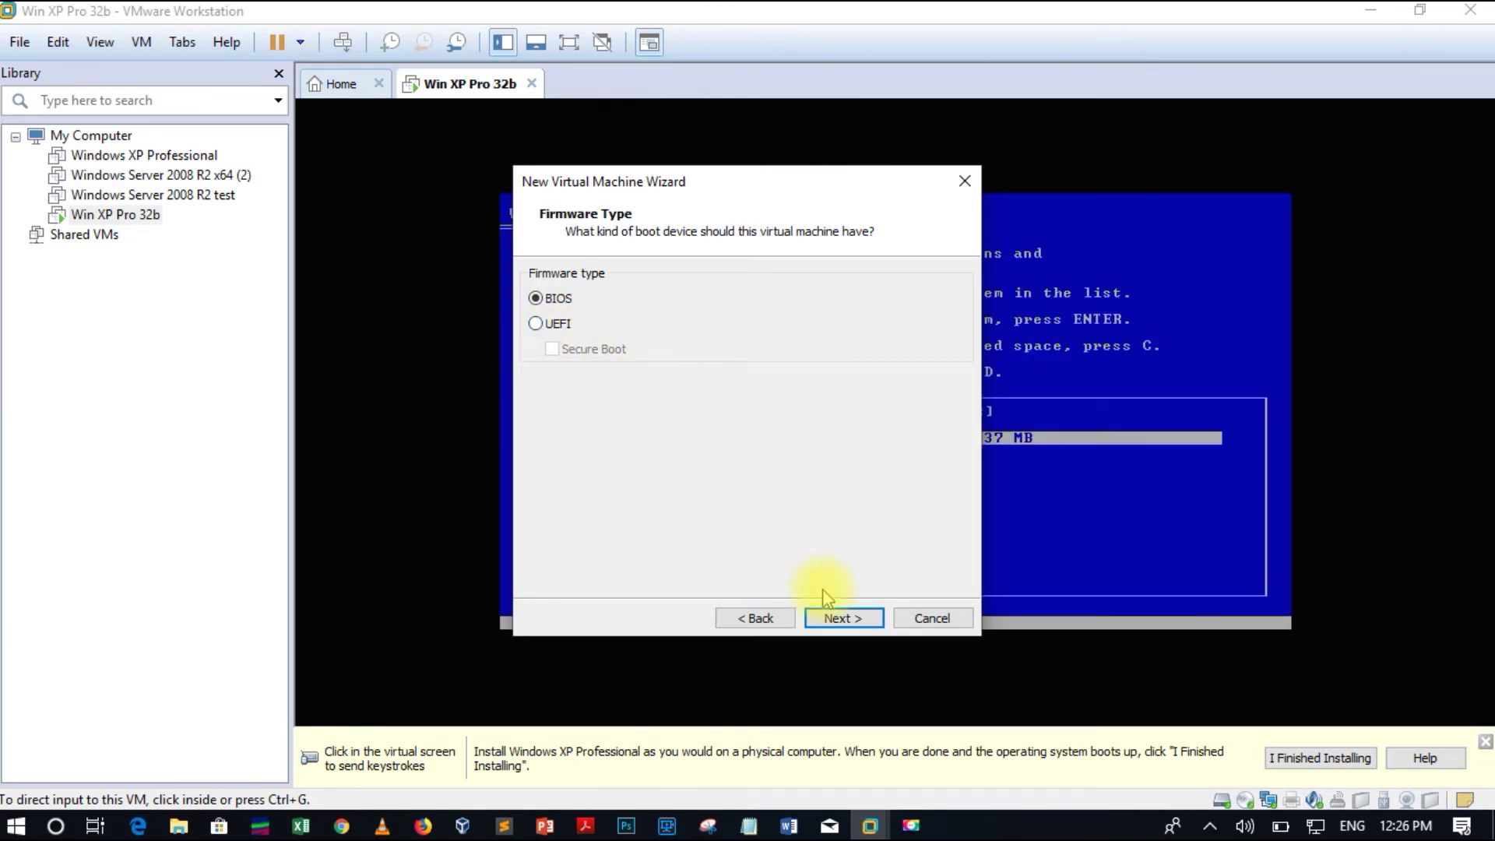
Step: Accept BIOS firmware with one single-core processor and set the virtual machine's memory to 2 GB
left_click(860, 619)
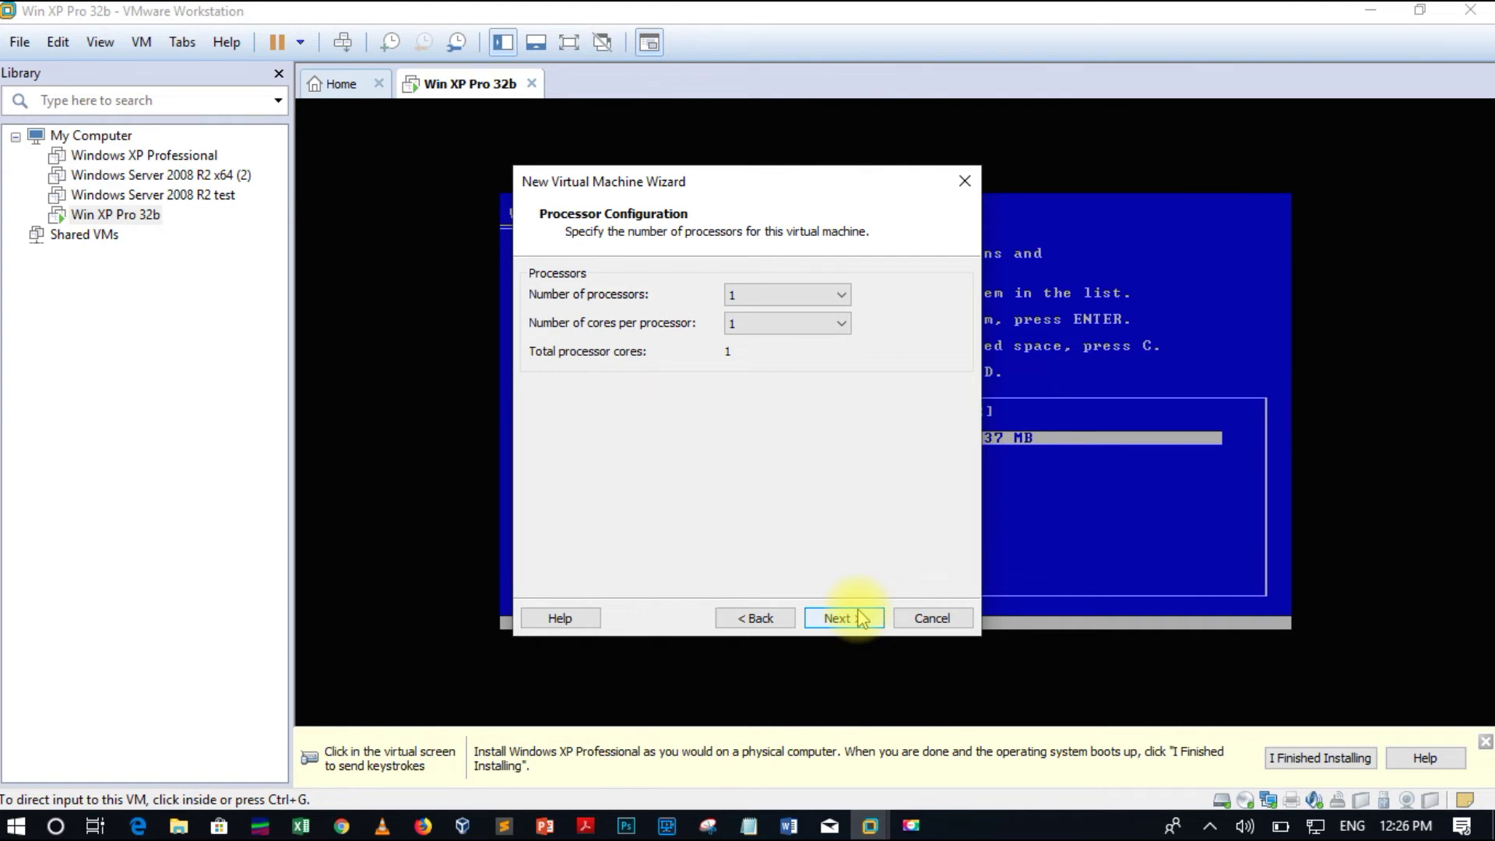
left_click(860, 619)
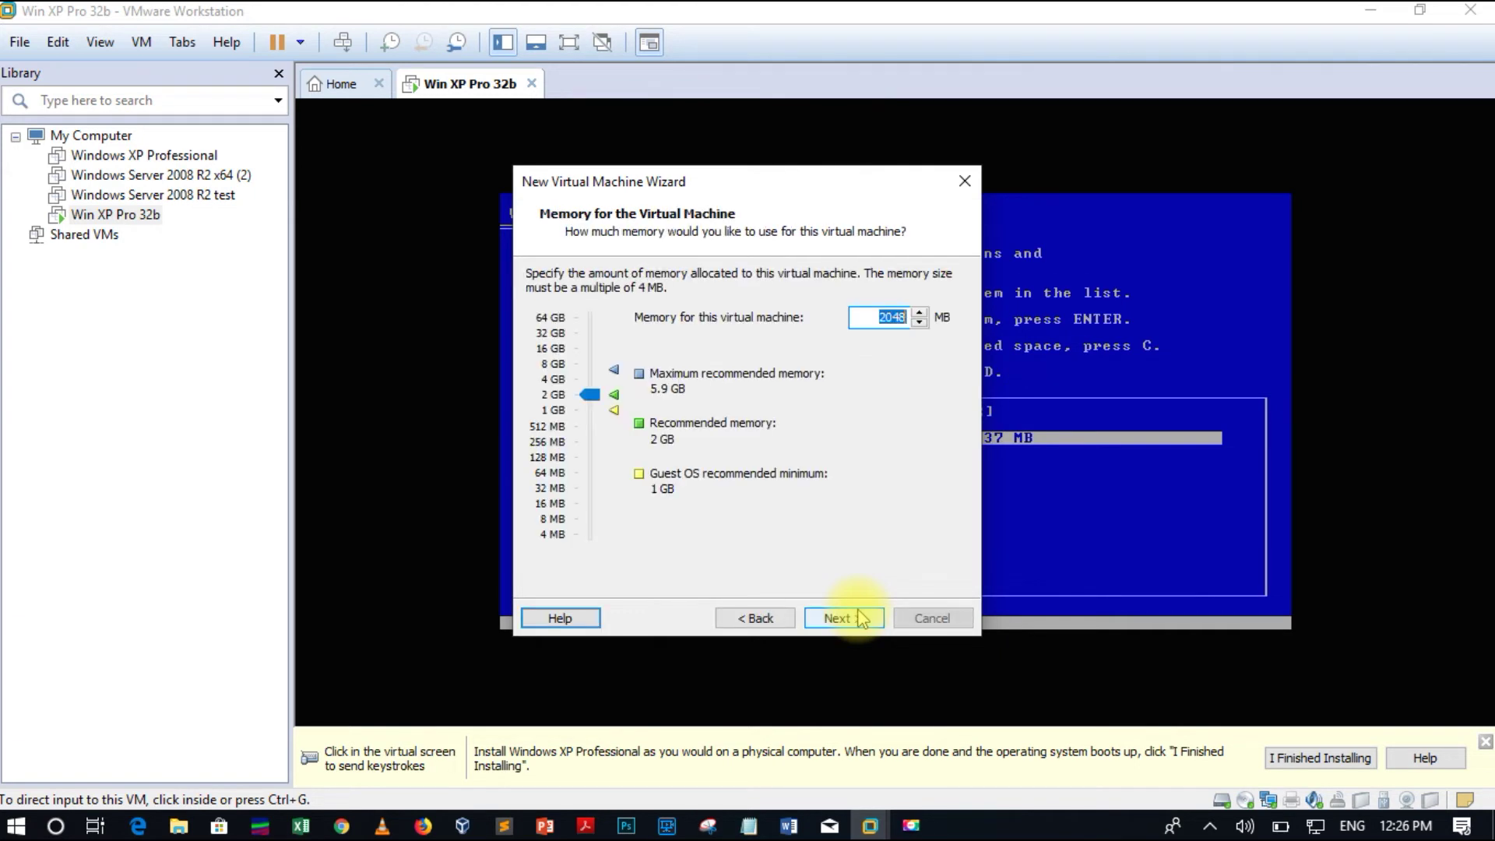
left_click(564, 419)
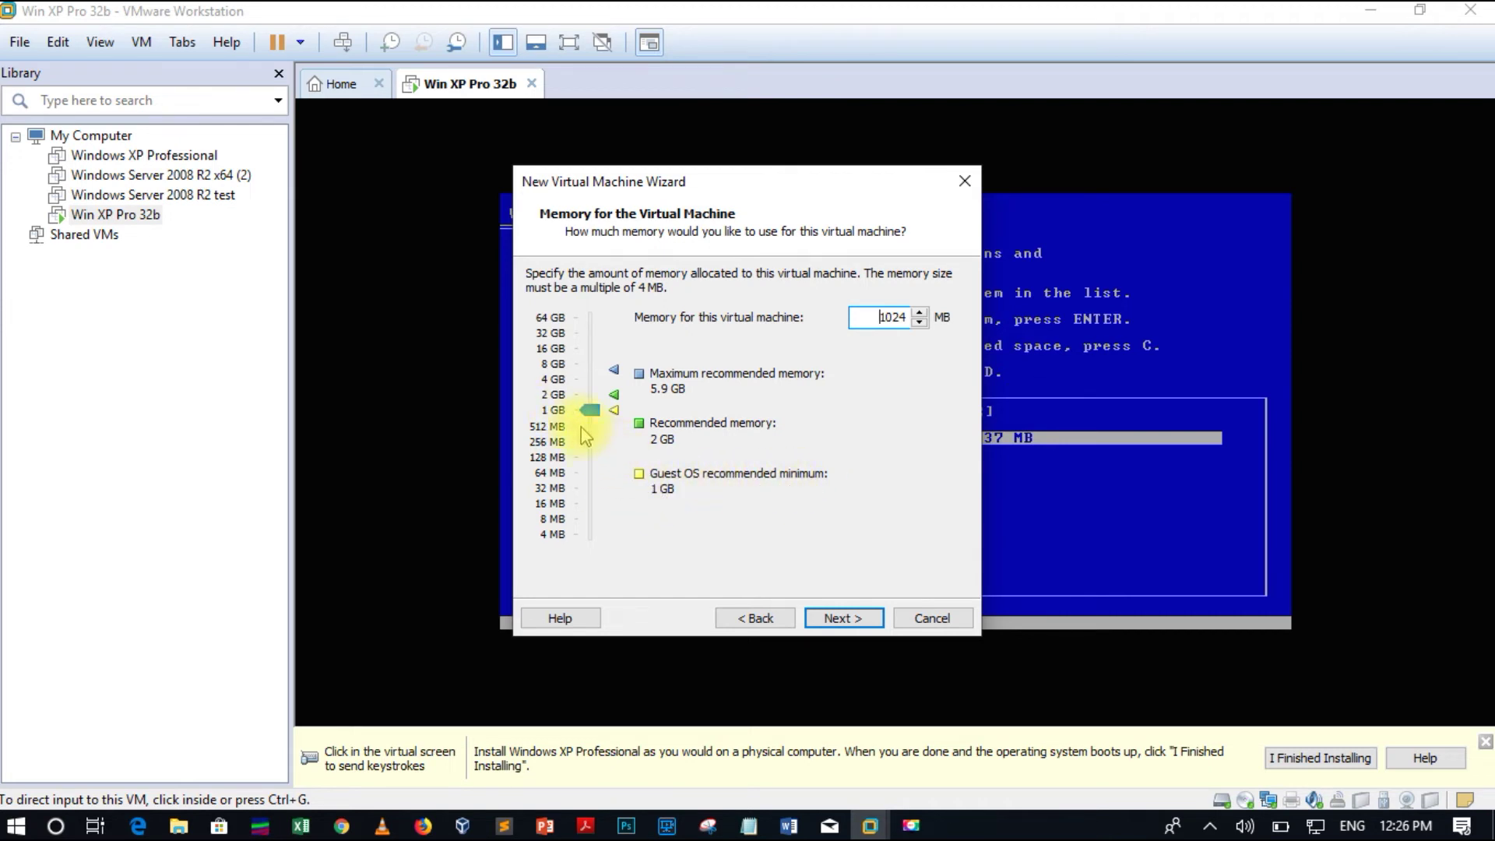
left_click(554, 395)
left_click(871, 619)
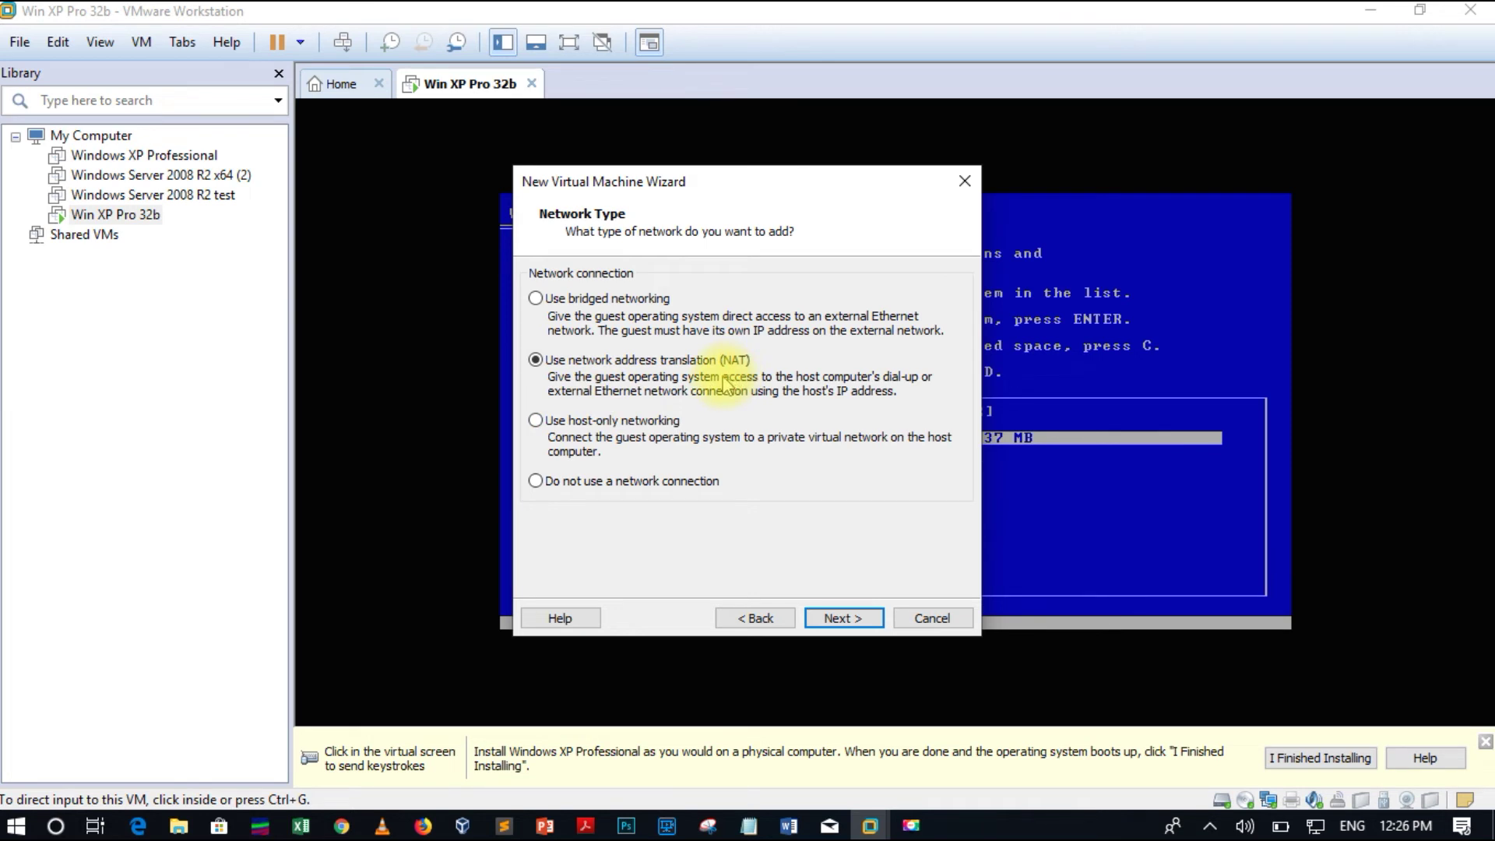
Step: Accept NAT networking and the LSI Logic SAS controller with the SCSI disk type
left_click(821, 623)
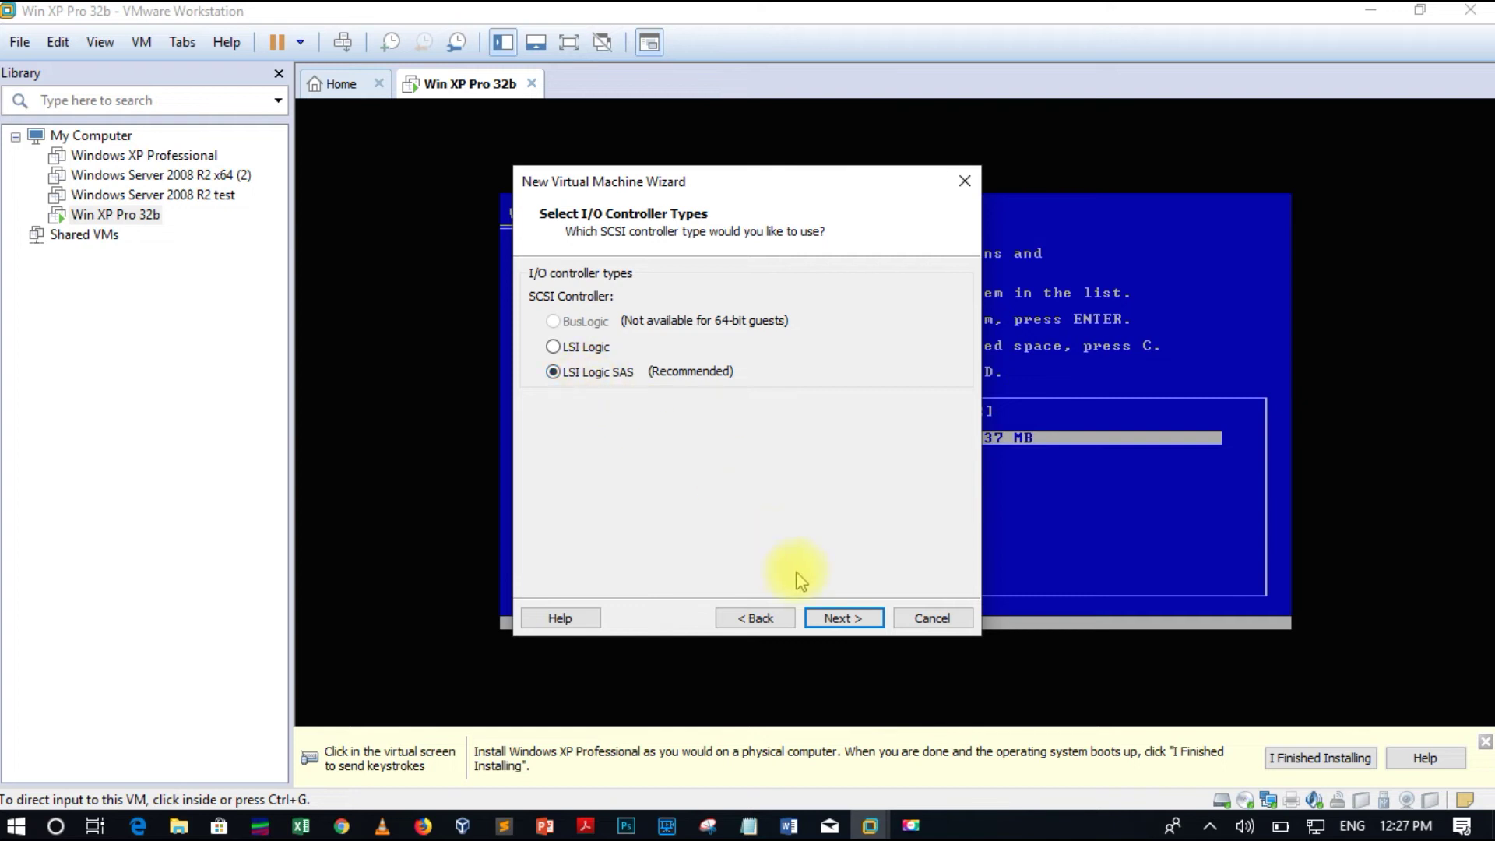
left_click(826, 620)
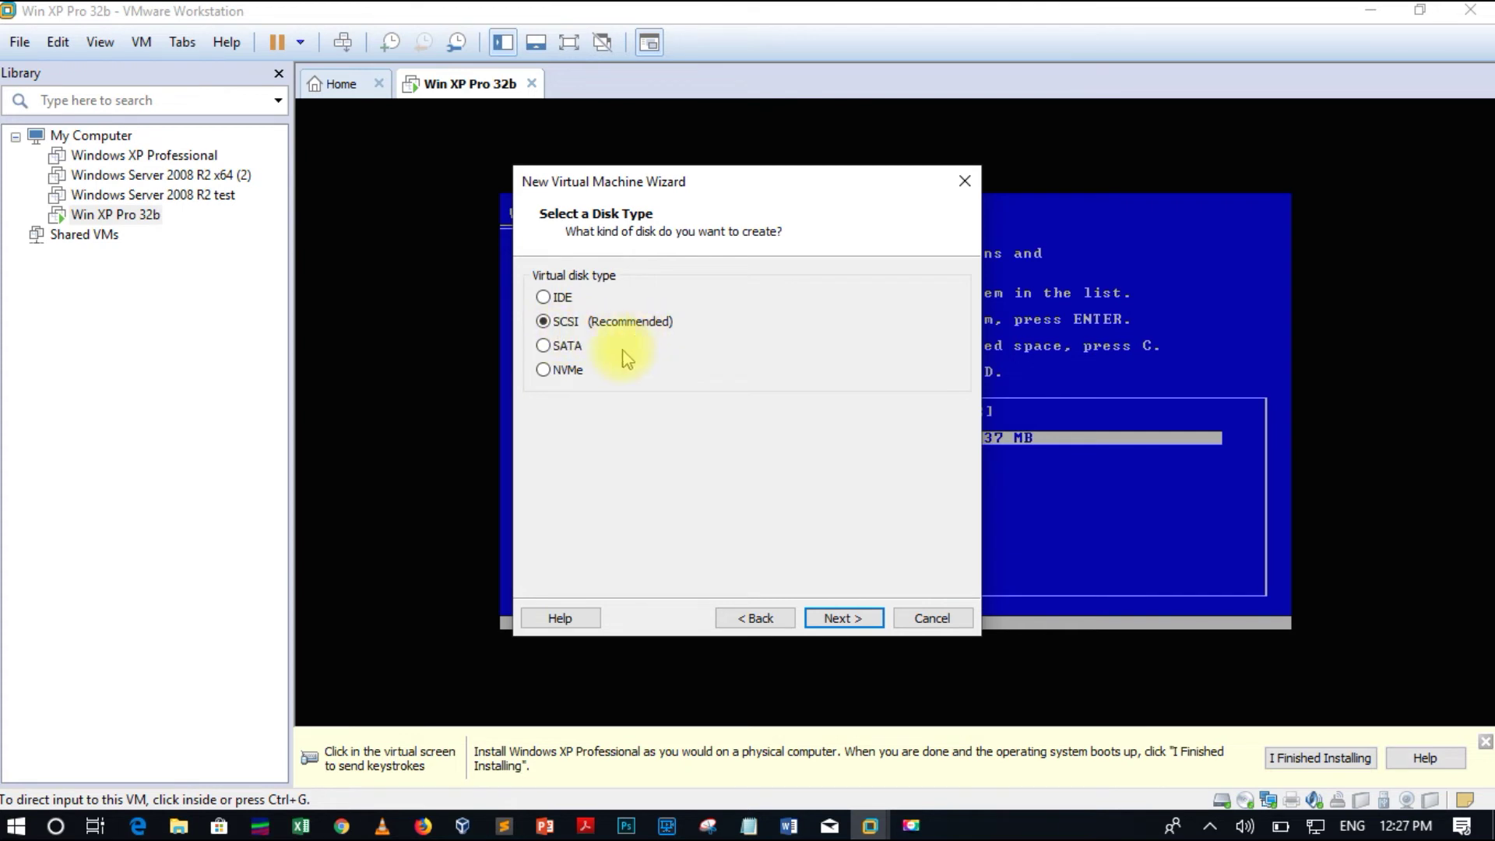
left_click(836, 613)
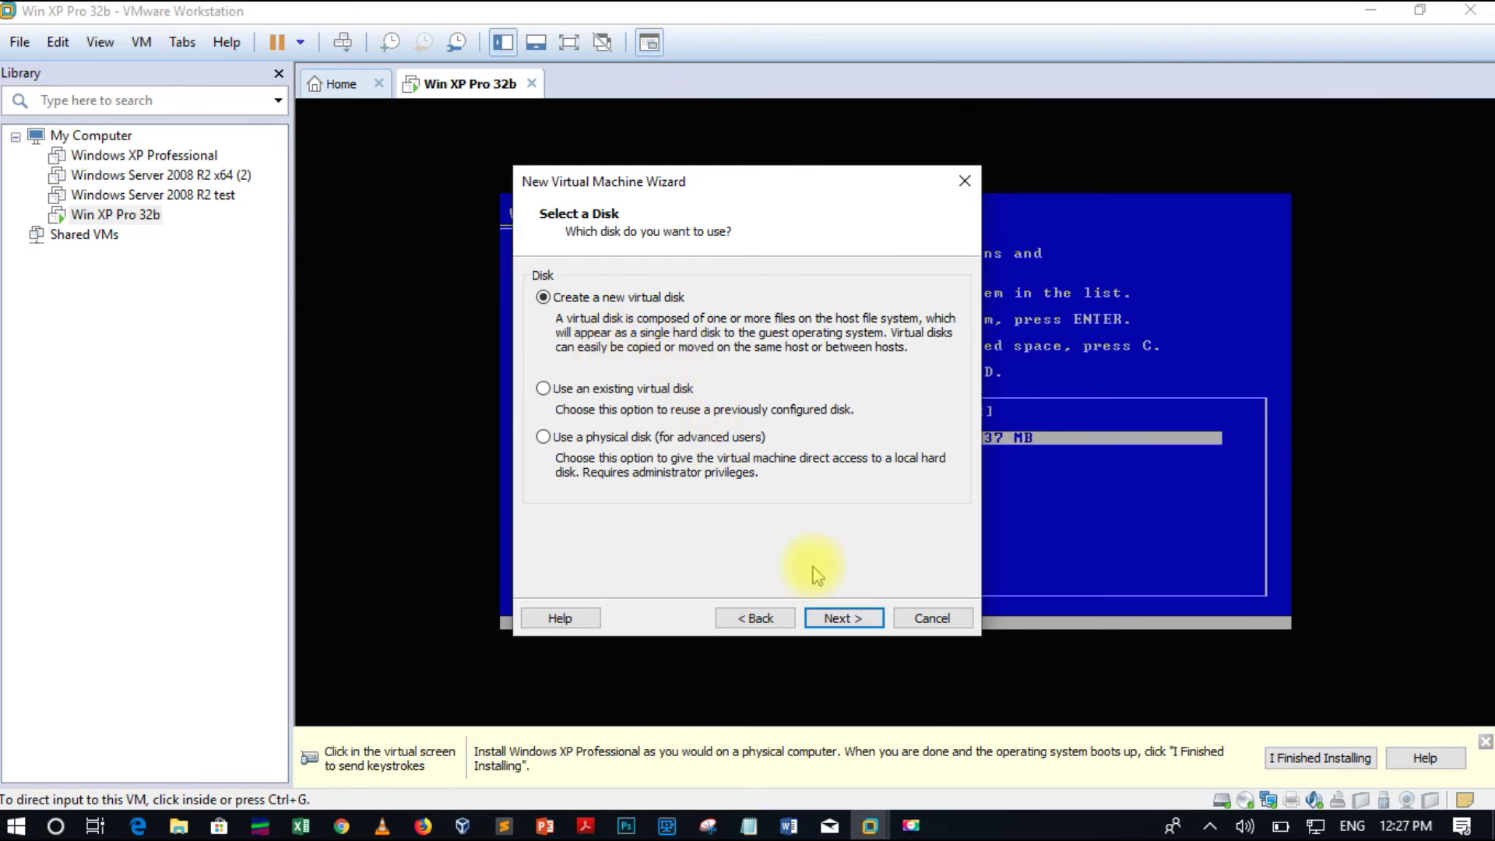
Step: Create a new virtual disk with a maximum size of 20 GB, stored as a single file
left_click(849, 620)
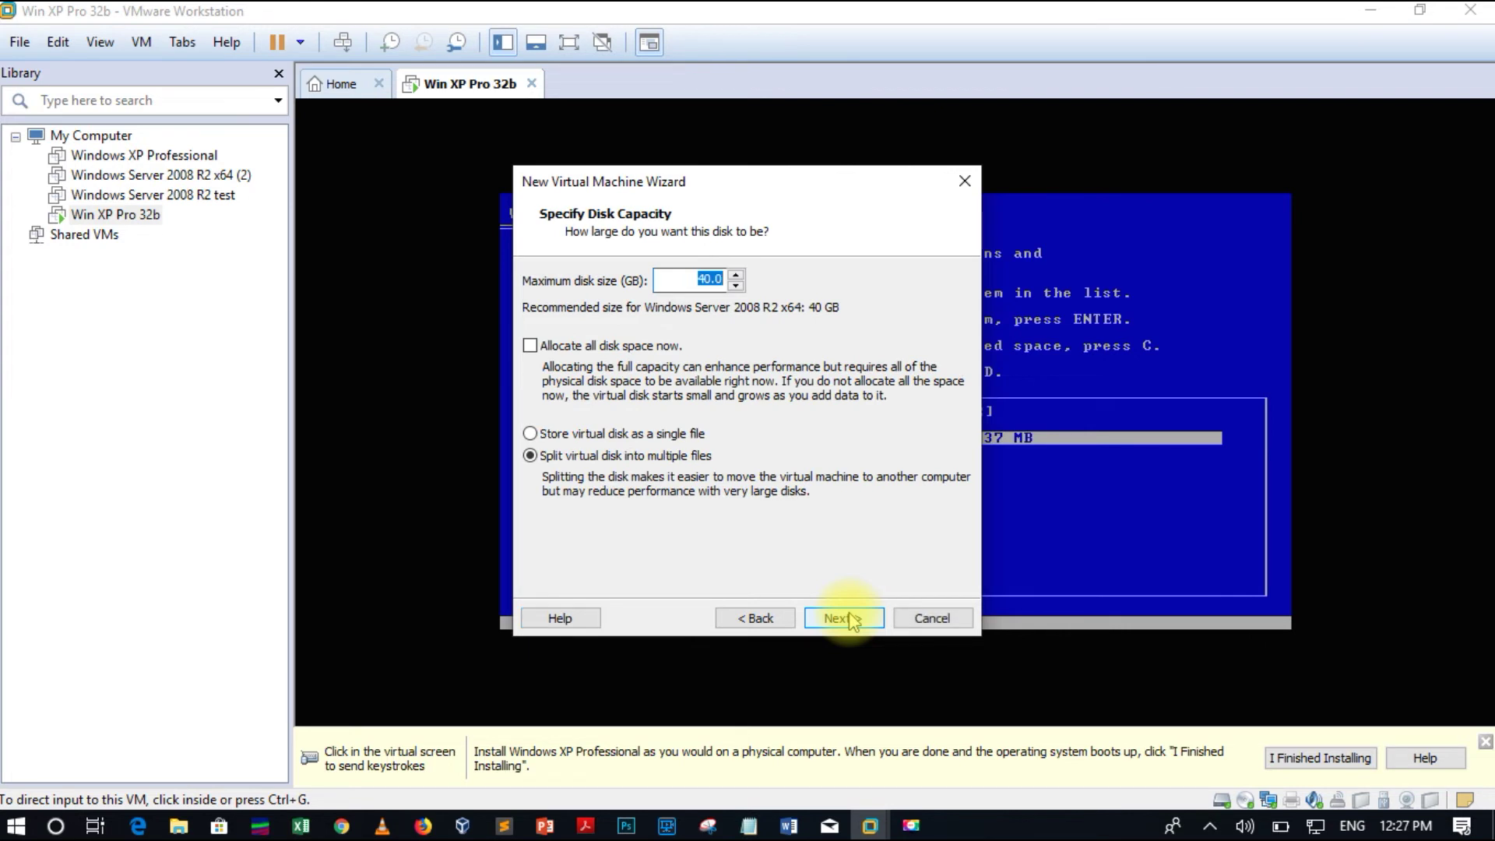
type("20")
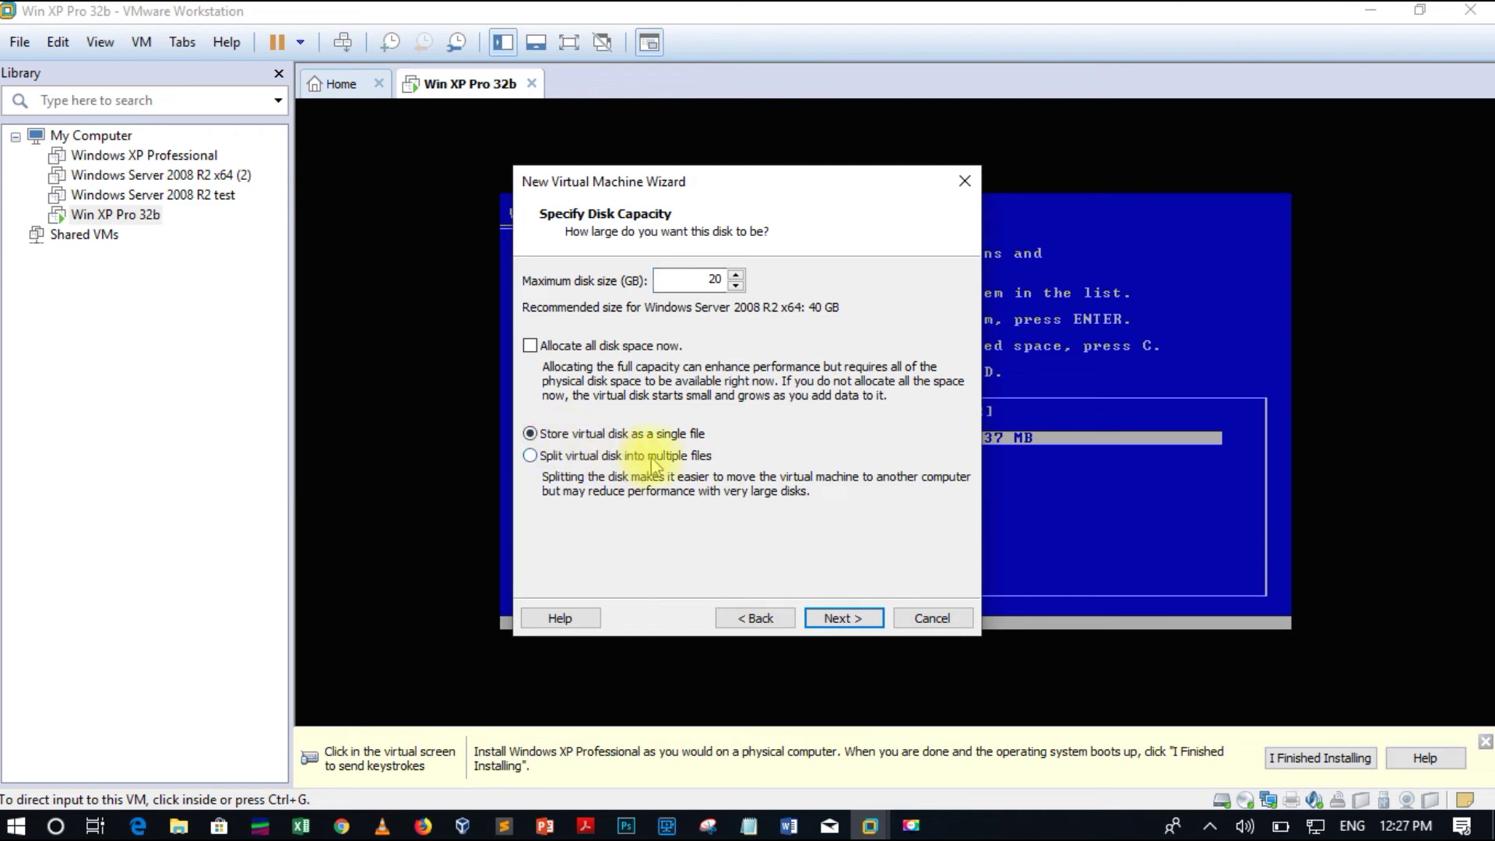
left_click(841, 620)
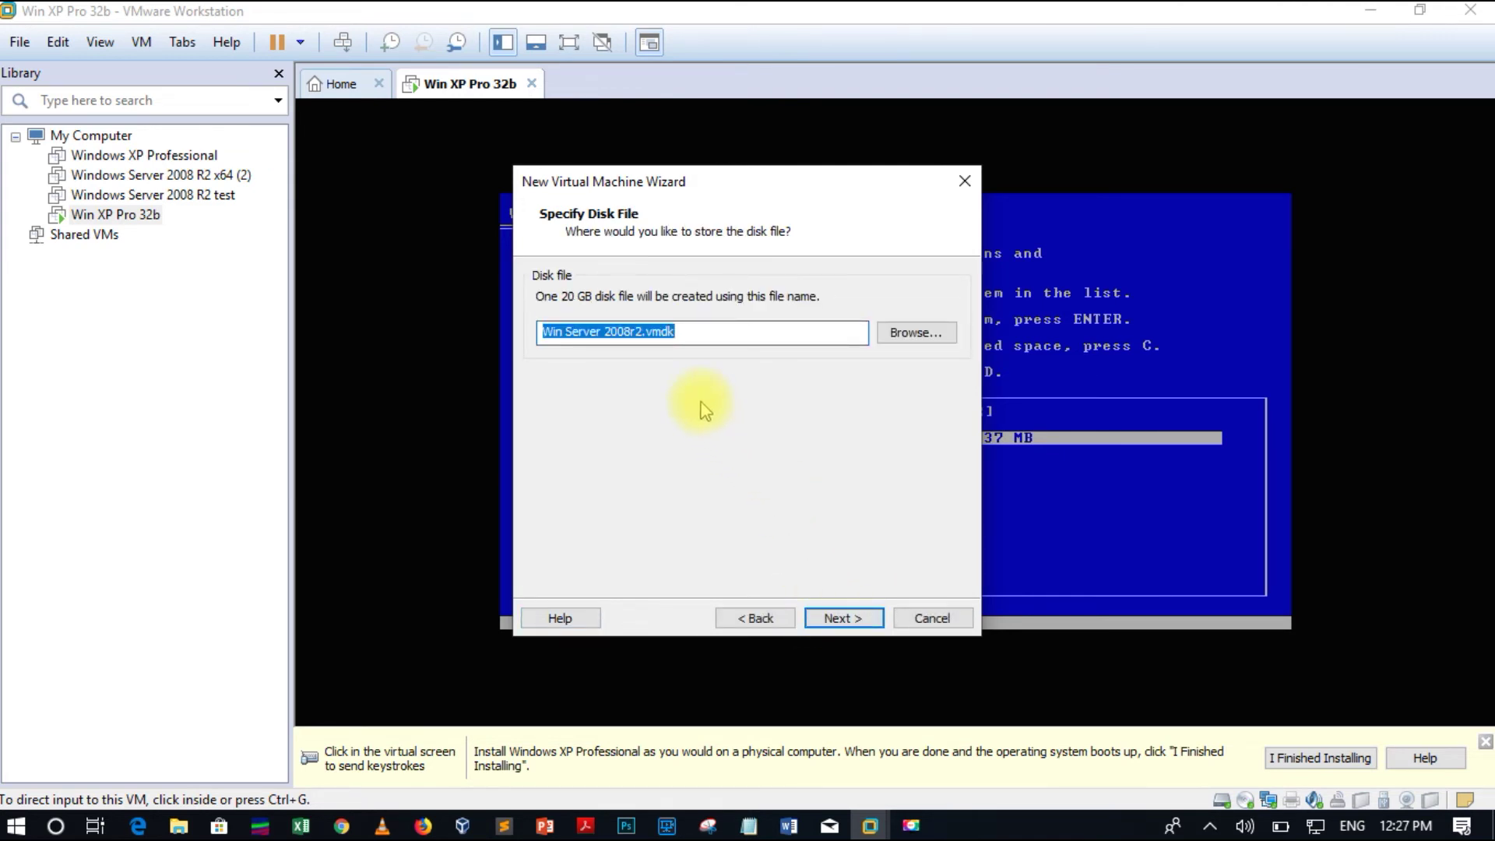
Step: Name the disk file "Win Server 2008 R2.vmdk" and finish creating the virtual machine
left_click(639, 343)
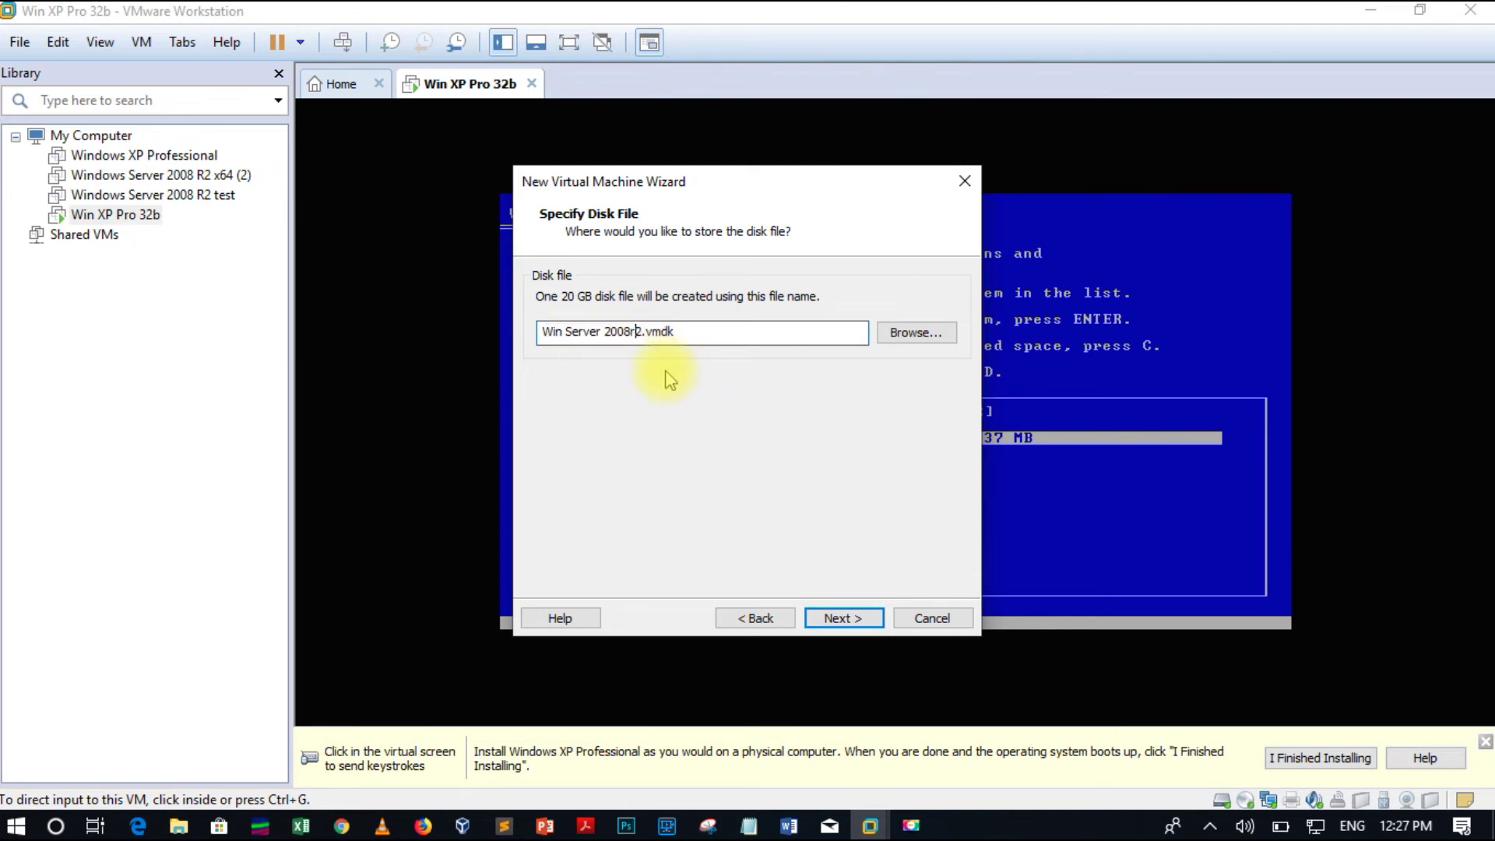
key("BackSpace")
key("BackSpace")
type("R2")
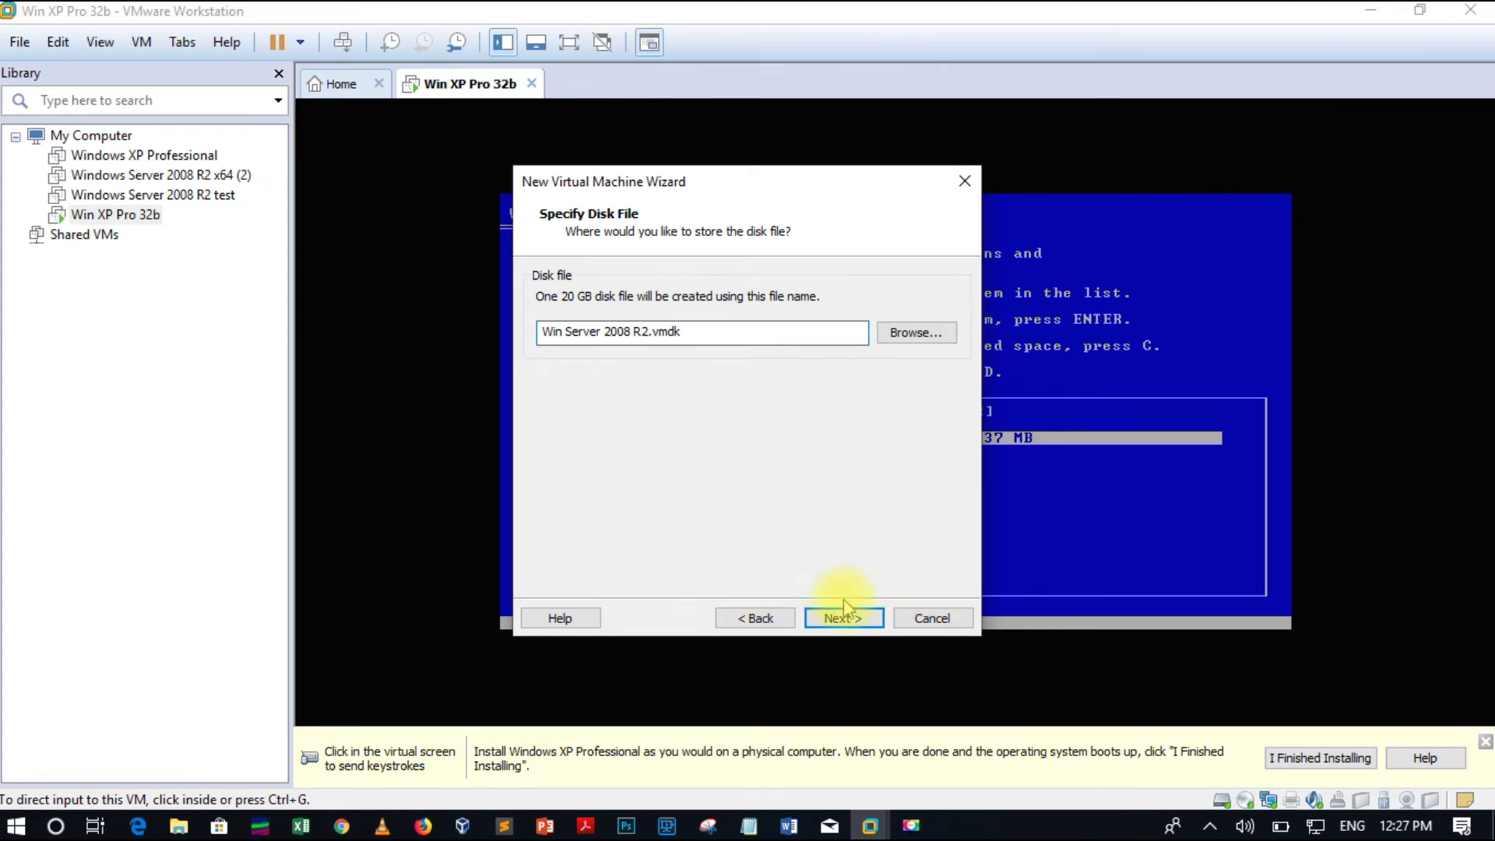
left_click(863, 619)
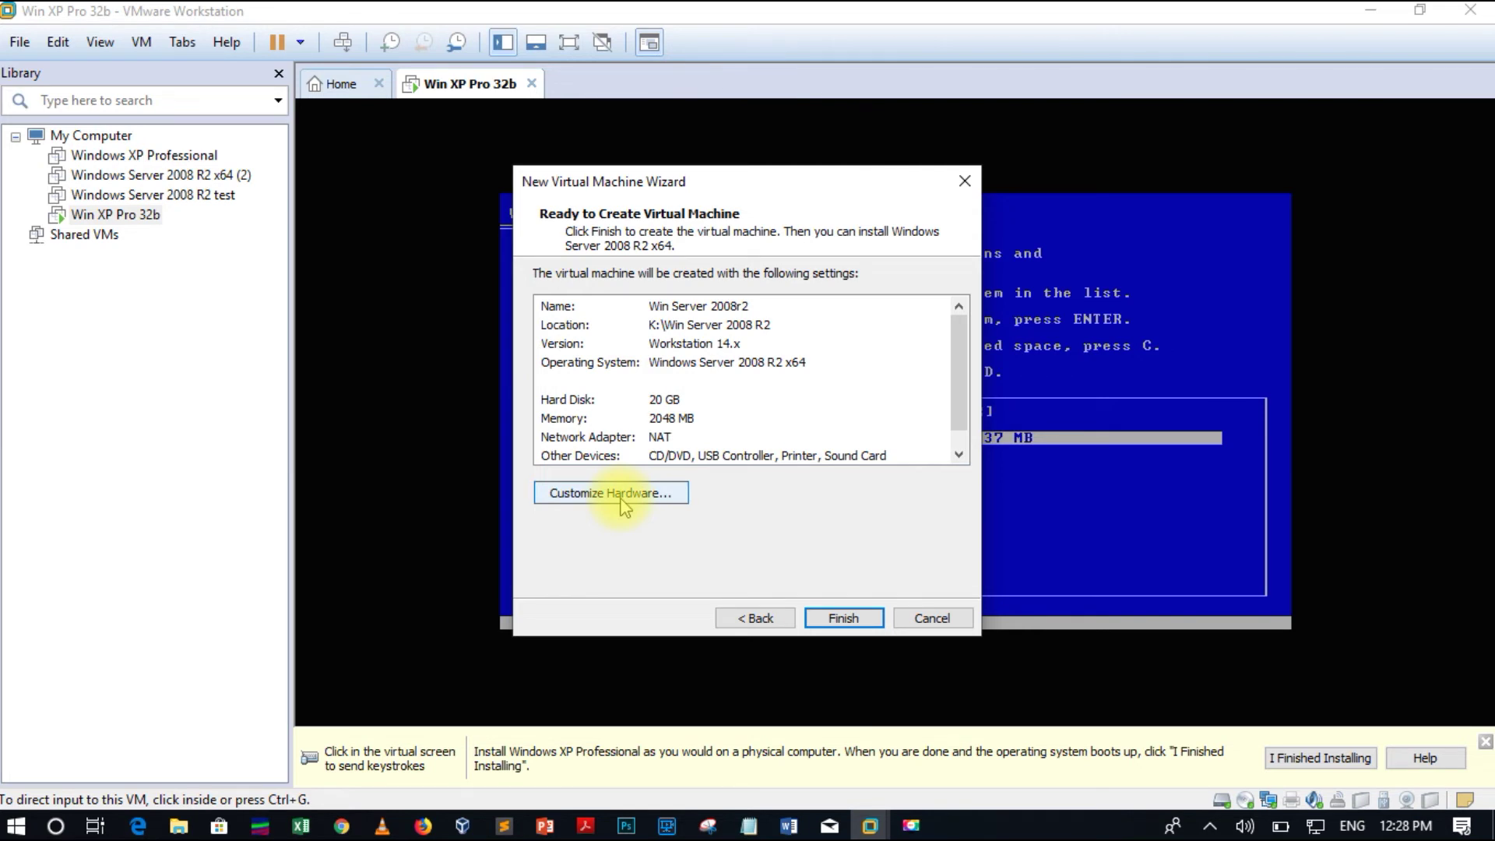
left_click(828, 619)
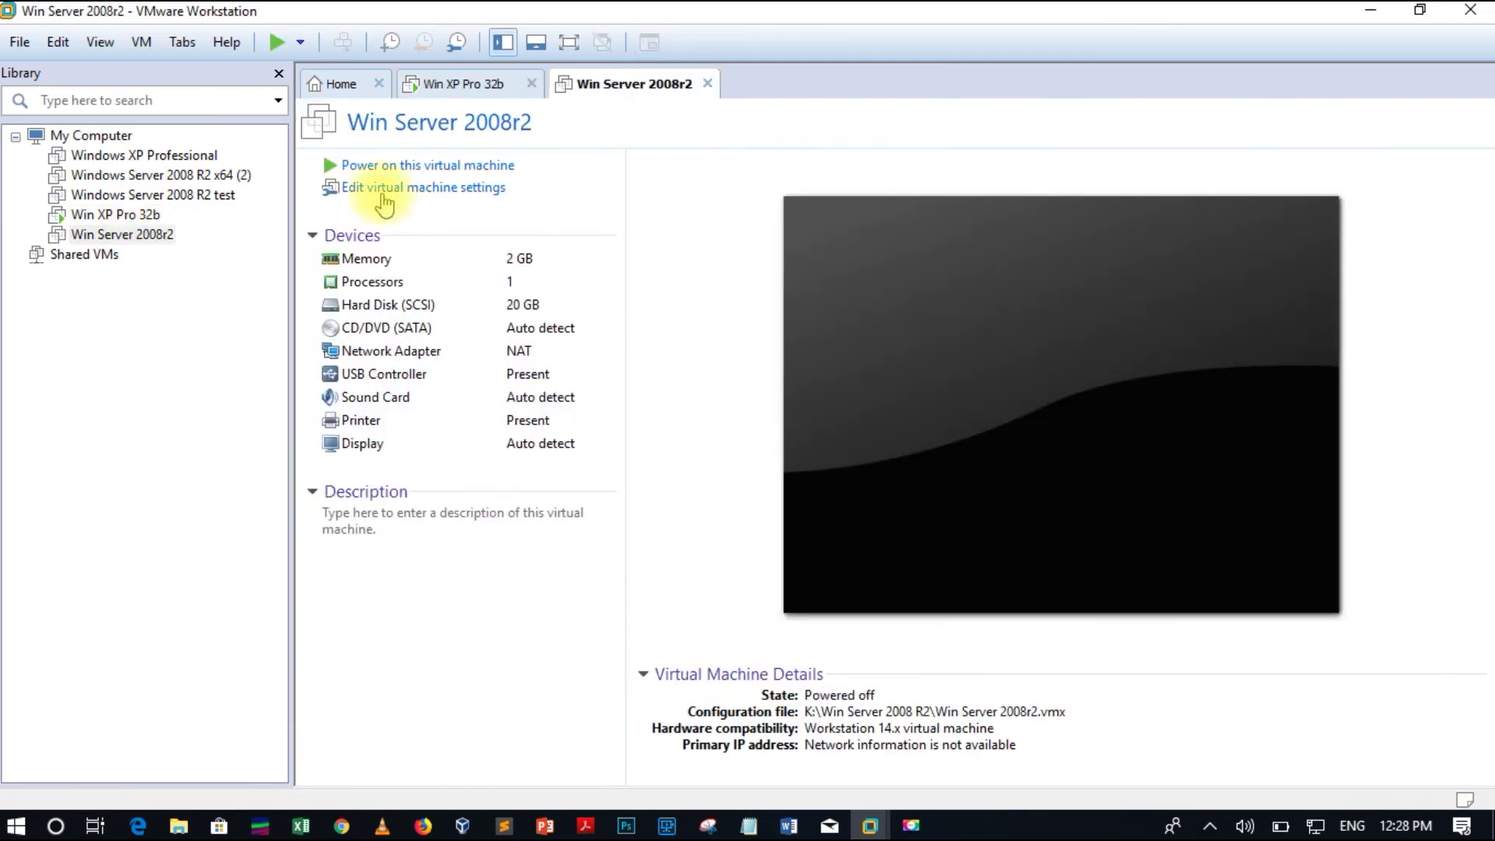
Step: In the Win XP Pro 32b machine, install Windows XP on the unpartitioned space, formatting it with the full NTFS file system option
left_click(466, 84)
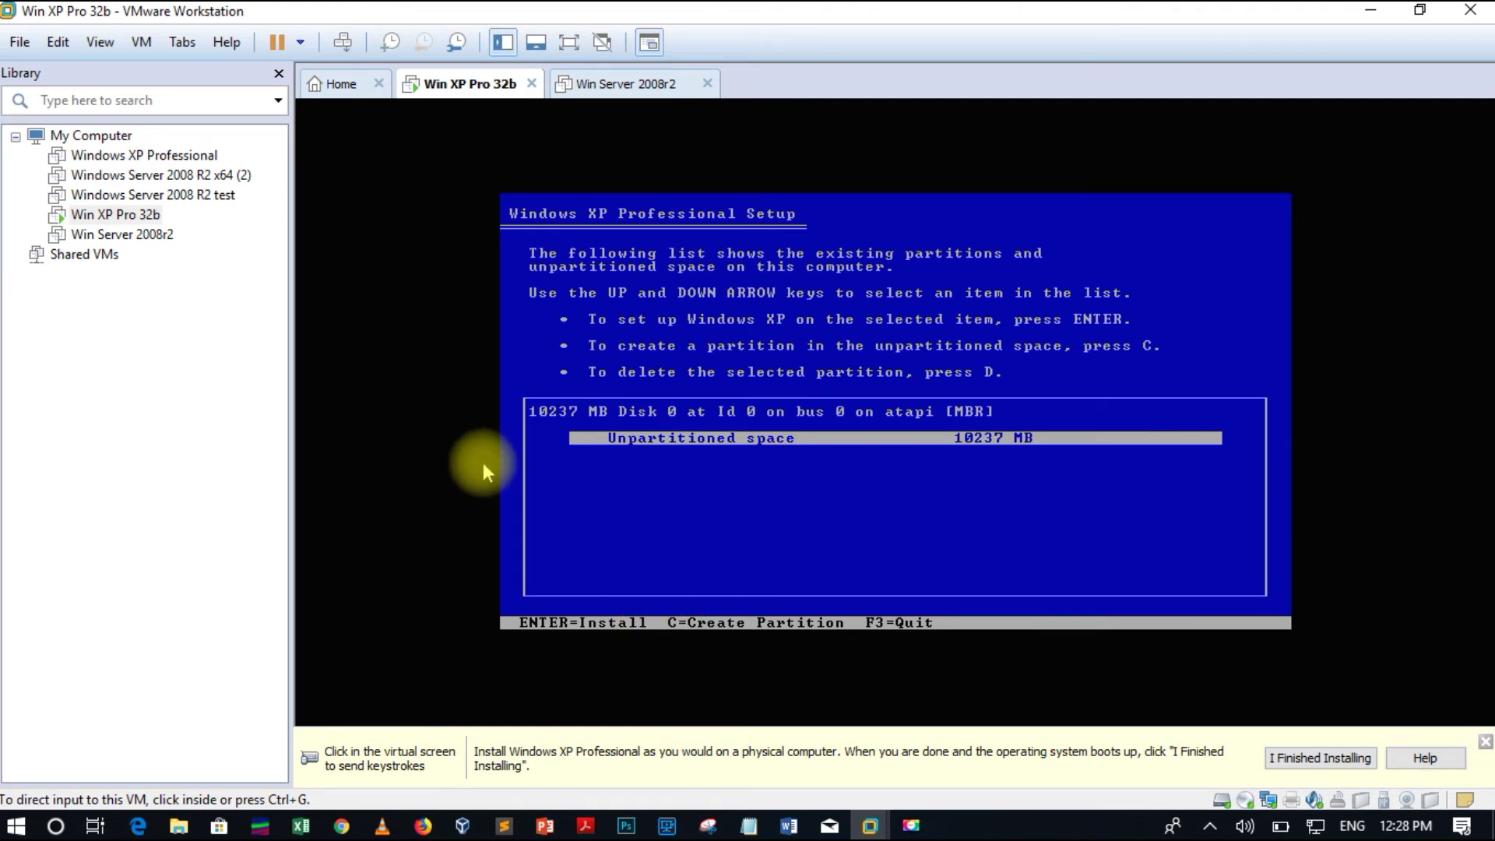
left_click(636, 489)
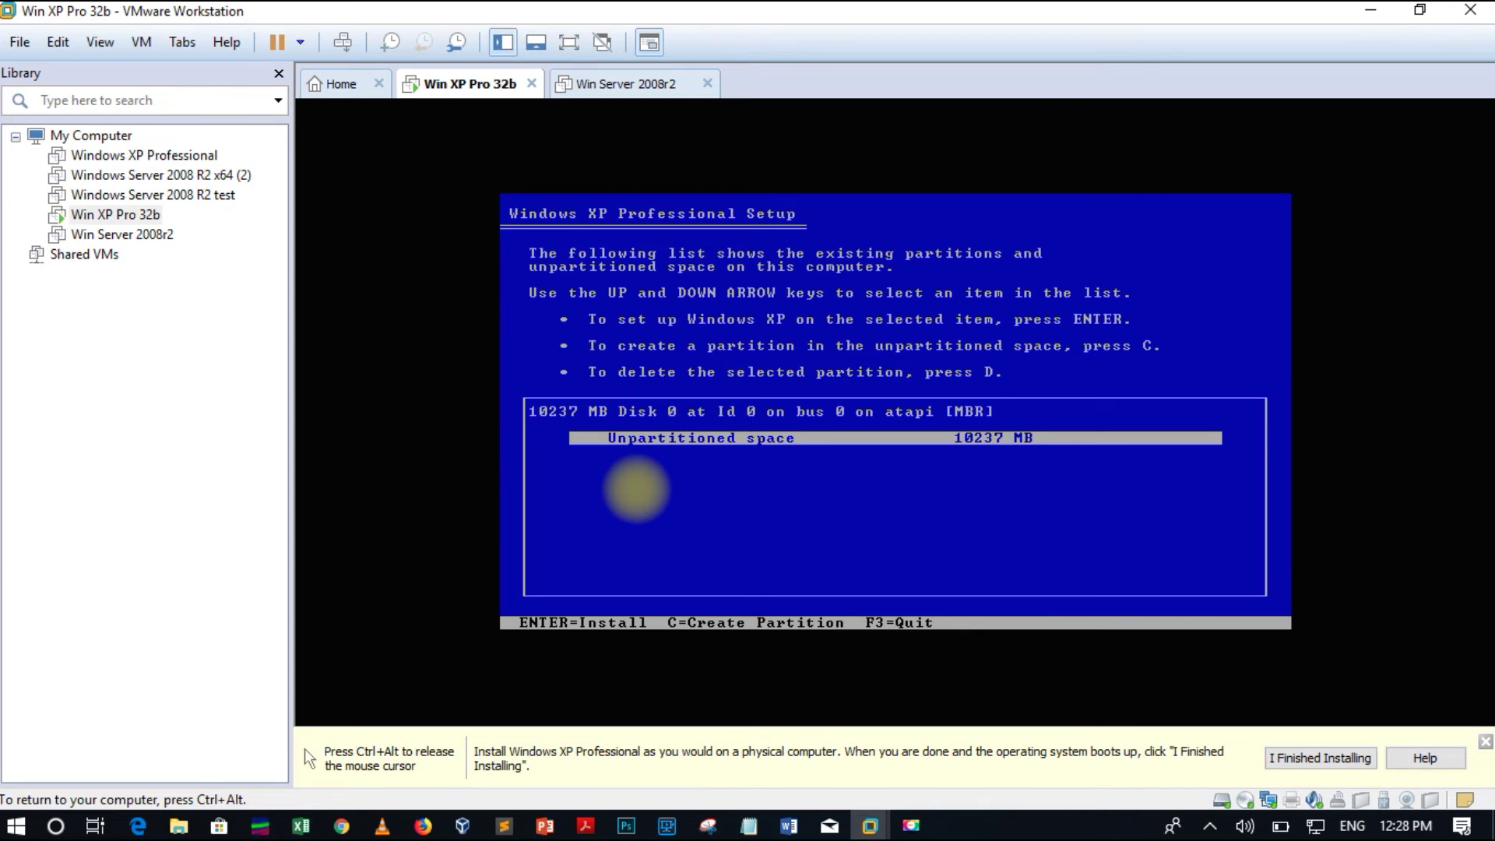
key("Return")
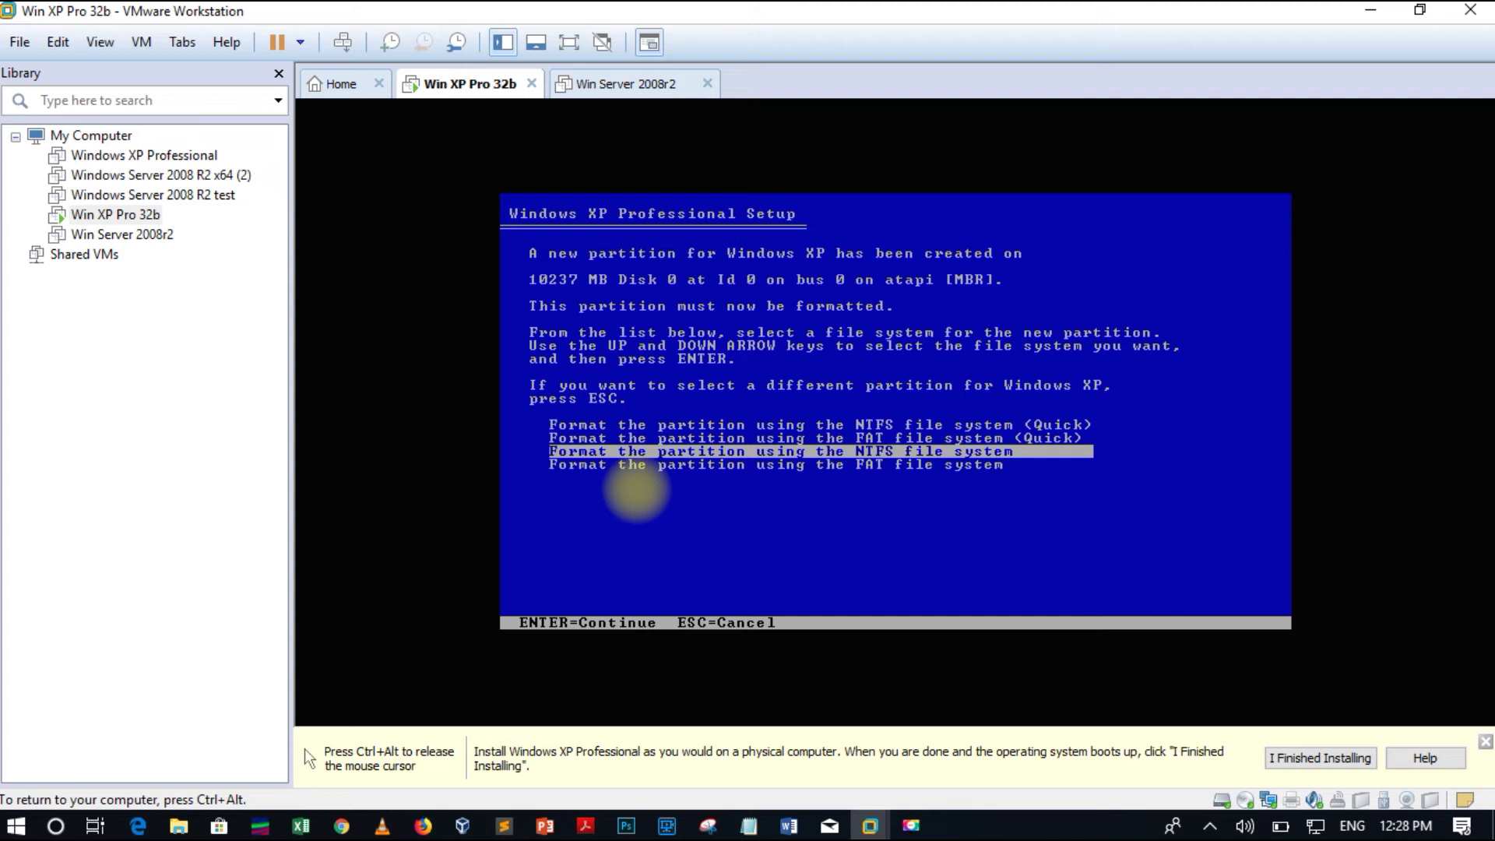
key("Return")
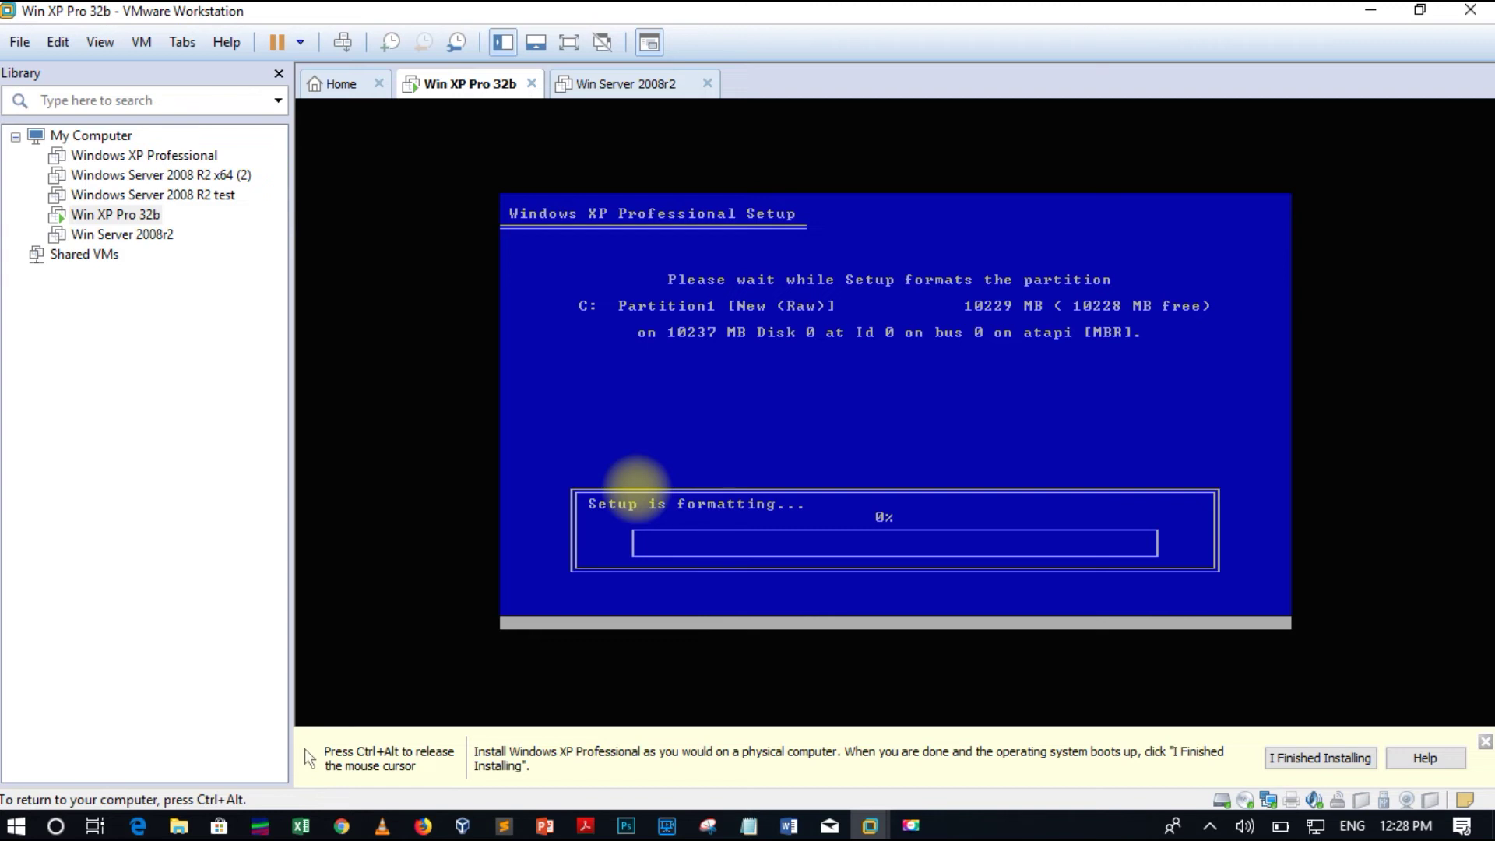
key("ctrl+alt")
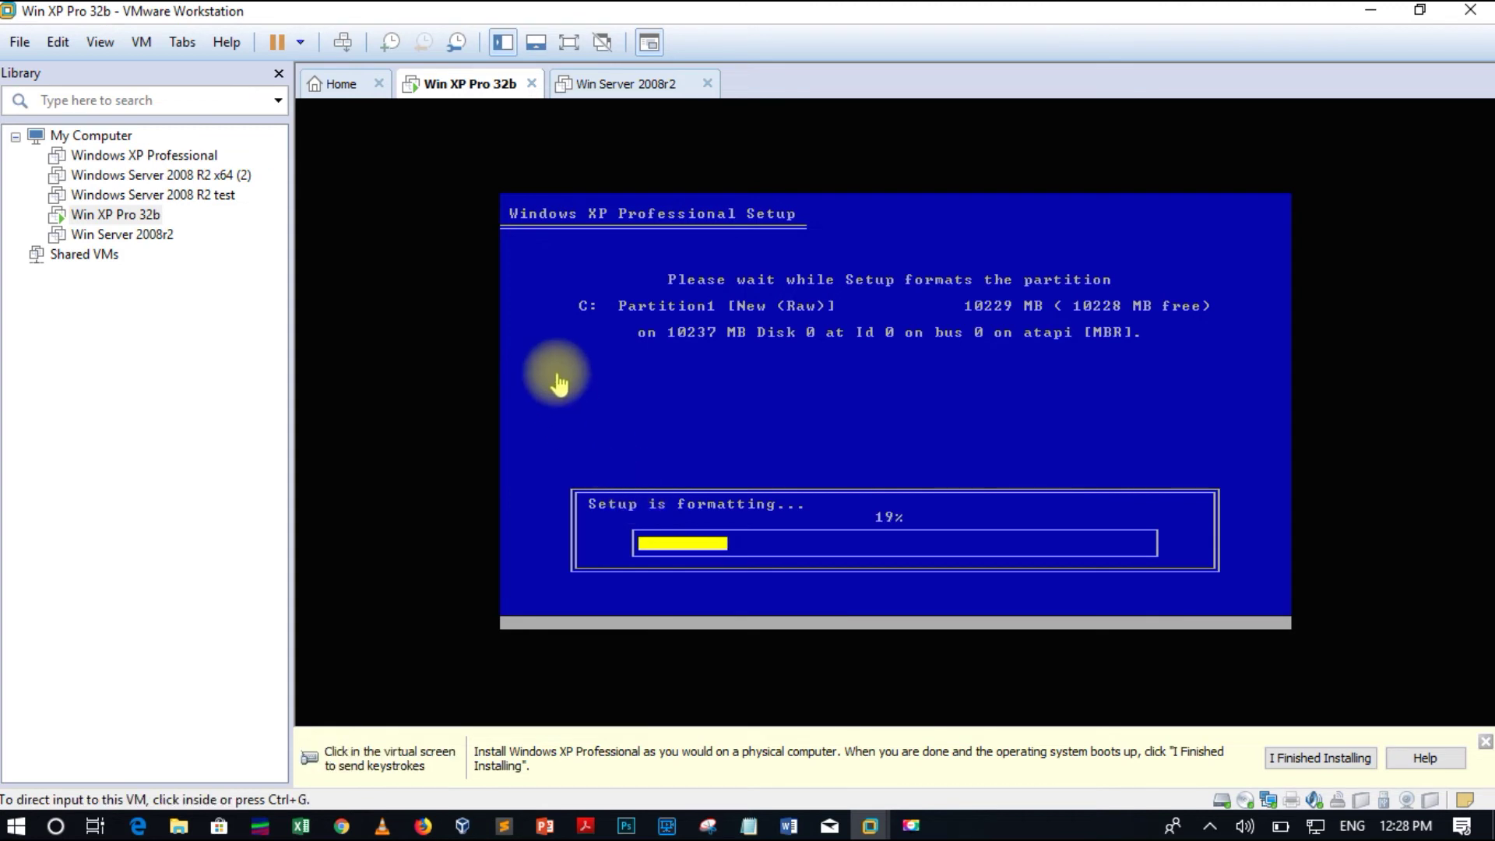
left_click(700, 391)
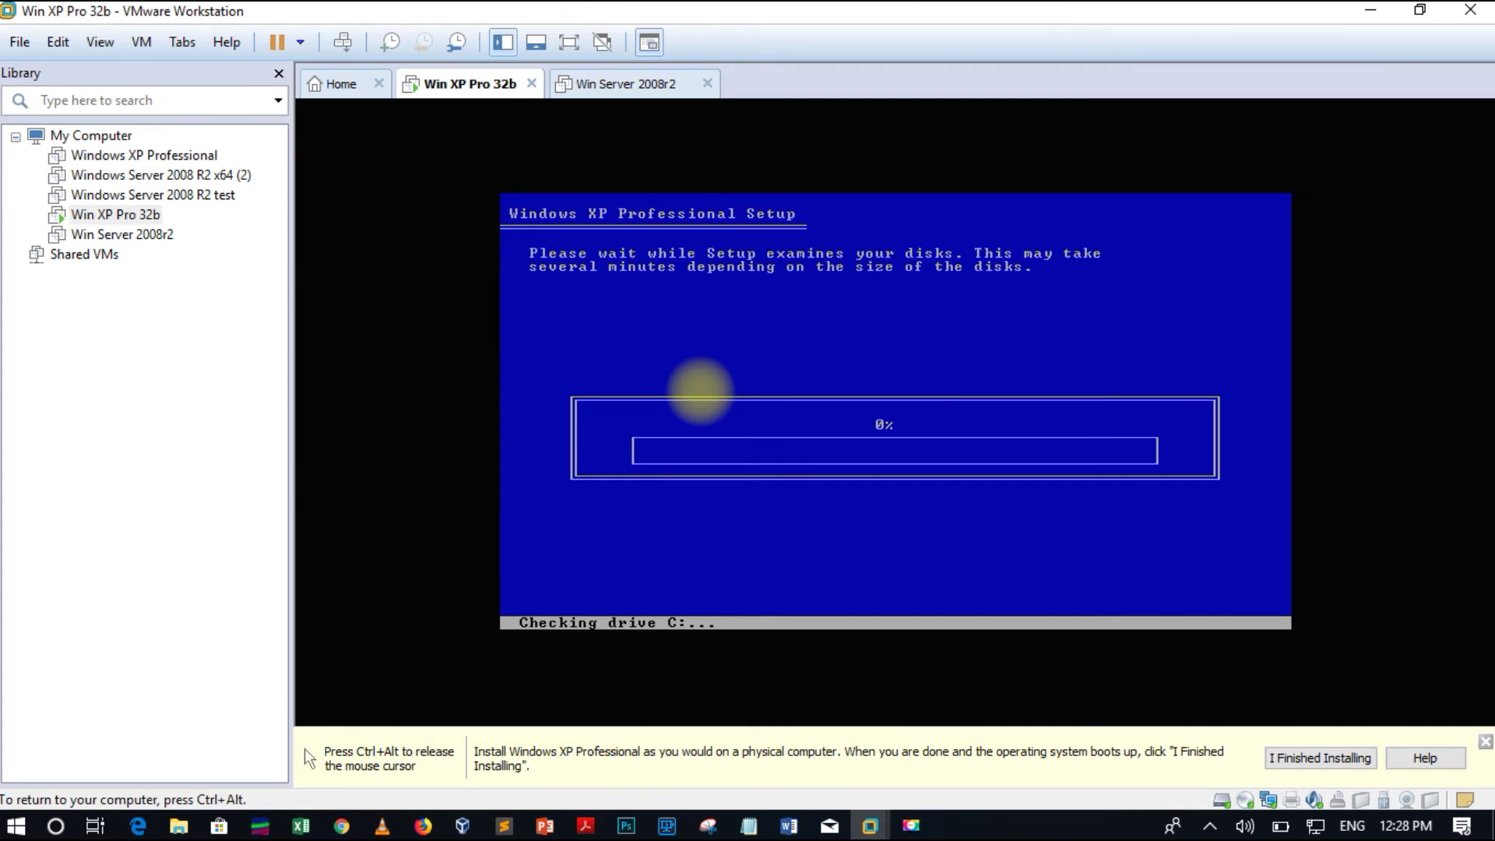
key("ctrl+alt")
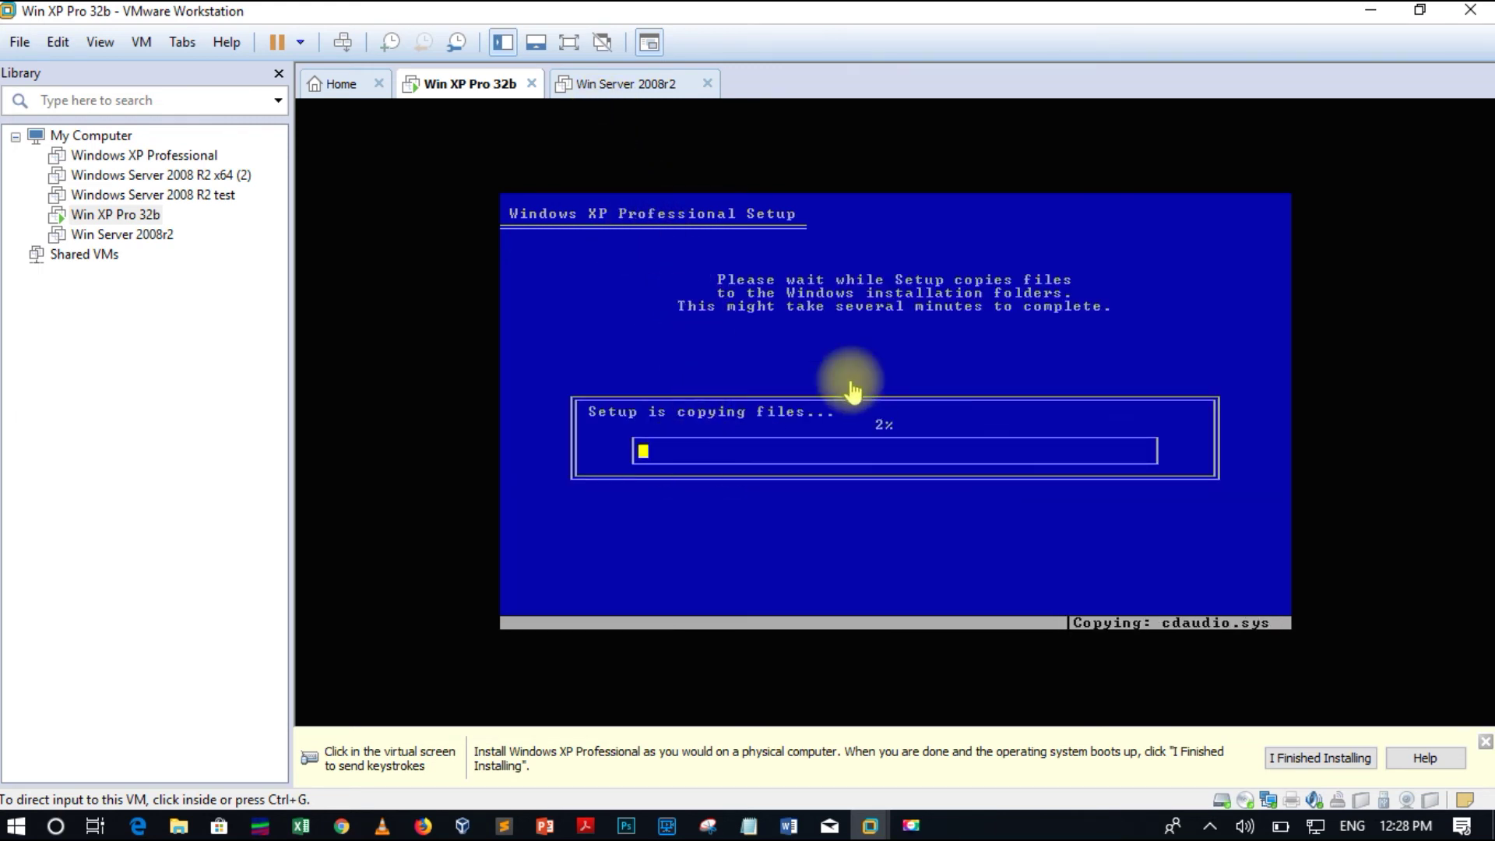
Step: Set the Win Server 2008r2 machine's CD/DVD drive to use the ISO image K:\bie2k8r2411.iso
left_click(595, 87)
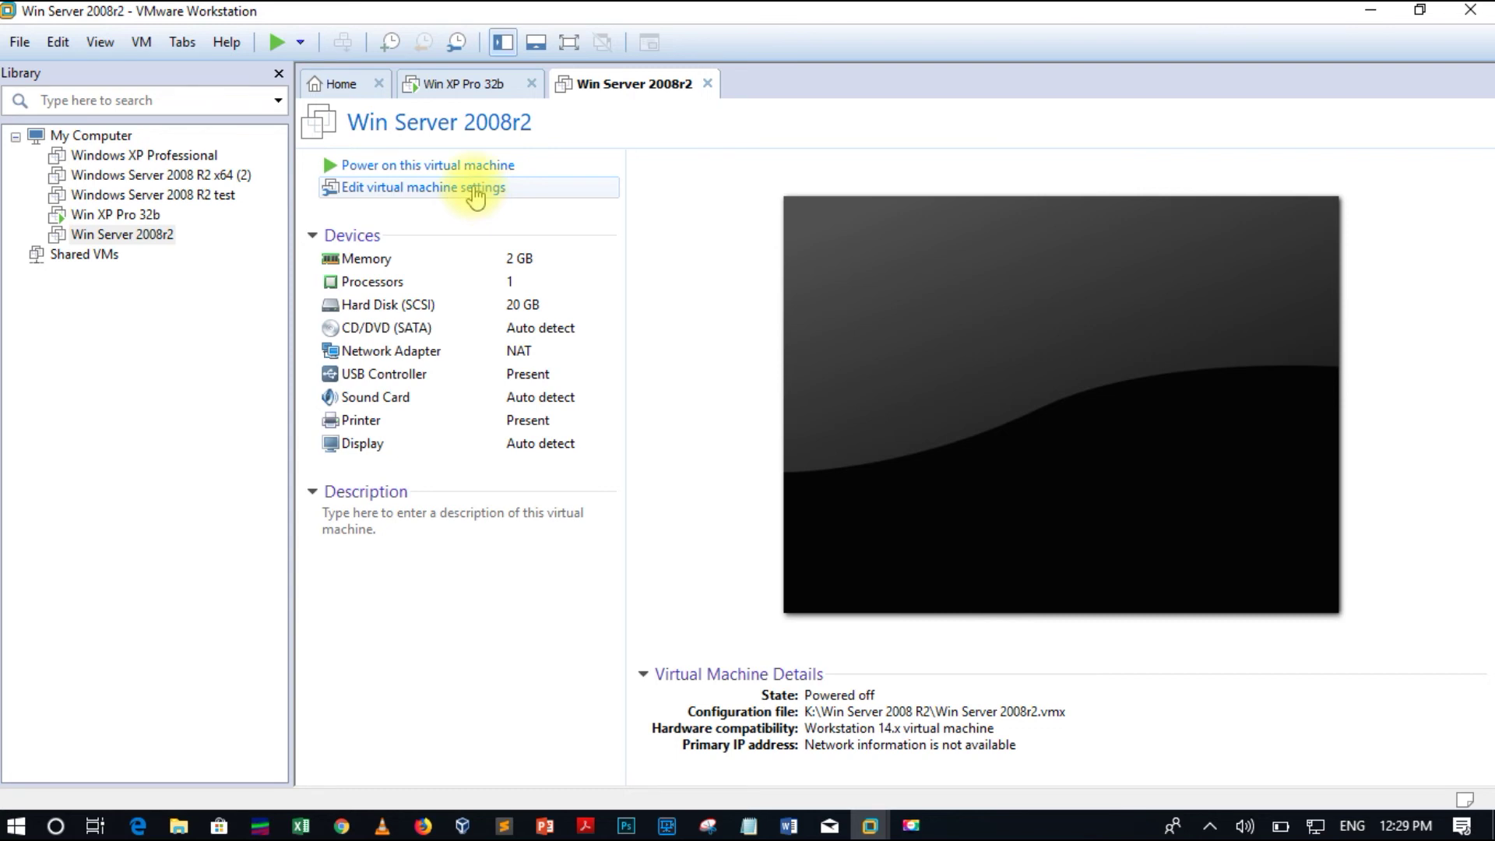
left_click(474, 190)
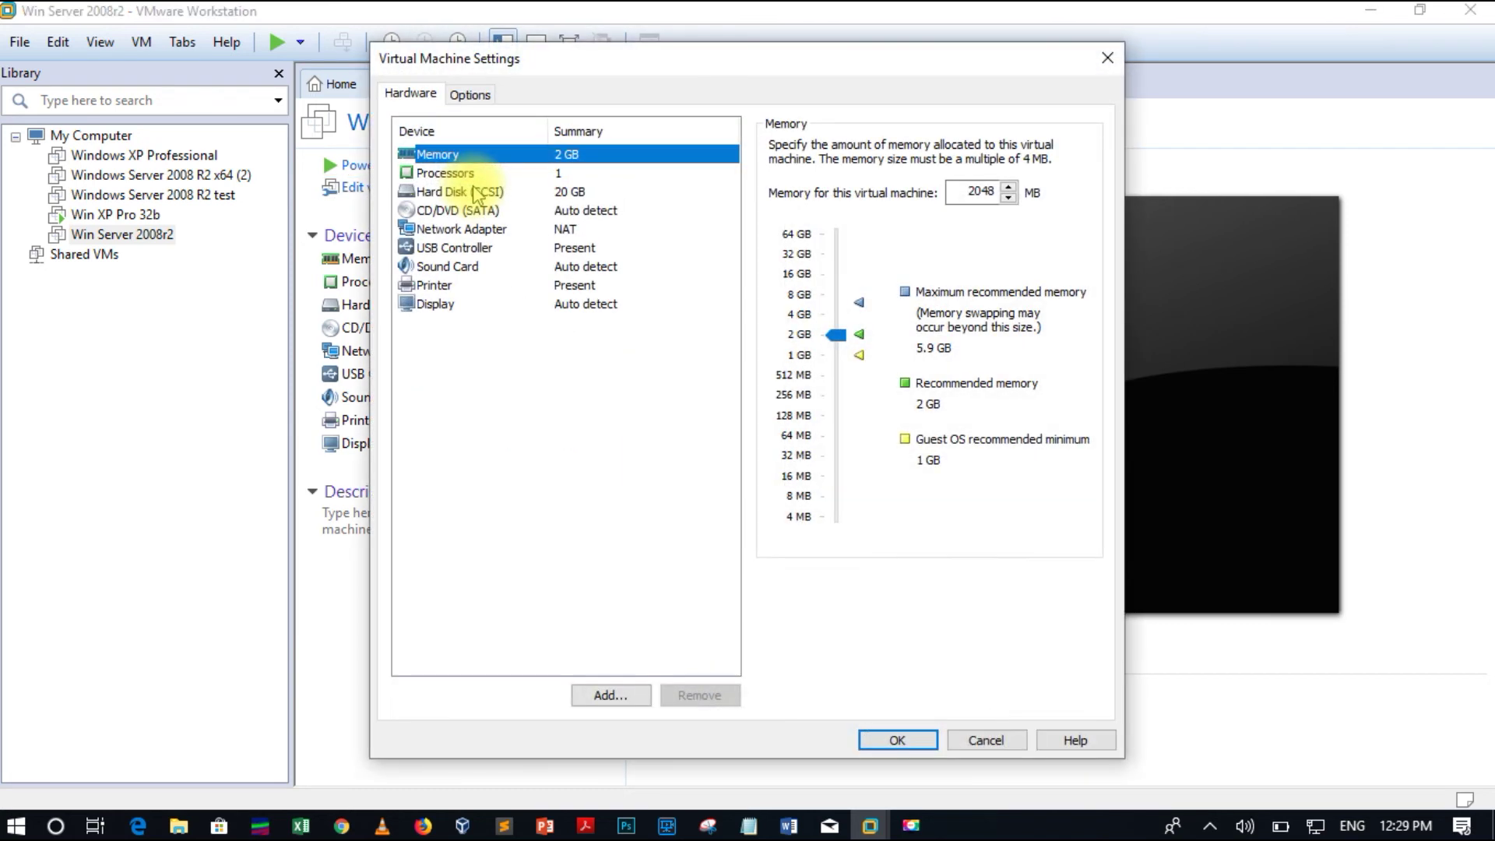
left_click(429, 209)
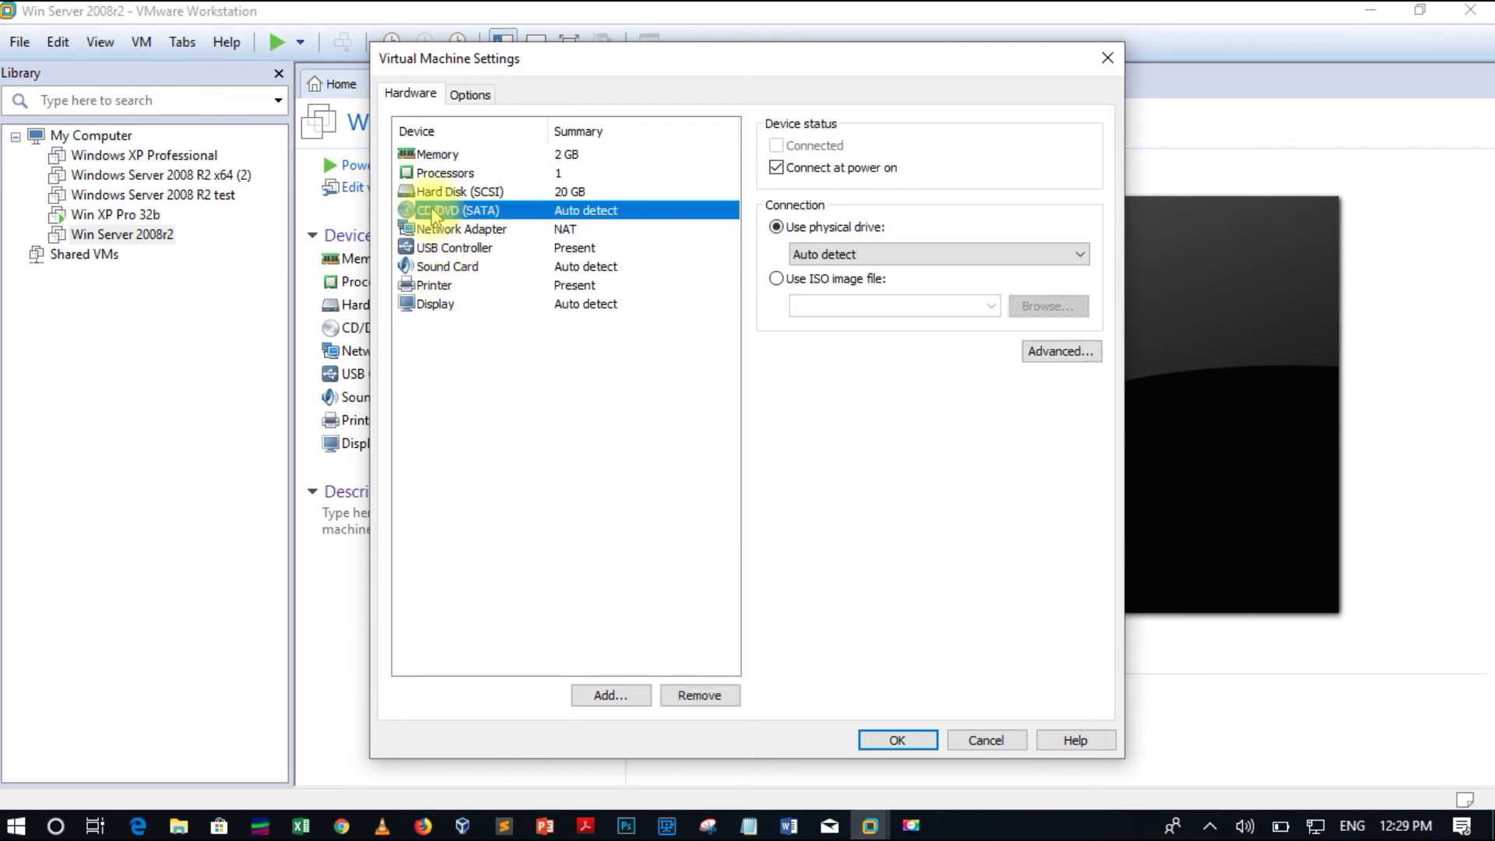
left_click(786, 279)
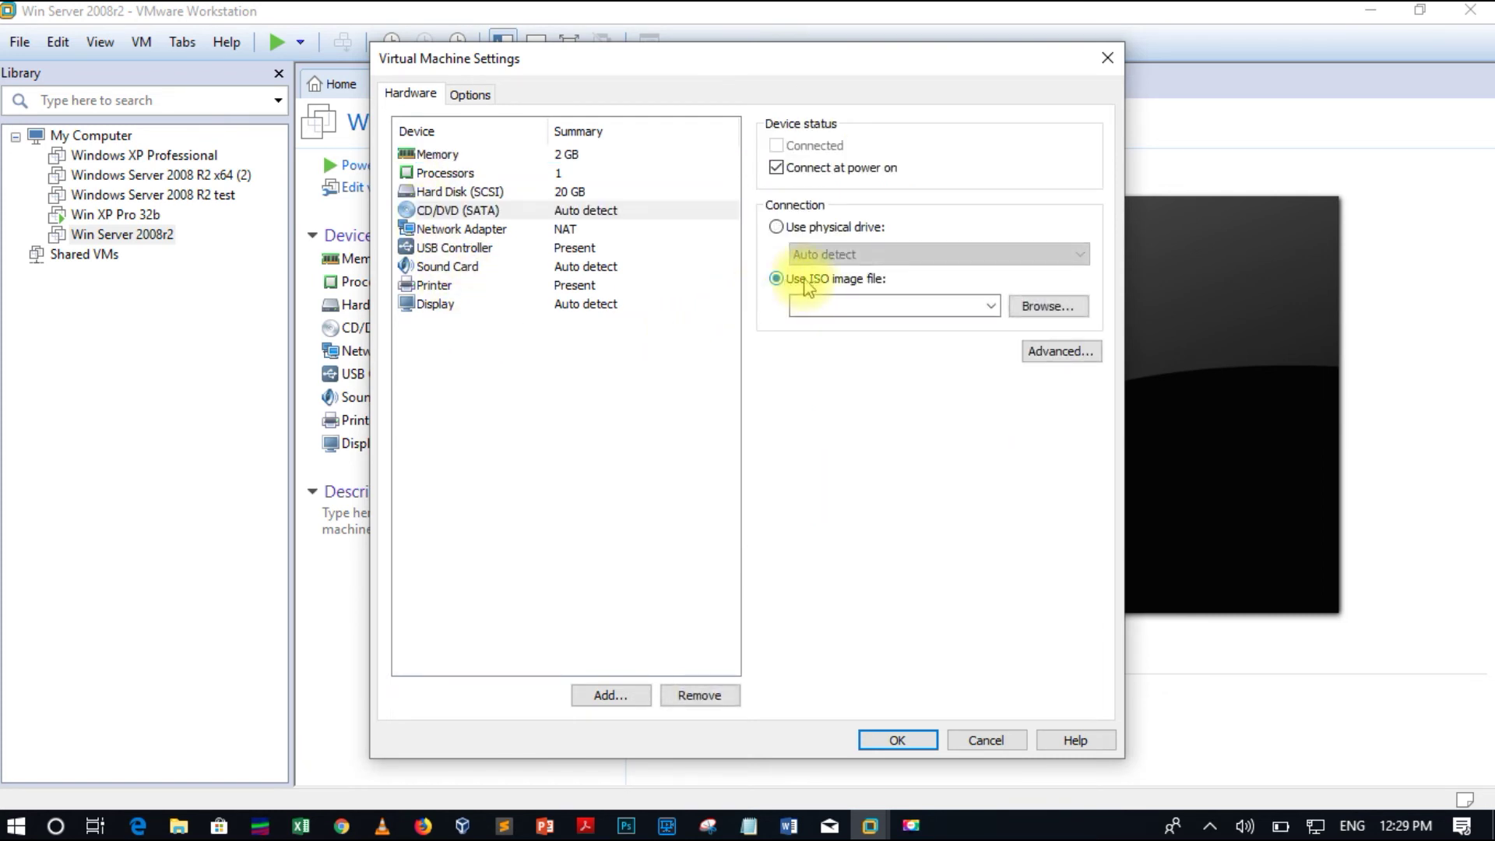
left_click(1043, 311)
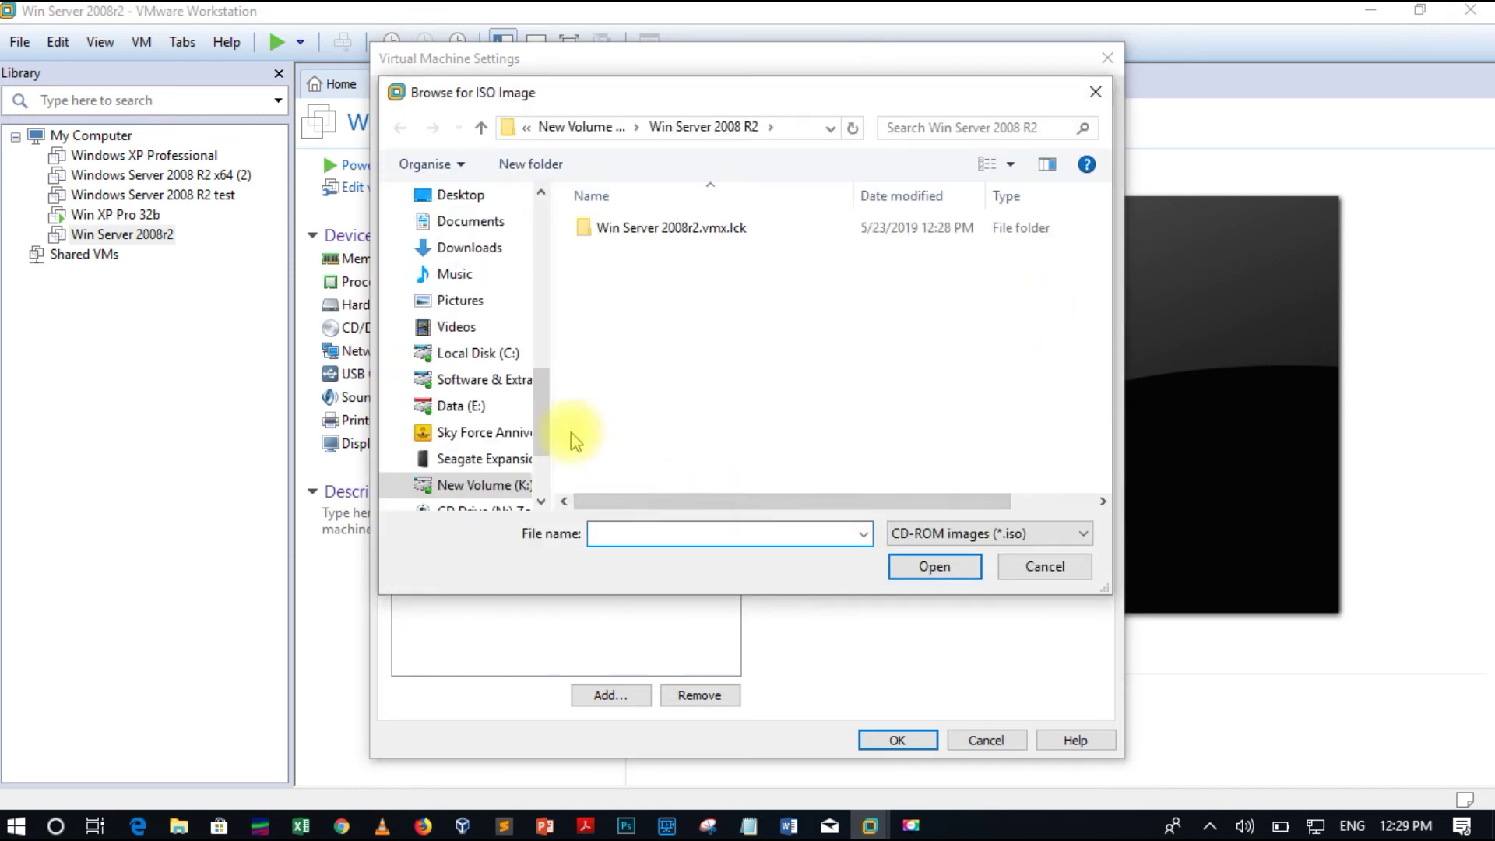
left_click(517, 485)
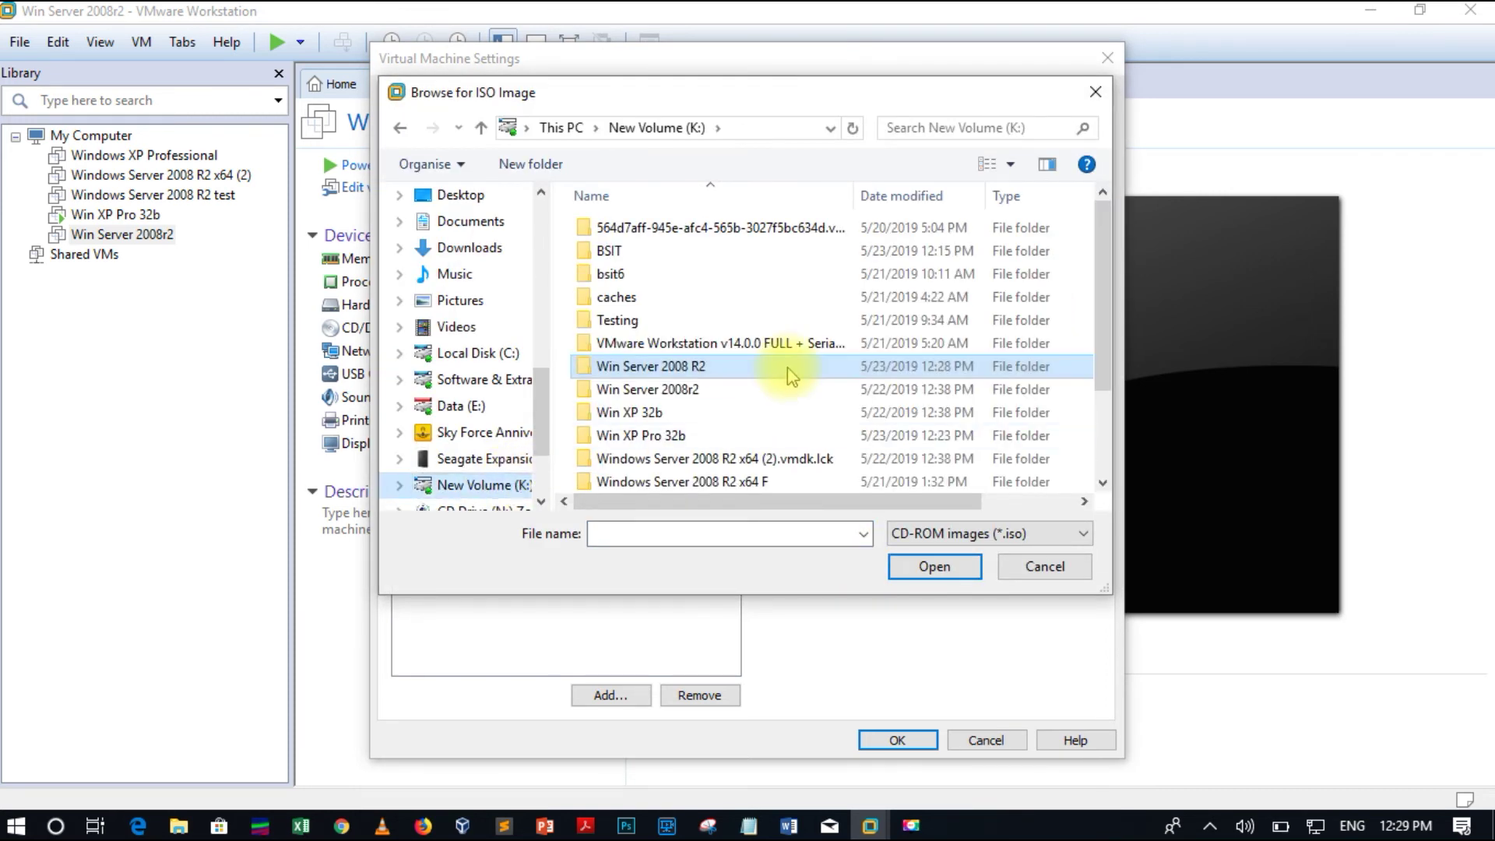
scroll(787, 374, "down", 2)
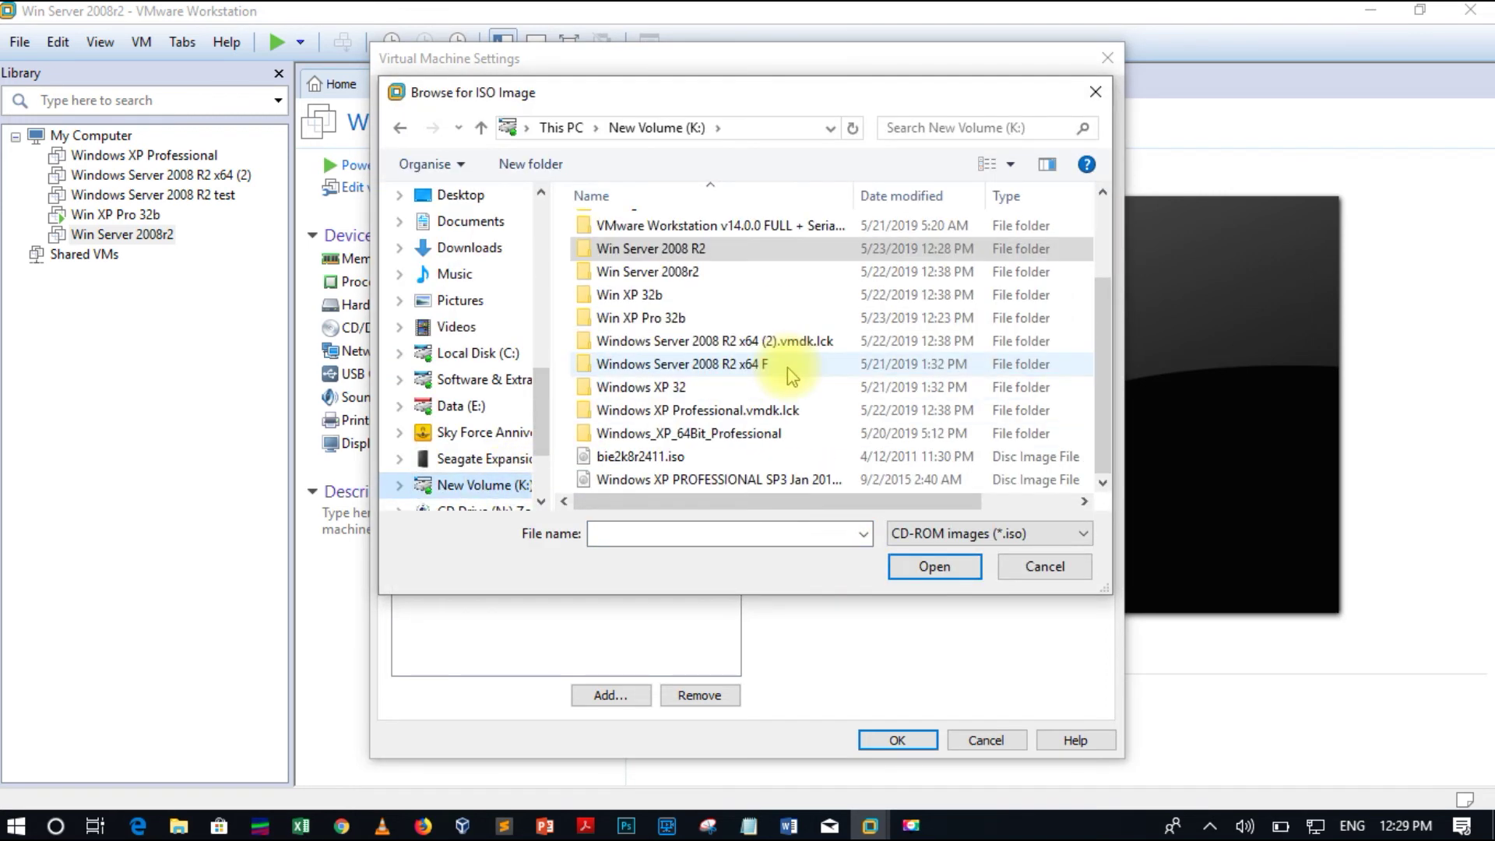
left_click(635, 460)
left_click(934, 568)
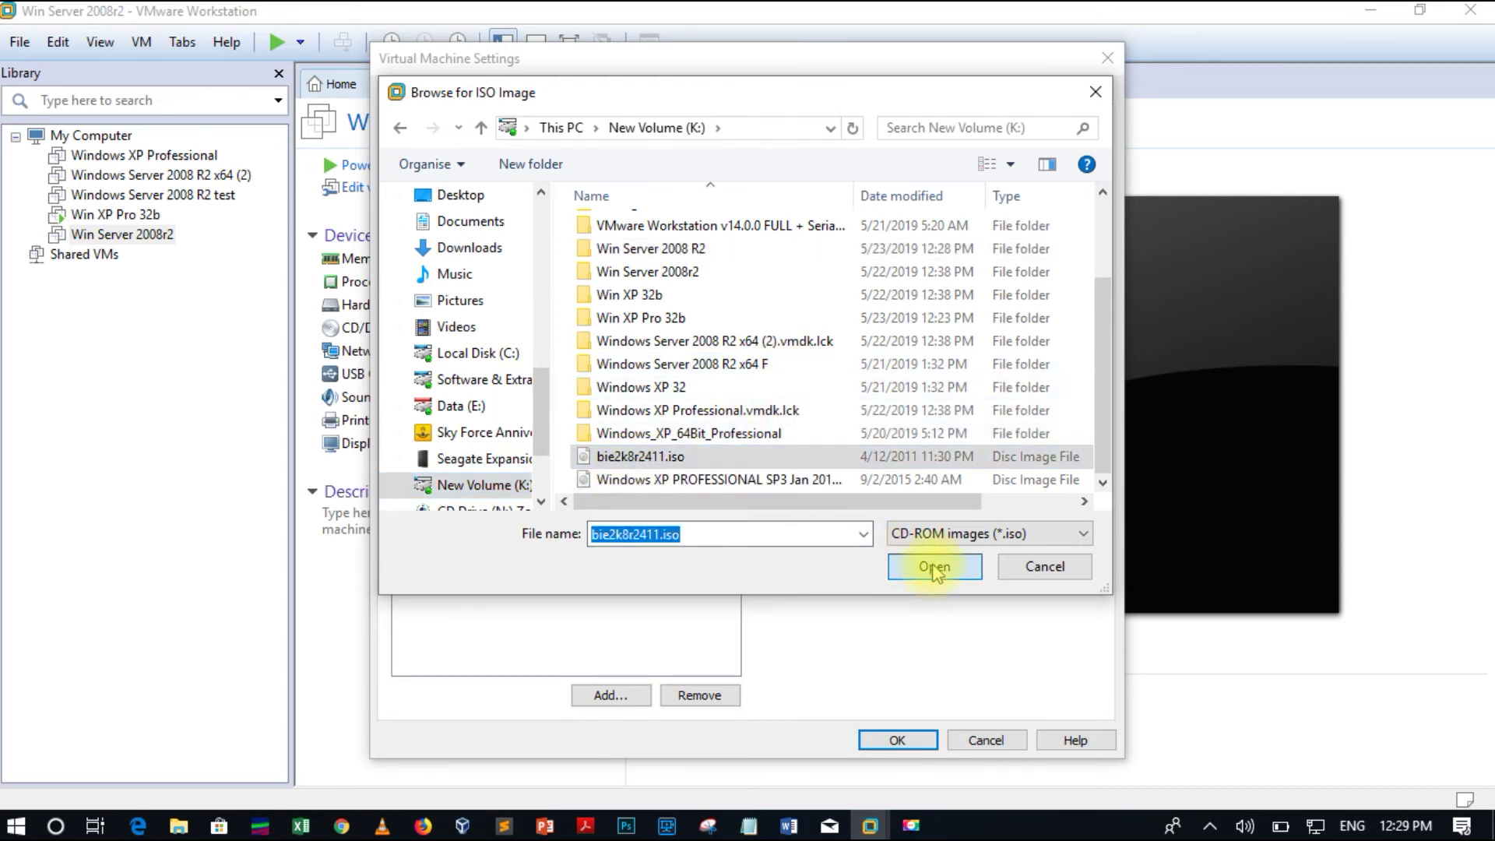
left_click(810, 305)
left_click(895, 740)
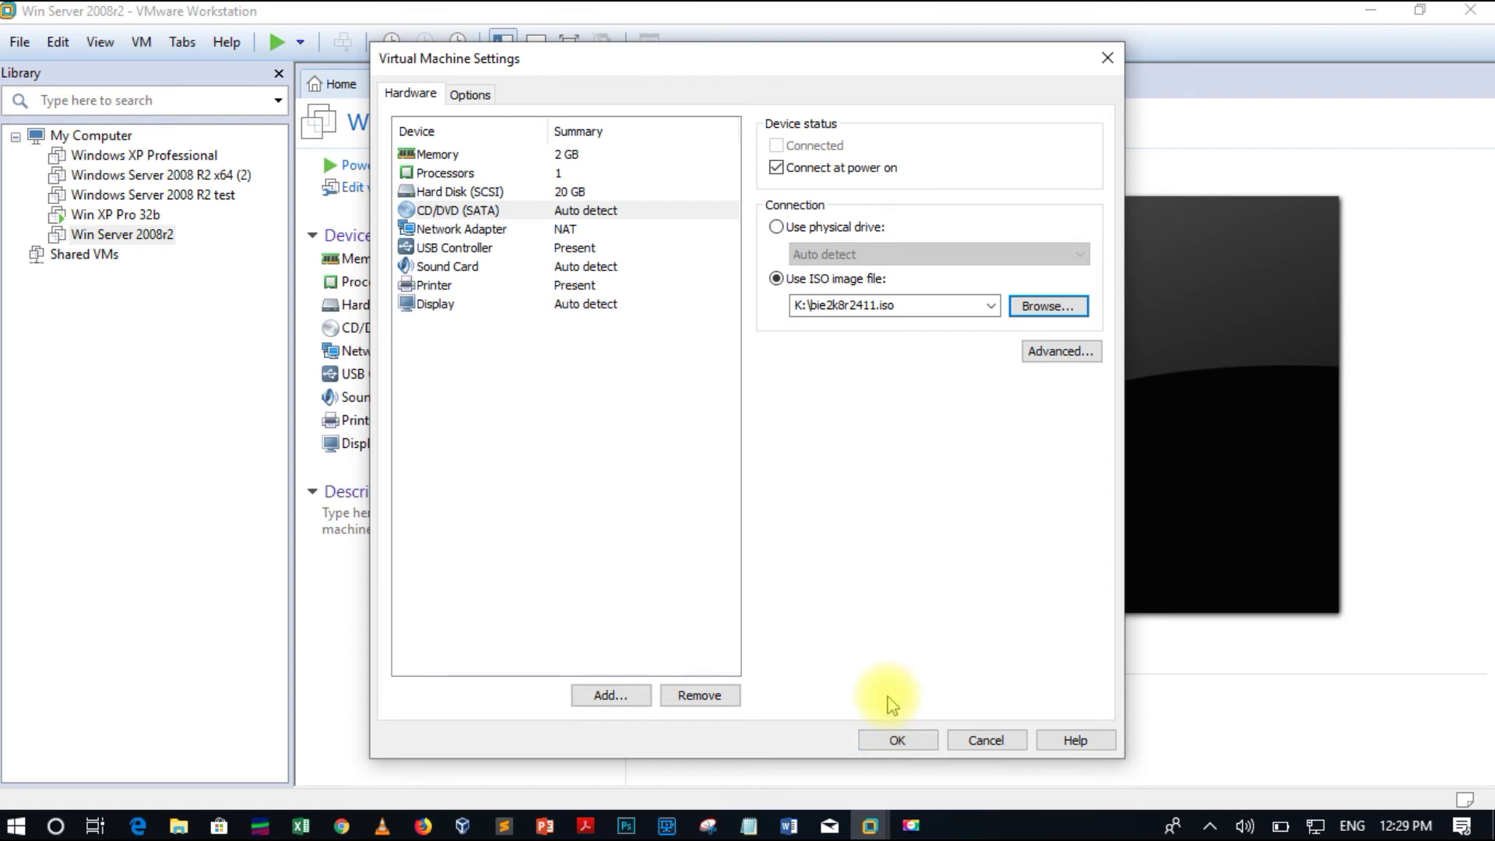
left_click(892, 739)
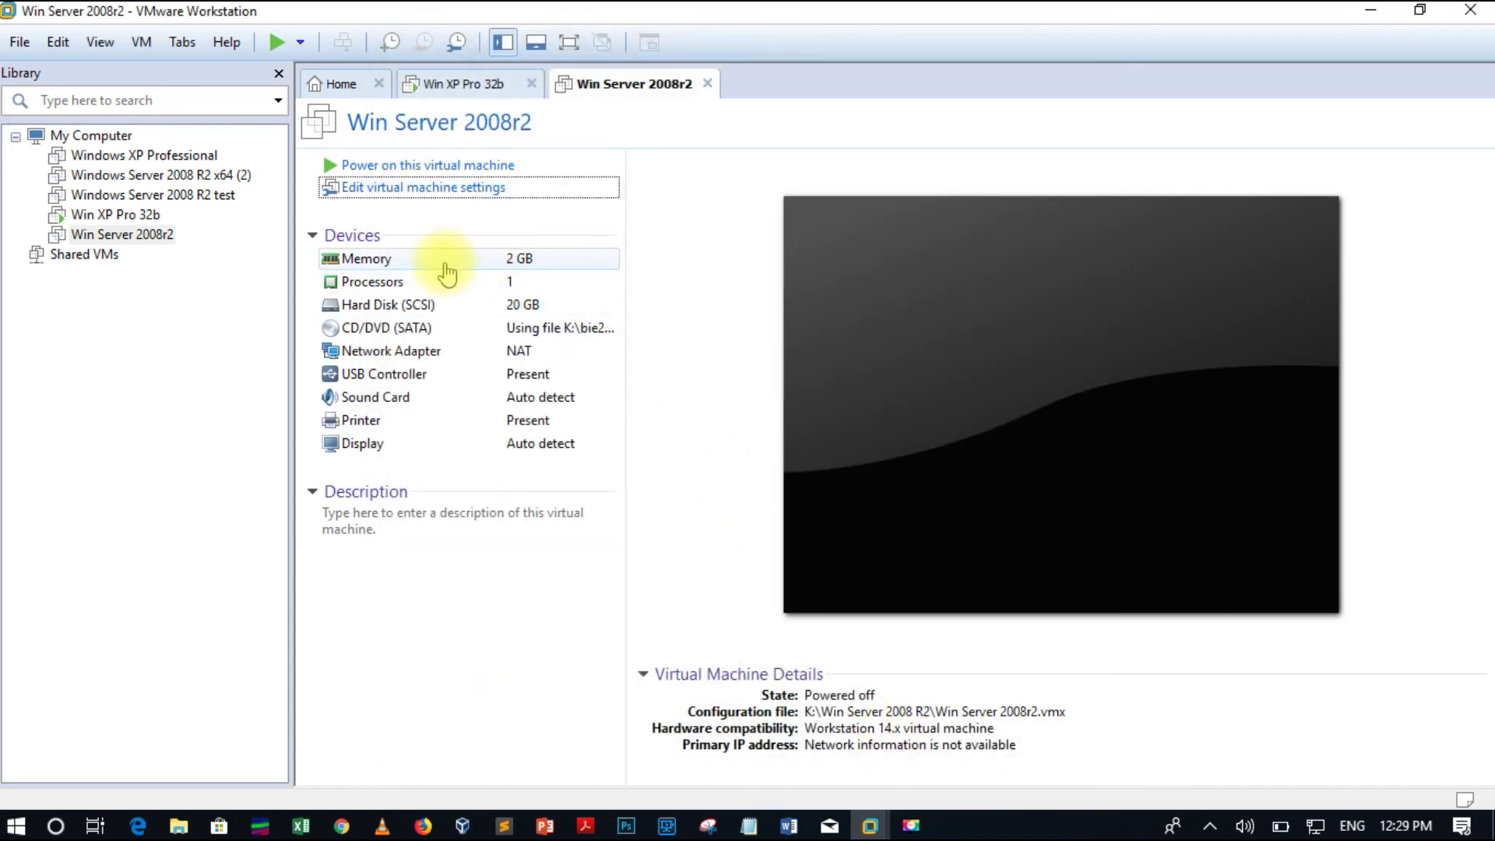
Step: Power on the Win Server 2008r2 machine and check the setup progress in the Win XP Pro 32b machine
left_click(398, 166)
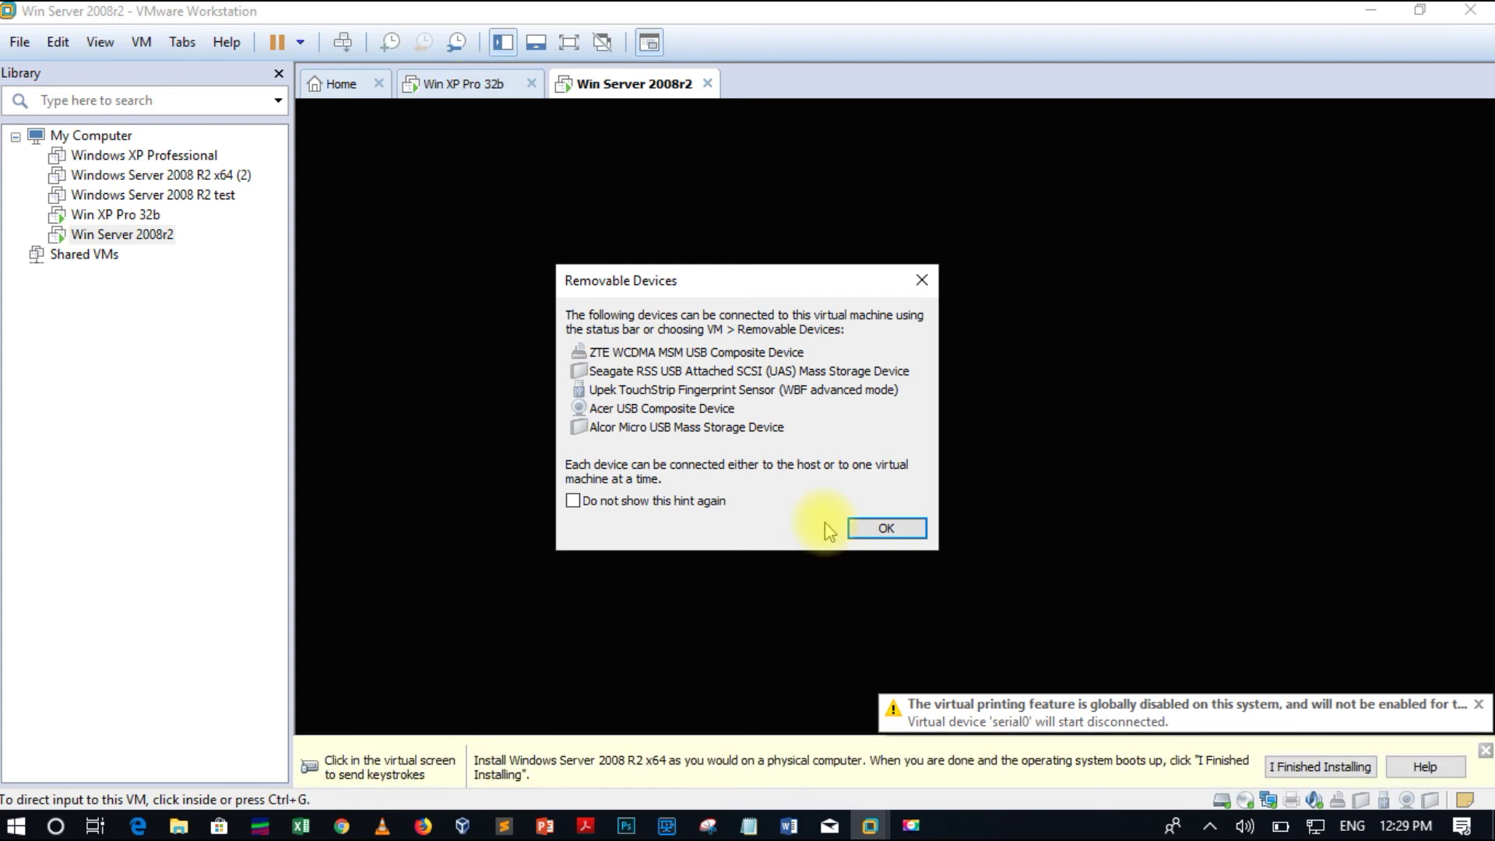
left_click(860, 527)
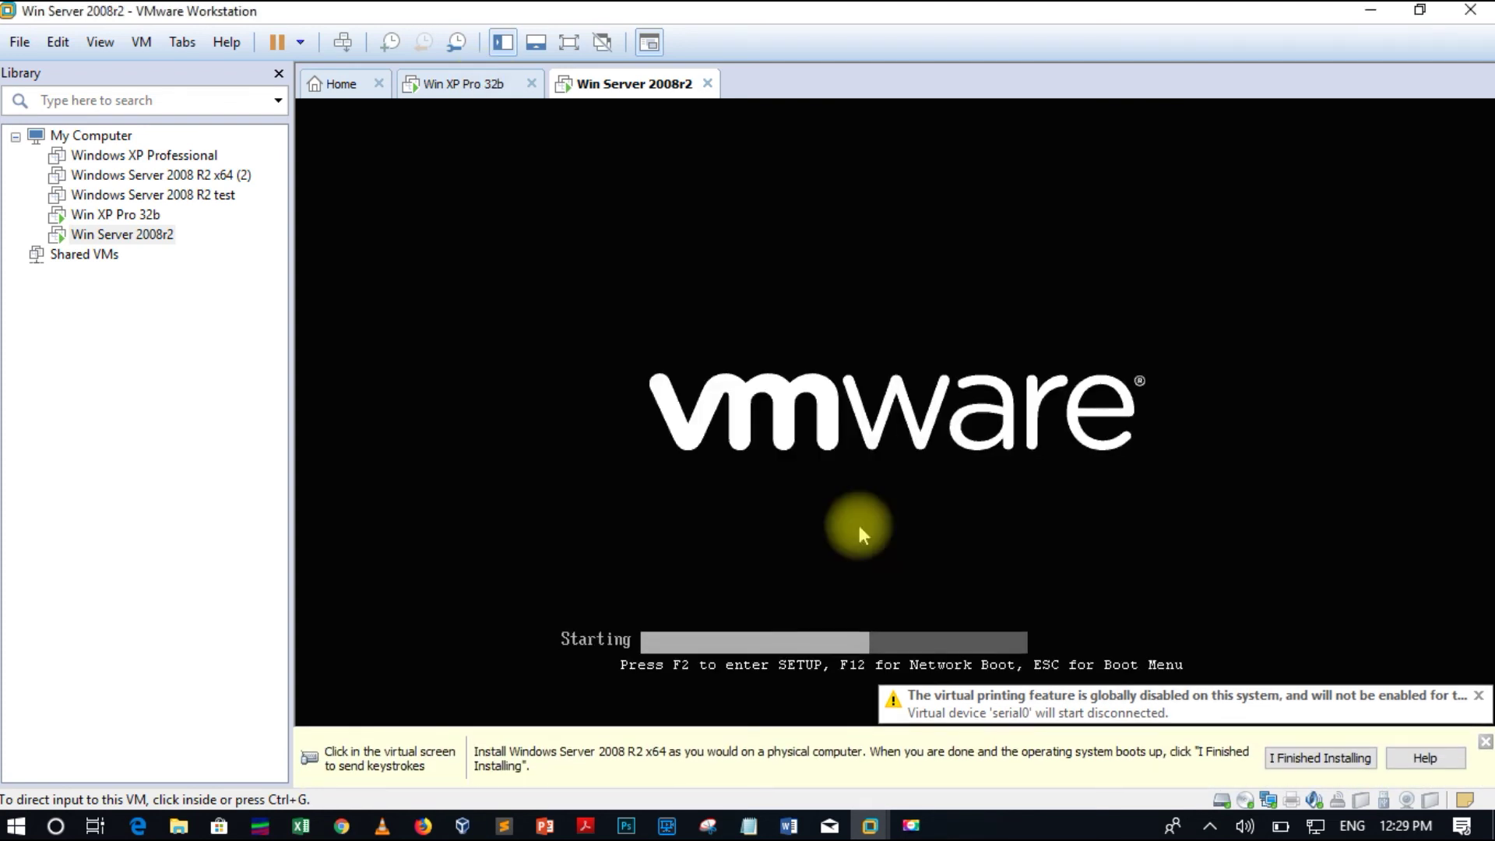
left_click(498, 86)
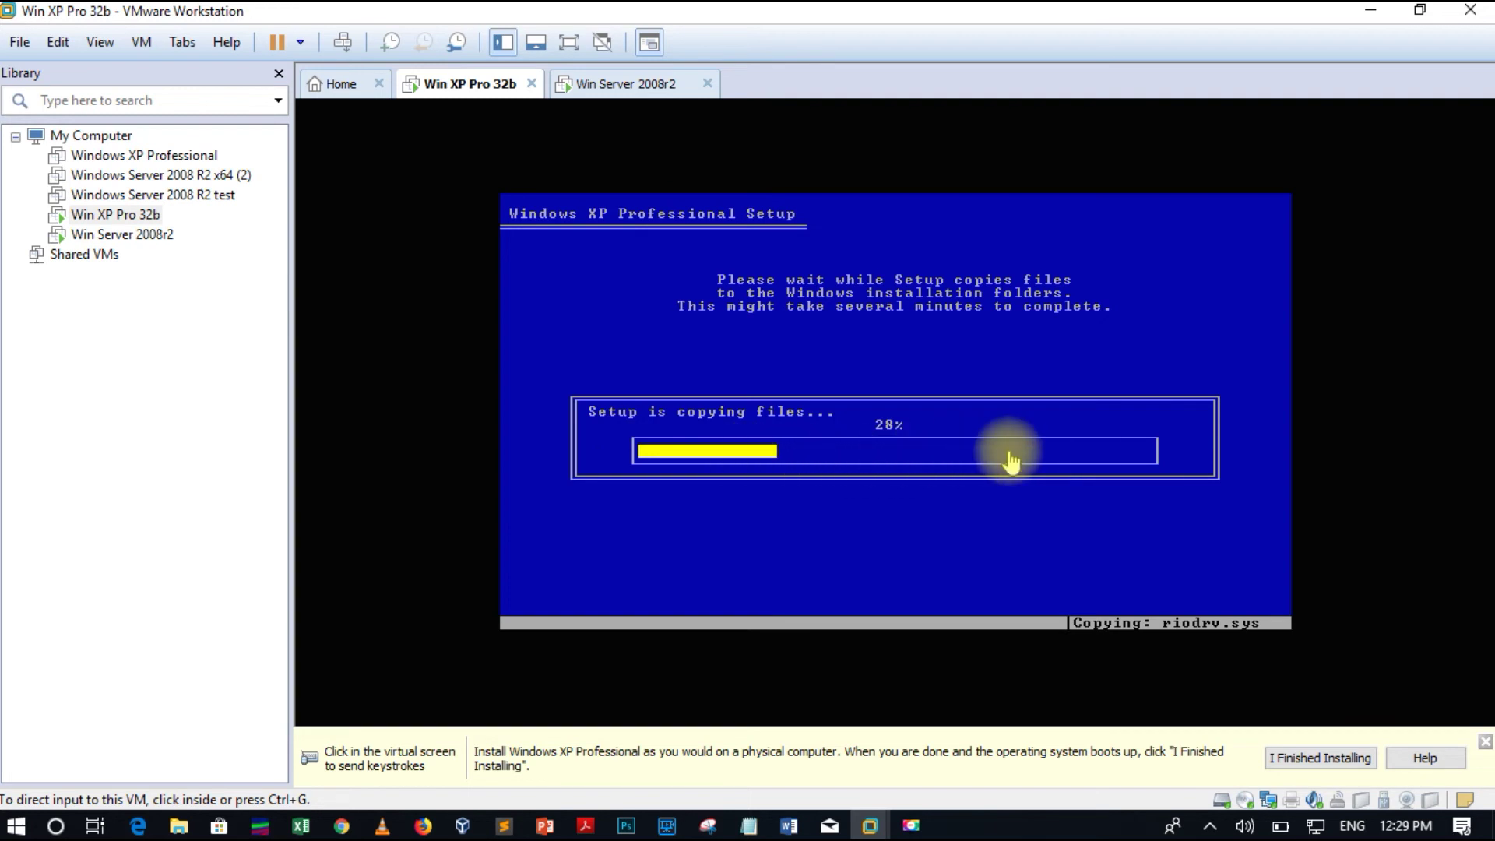
Step: Start the Windows Server 2008 R2 installation with English language, English (United States) time and currency format and US keyboard
left_click(616, 86)
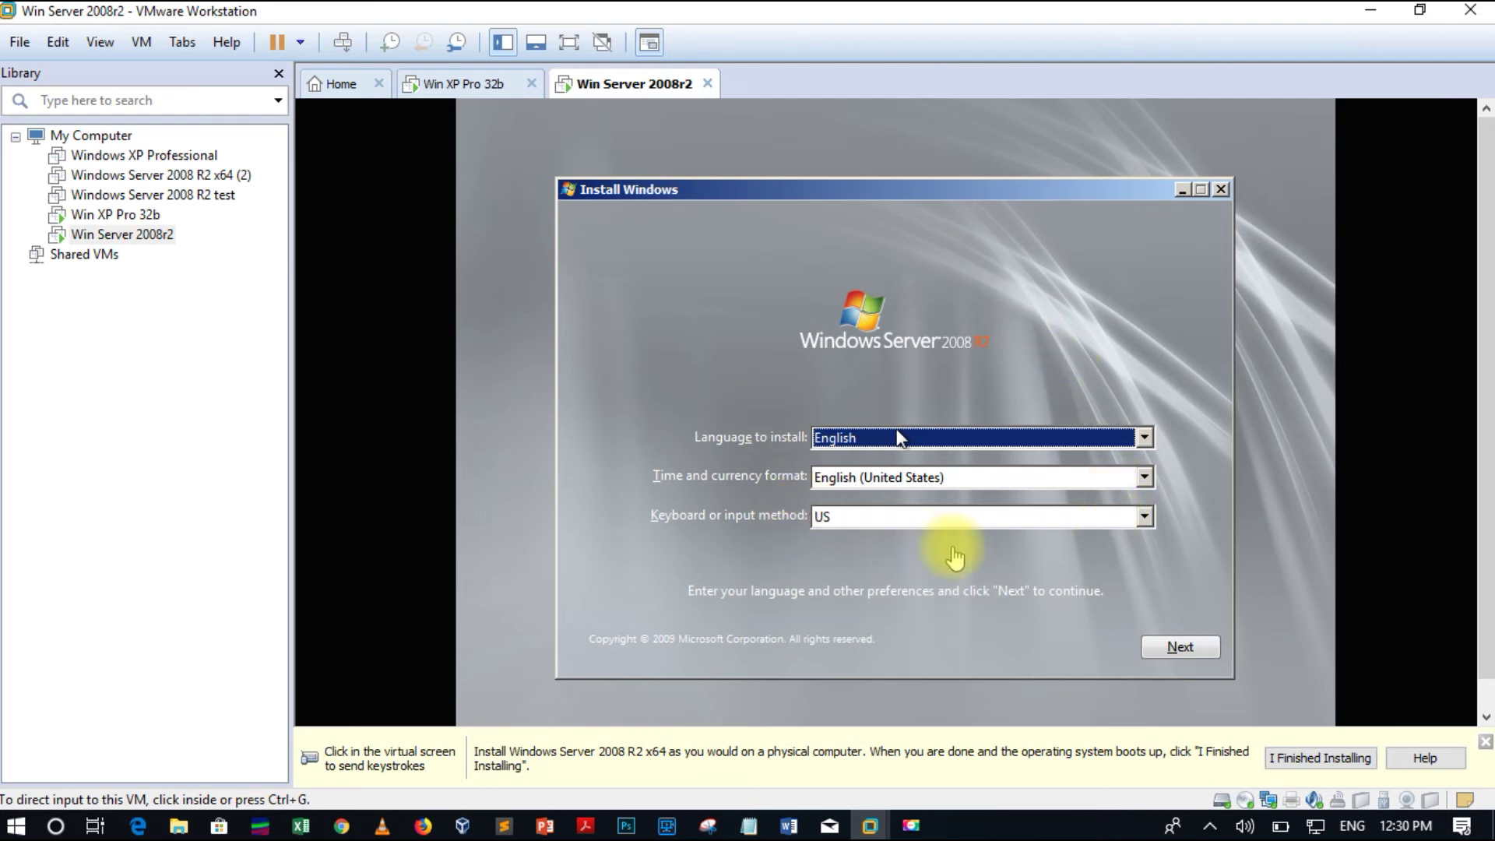
left_click(1168, 647)
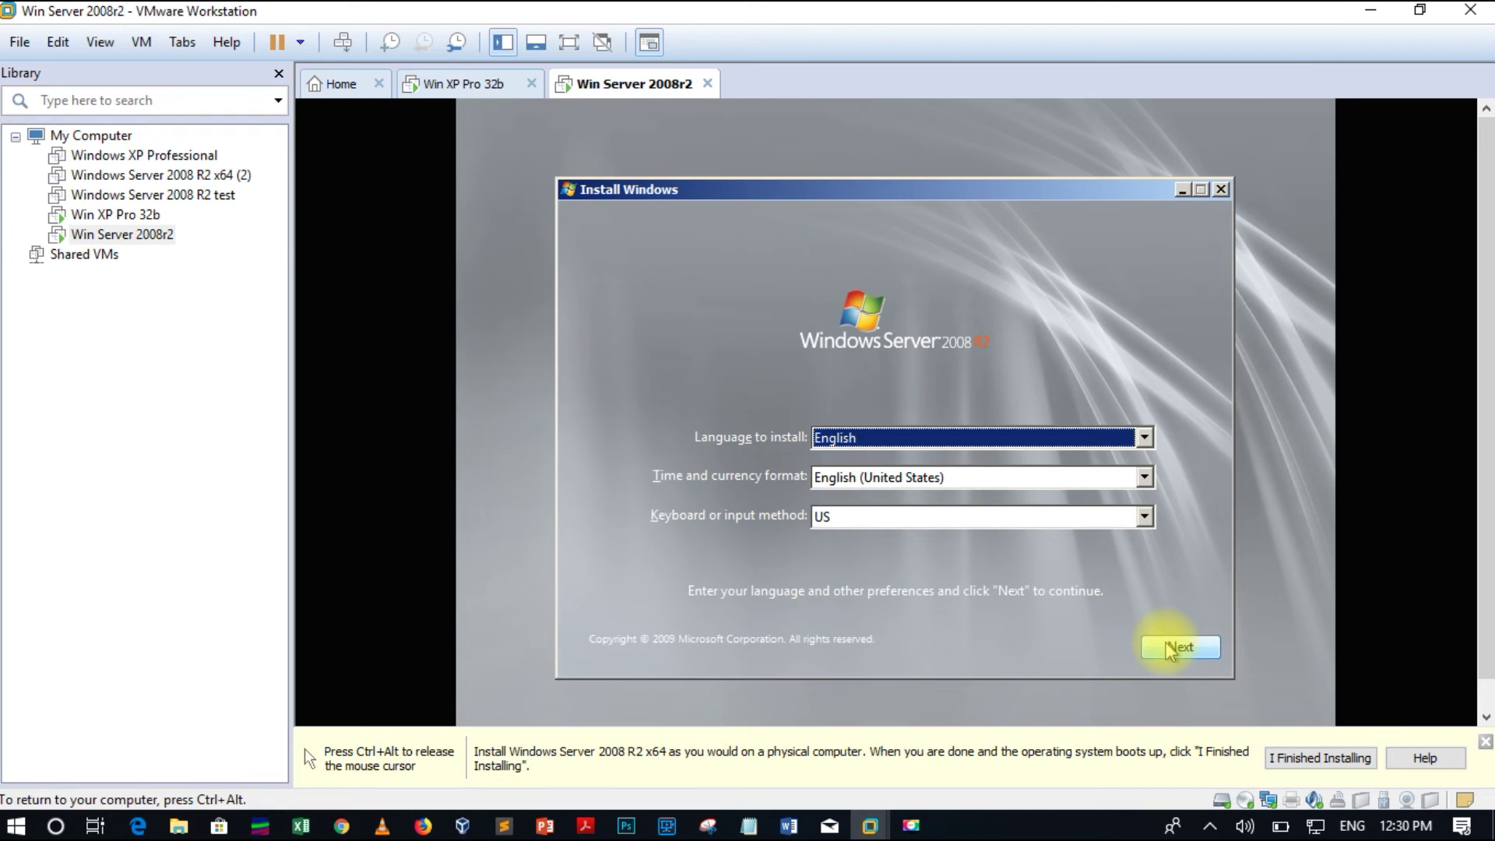
key("ctrl+alt")
left_click(487, 86)
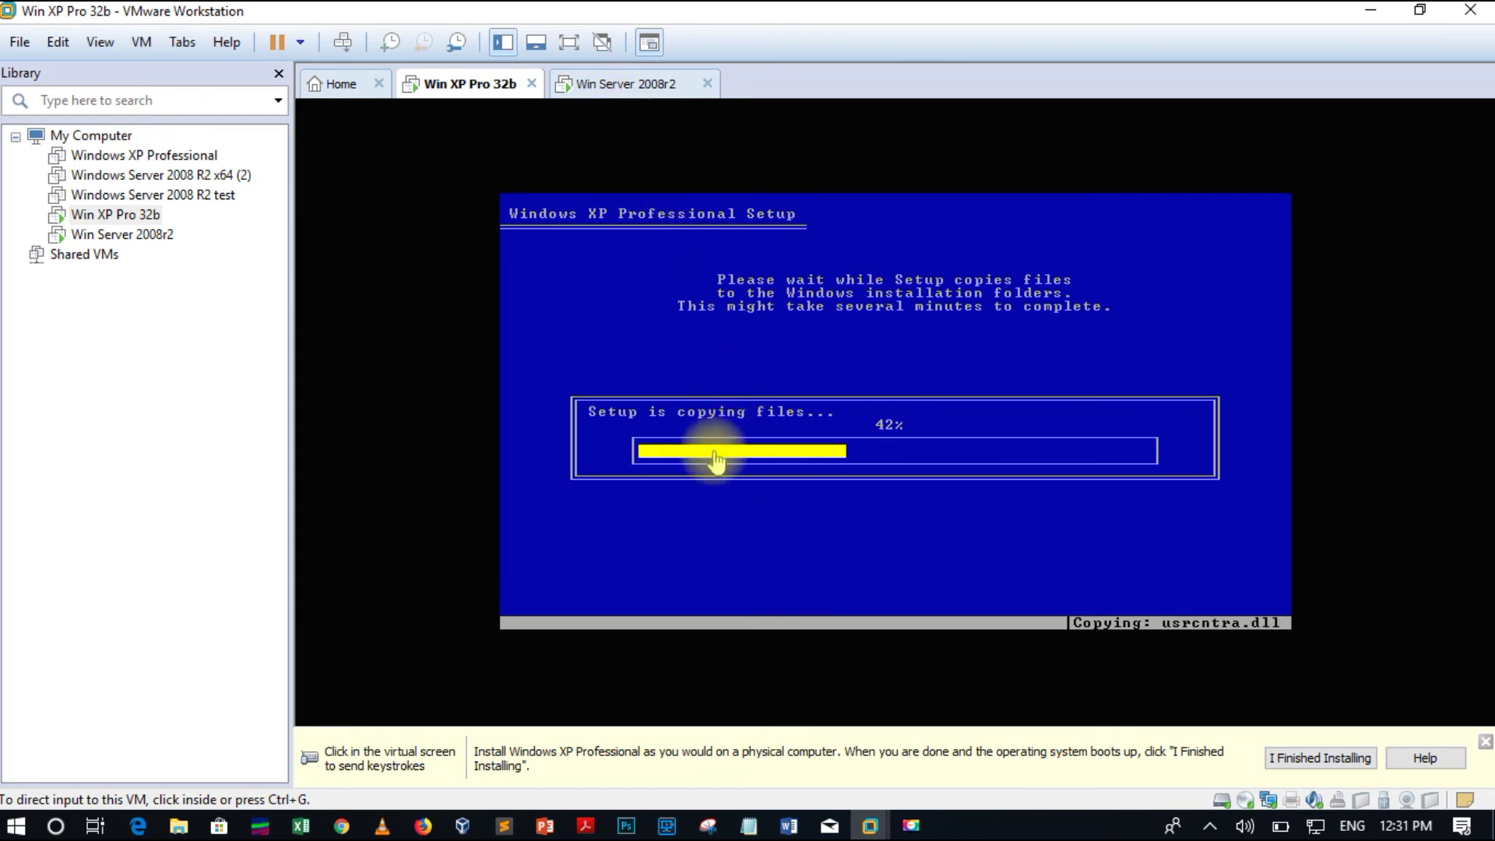
left_click(610, 87)
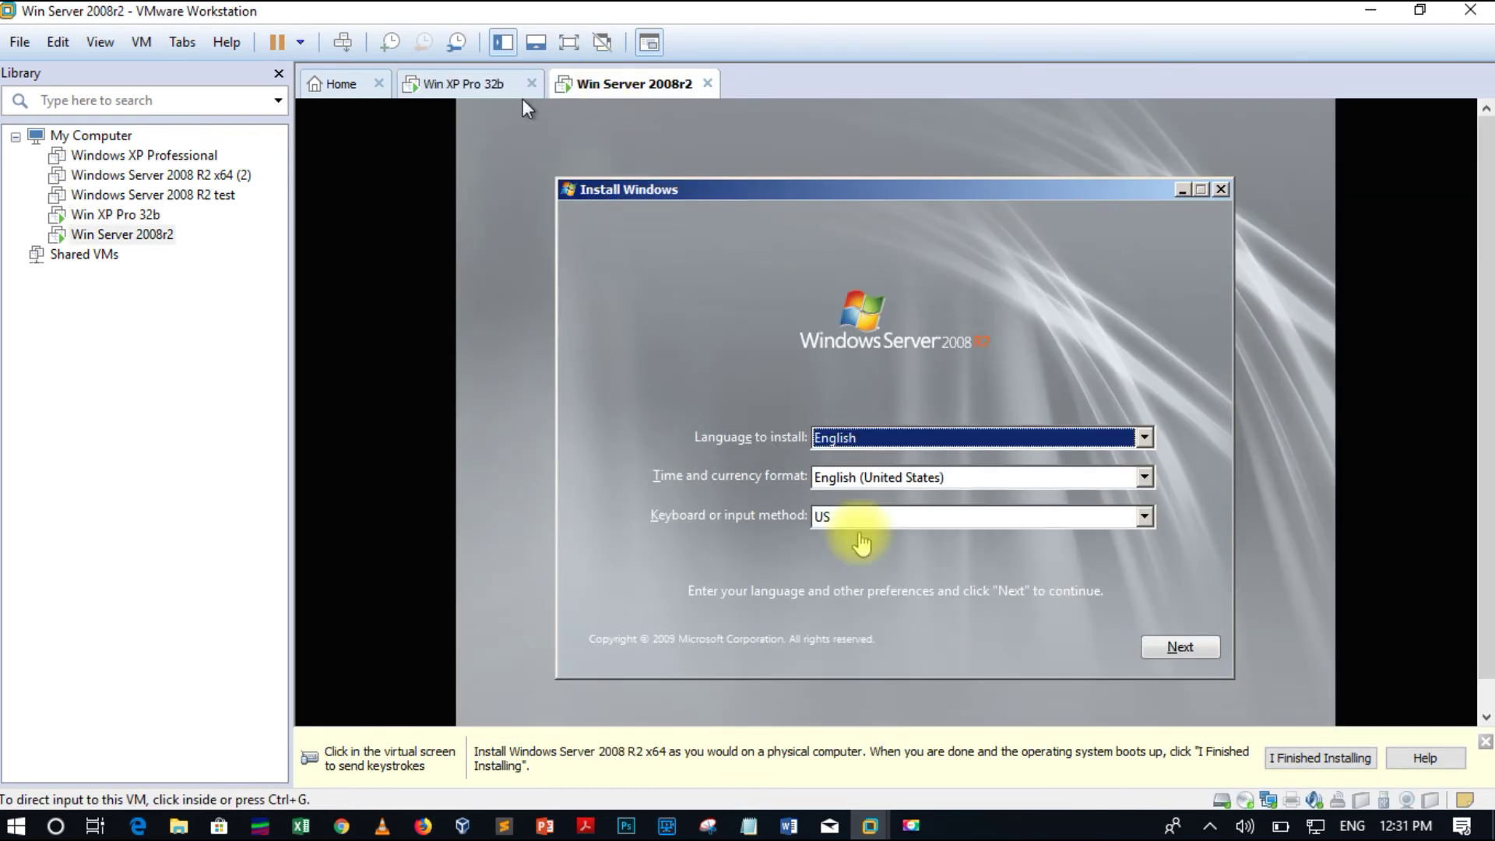
left_click(1178, 648)
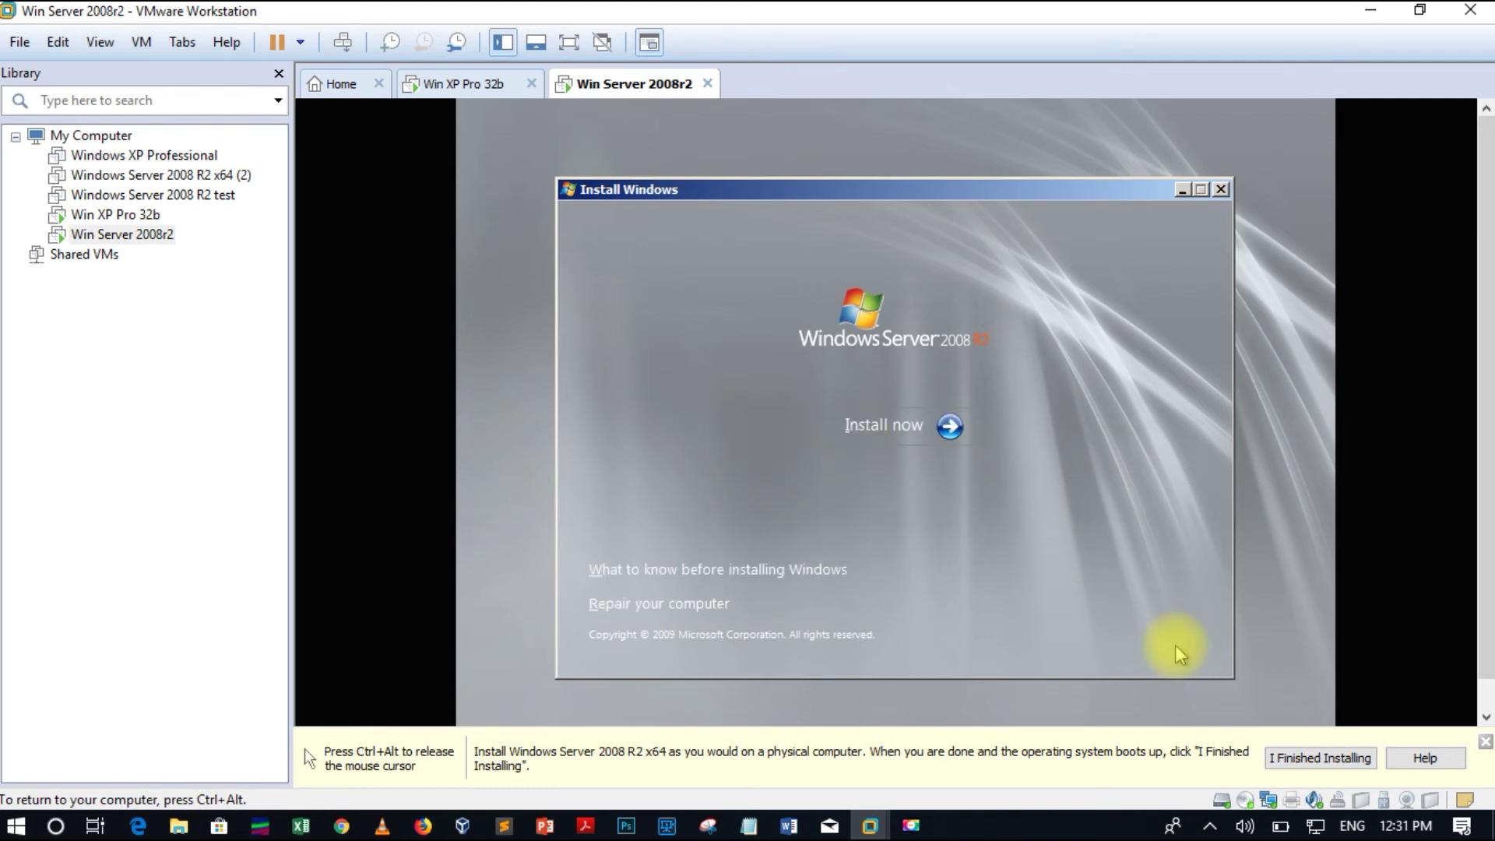
left_click(892, 441)
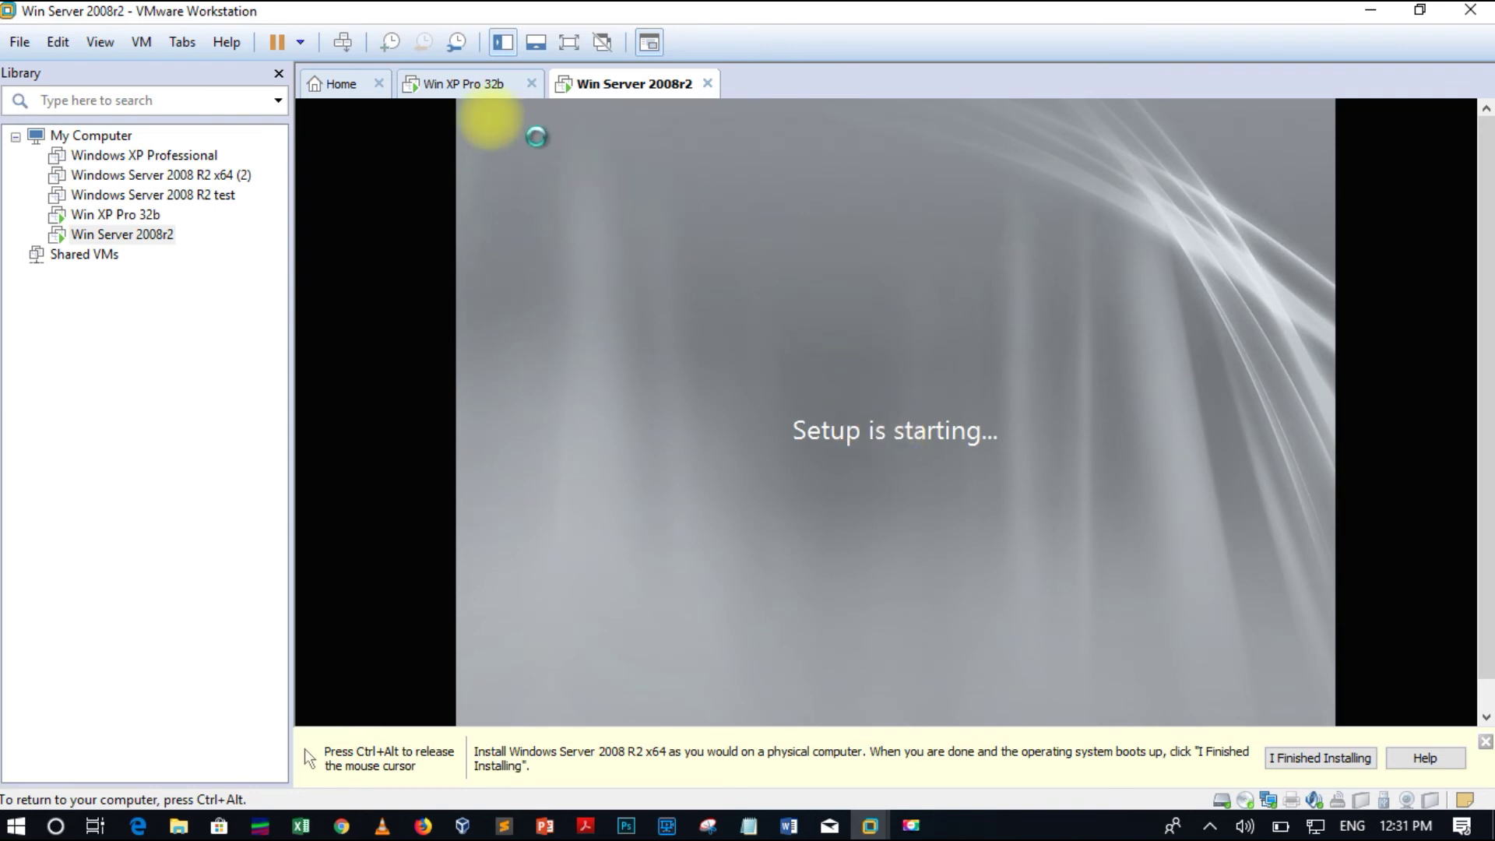
Step: Check the setup progress of the Win XP Pro 32b and Win Server 2008r2 machines
key("ctrl+alt")
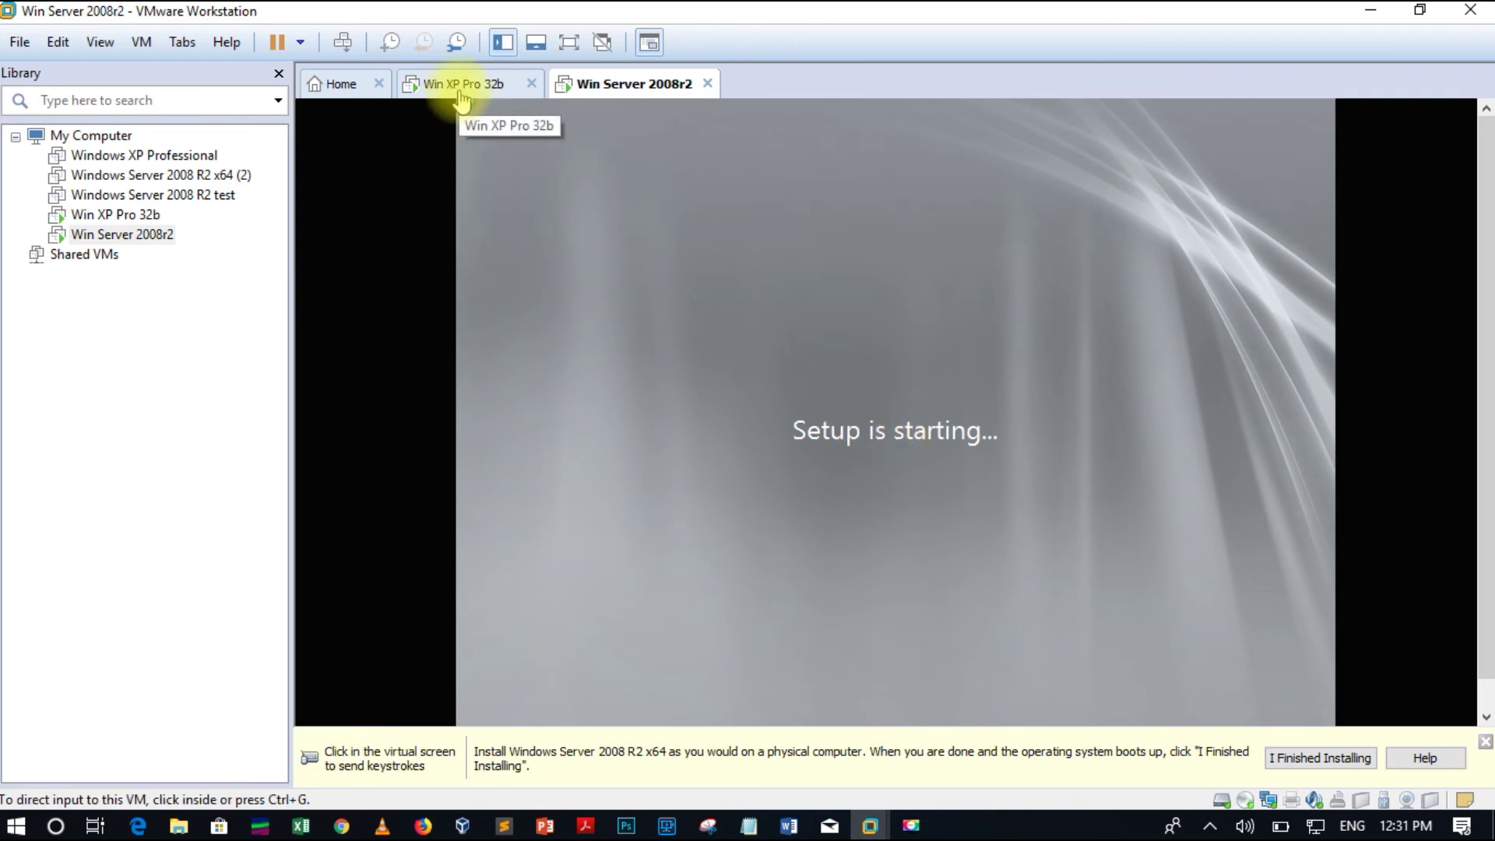
left_click(461, 86)
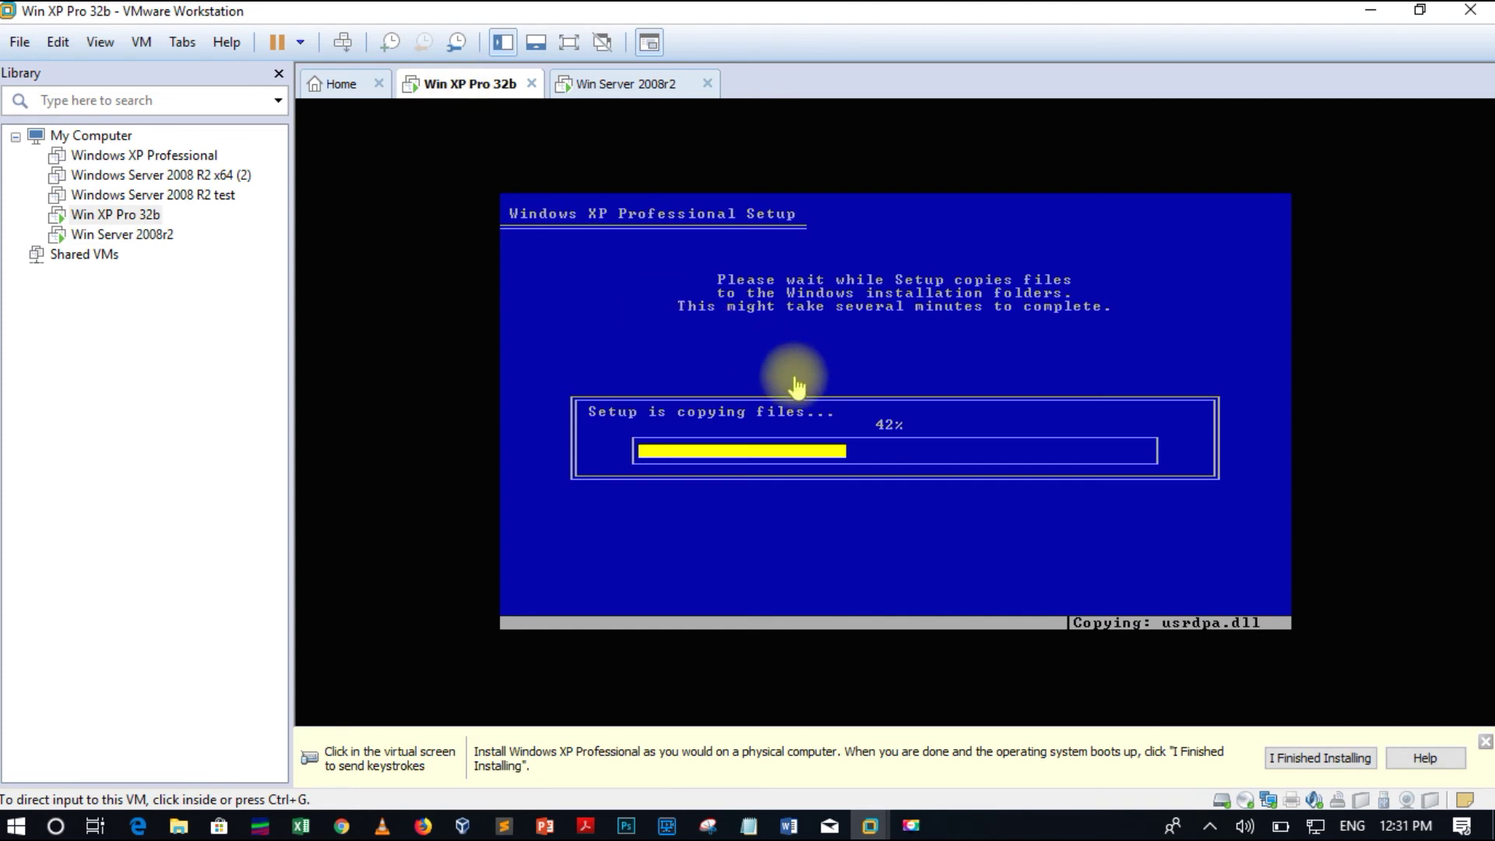
left_click(616, 86)
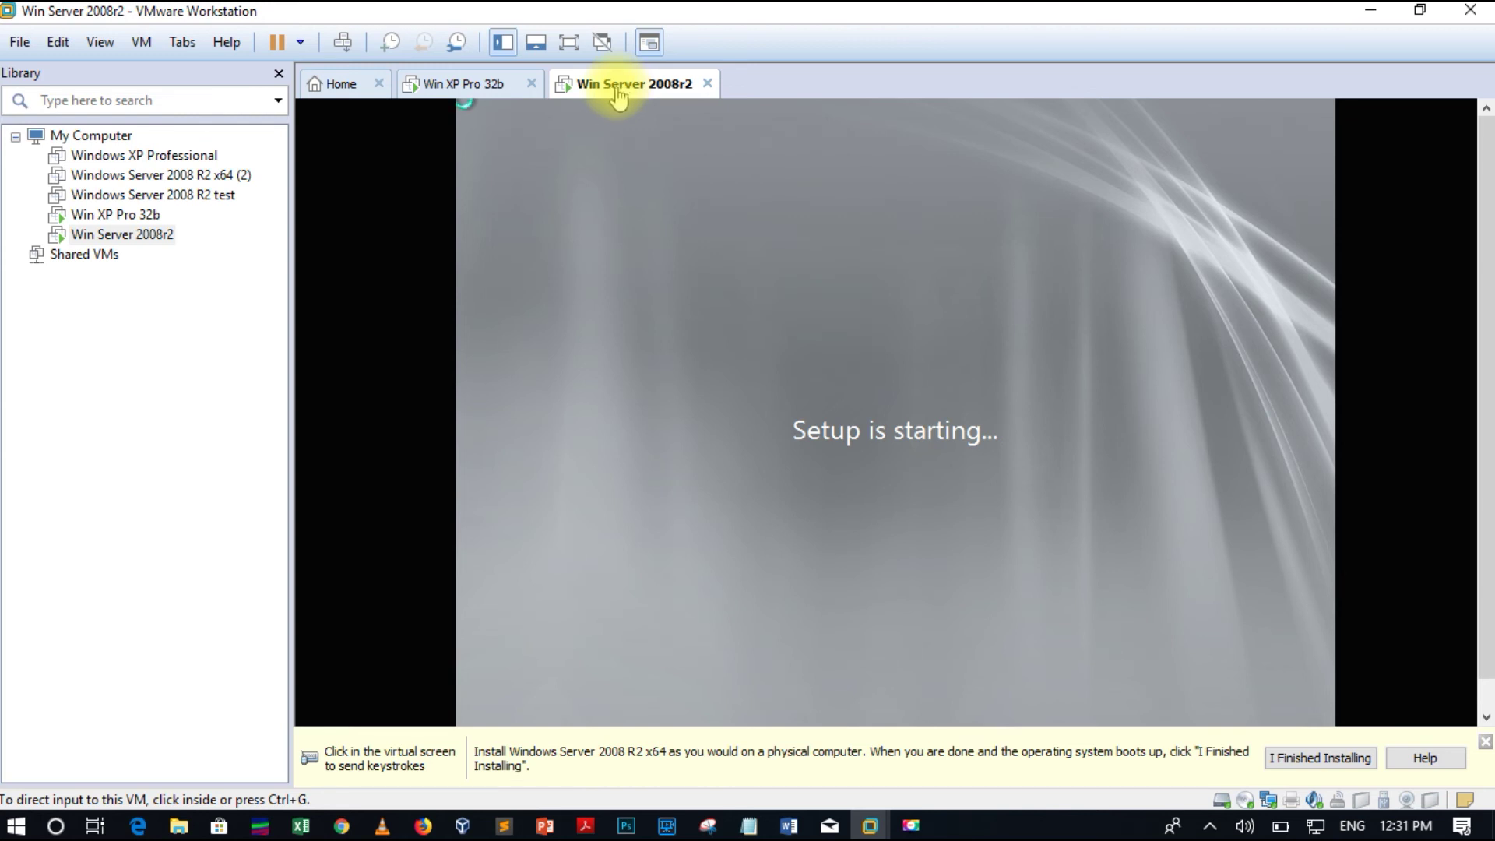
left_click(510, 87)
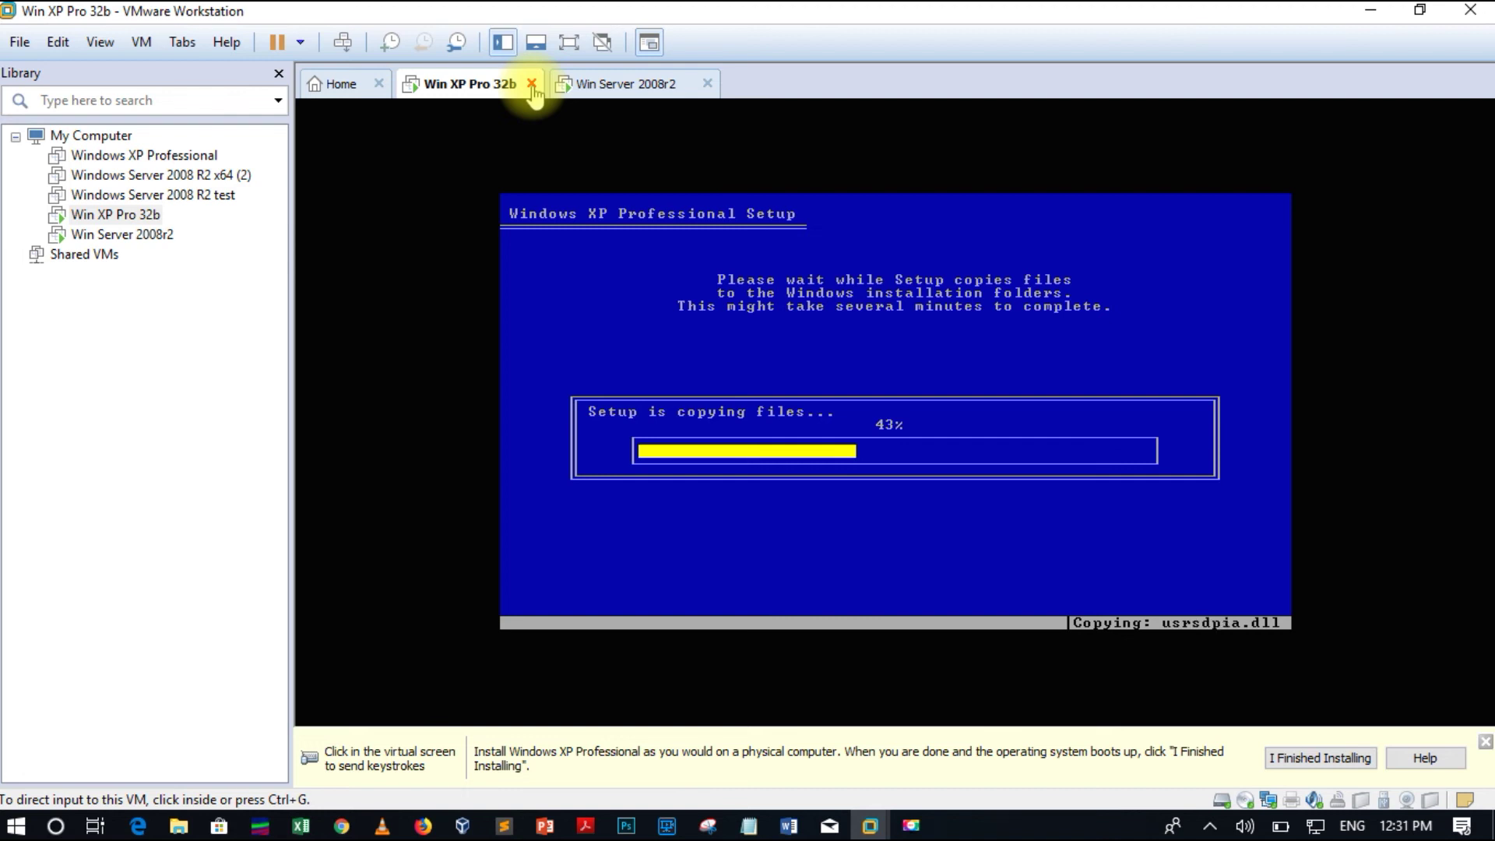
Step: In Win Server 2008r2, accept the license terms and run a Custom (advanced) installation on Disk 0 Unallocated Space
left_click(592, 86)
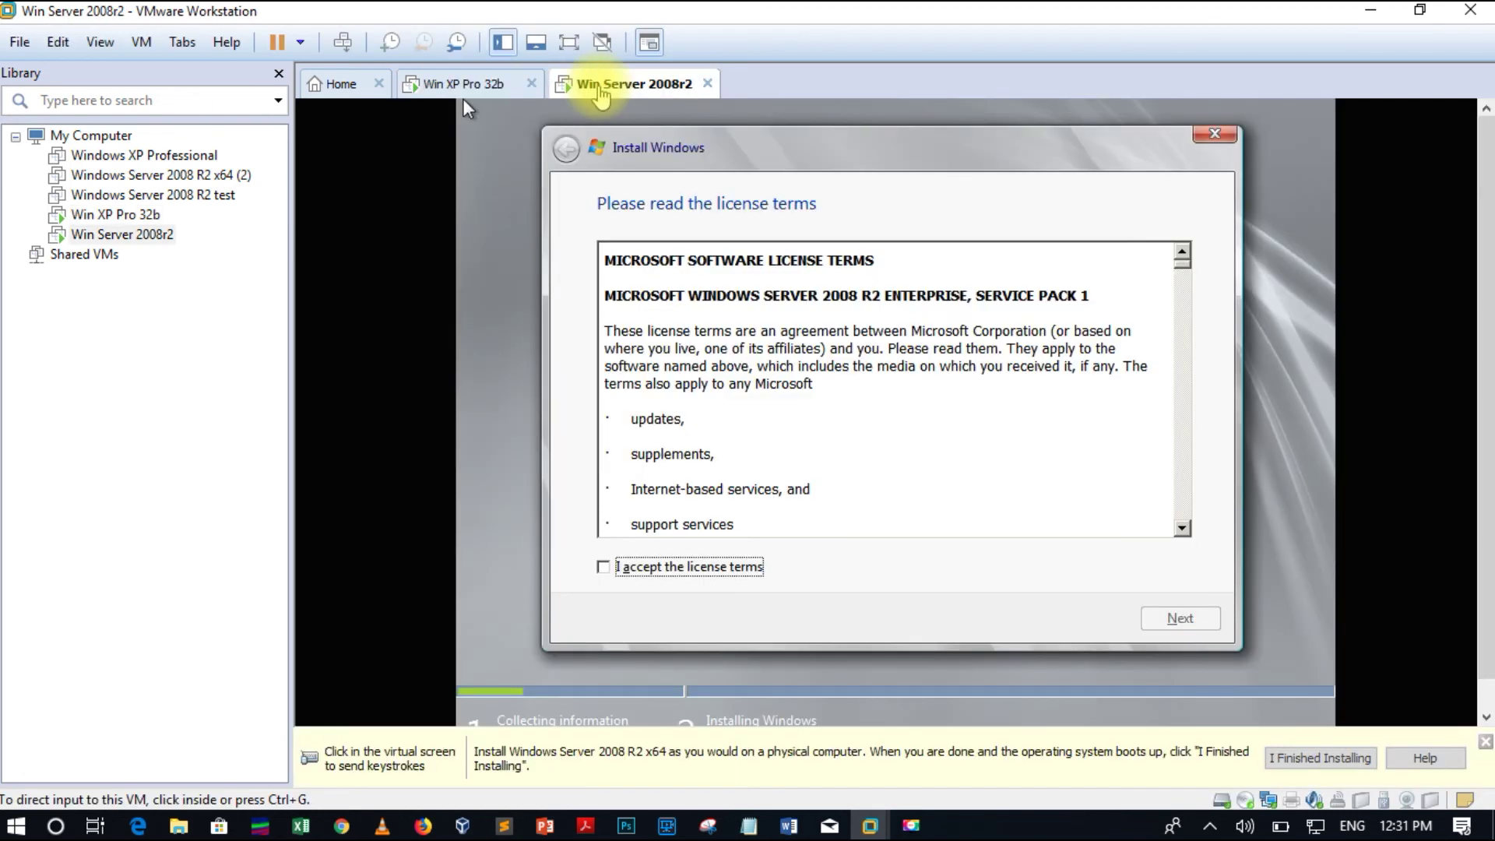
left_click(650, 566)
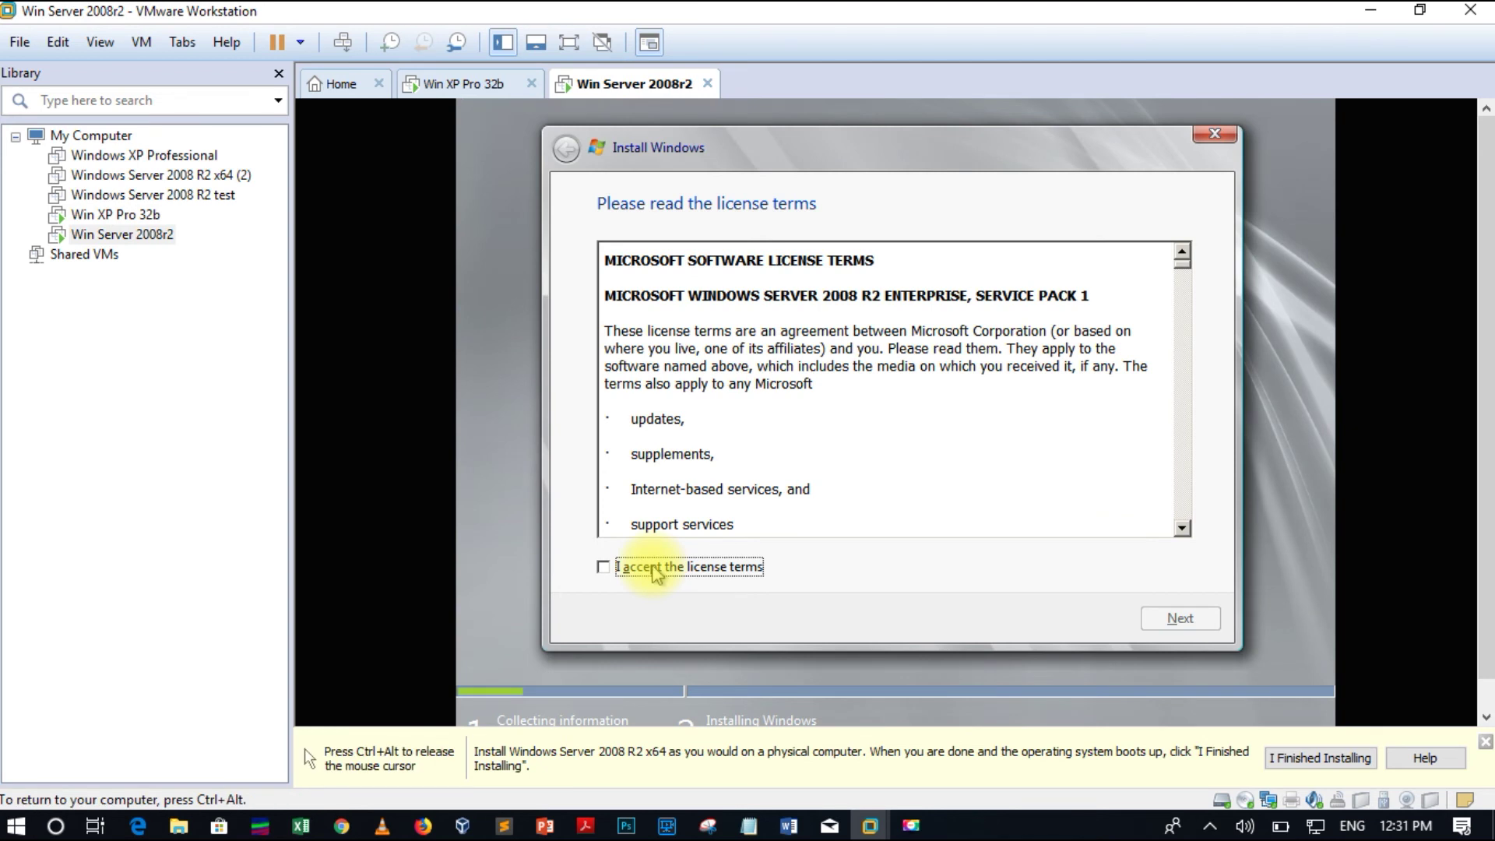
left_click(605, 567)
left_click(1176, 621)
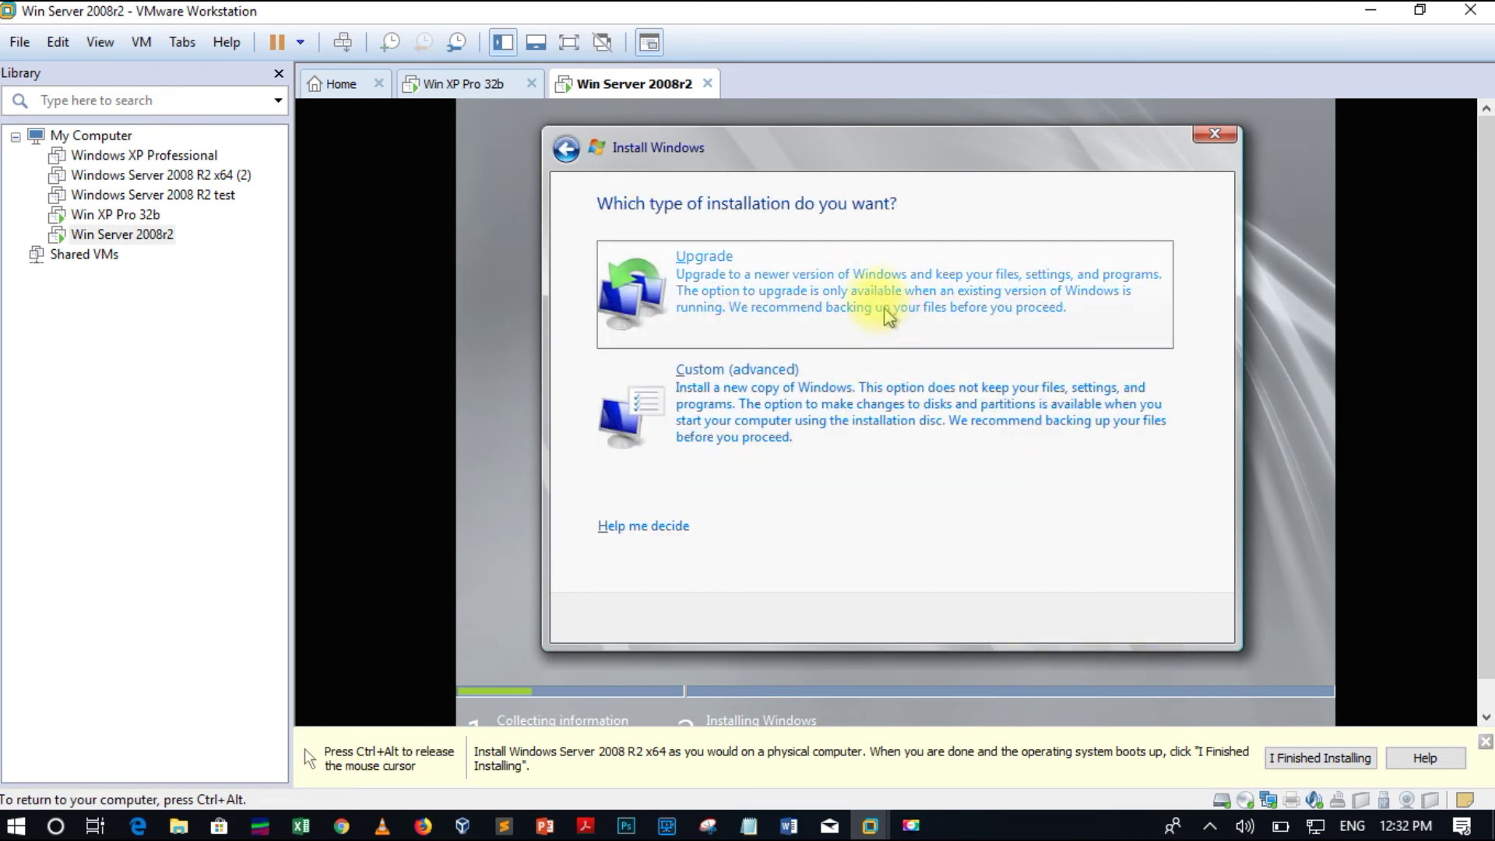
left_click(805, 403)
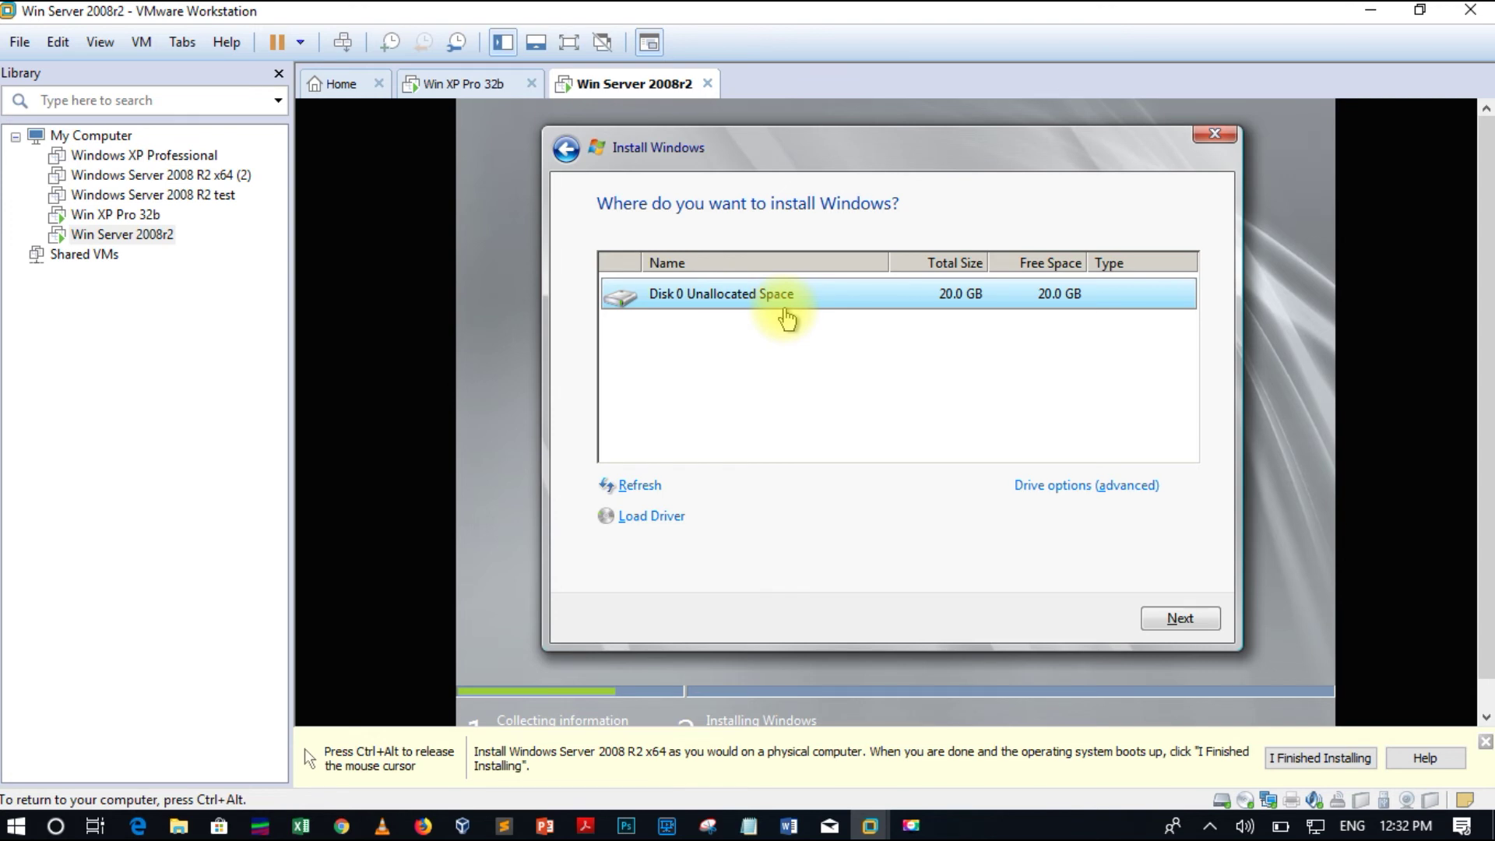
left_click(1151, 620)
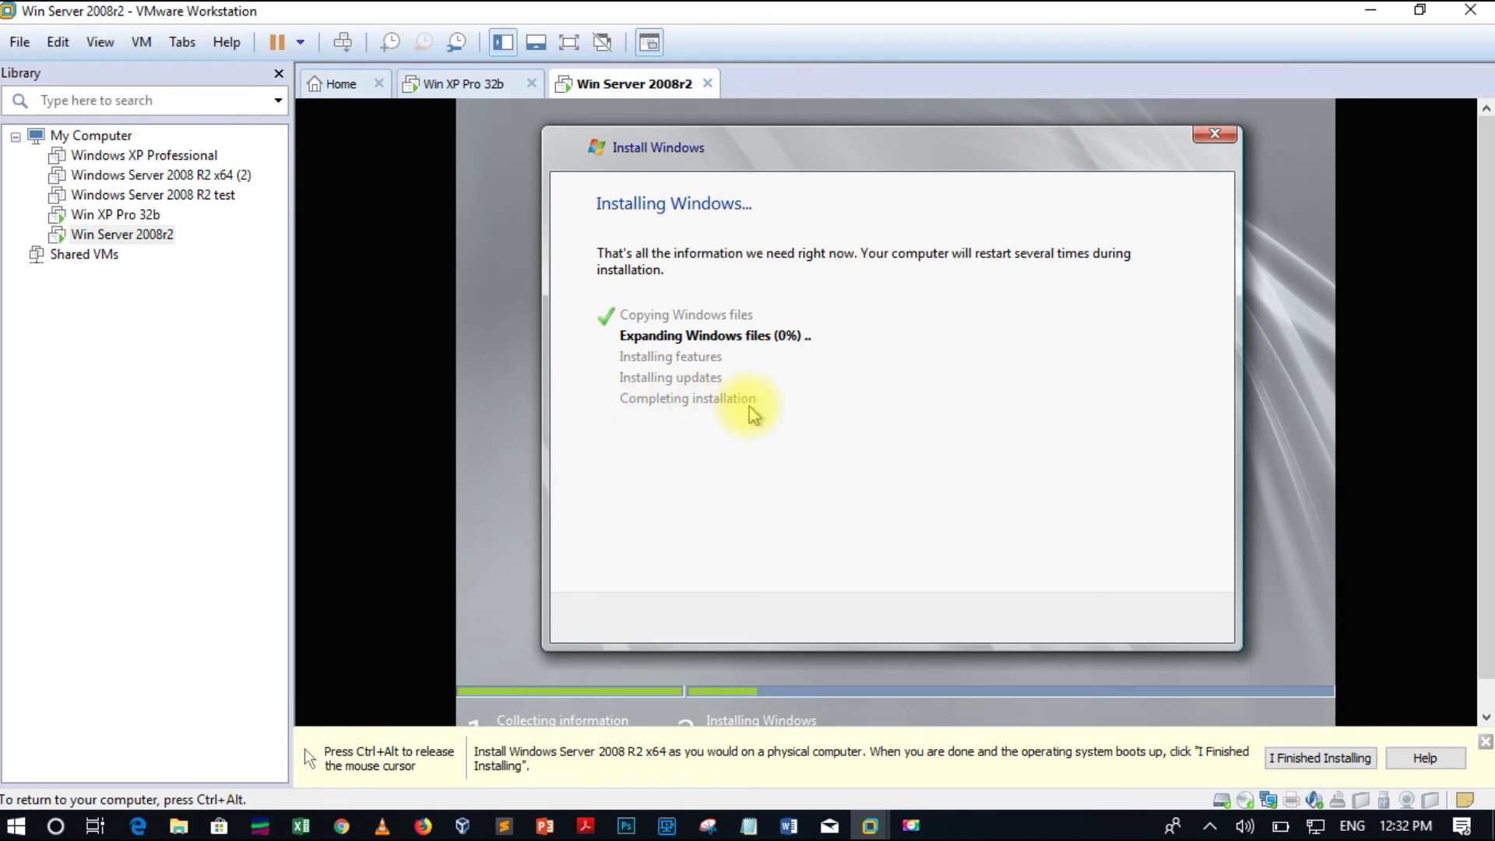
Step: Power off and close both the Win Server 2008r2 and Win XP Pro 32b virtual machines
key("ctrl+alt")
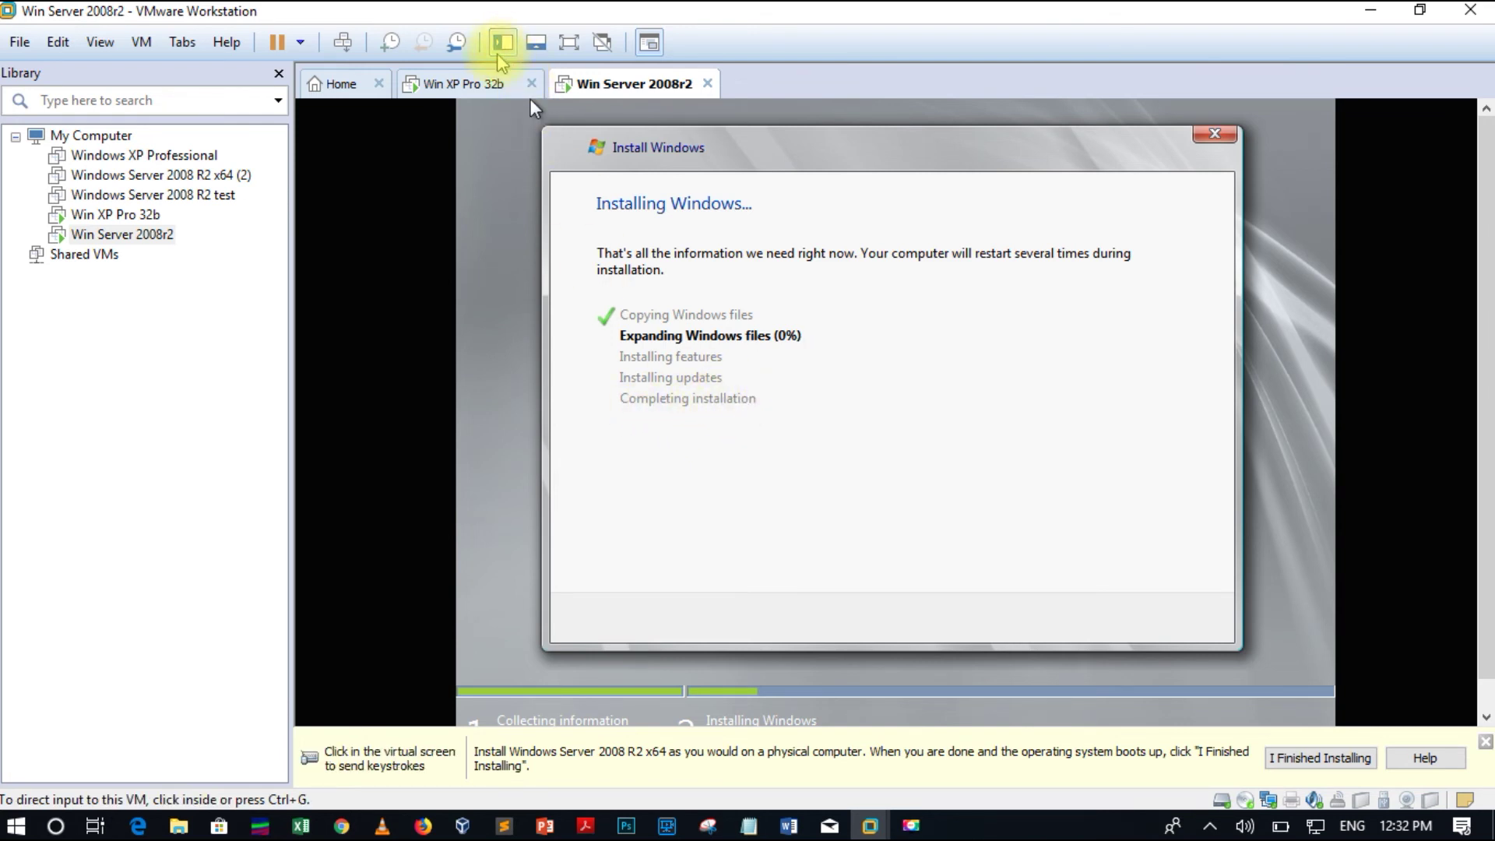
left_click(497, 84)
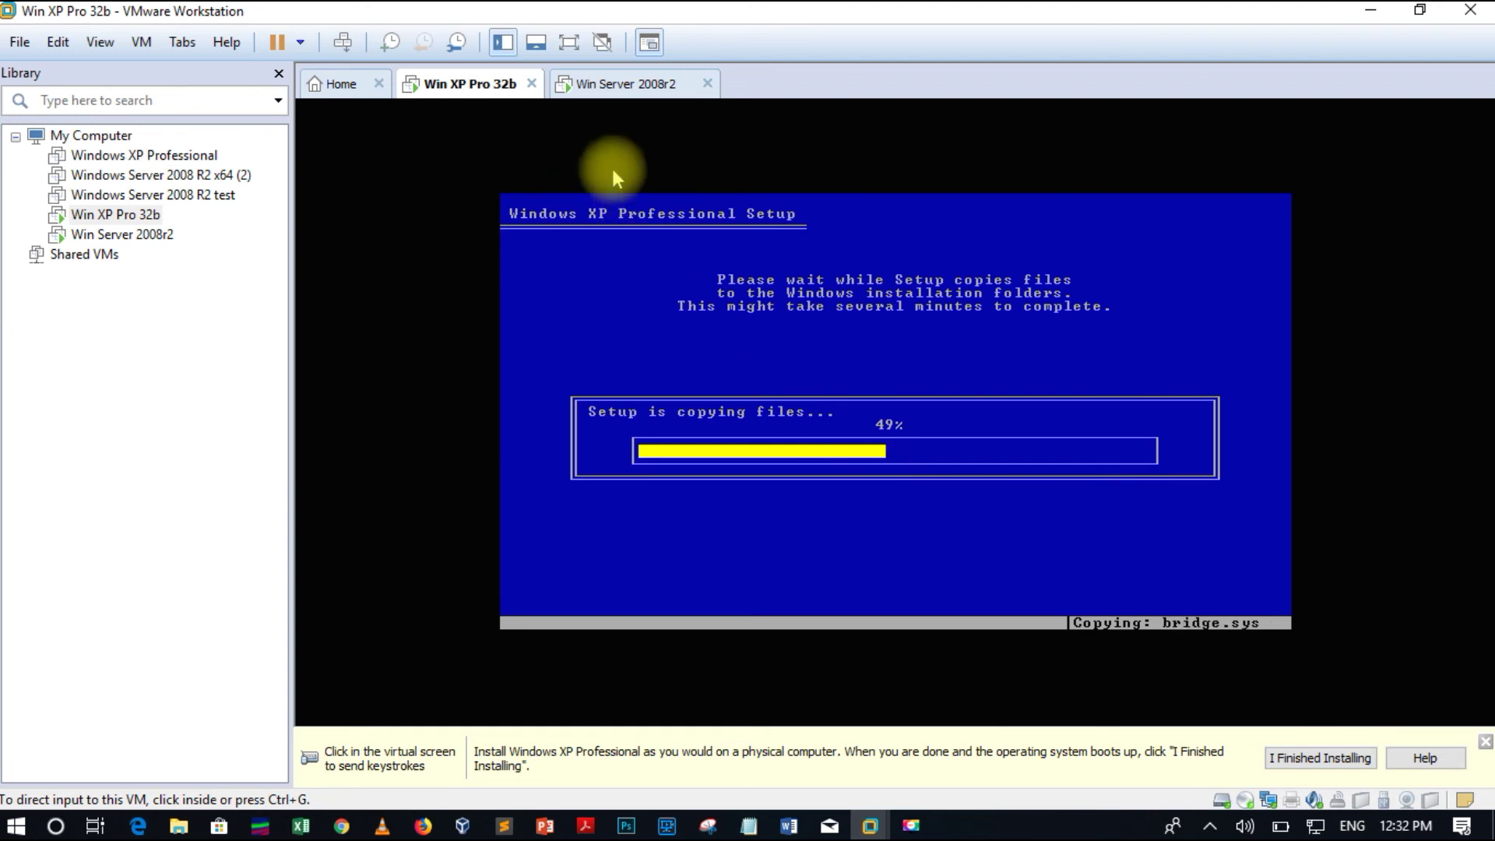
left_click(624, 83)
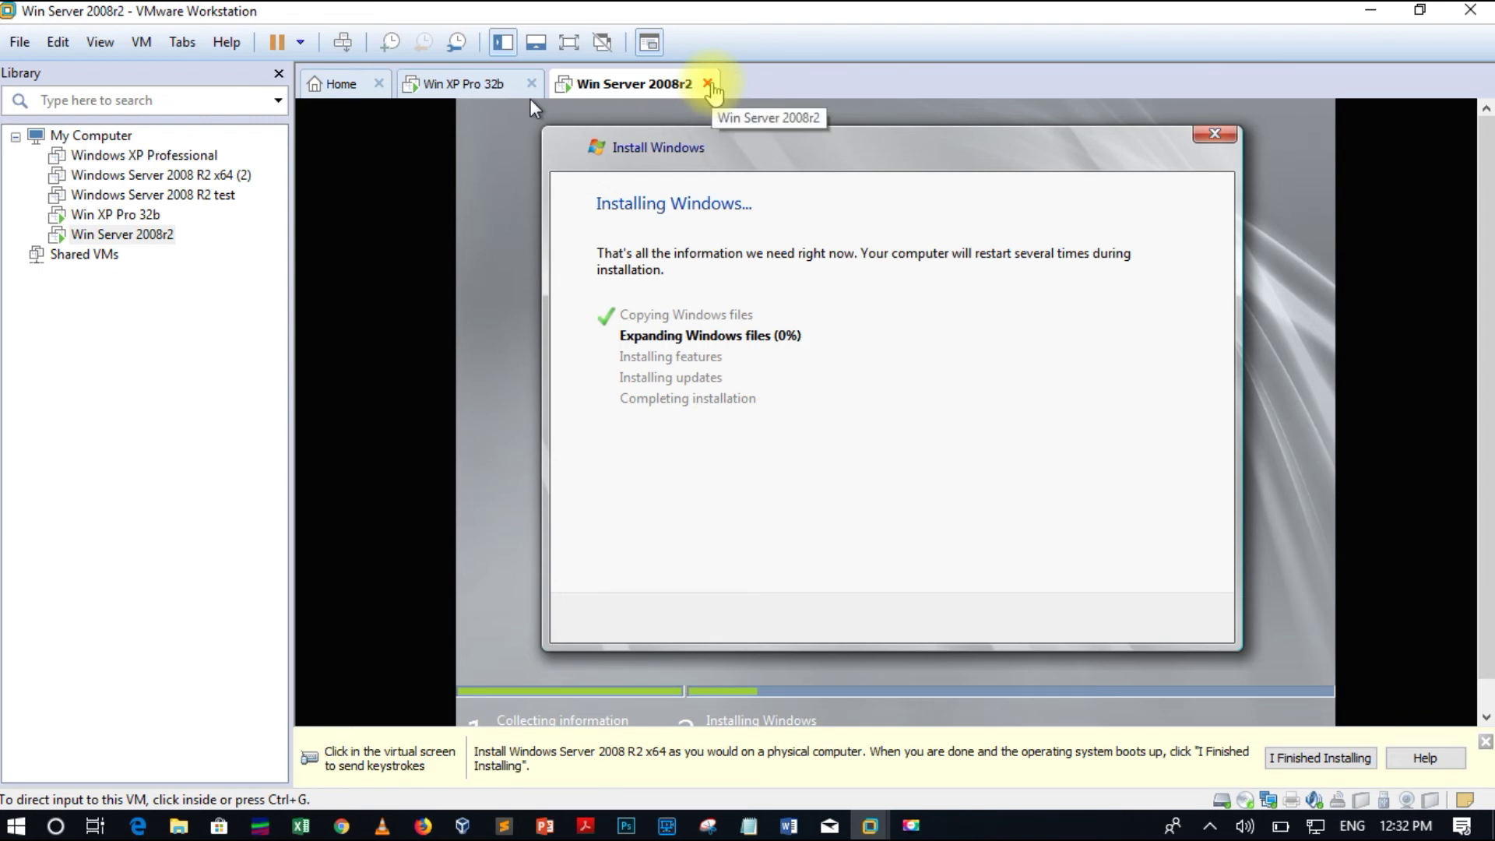
left_click(708, 84)
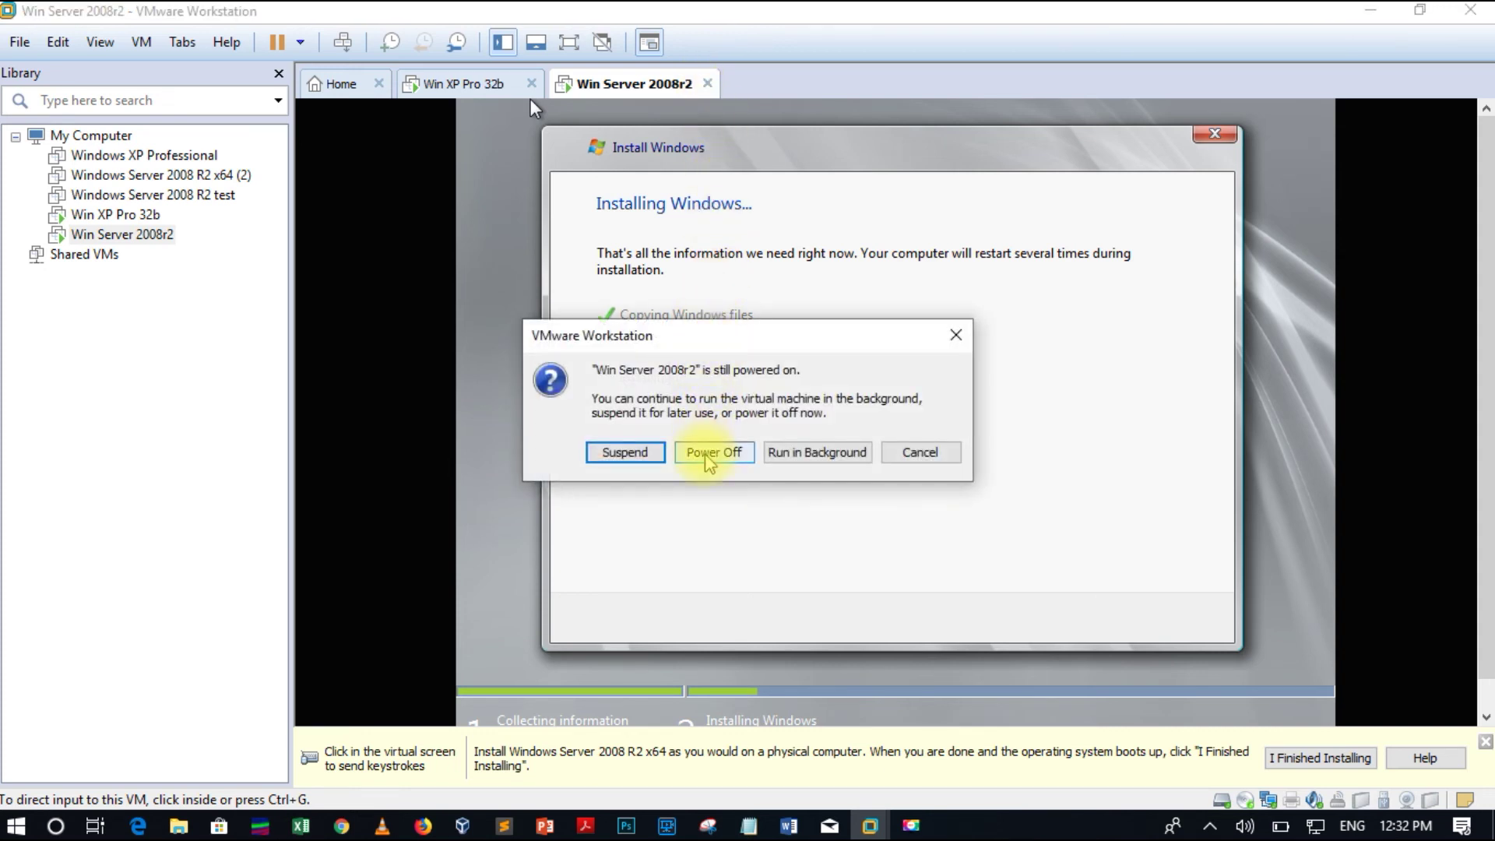
left_click(710, 454)
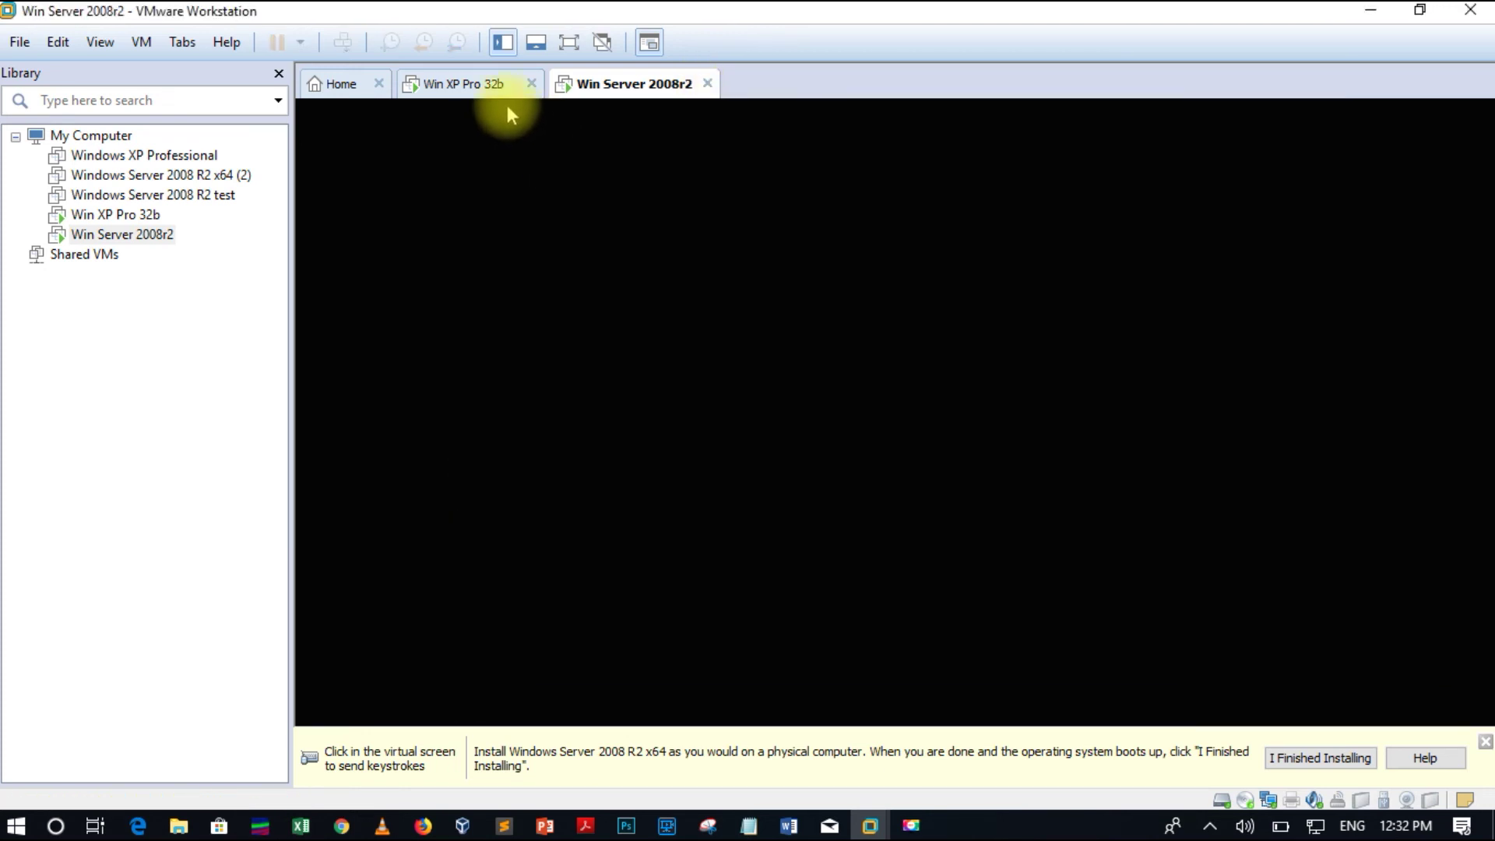
left_click(499, 85)
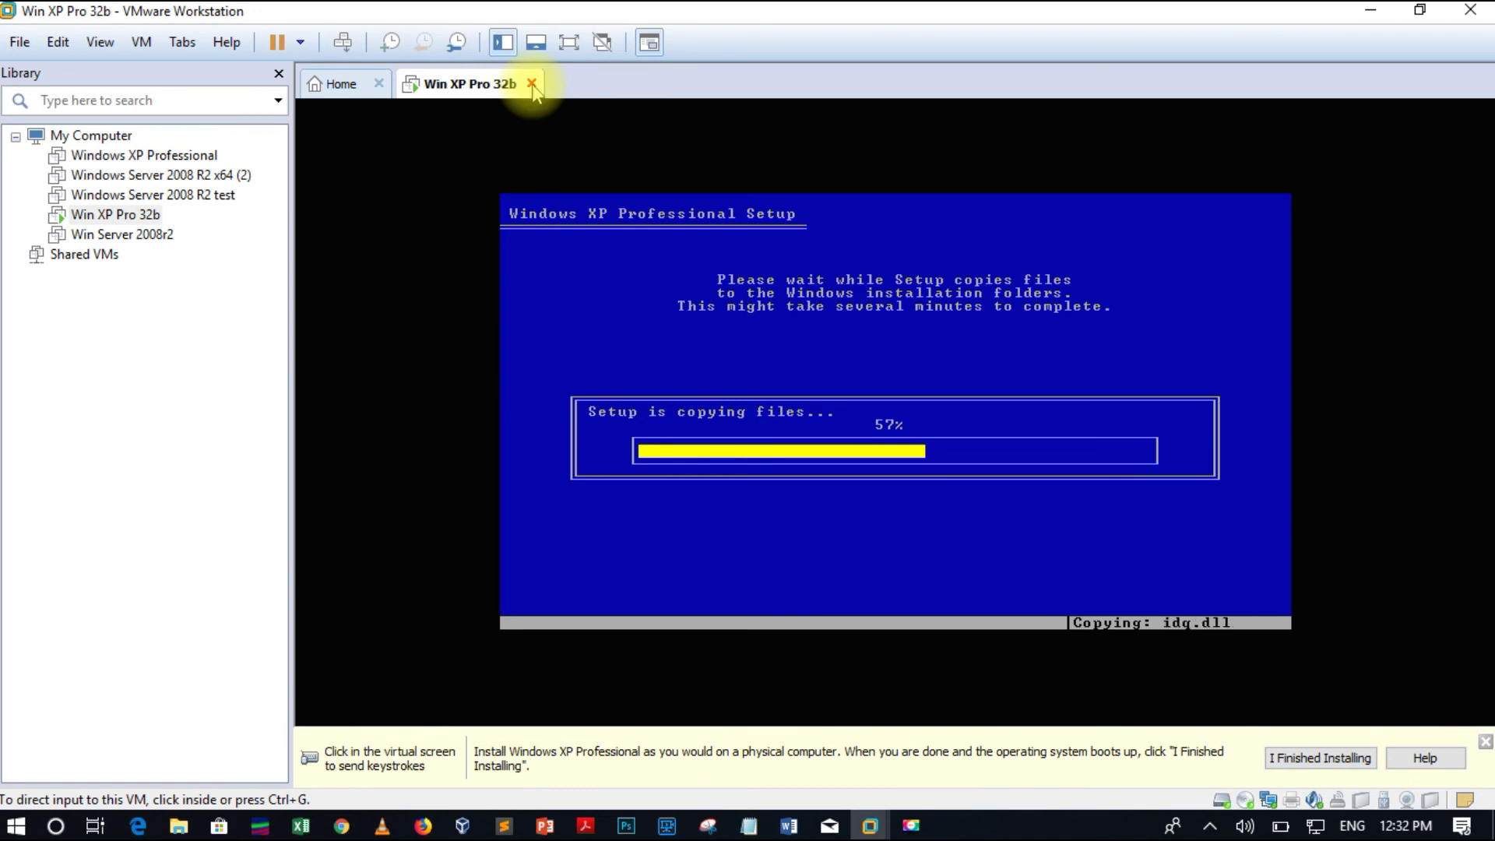
left_click(532, 83)
left_click(705, 456)
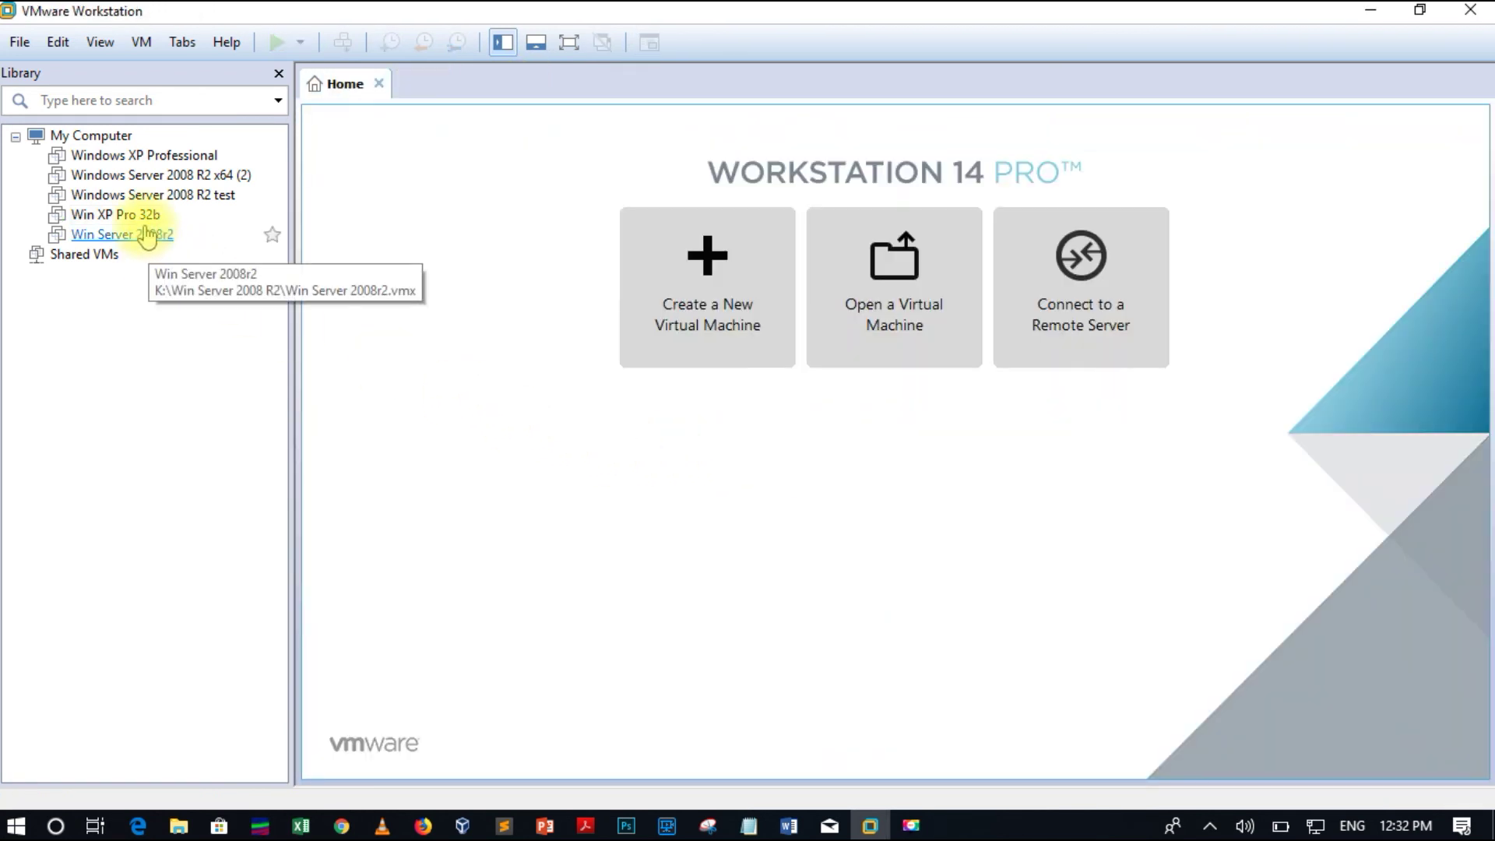
Step: Remove the Win XP Pro 32b and Win Server 2008r2 virtual machines from the library
right_click(146, 227)
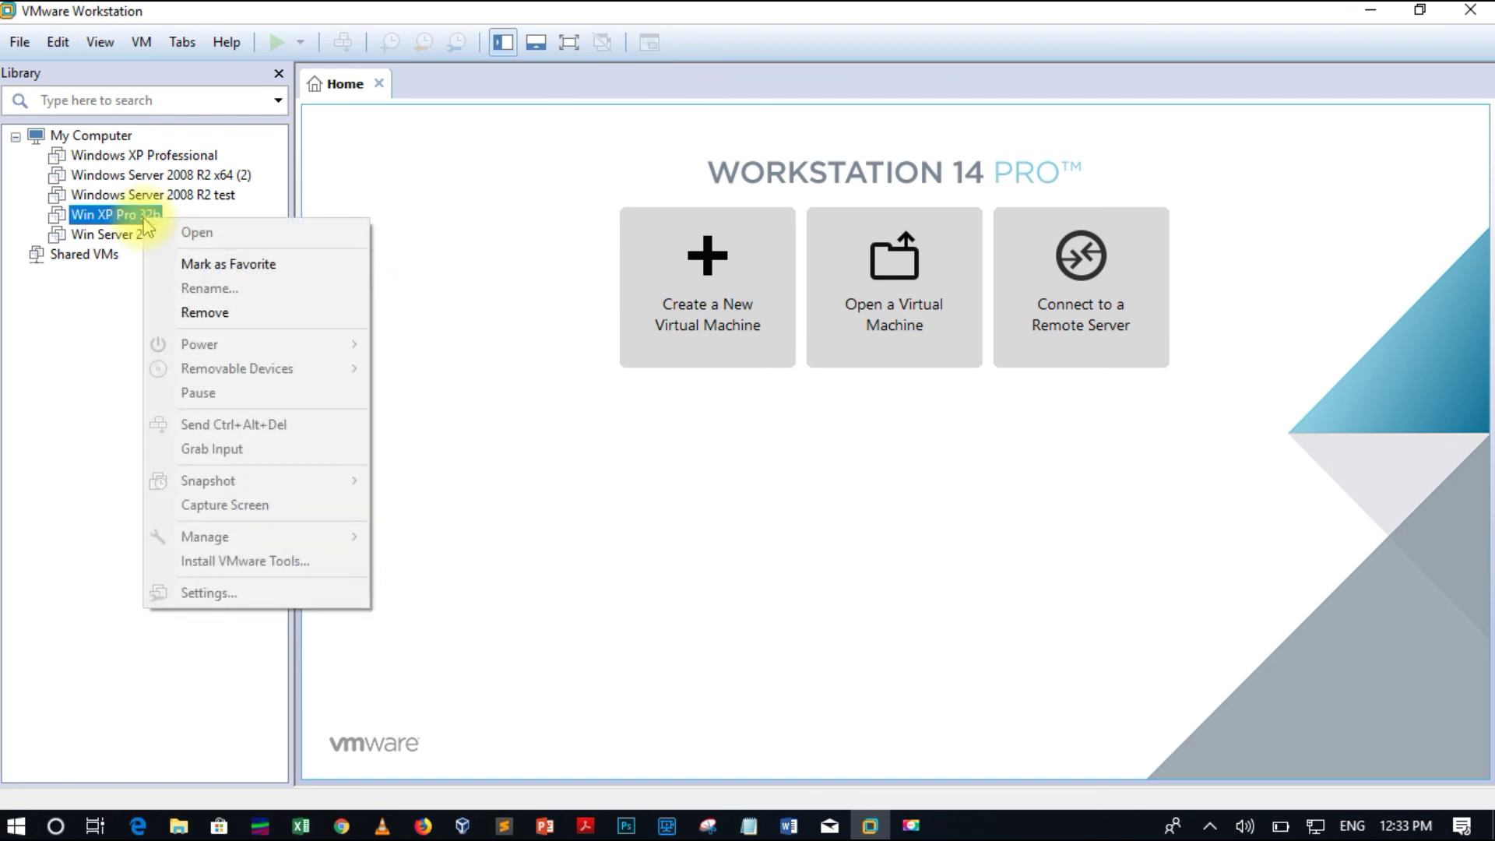
left_click(226, 312)
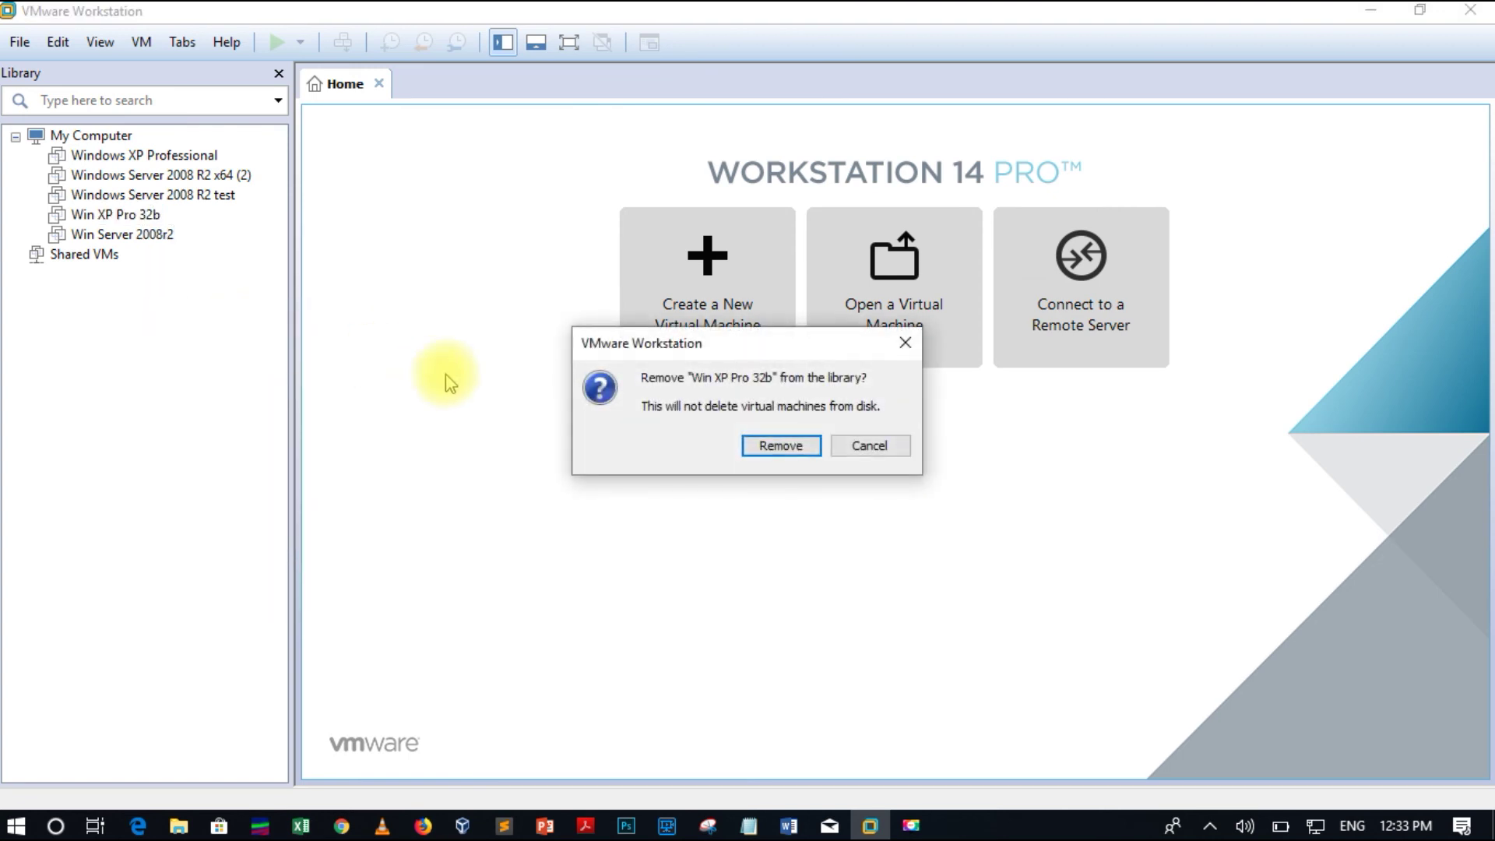
left_click(785, 455)
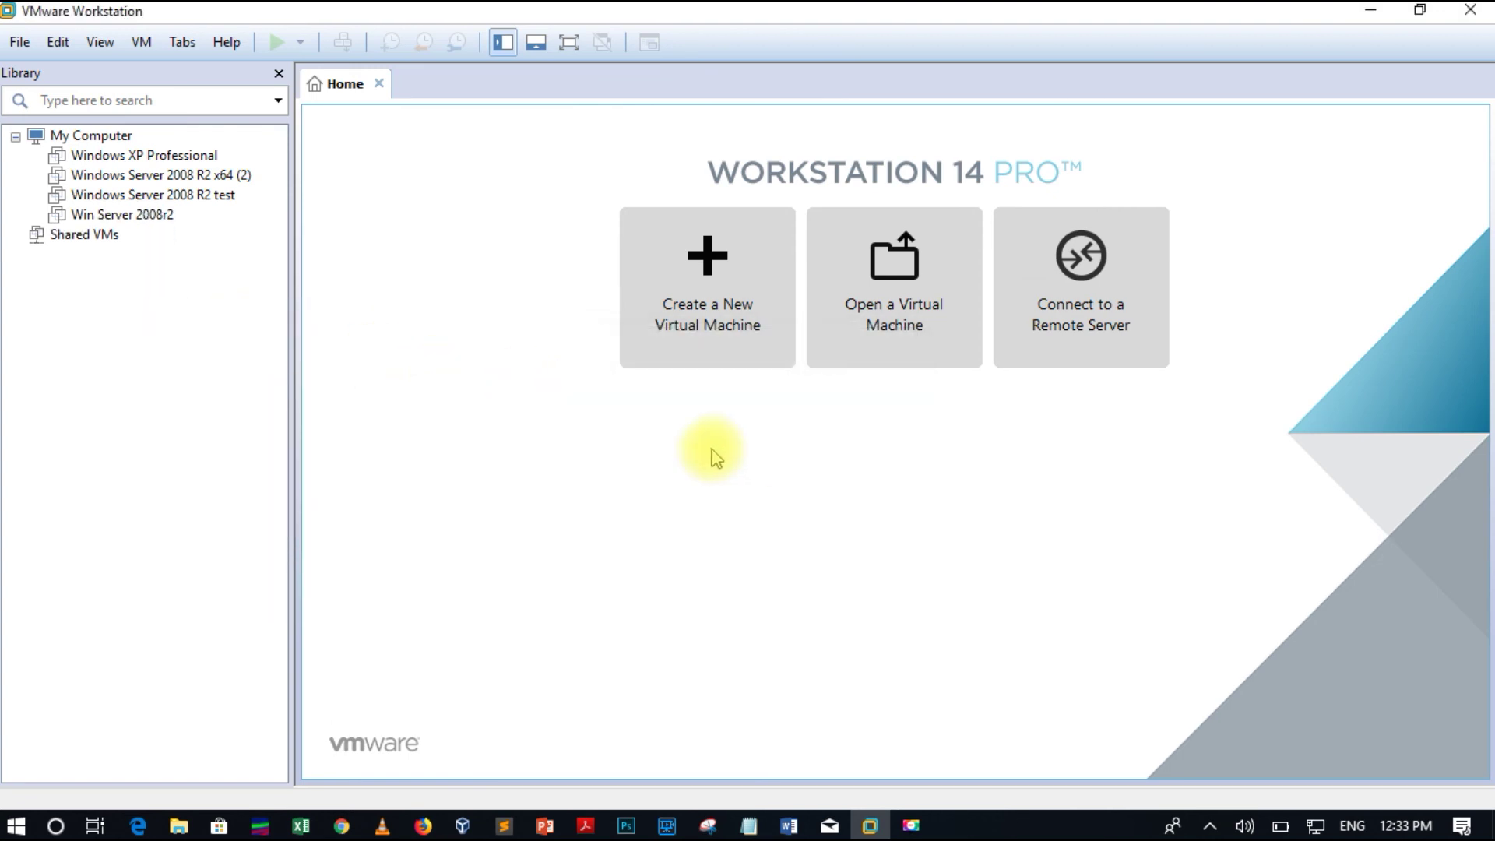
left_click(125, 215)
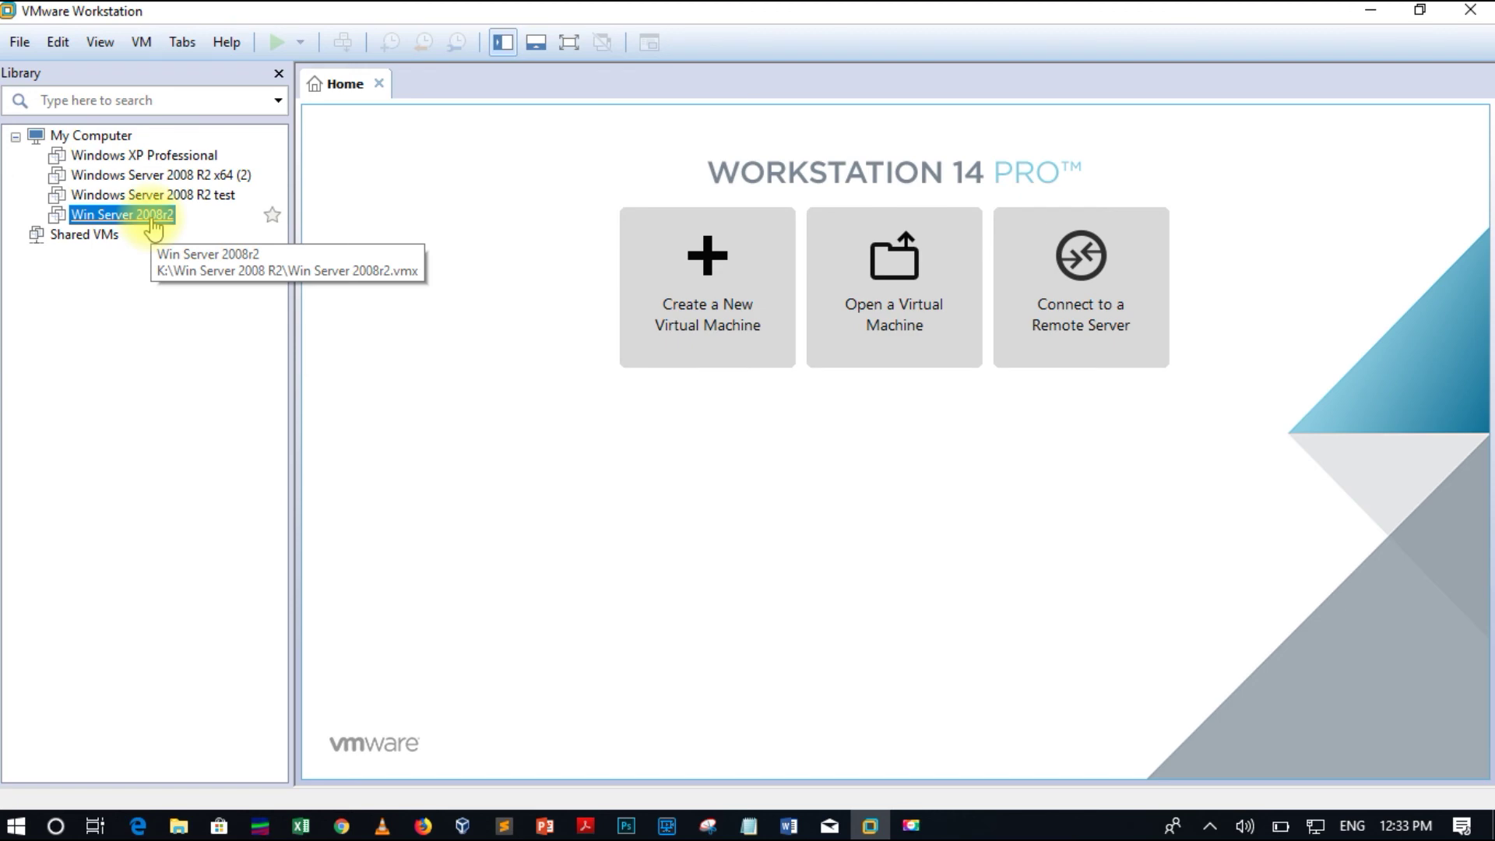
double_click(154, 224)
right_click(156, 216)
left_click(561, 87)
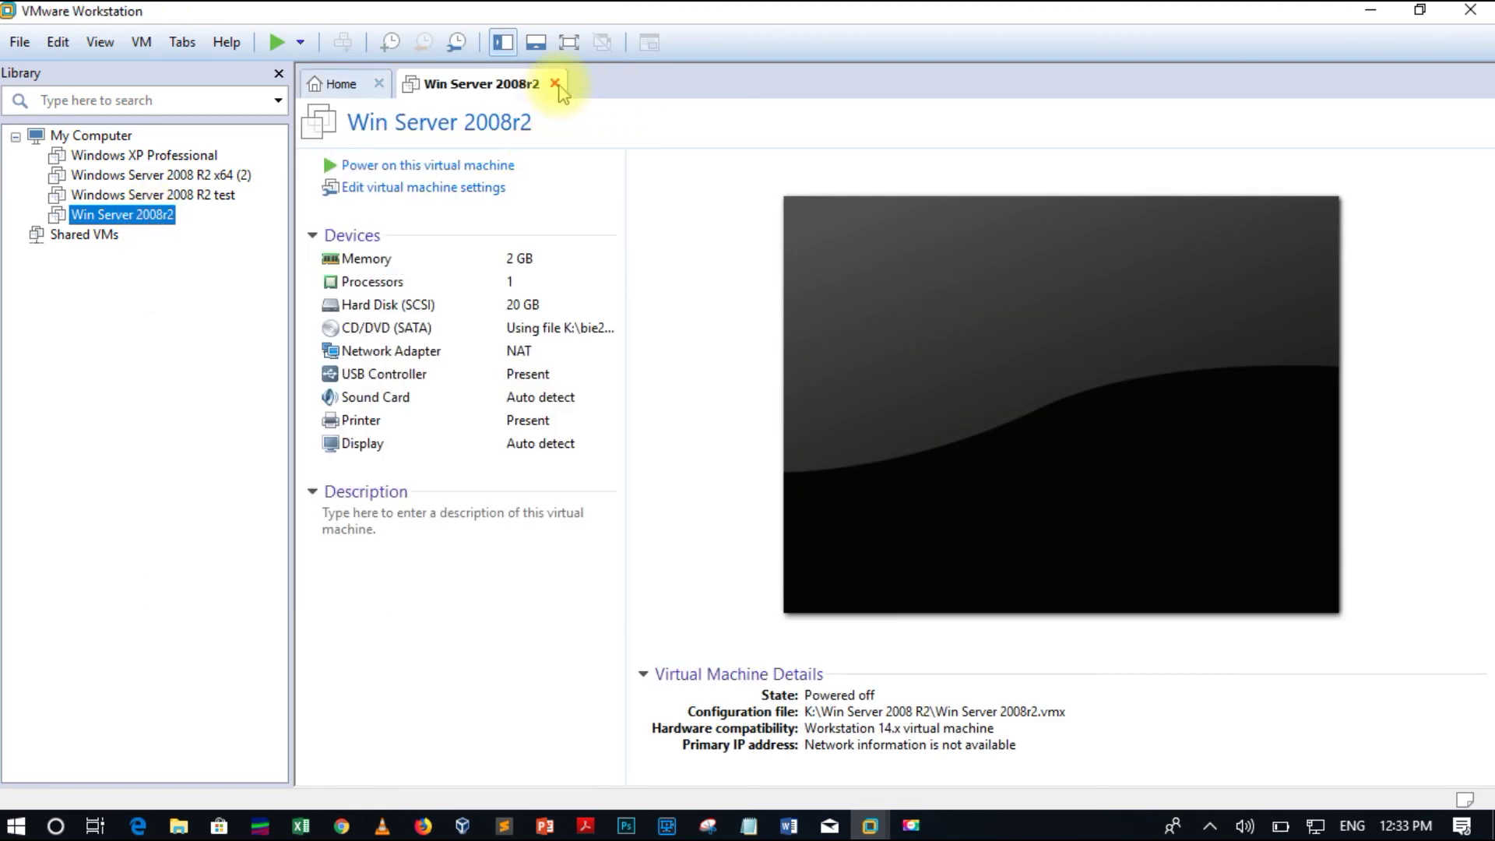
right_click(150, 222)
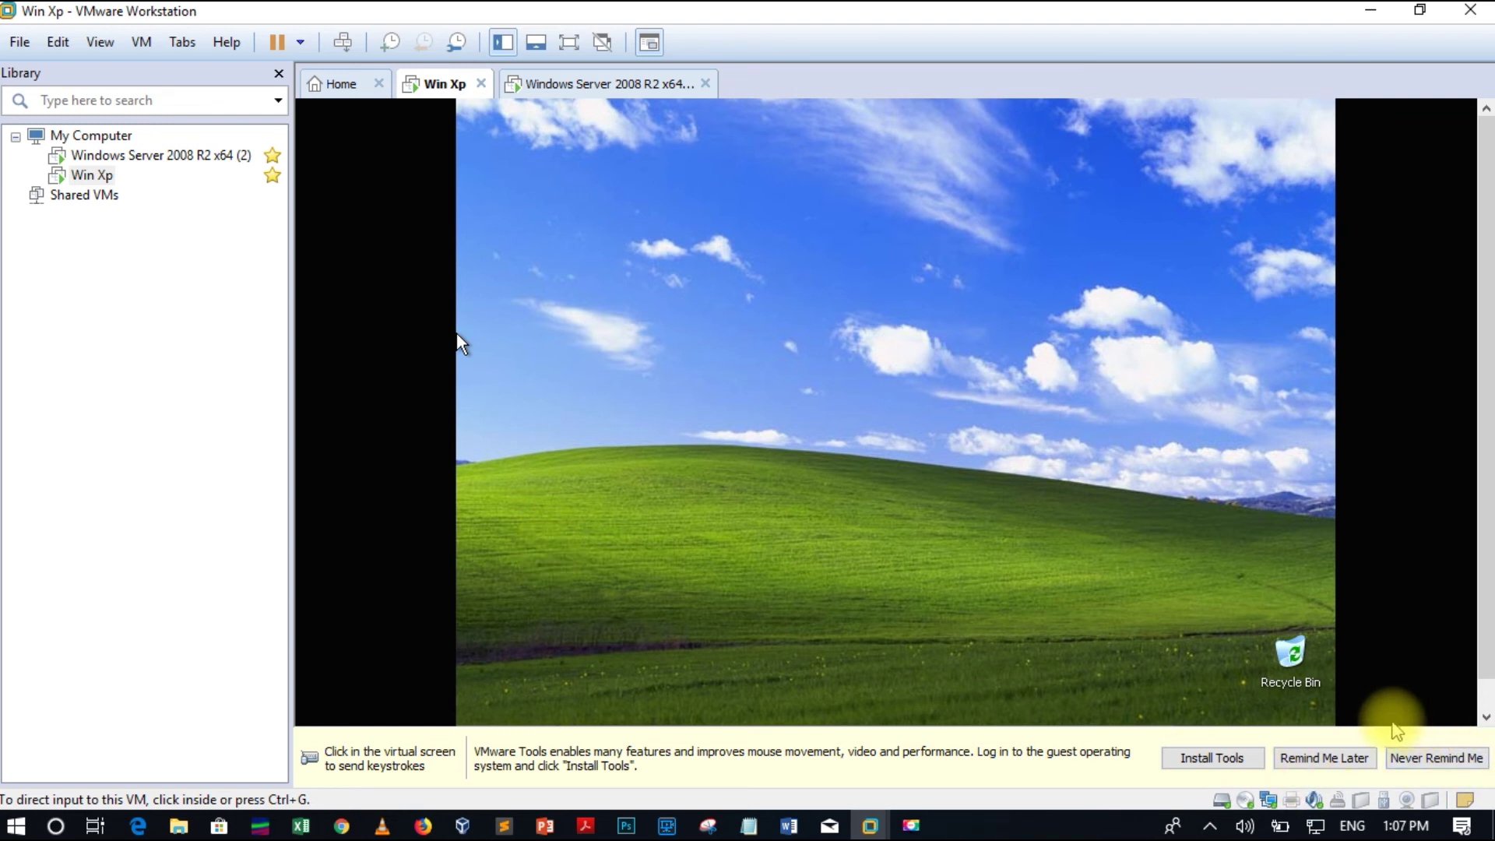
Step: Postpone the VMware Tools reminder in Win Xp and bring up the account selection on the Windows Server 2008 R2 x64 (2) logon screen
left_click(1324, 758)
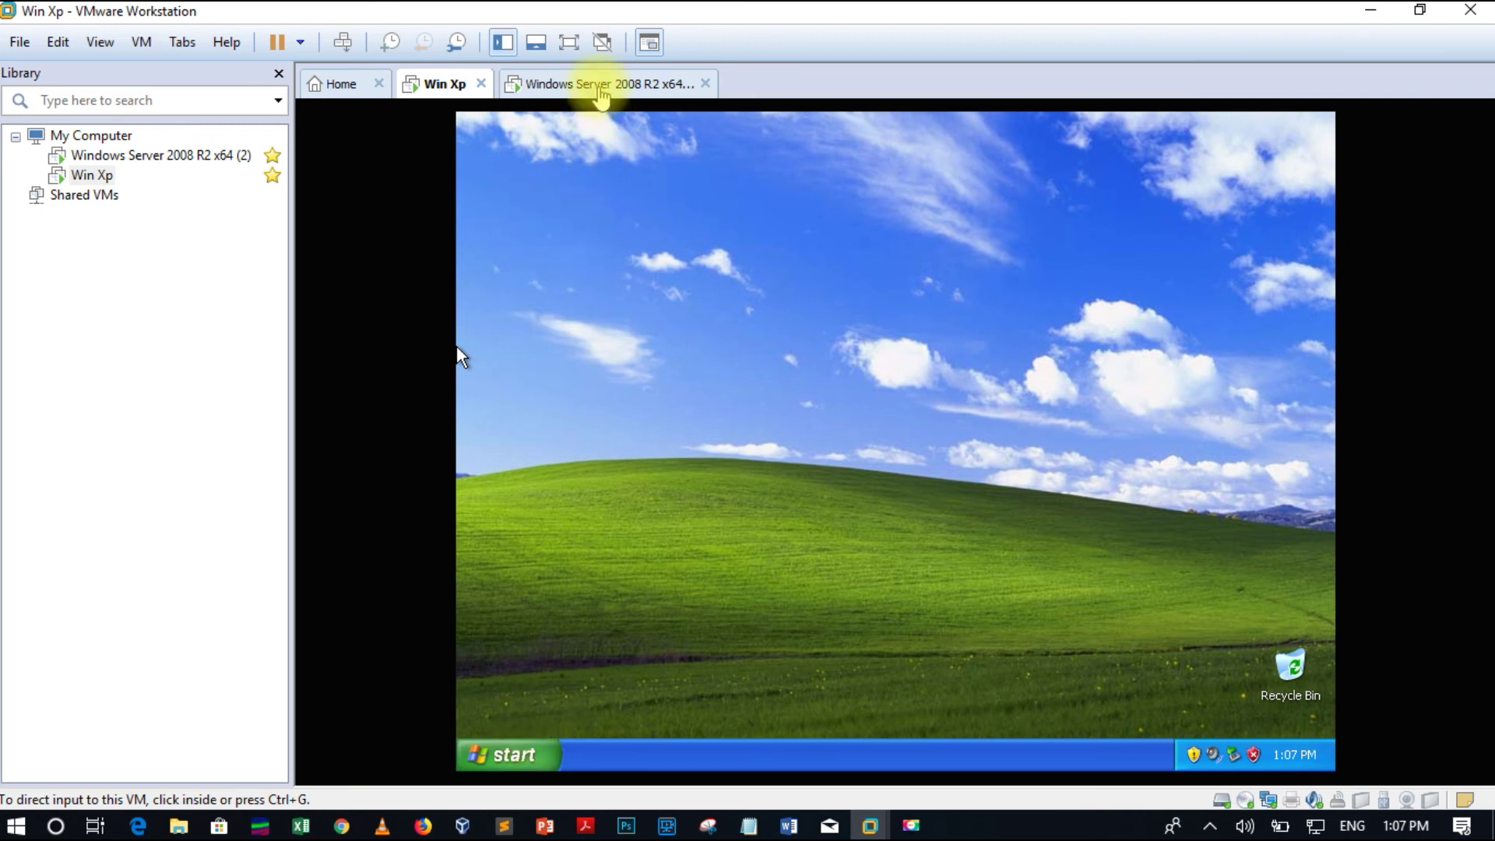
left_click(601, 86)
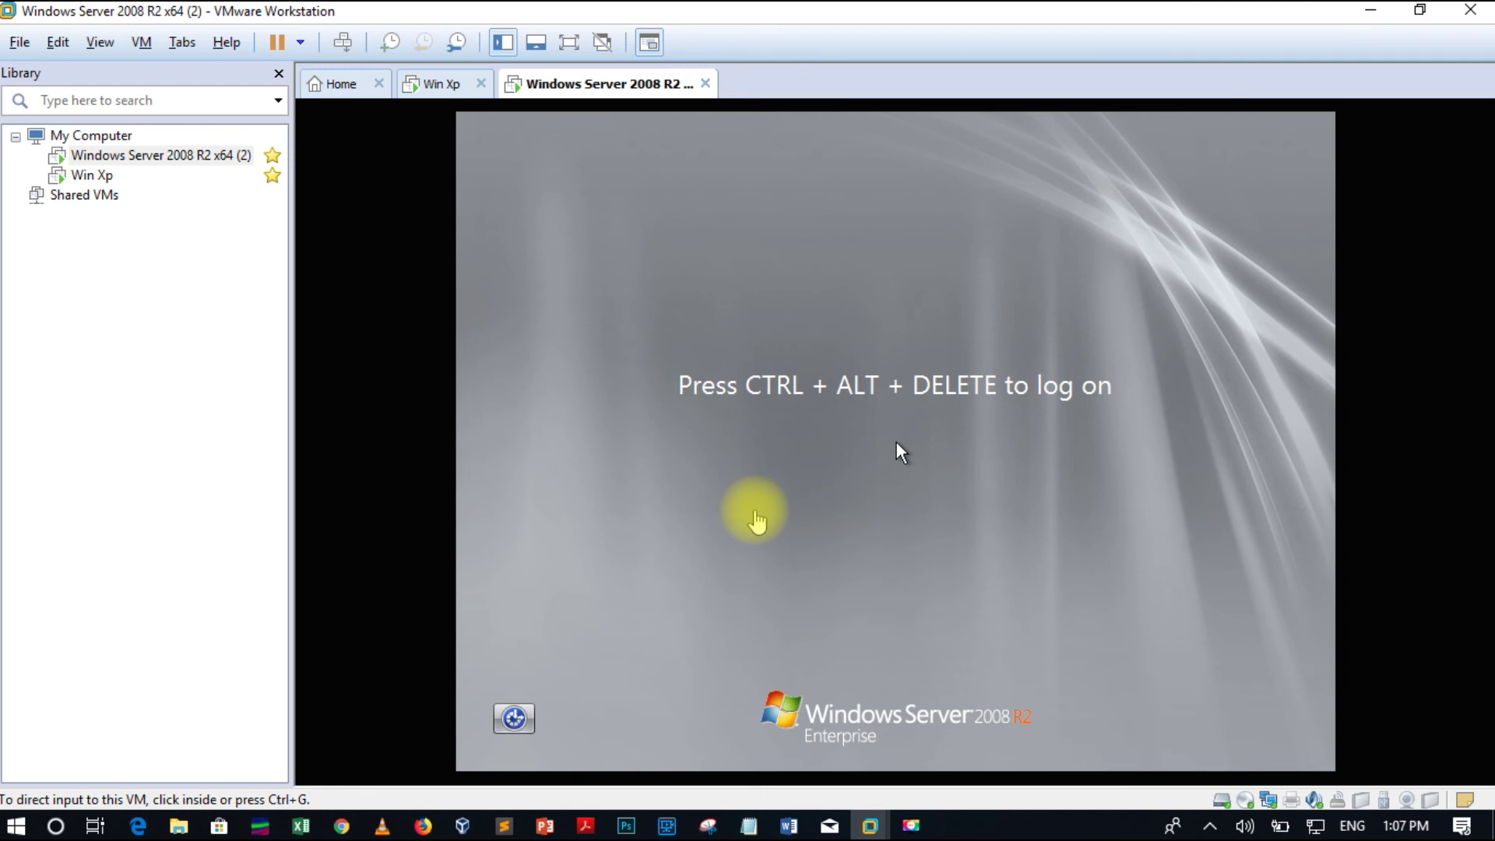
left_click(755, 512)
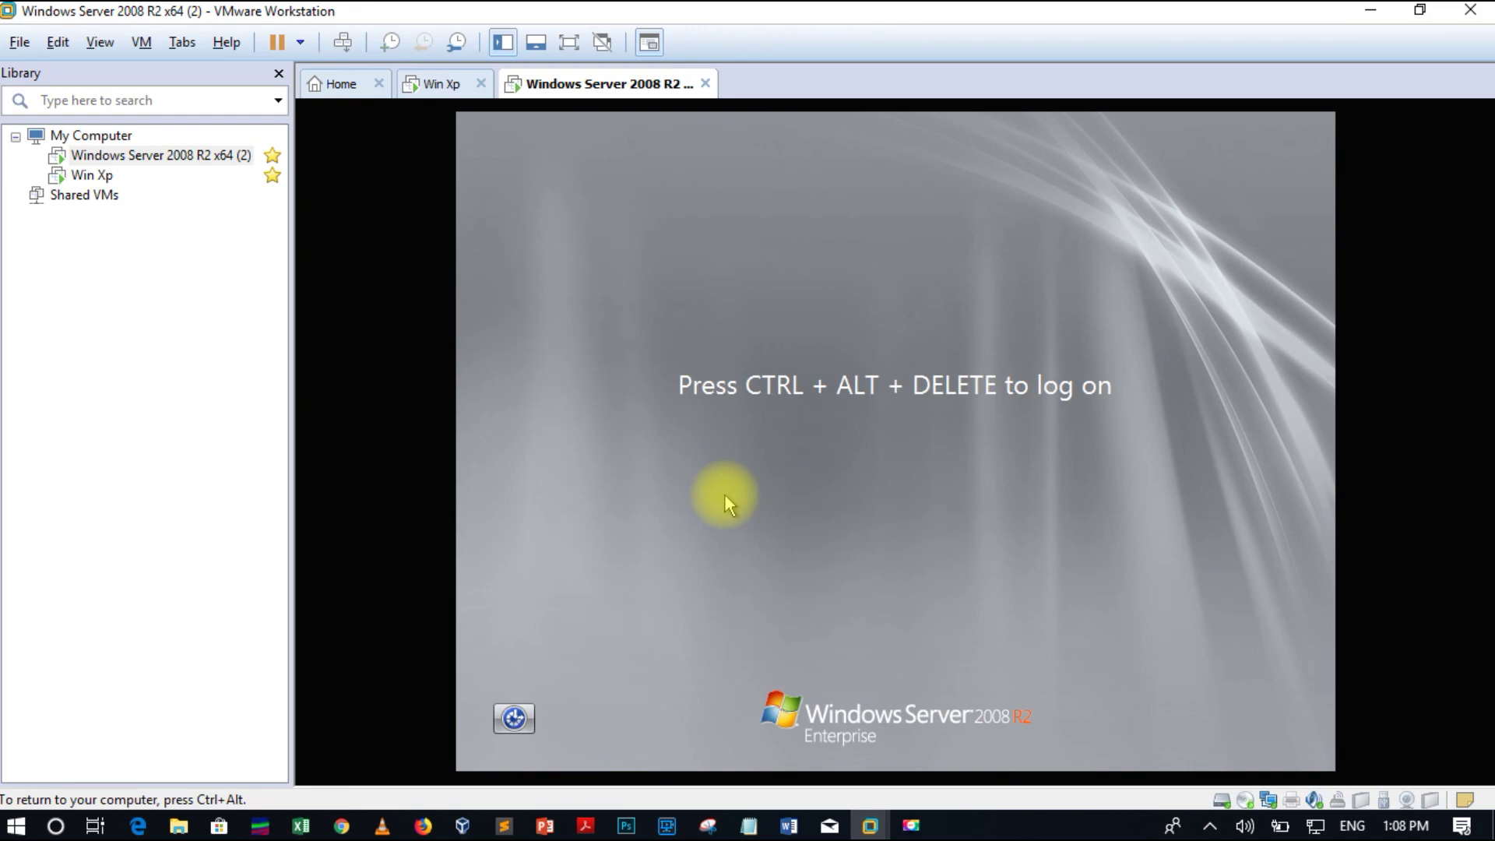
key("ctrl+alt+Delete")
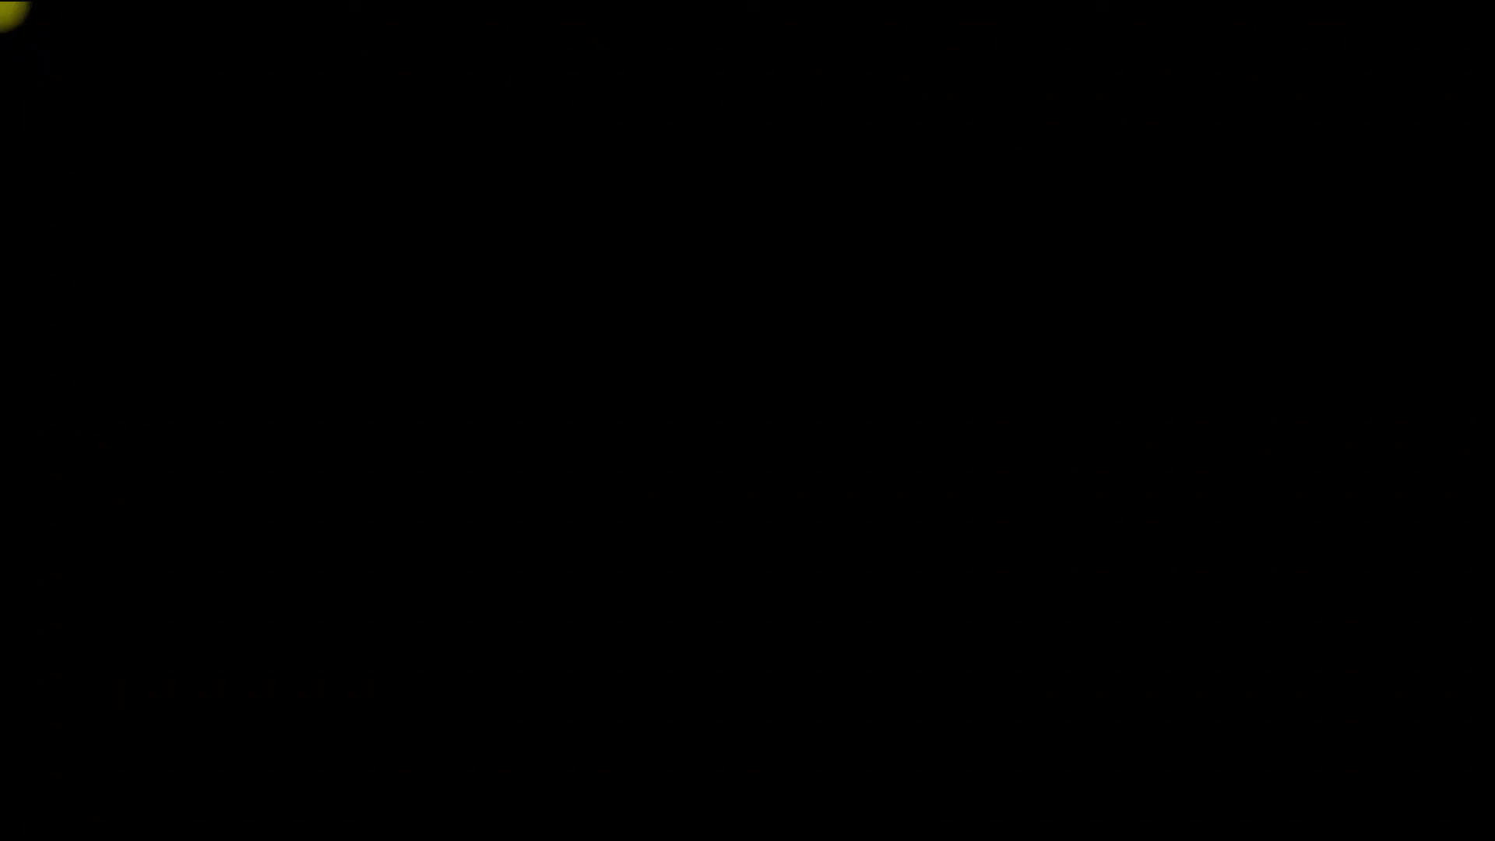
key("Escape")
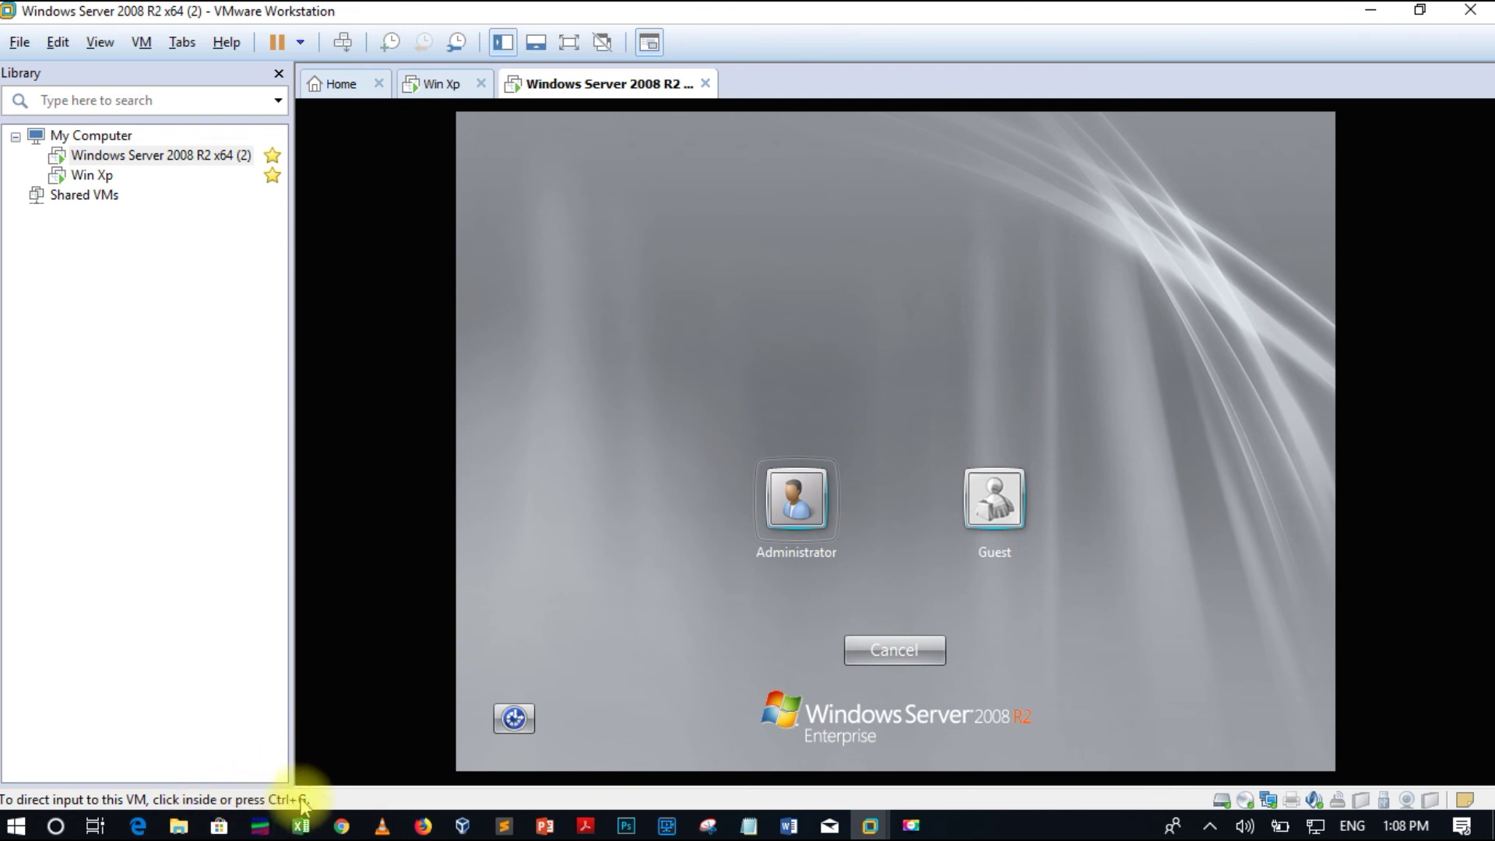
left_click(394, 769)
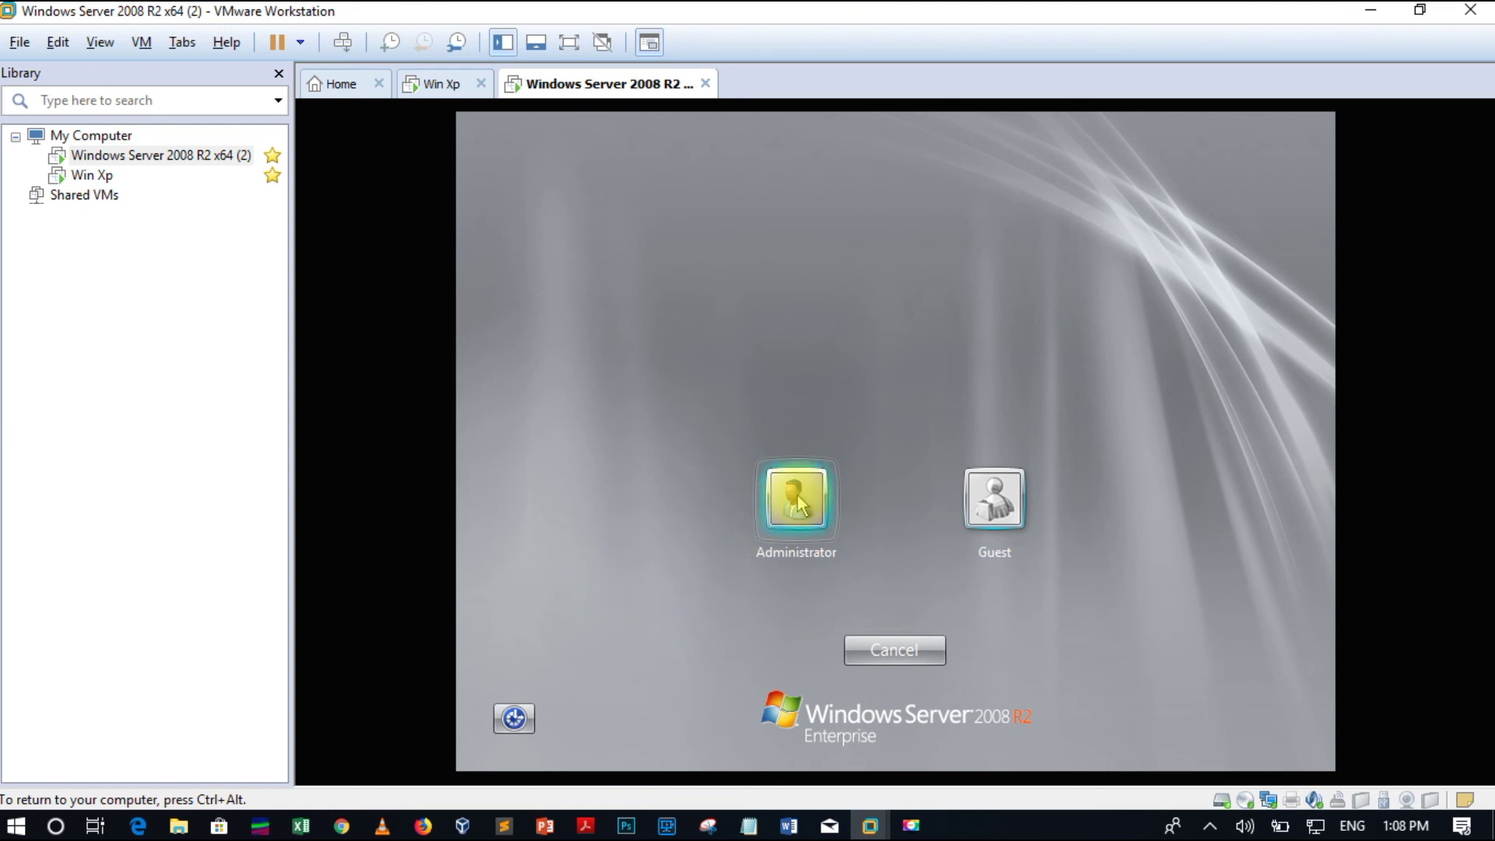
key("ctrl+alt")
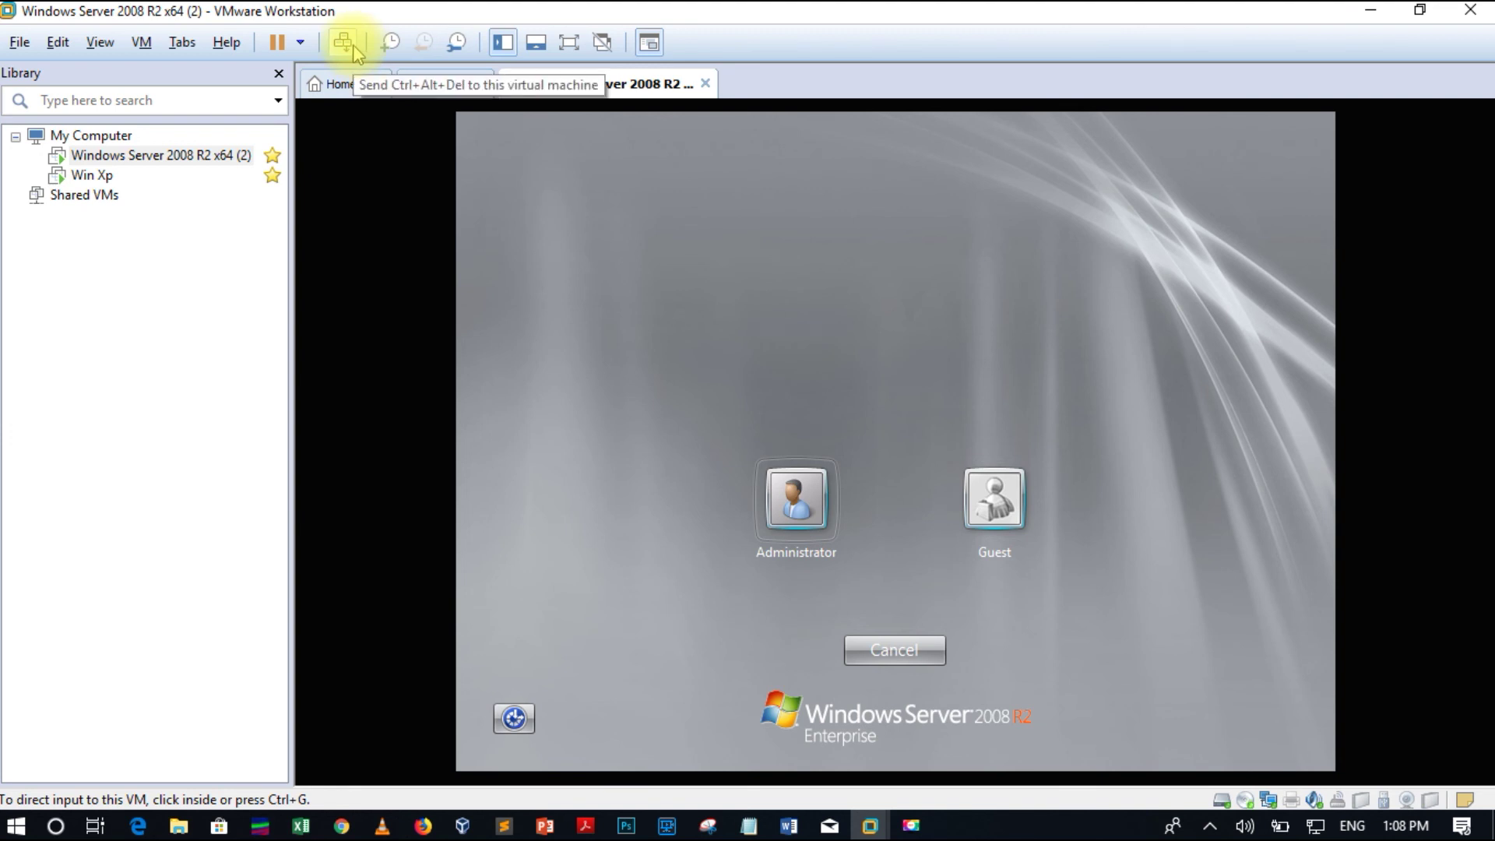
left_click(600, 330)
Step: Send the secure attention sequence to the Win Xp machine to open Windows Task Manager, and close it again
left_click(436, 84)
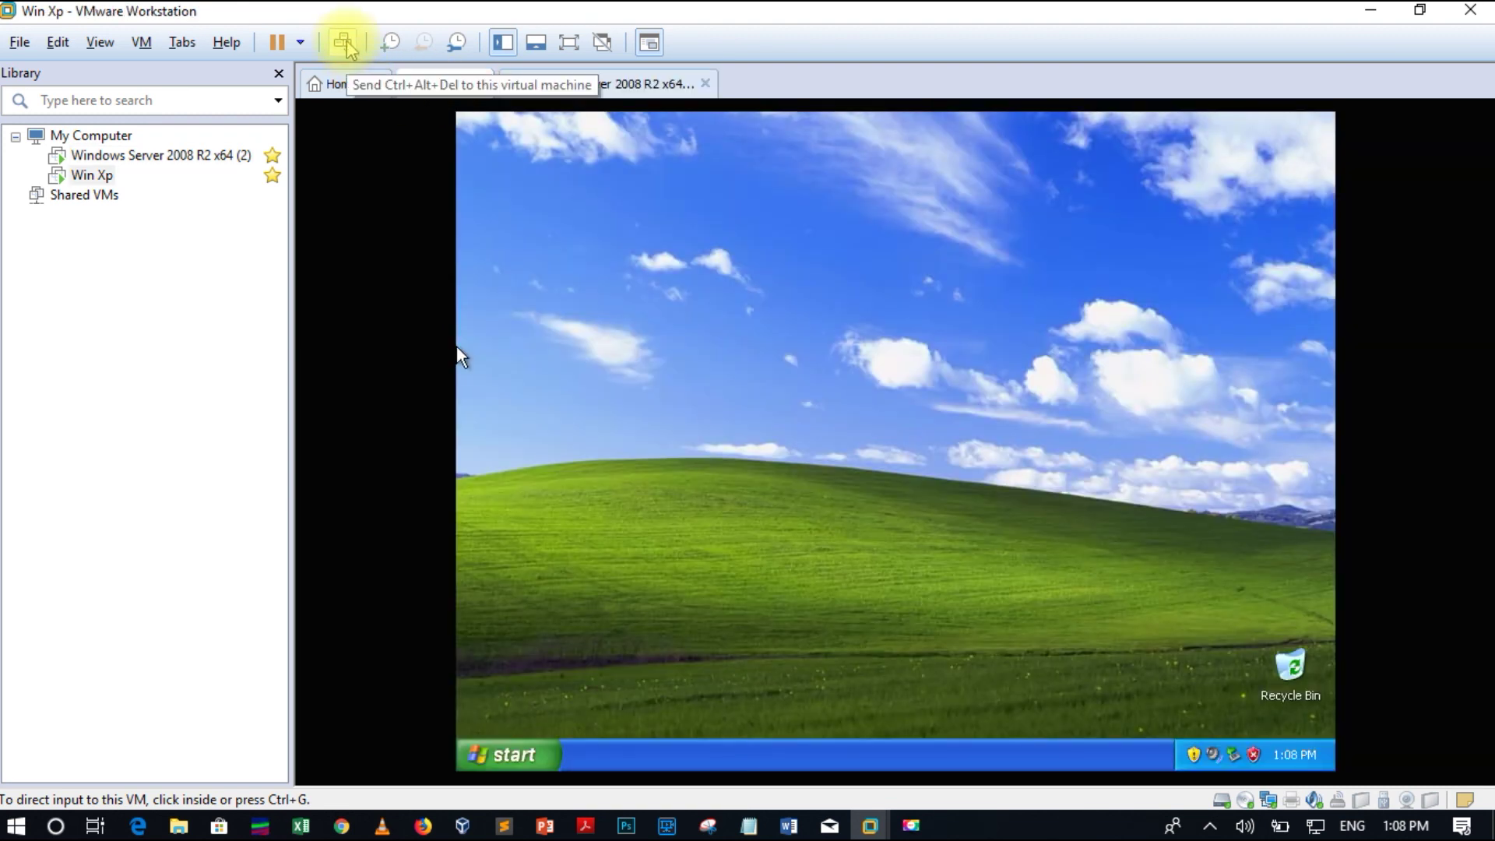
key("ctrl+alt+Insert")
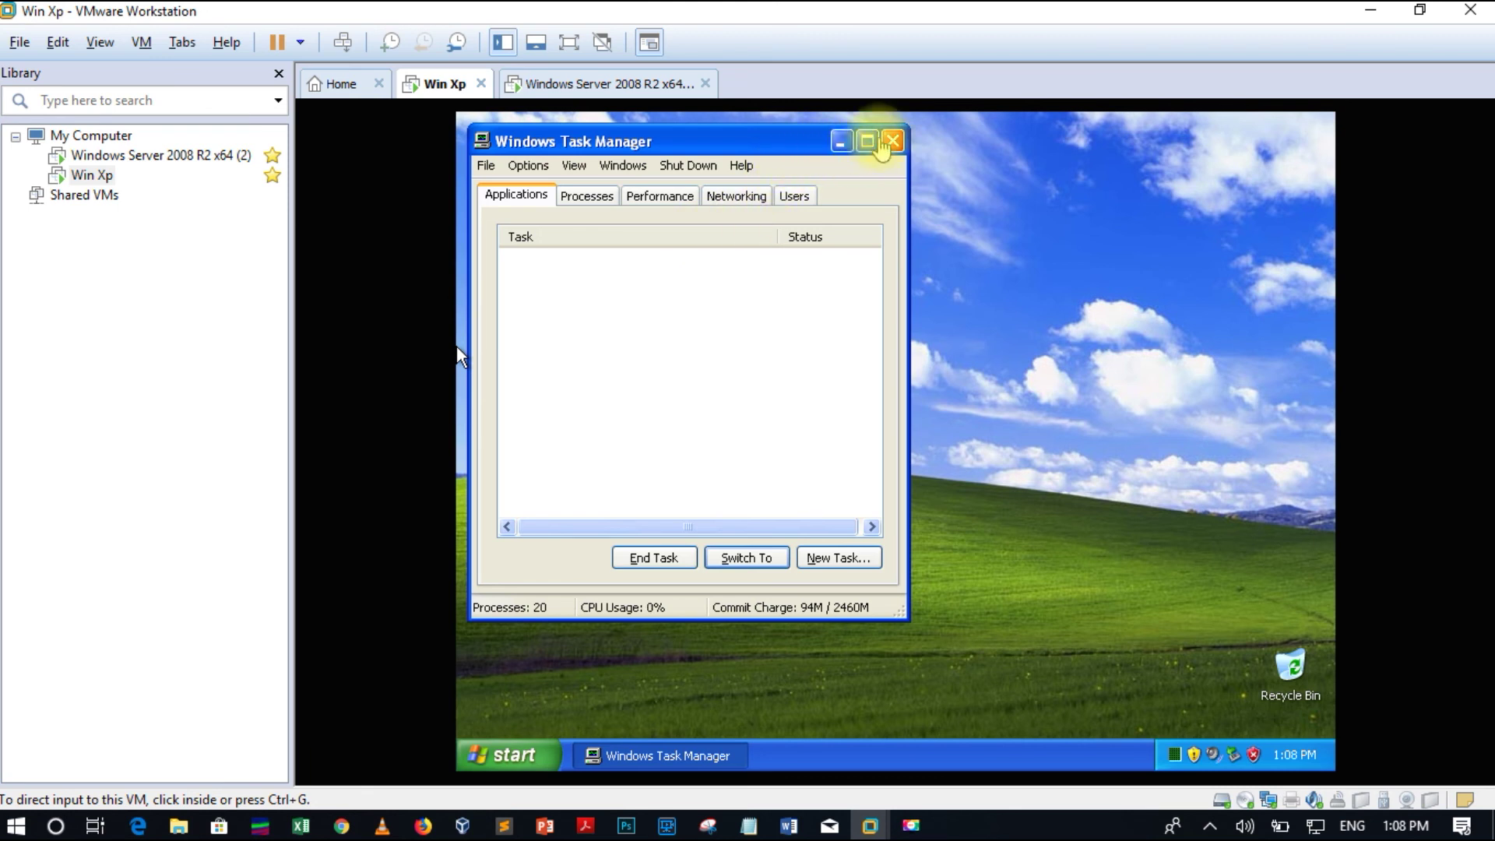
left_click(887, 138)
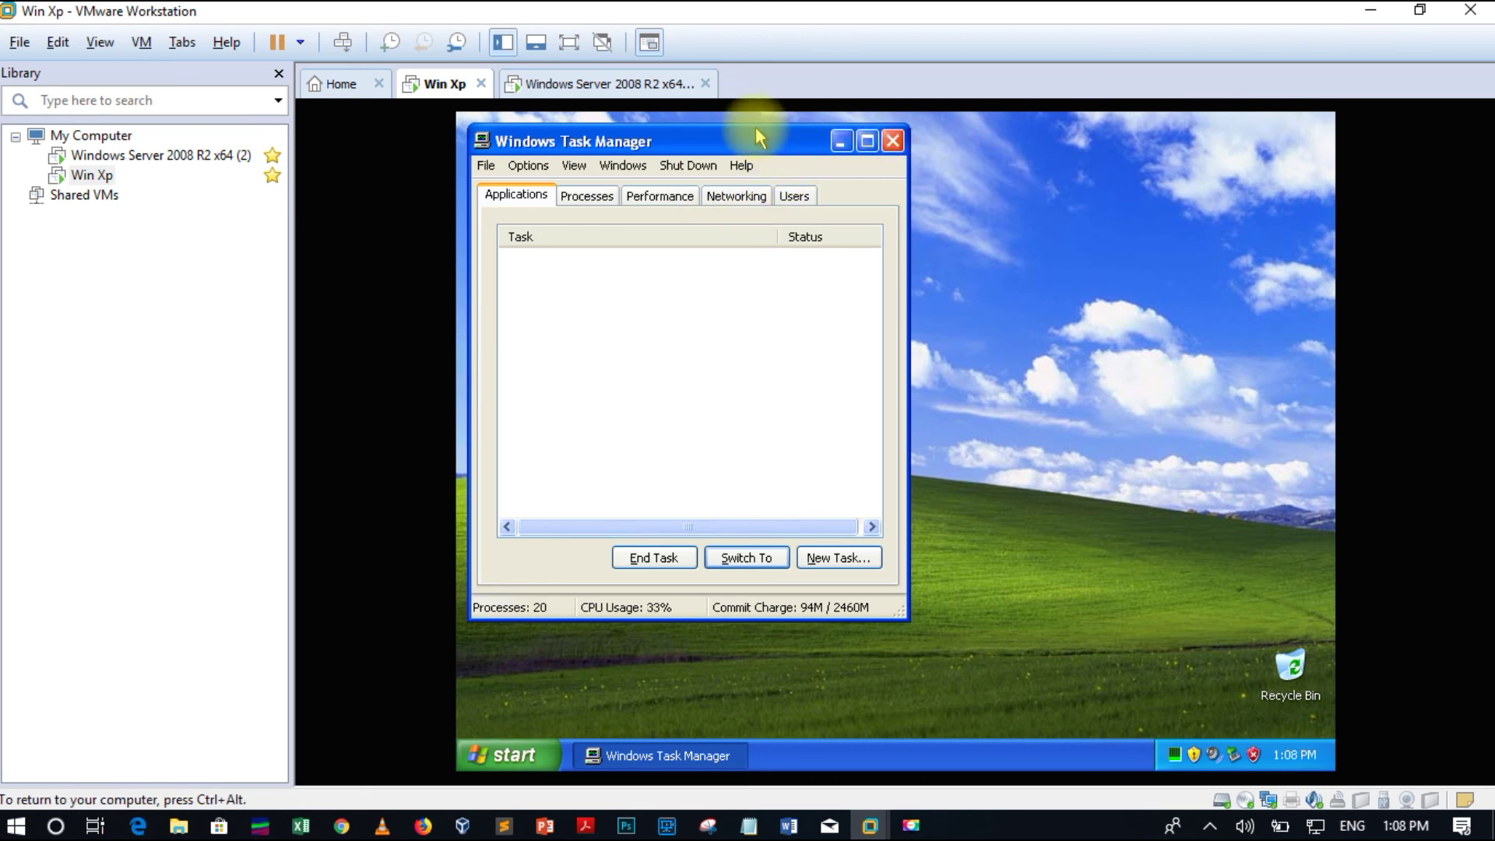
key("ctrl+alt")
left_click(895, 152)
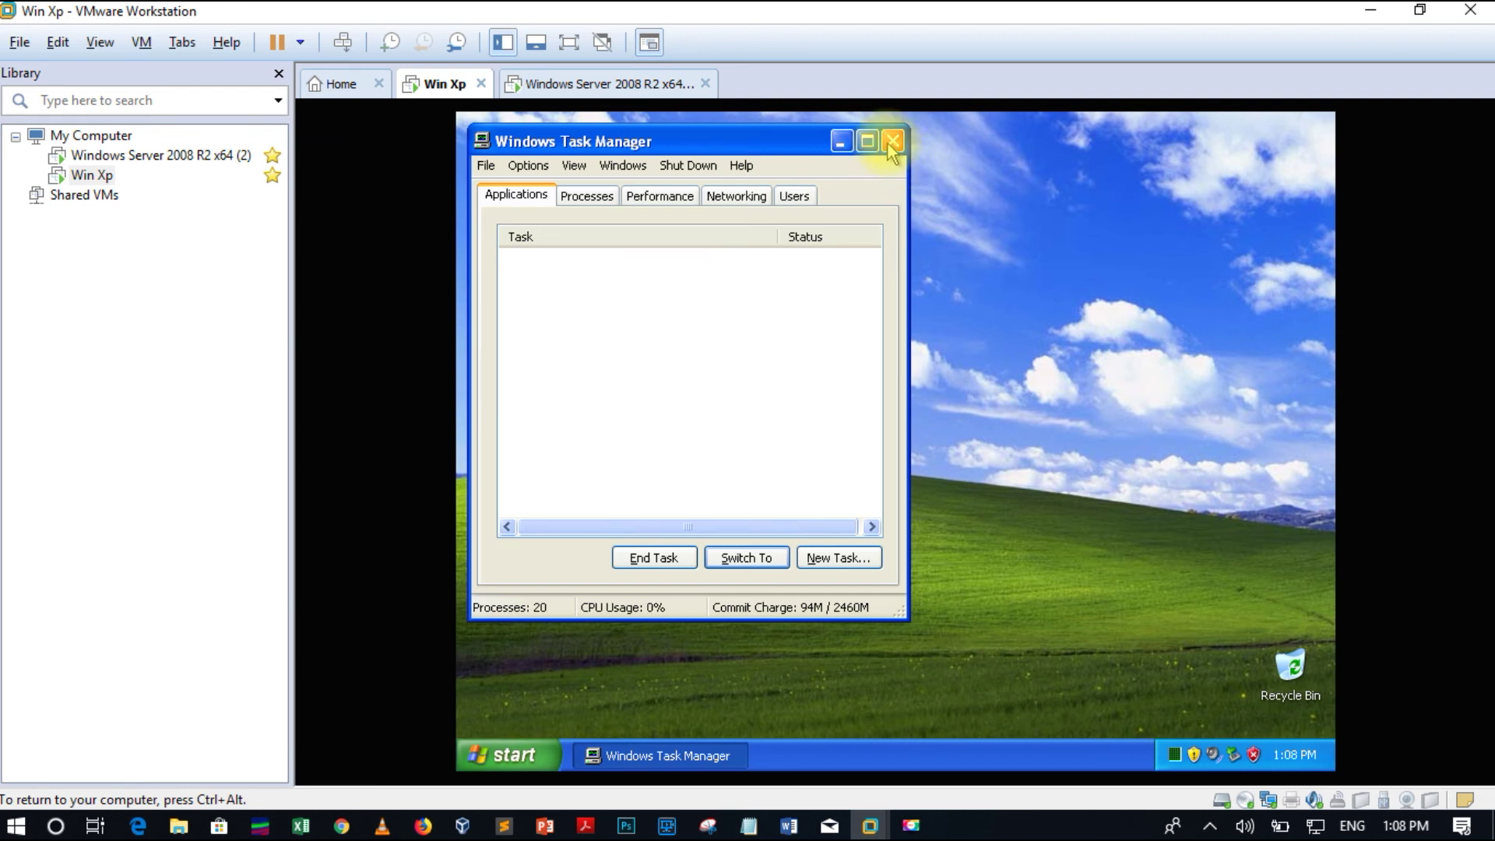
key("ctrl+alt")
left_click(899, 151)
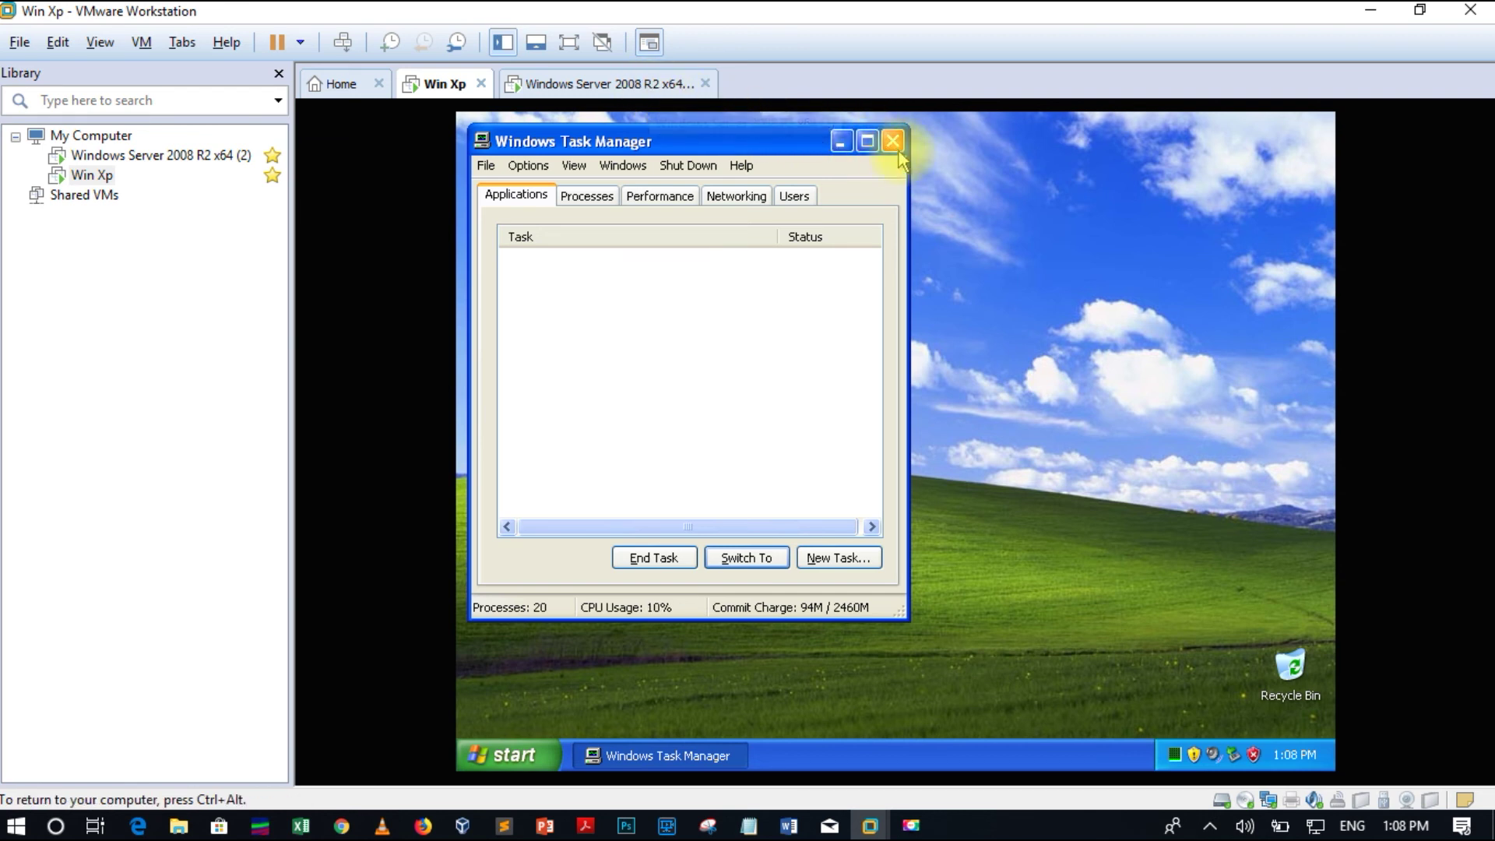
left_click(895, 144)
key("ctrl+alt")
Step: Log on to Windows Server 2008 R2 x64 (2) as Administrator with the account password
left_click(639, 84)
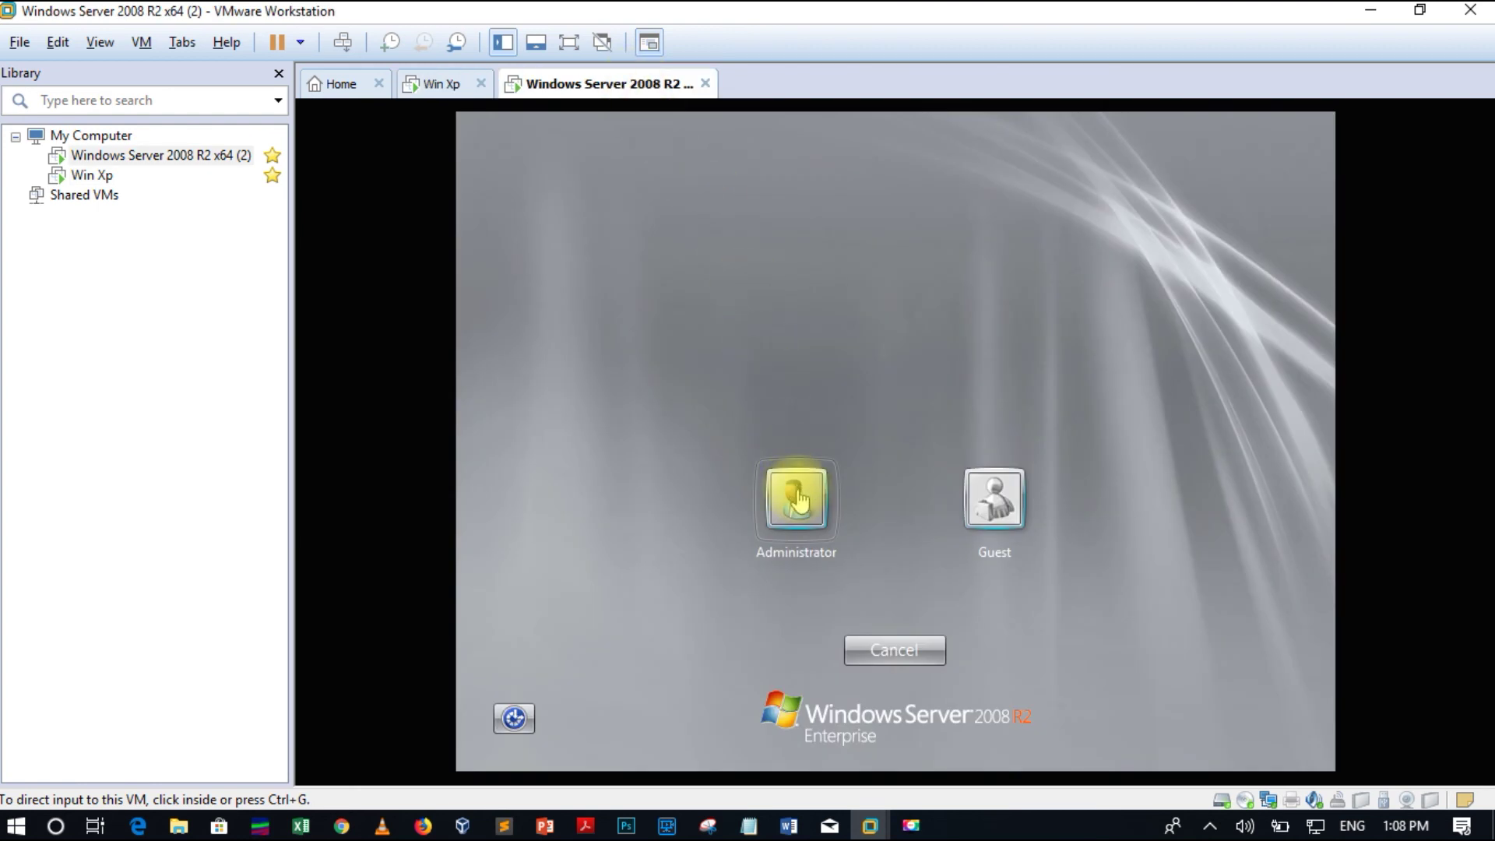
left_click(798, 498)
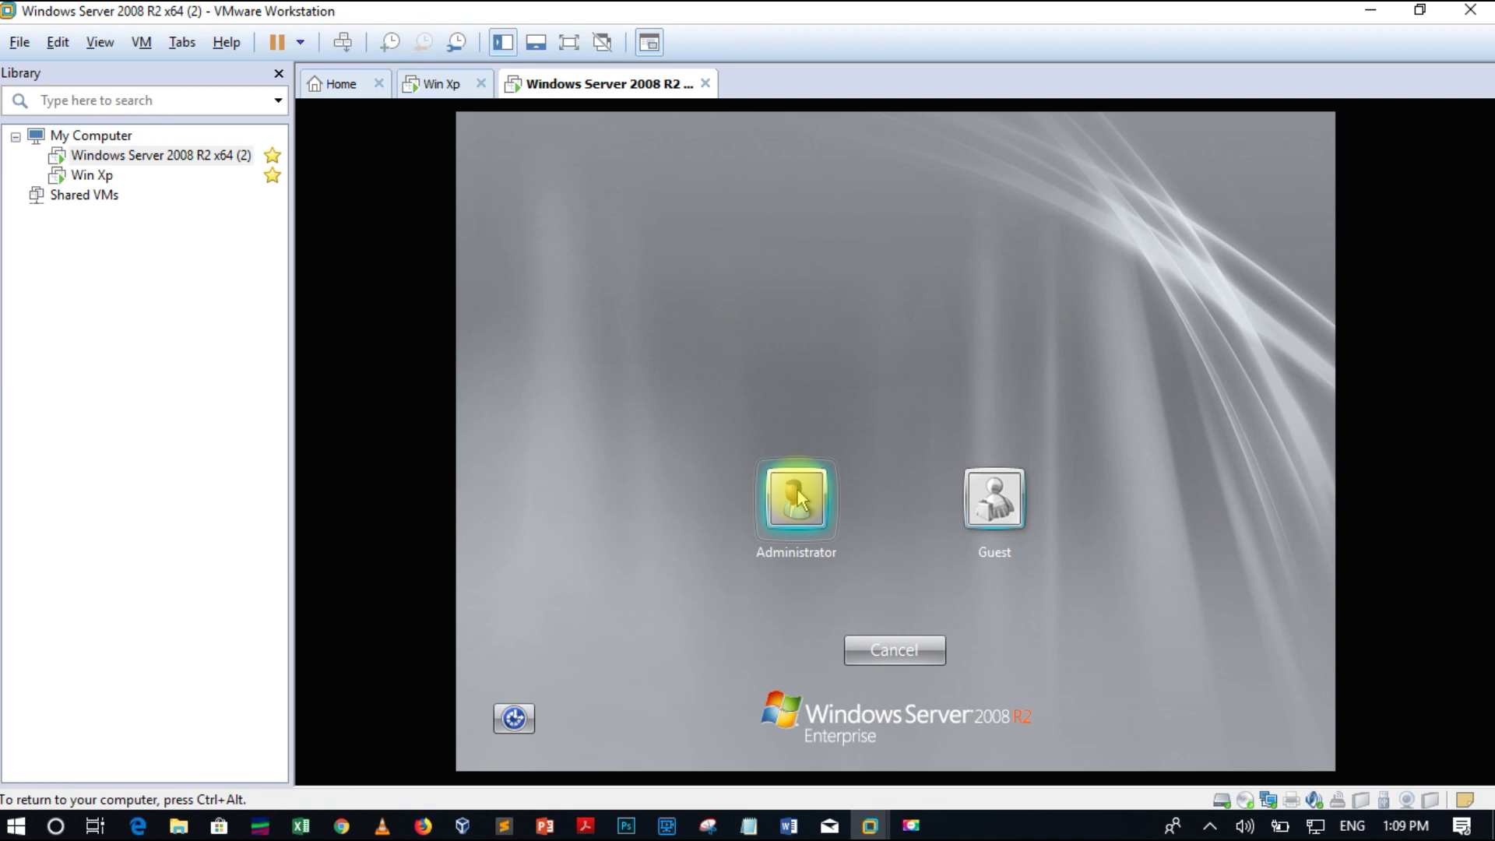
left_click(798, 498)
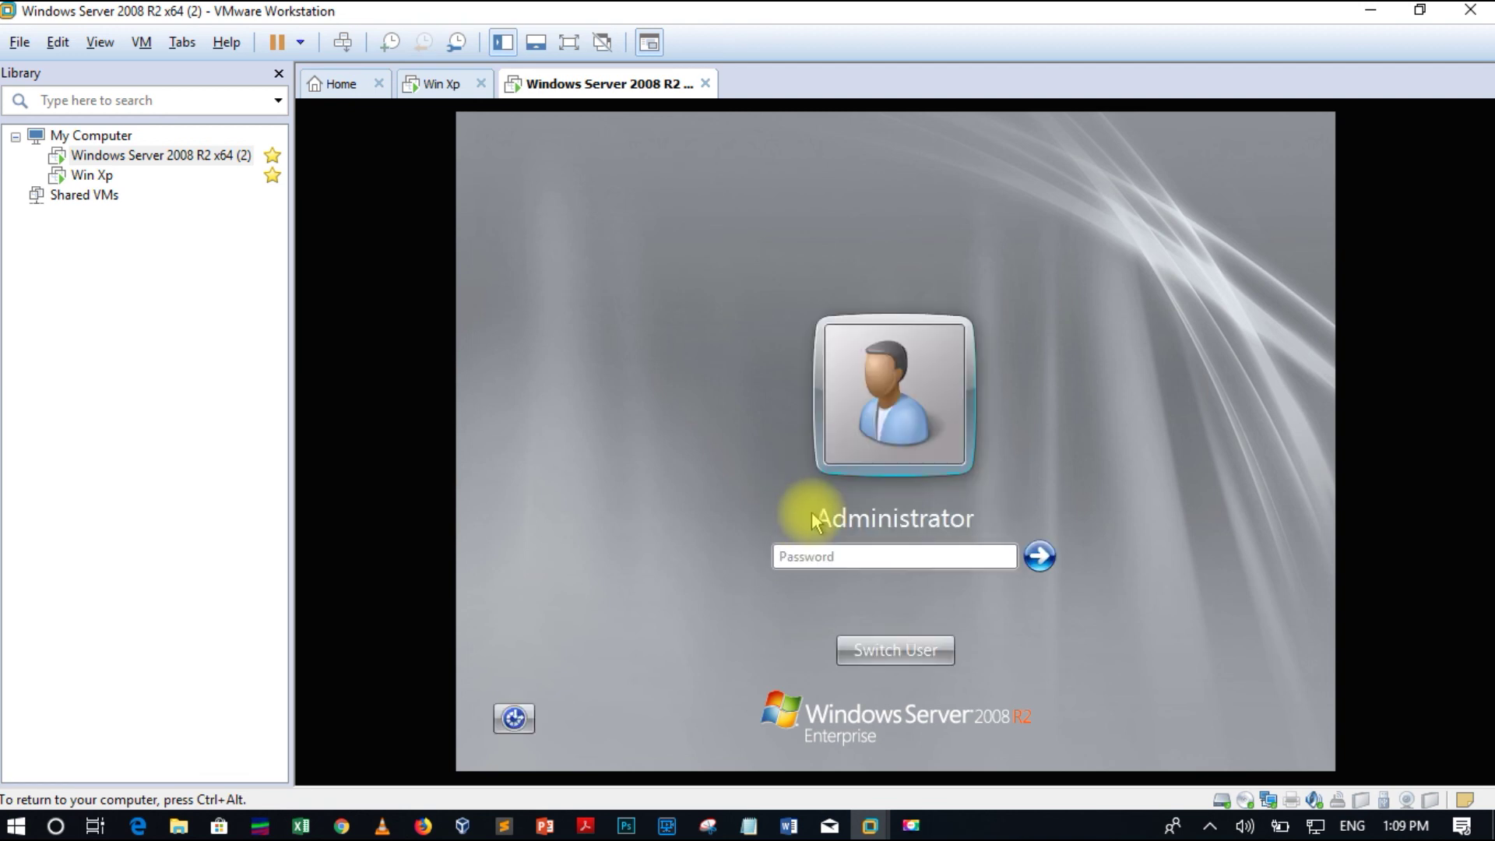
type("••••••••••")
key("Return")
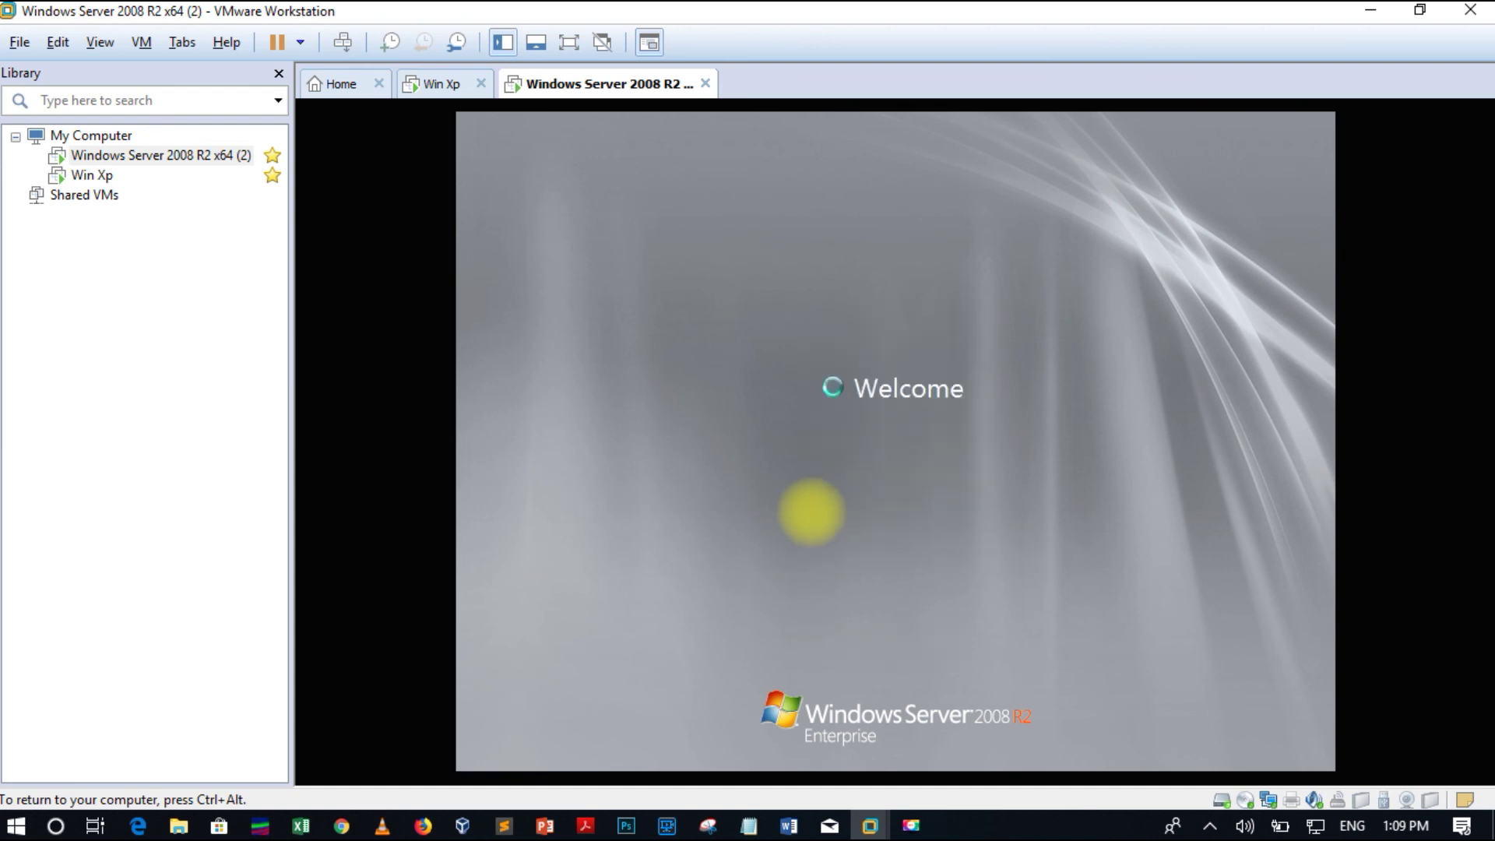
key("ctrl+alt")
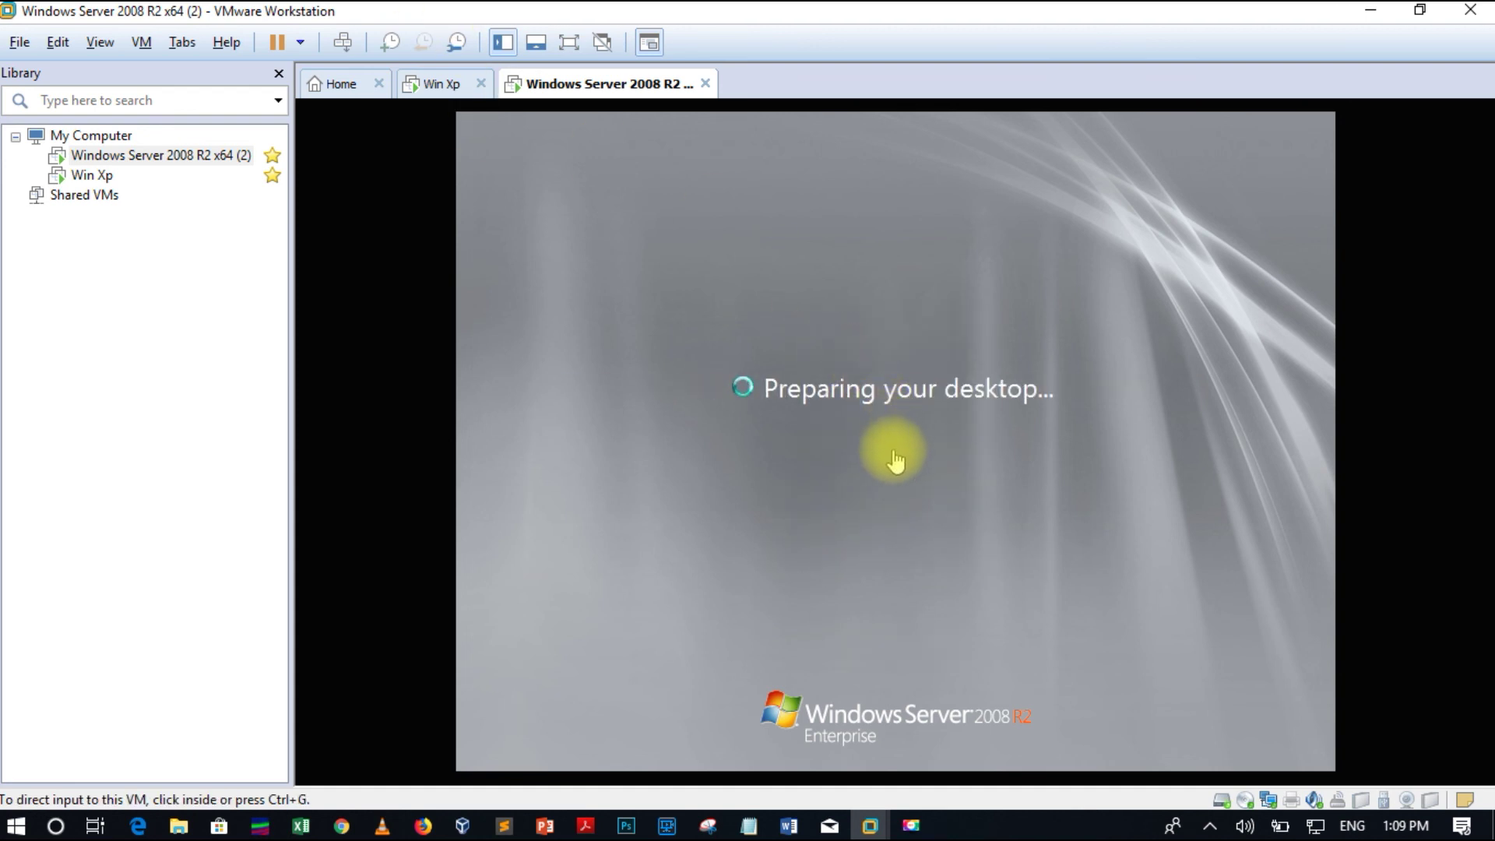
Step: Open a Command Prompt in the Win Xp machine by running cmd
left_click(450, 87)
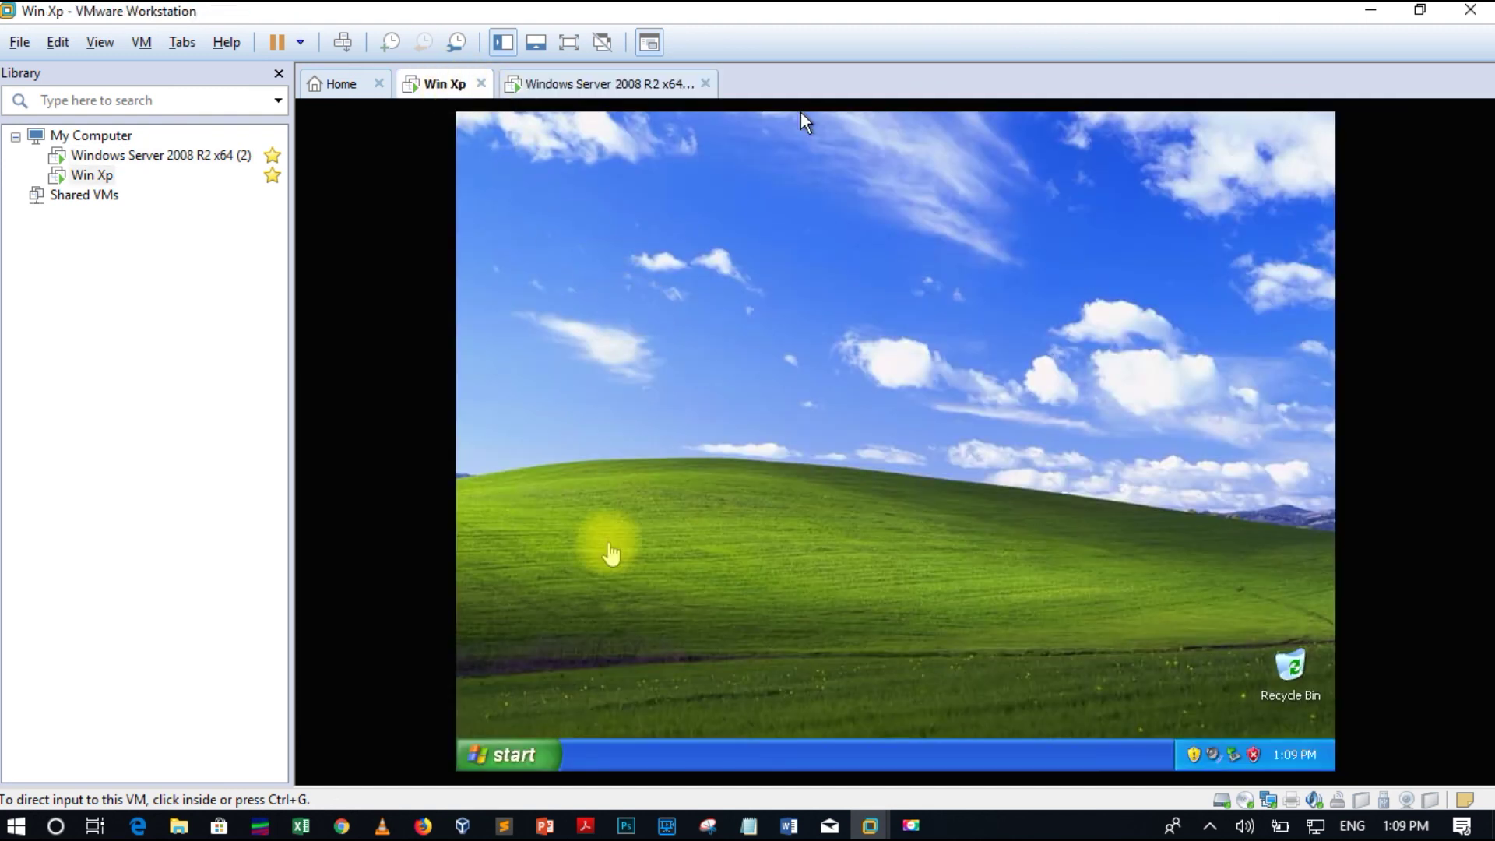
left_click(533, 756)
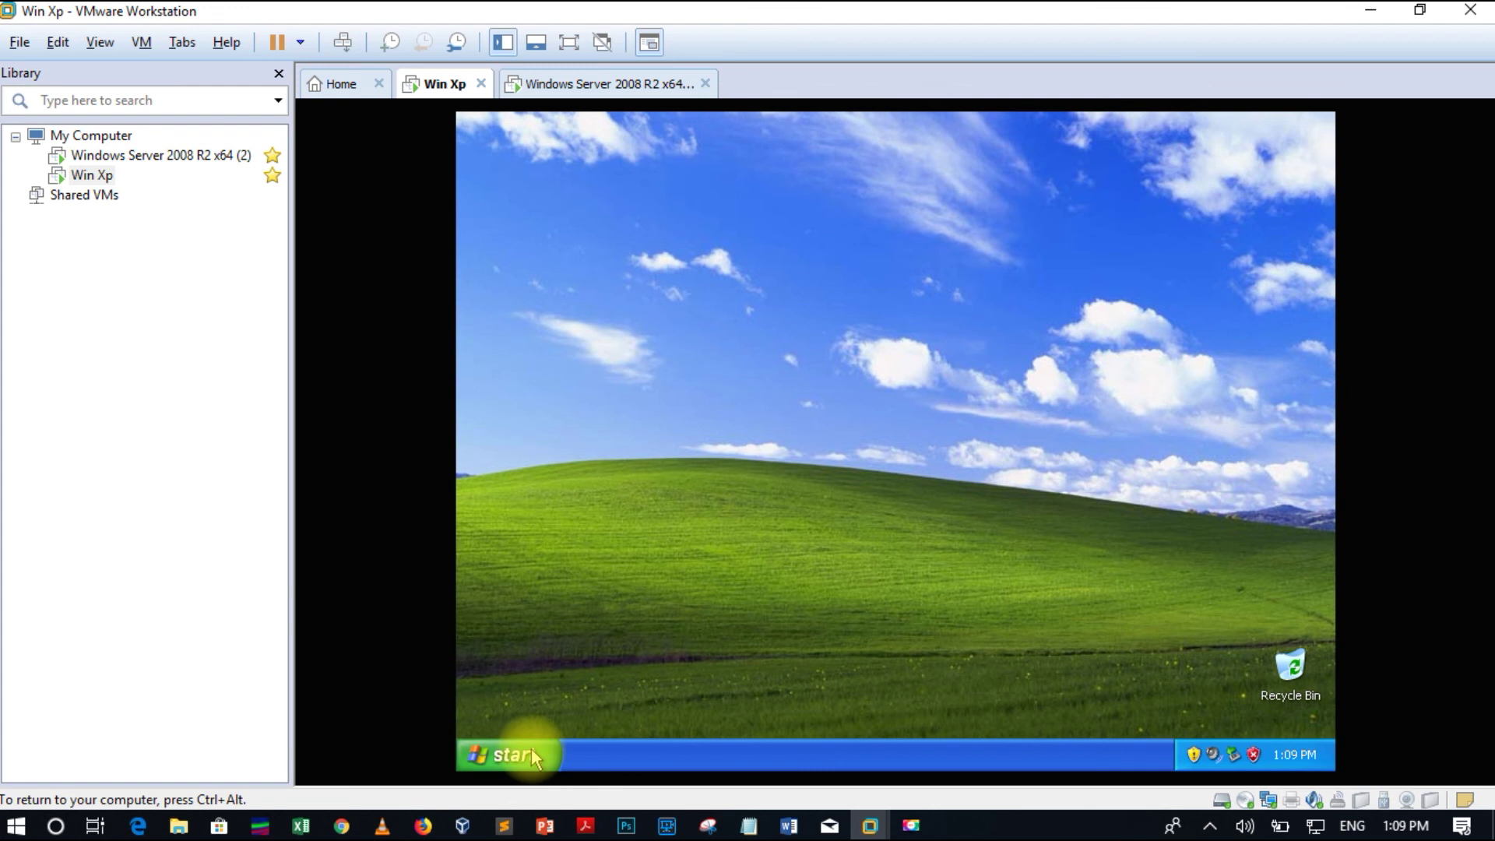
left_click(531, 753)
left_click(720, 656)
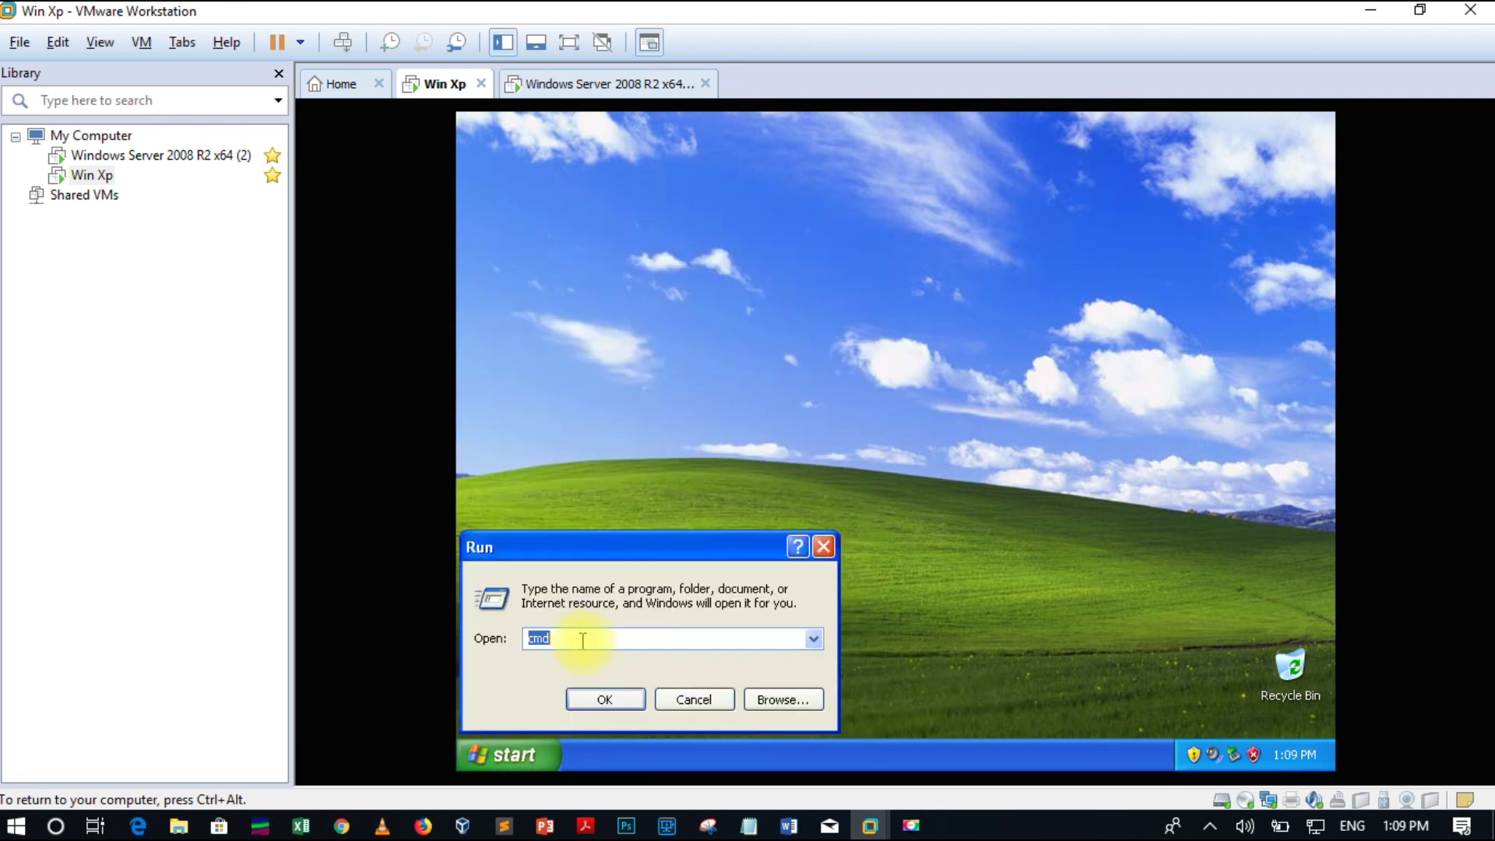
type("cmd")
key("Return")
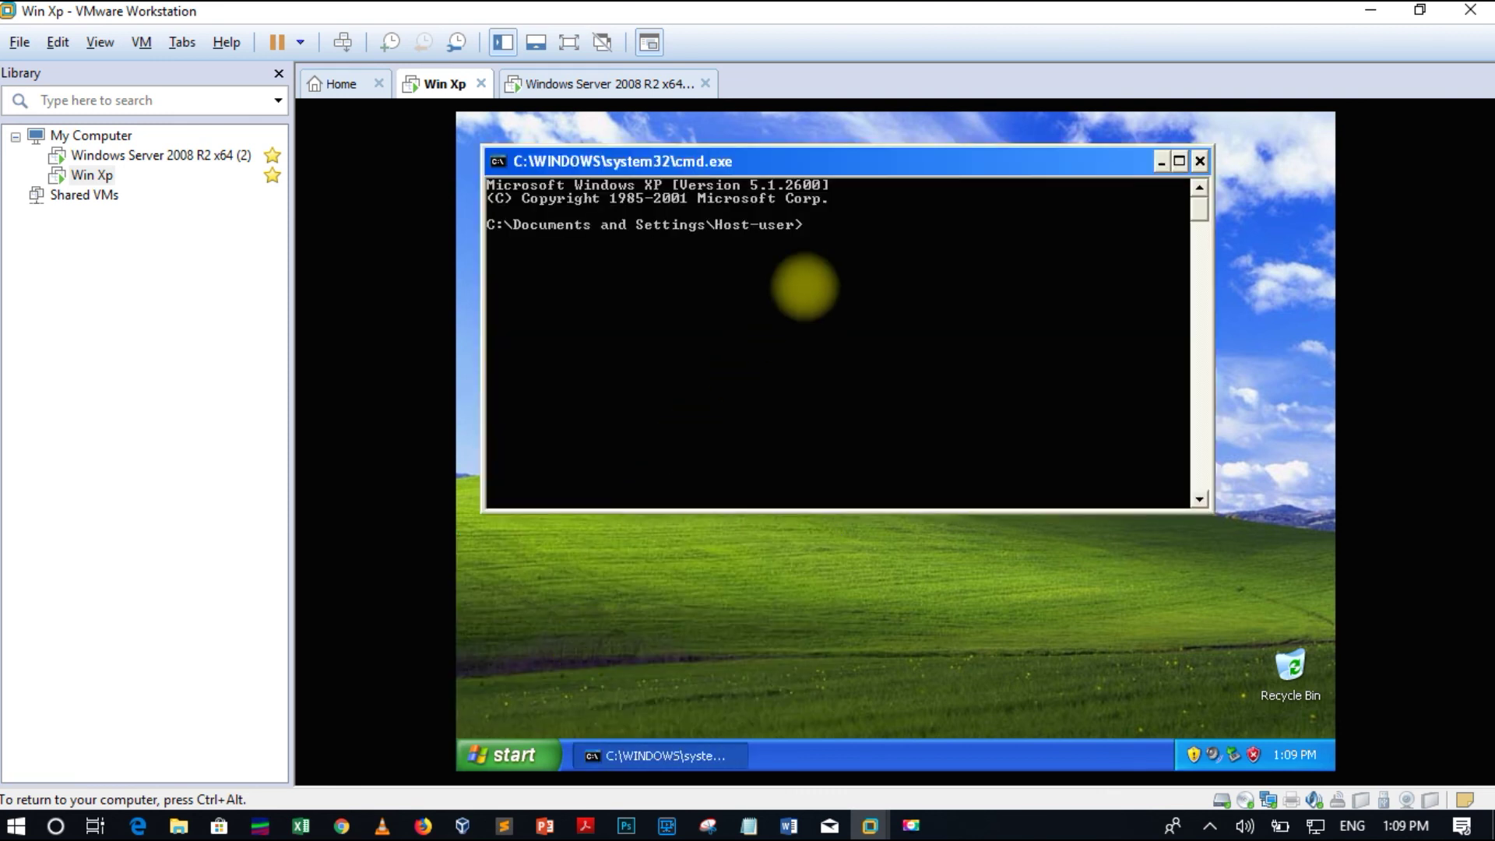
Step: Run ipconfig in the Win Xp Command Prompt to look up its IP configuration
left_click(767, 204)
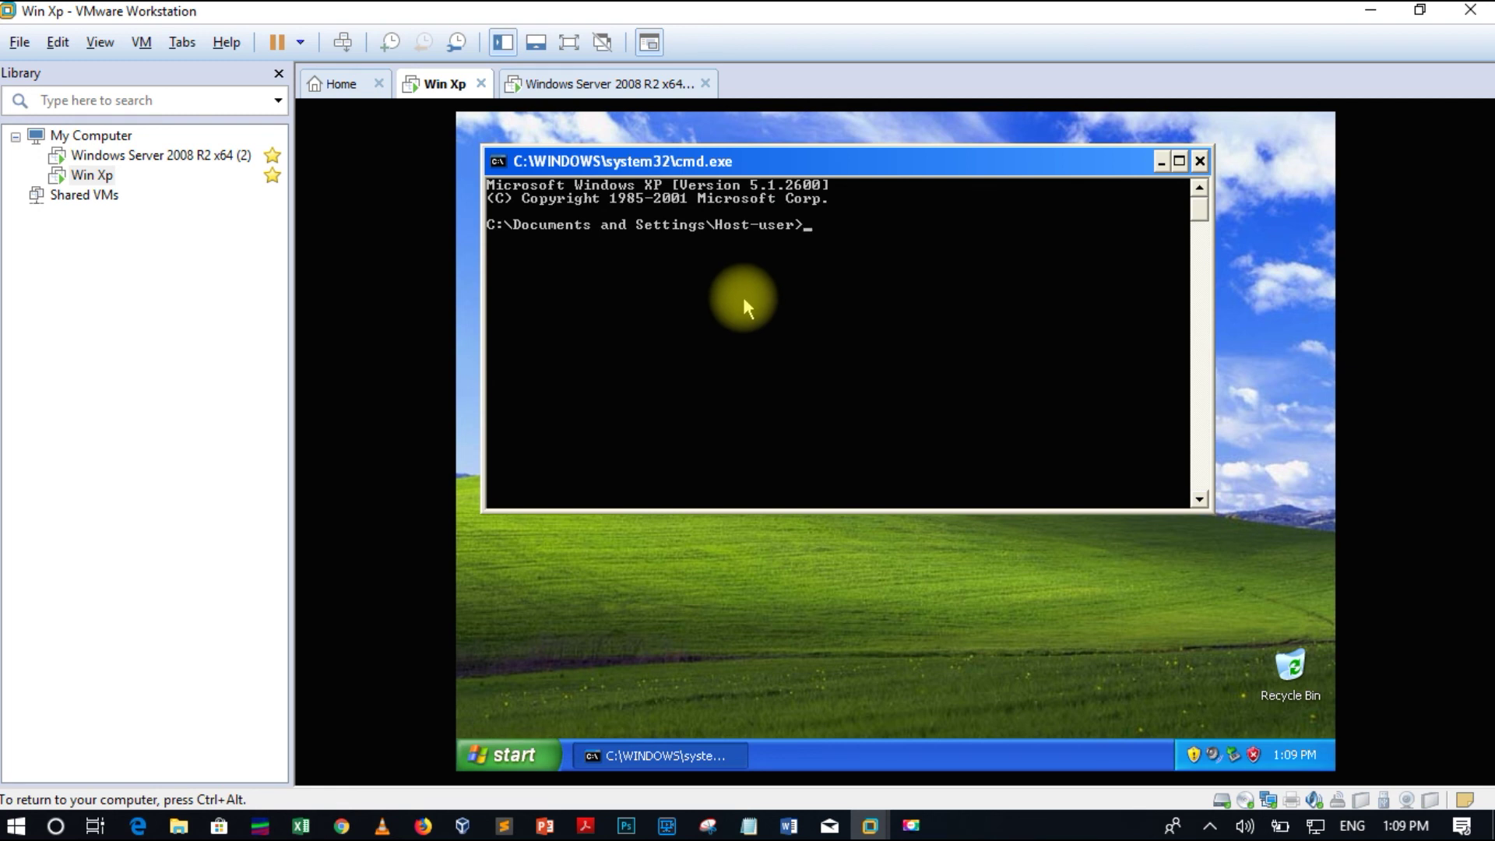
type("ipconfig")
key("Return")
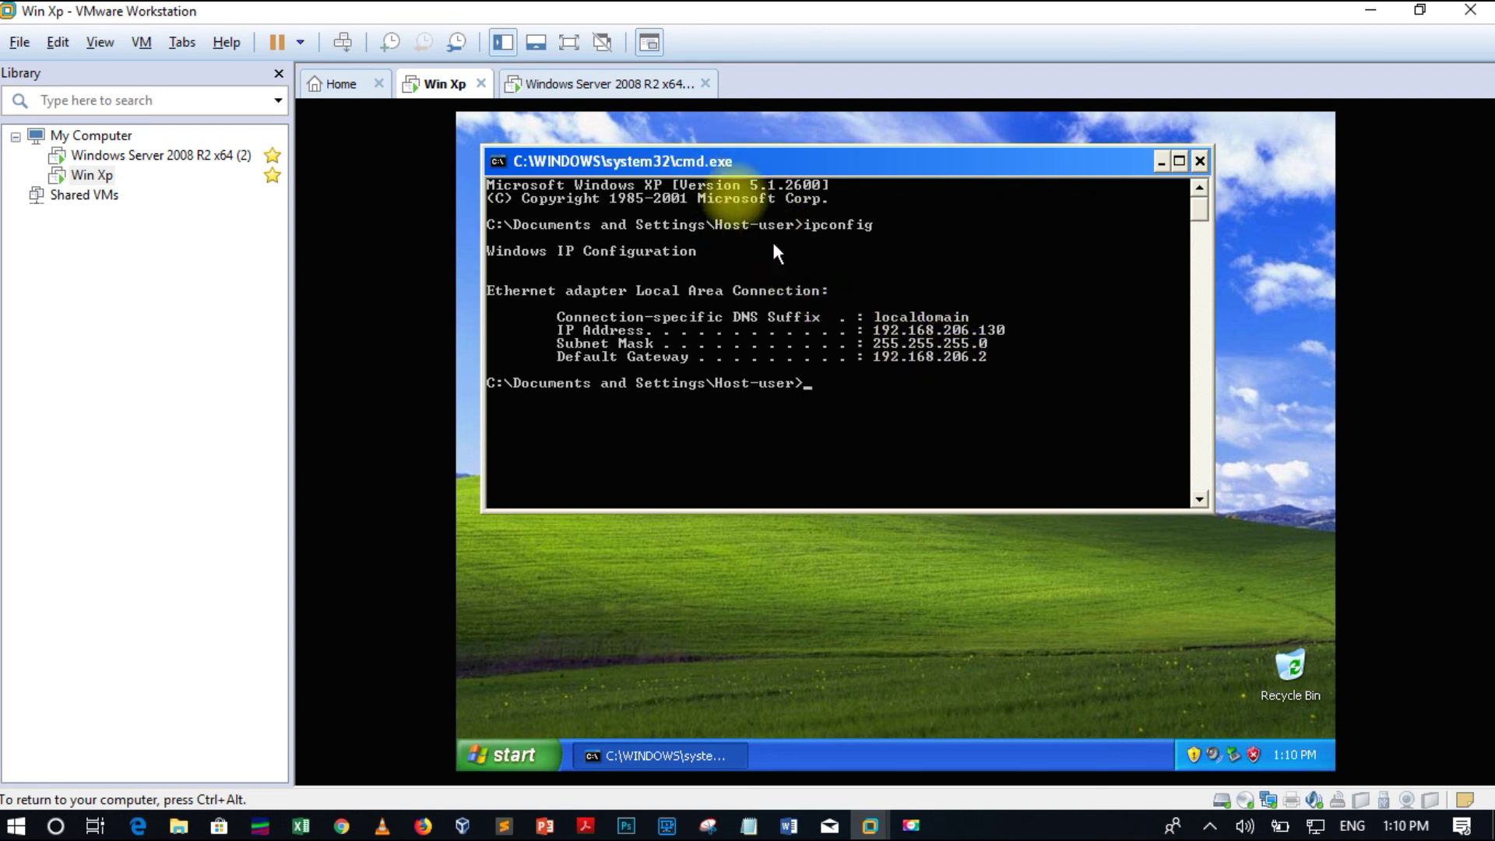
Step: In Windows Server 2008 R2 x64 (2), close the Initial Configuration Tasks and Server Manager windows and run cmd to open a Command Prompt
left_click(621, 86)
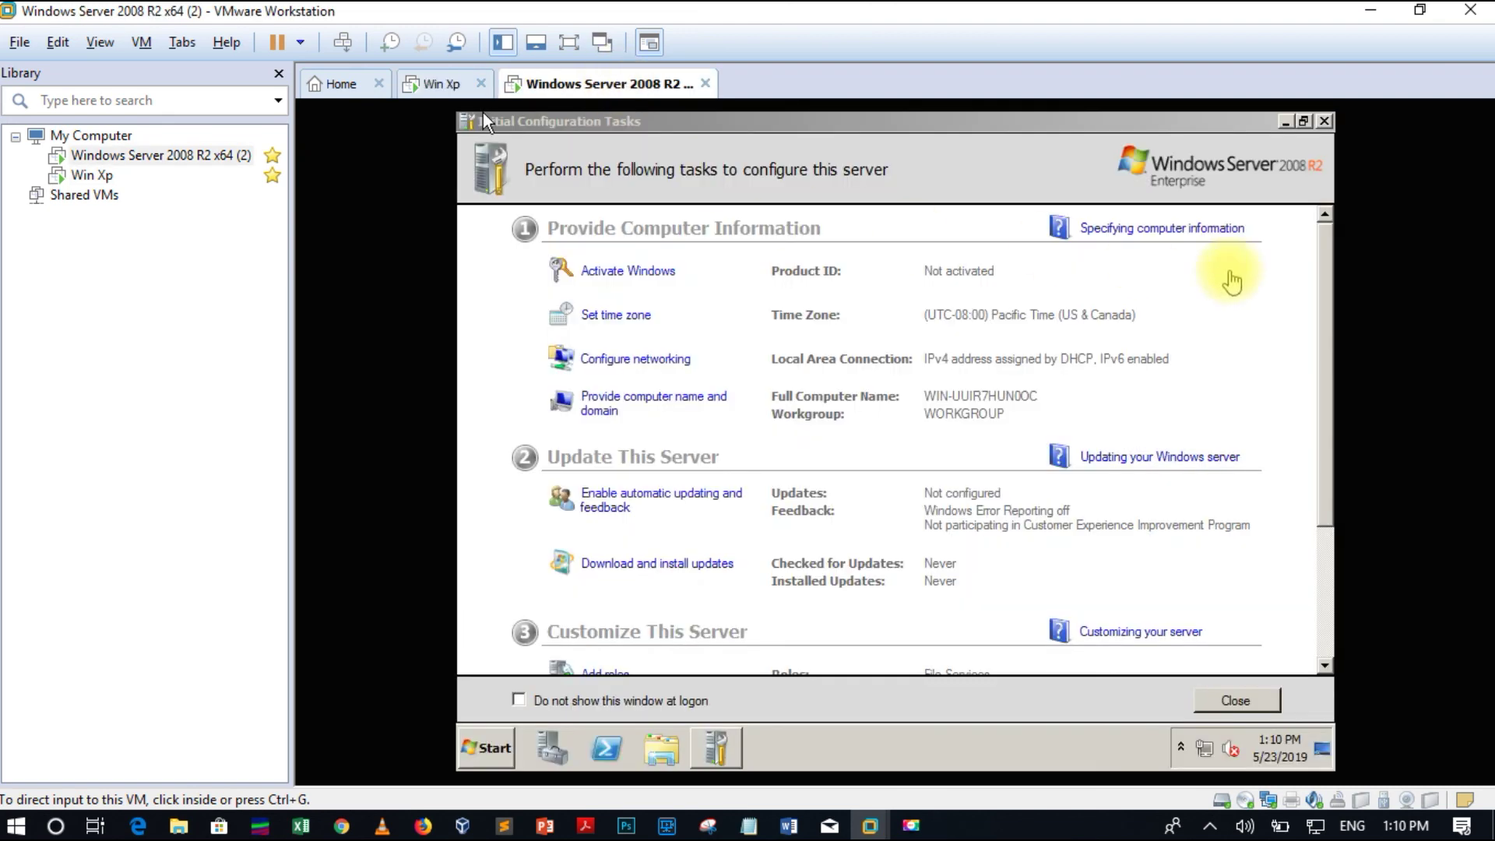
left_click(1324, 121)
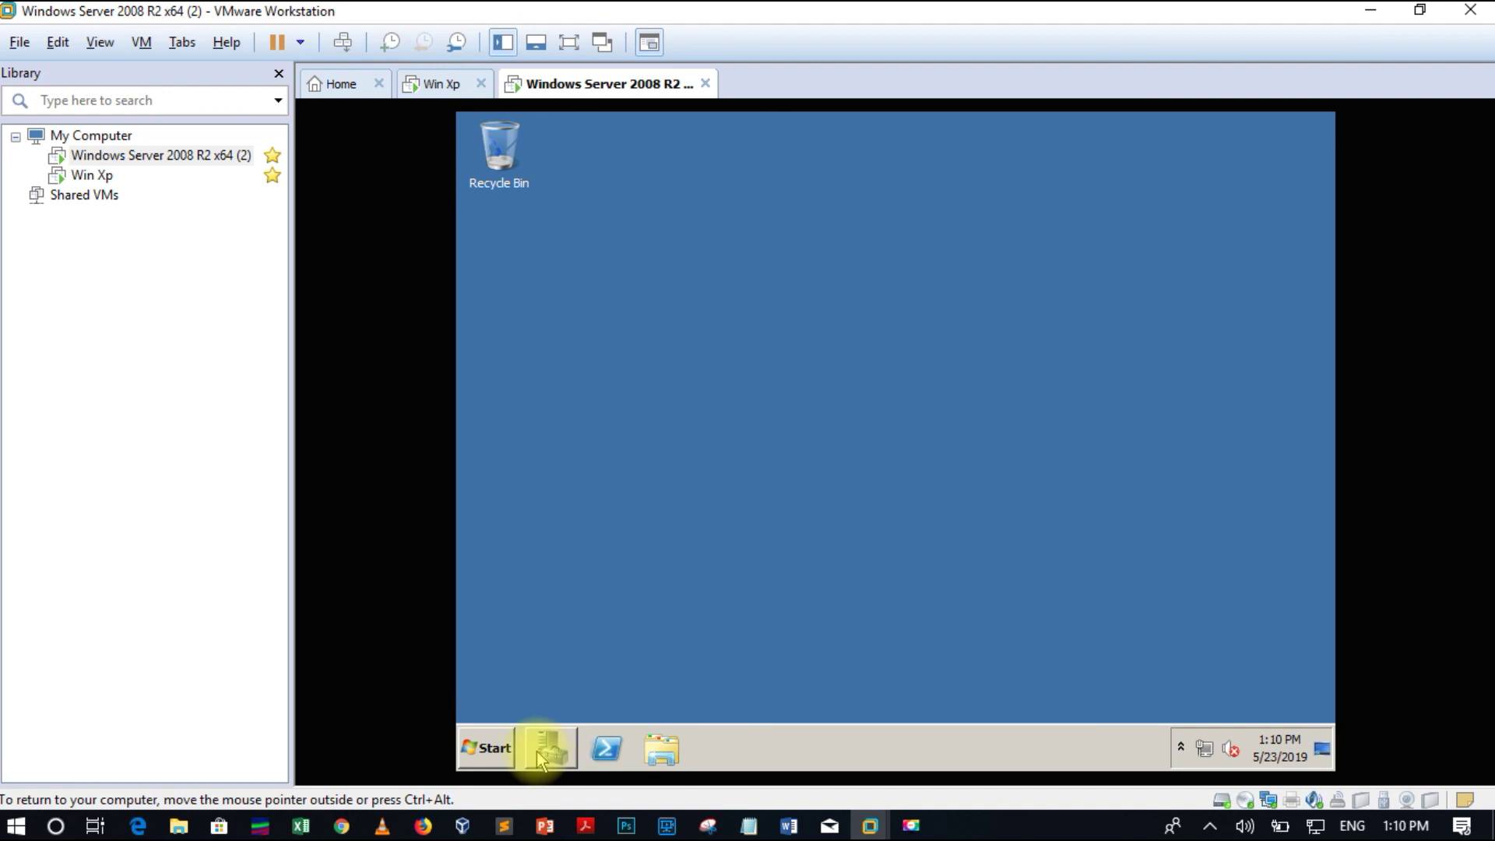
left_click(499, 748)
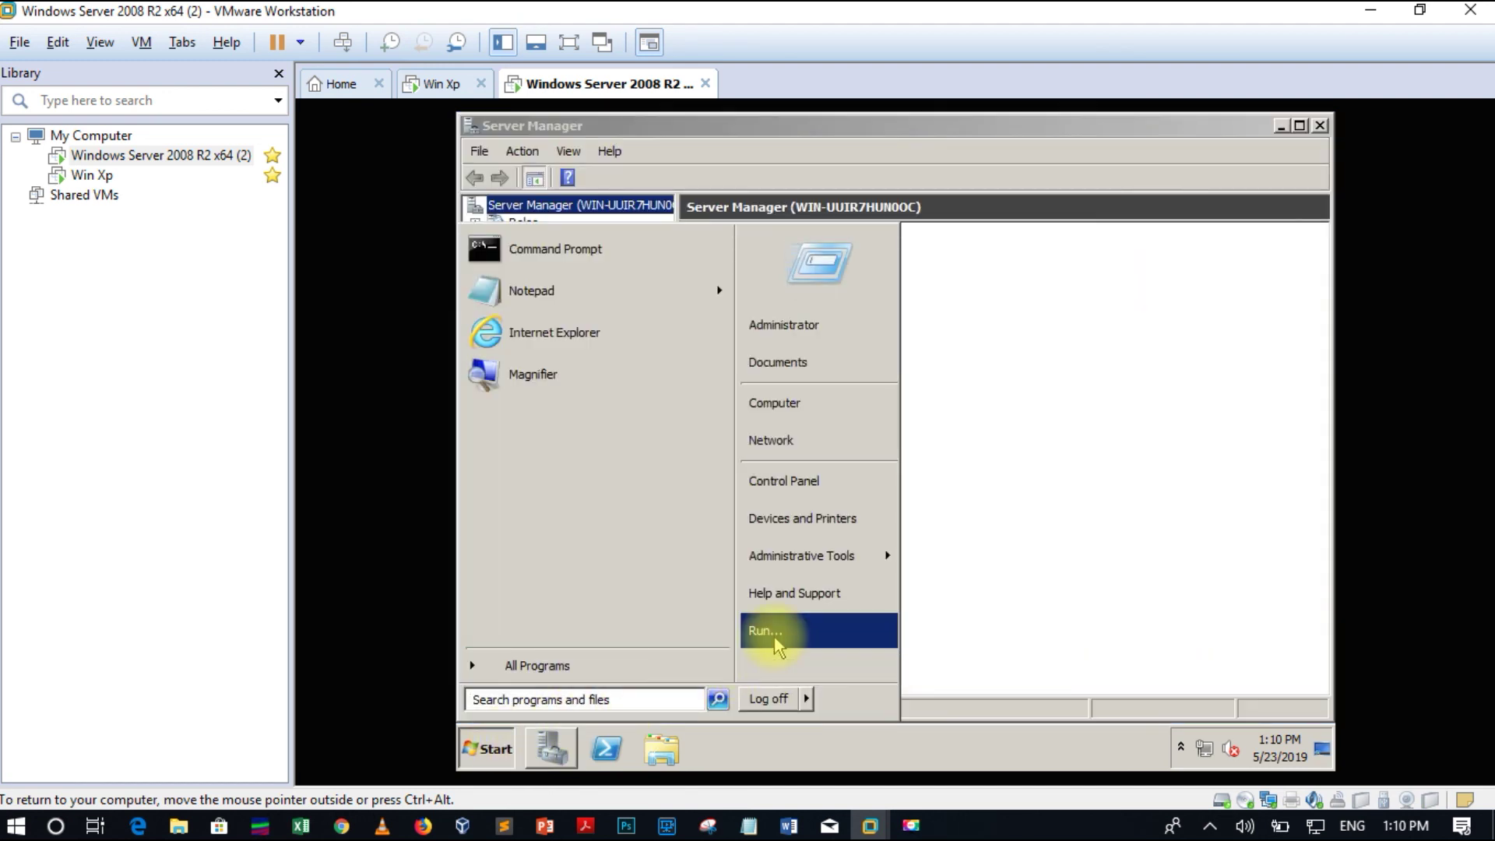
left_click(775, 637)
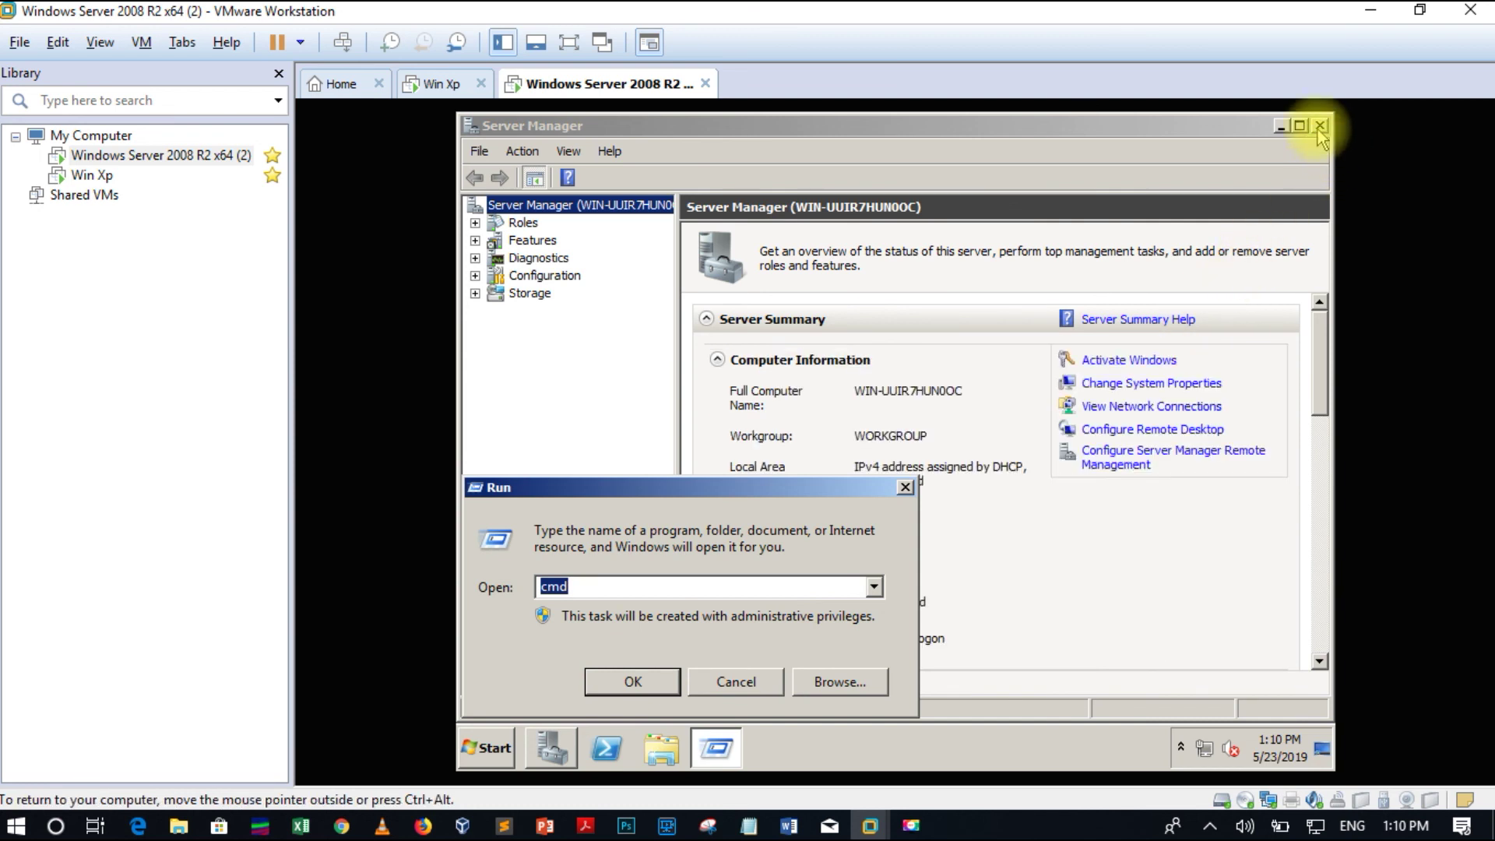
left_click(1320, 125)
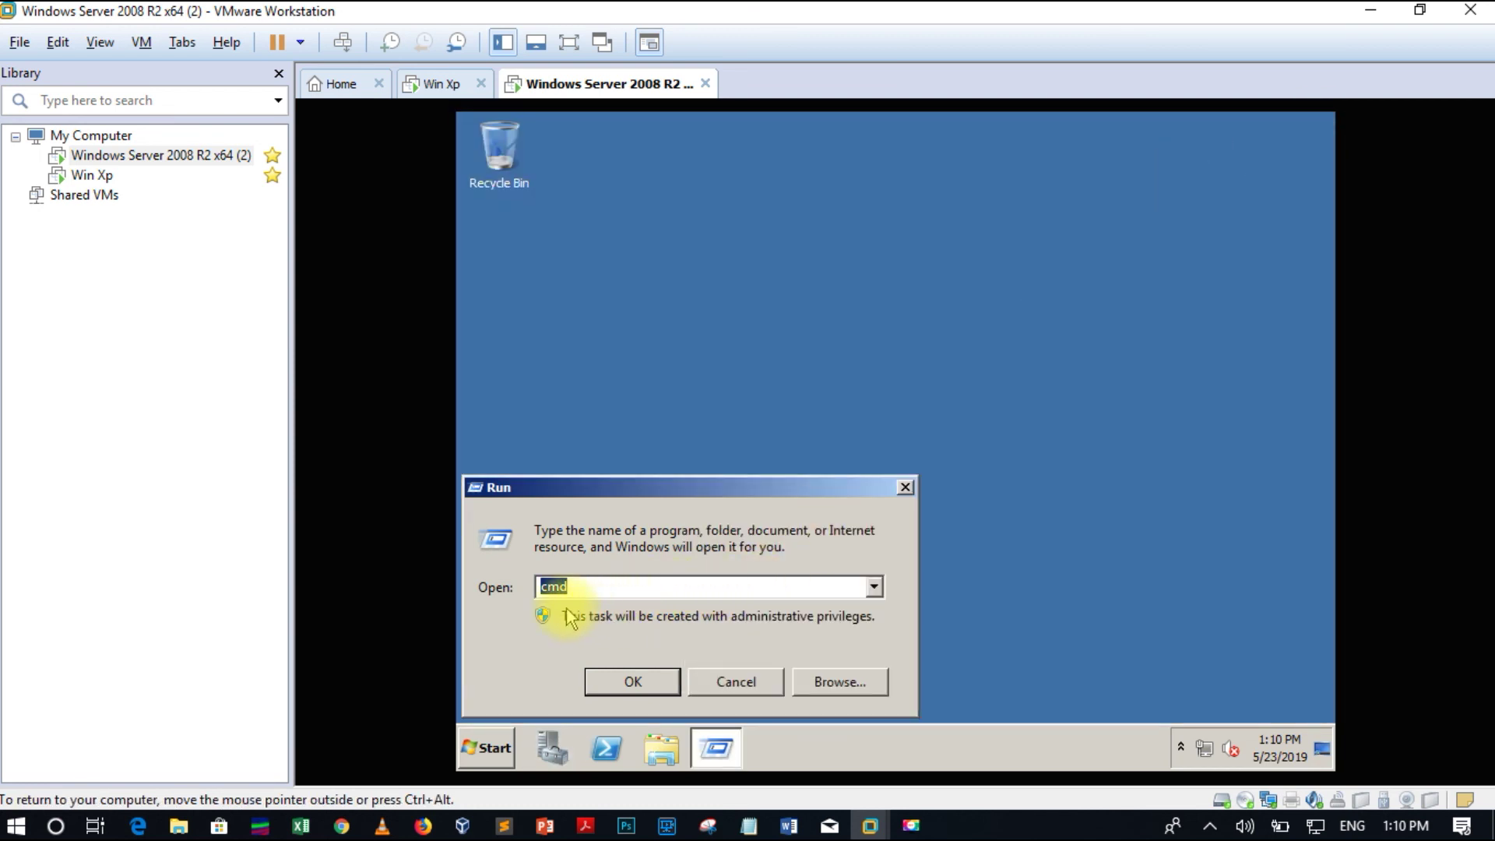
left_click(633, 681)
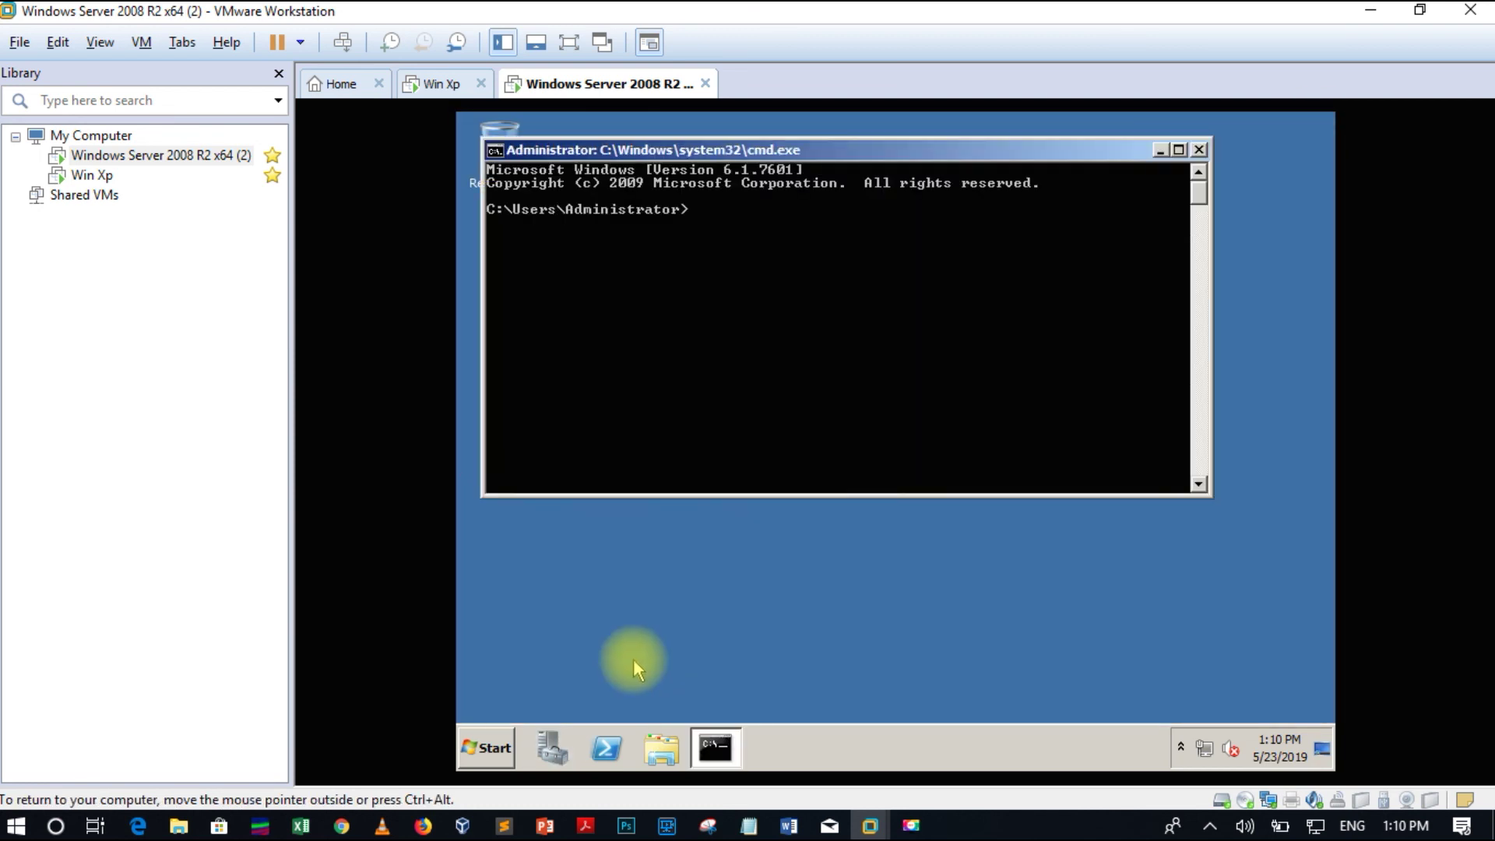